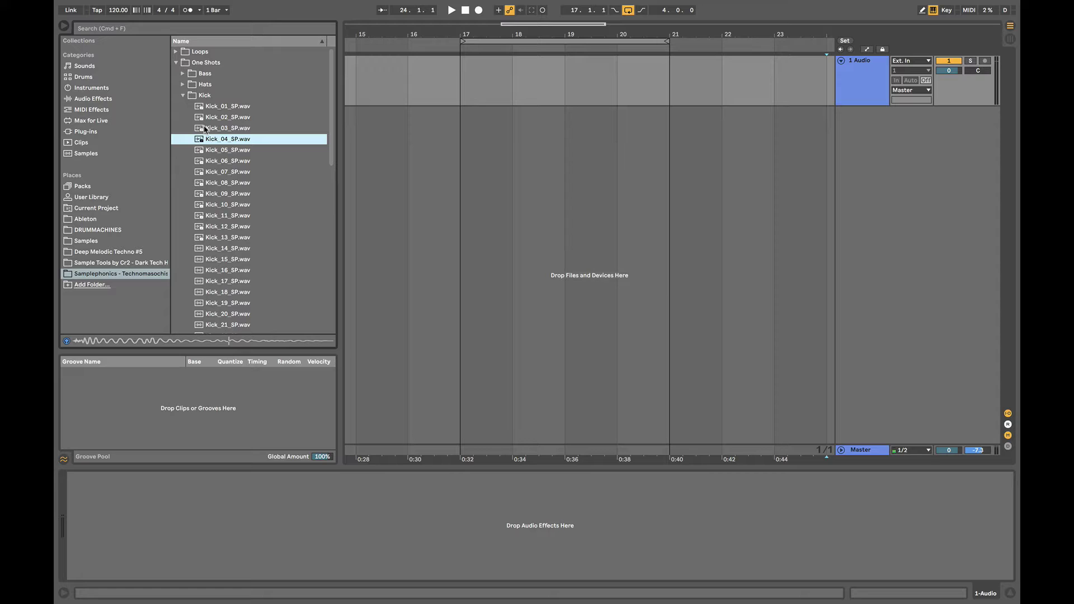
# Place Kick_04_SP.wav on the audio track at bar 17 and set the tempo to 130 BPM.
pyautogui.moveTo(208, 131); pyautogui.dragTo(469, 92)
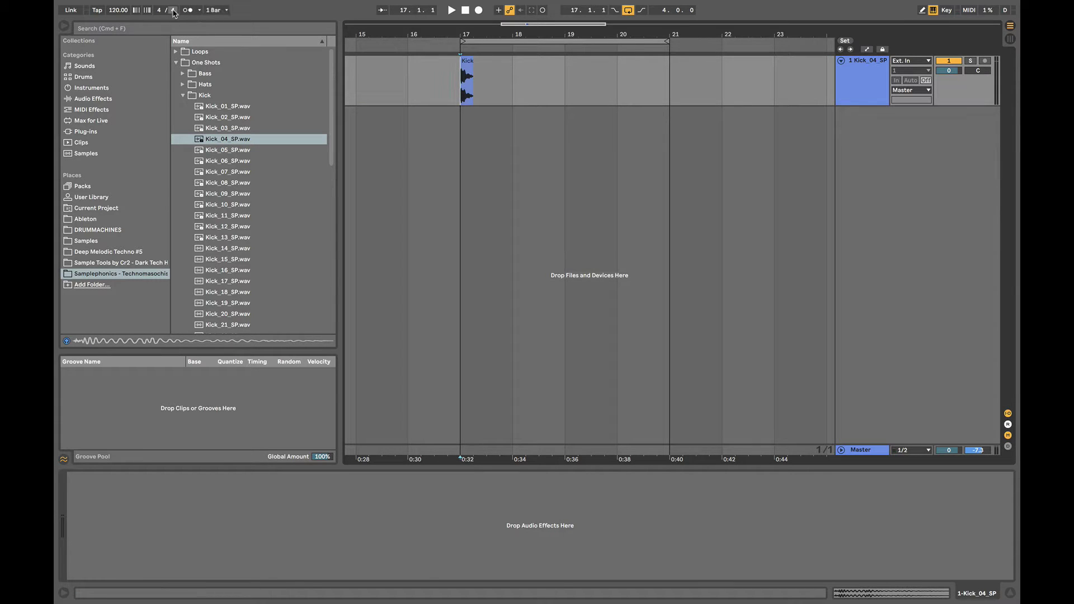
pyautogui.click(124, 13)
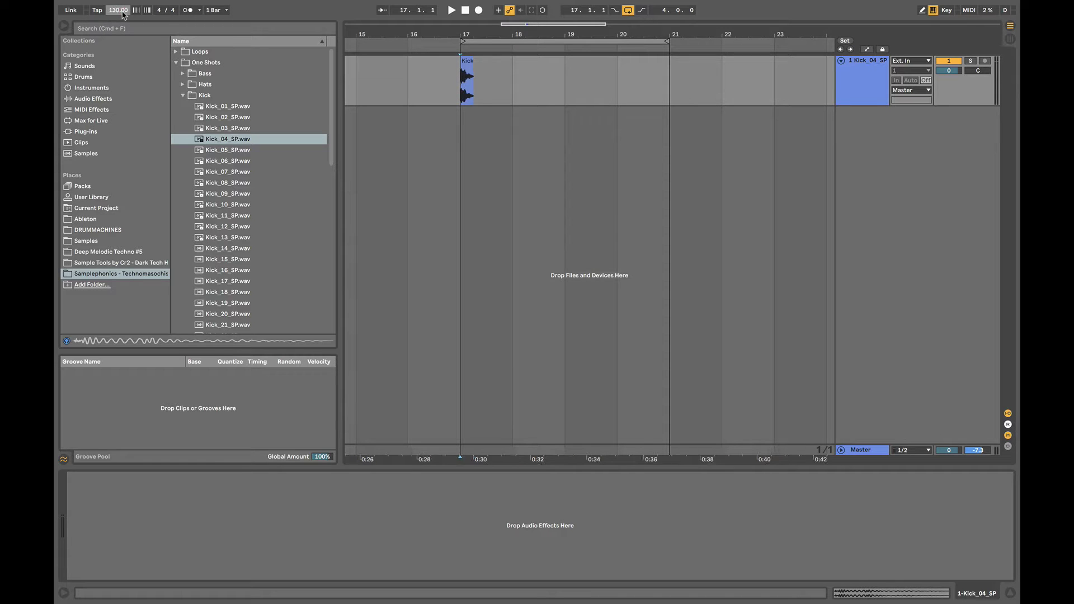
# Narrow the arrangement grid to 1/2, then name the kick's track Kick with its volume at -12 dB.
pyautogui.press('super+1')
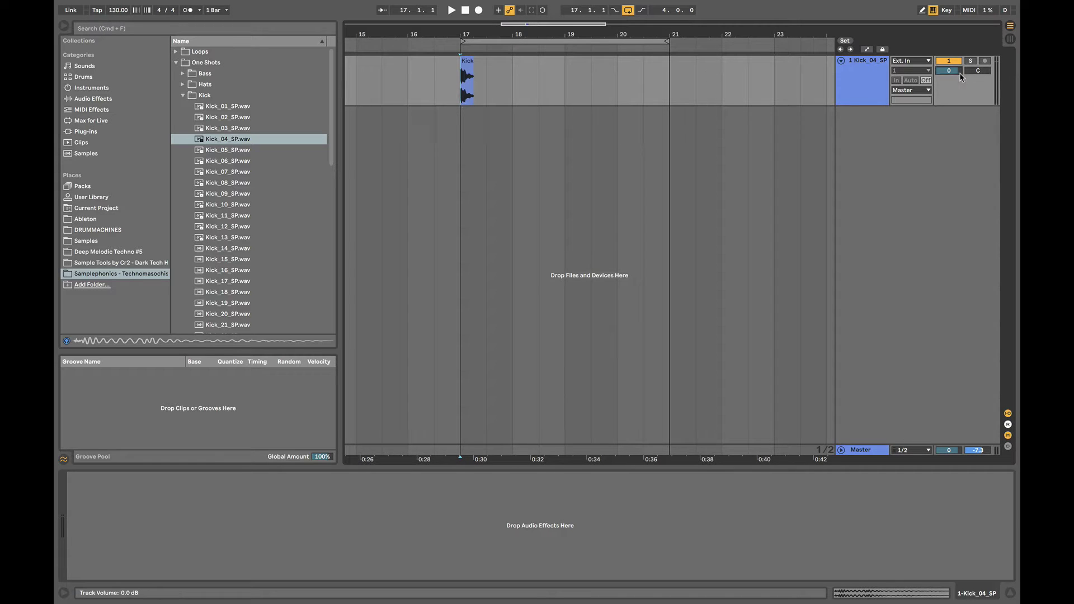
pyautogui.press('super+r')
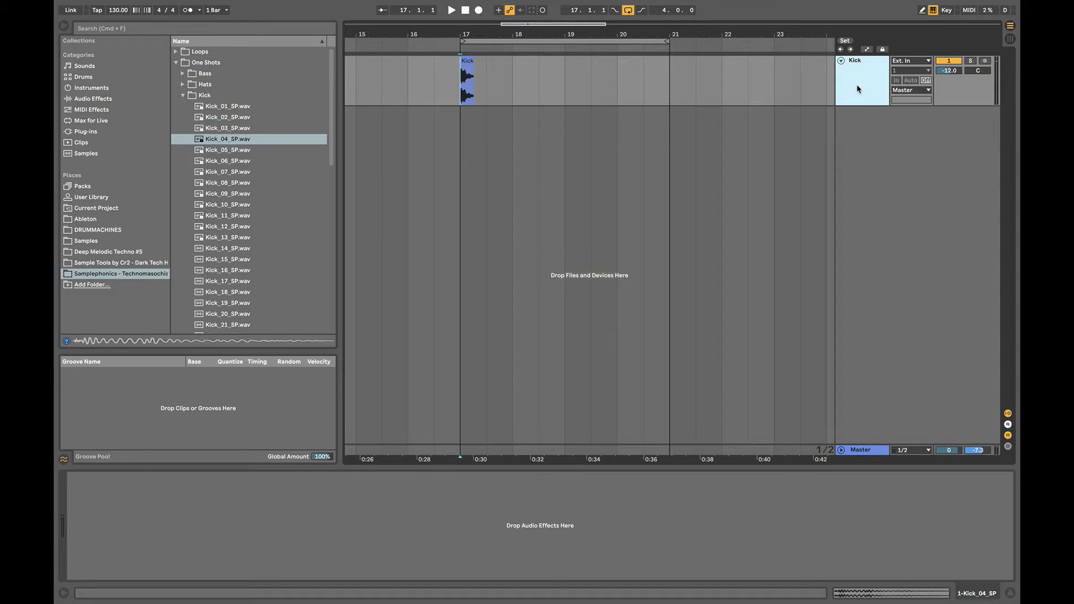
# Duplicate the one-beat kick clip three times so that four kicks fill bar 17.
pyautogui.moveTo(462, 98)
pyautogui.mouseDown()
pyautogui.moveTo(531, 88)
pyautogui.moveTo(459, 87)
pyautogui.mouseUp()
pyautogui.scroll(5, 474, 90)
pyautogui.click(506, 84)
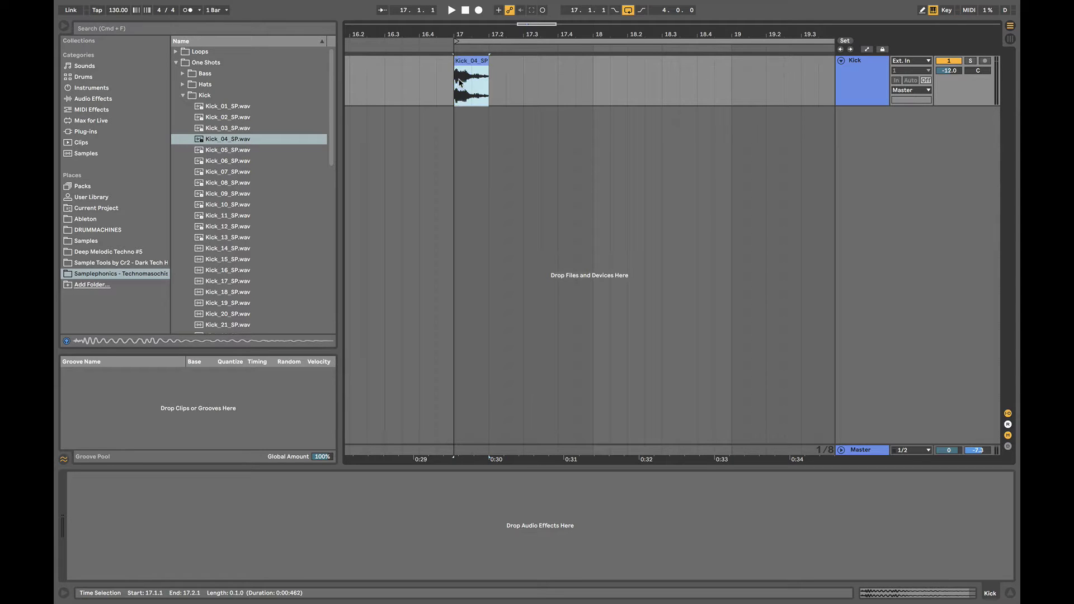
pyautogui.press('super+d')
pyautogui.press('super+d')
pyautogui.press('super+d')
pyautogui.scroll(-3, 459, 87)
# Play back the four-kick pattern from the start of bar 17 and inspect its waveforms.
pyautogui.click(451, 91)
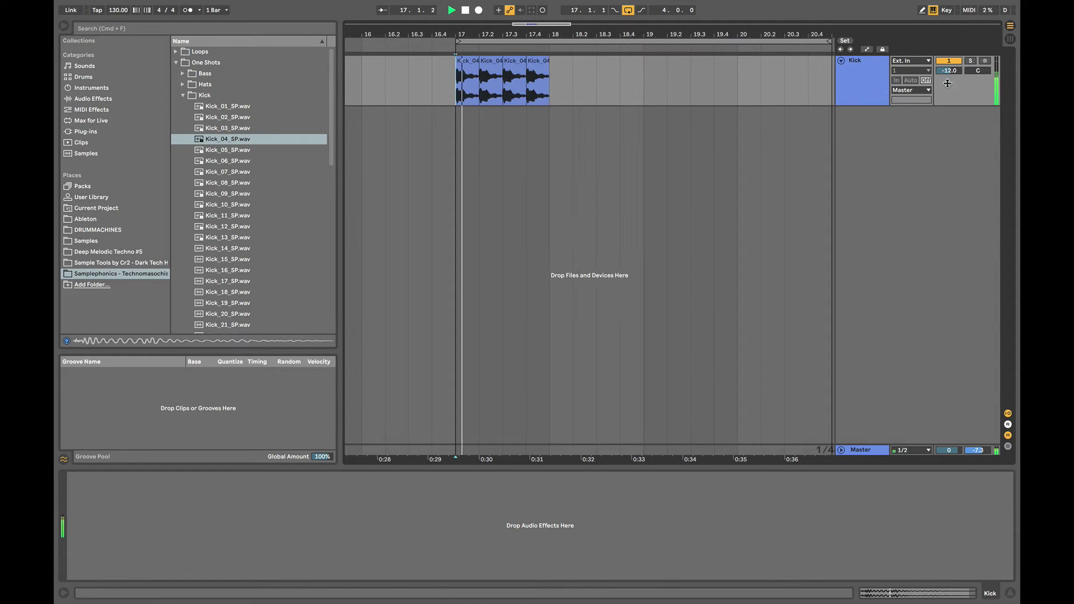
pyautogui.press('space')
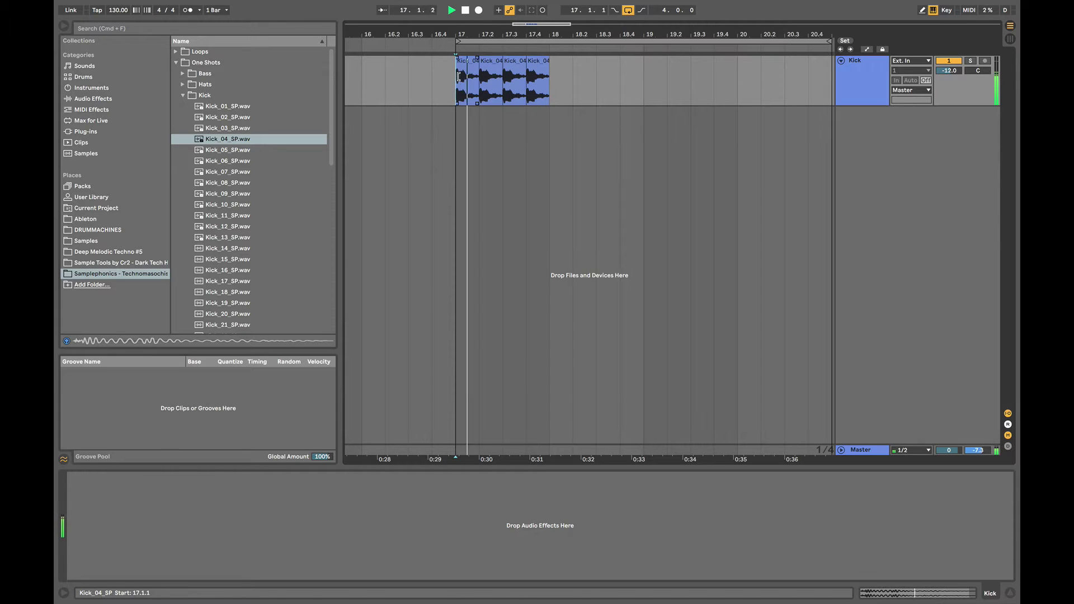
pyautogui.scroll(3, 481, 78)
pyautogui.press('space')
pyautogui.click(532, 67)
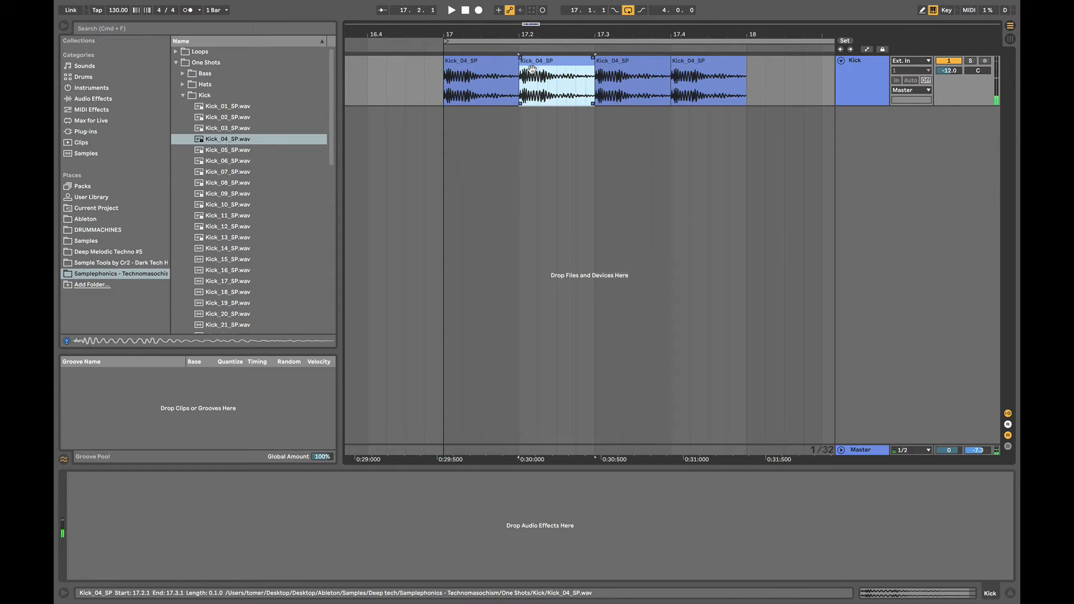
pyautogui.click(446, 94)
pyautogui.press('space')
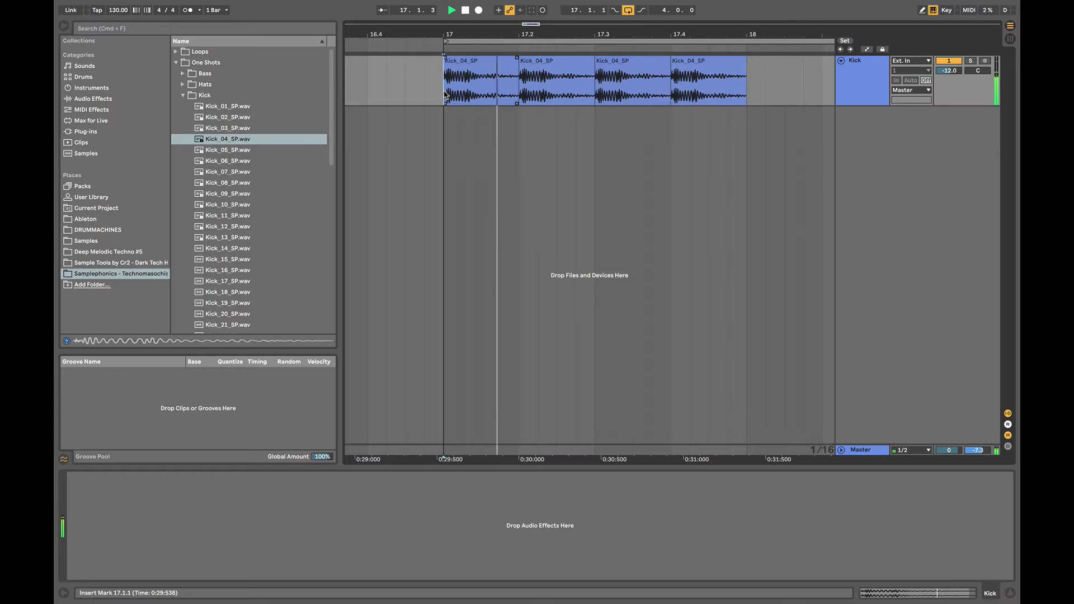
pyautogui.scroll(-2, 446, 94)
pyautogui.press('space')
# Audition a few one-shots in the Kick and Odd folders, then look through the Perc Hi folder.
pyautogui.click(256, 161)
pyautogui.press('Down')
pyautogui.press('Down')
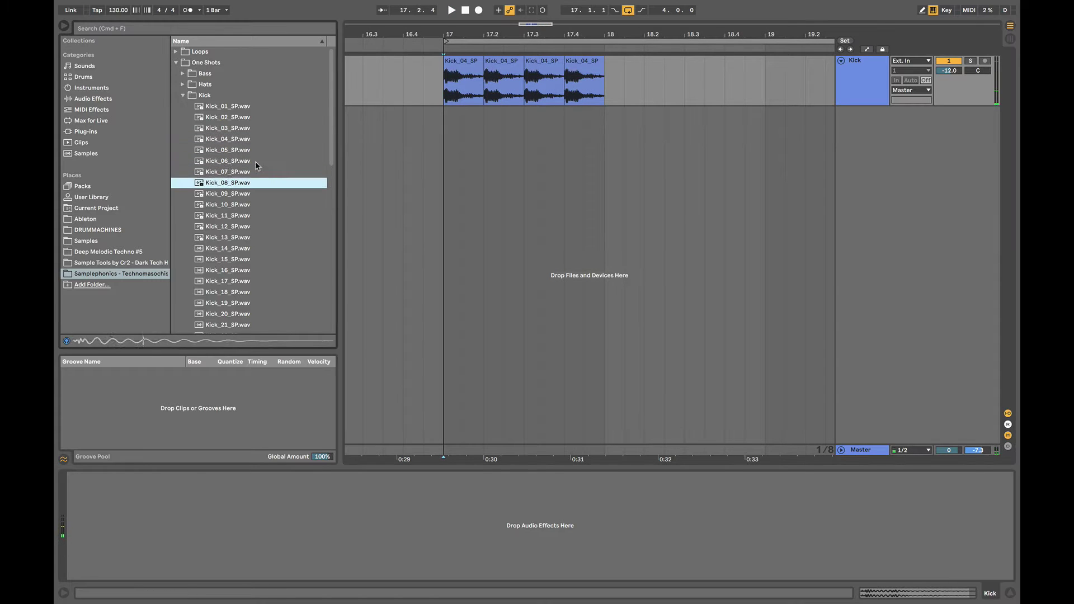
pyautogui.press('Left')
pyautogui.press('Down')
pyautogui.press('Right')
pyautogui.press('Down')
pyautogui.press('Down')
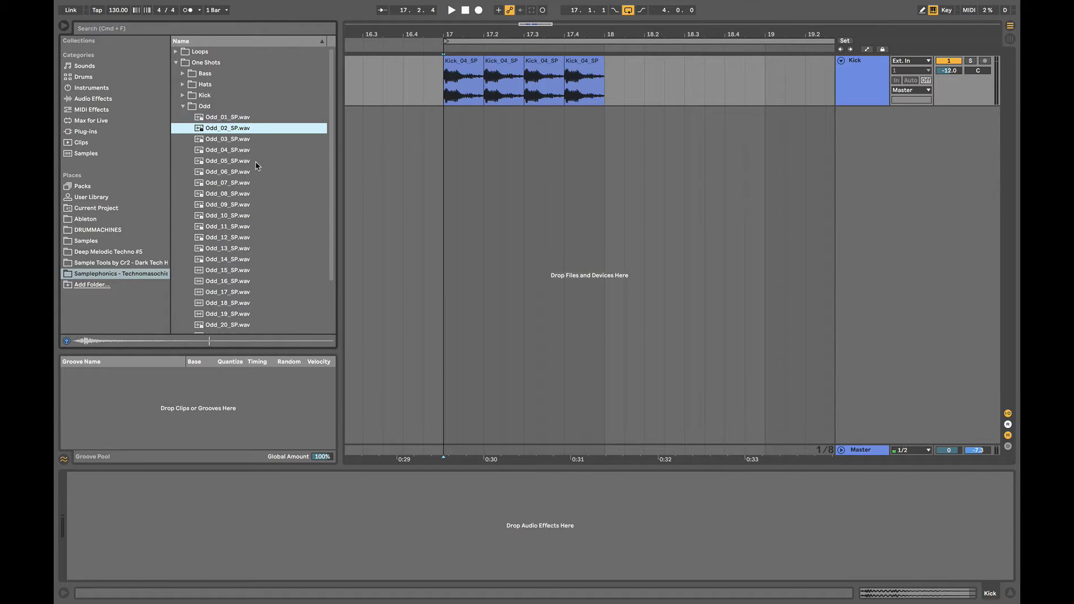
pyautogui.press('Down')
pyautogui.press('Left')
pyautogui.press('Down')
pyautogui.press('Right')
pyautogui.press('Down')
pyautogui.press('Up')
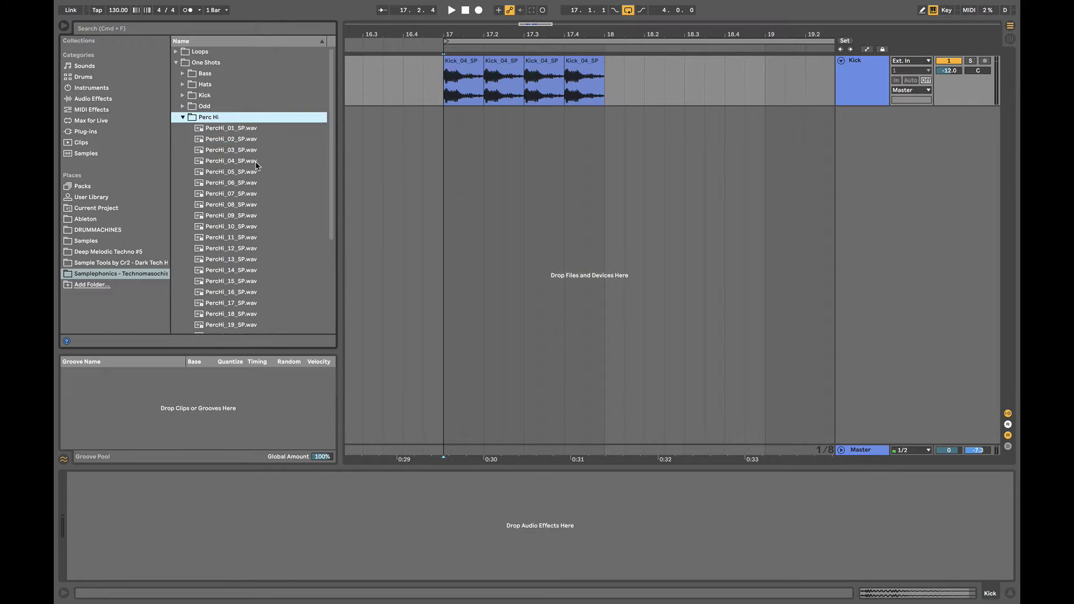
# Open the Perc Lo folder and audition its samples from PercLo_01_SP.wav to PercLo_07_SP.wav.
pyautogui.press('Left')
pyautogui.press('Down')
pyautogui.press('Right')
pyautogui.press('Down')
pyautogui.press('Down')
pyautogui.press('Down')
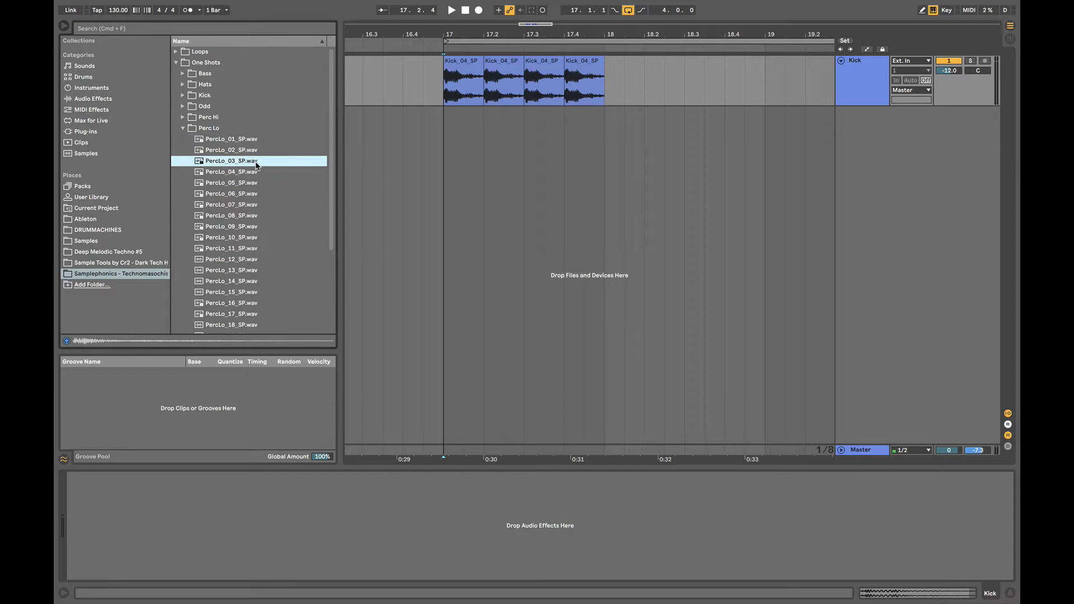
pyautogui.press('Down')
pyautogui.press('Down')
pyautogui.press('Down')
pyautogui.press('Down')
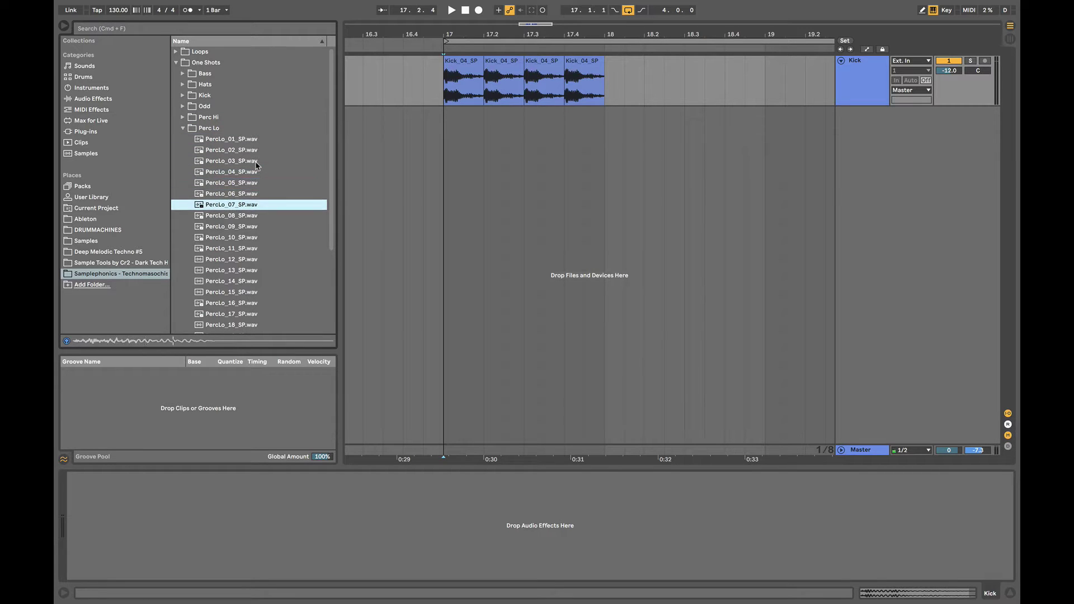
# Add PercLo_06_SP.wav on a new track at 17.1.4 and set the track volume to -16.5 dB.
pyautogui.press('Up')
pyautogui.click(211, 203)
pyautogui.click(207, 195)
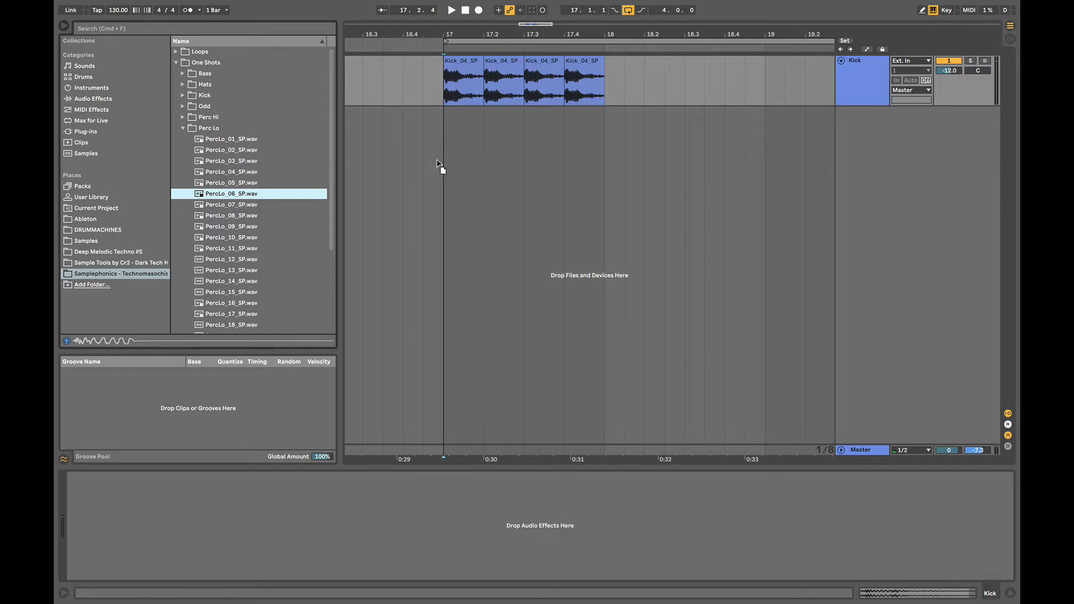
pyautogui.moveTo(465, 146); pyautogui.dragTo(464, 147)
pyautogui.click(437, 140)
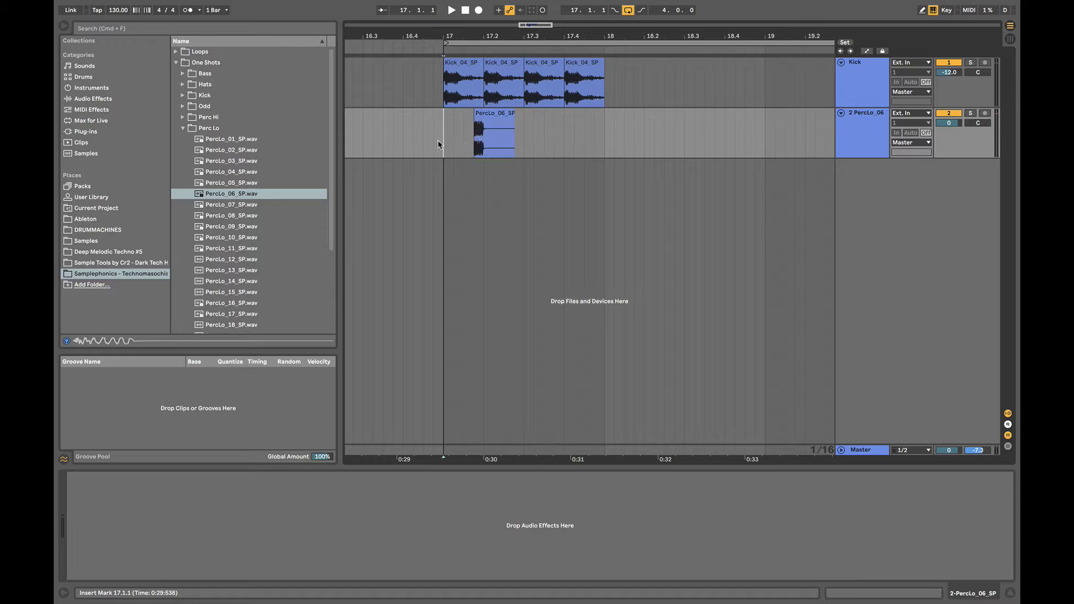
pyautogui.press('space')
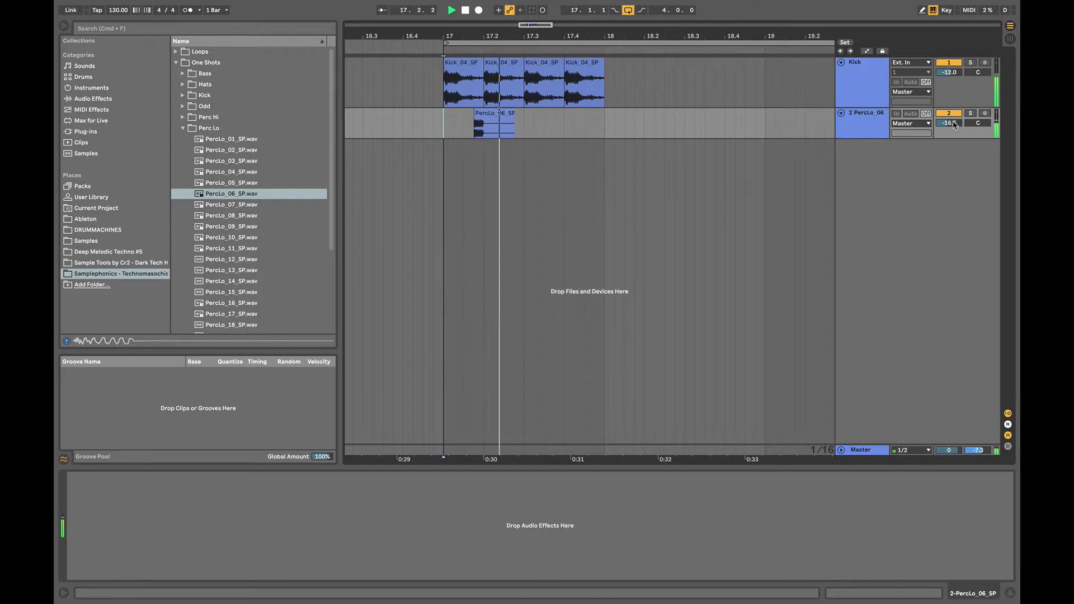
# Trim the low percussion clip to a sixteenth note, add a copy at 17.2.2, and play the pattern.
pyautogui.moveTo(514, 122); pyautogui.dragTo(494, 121)
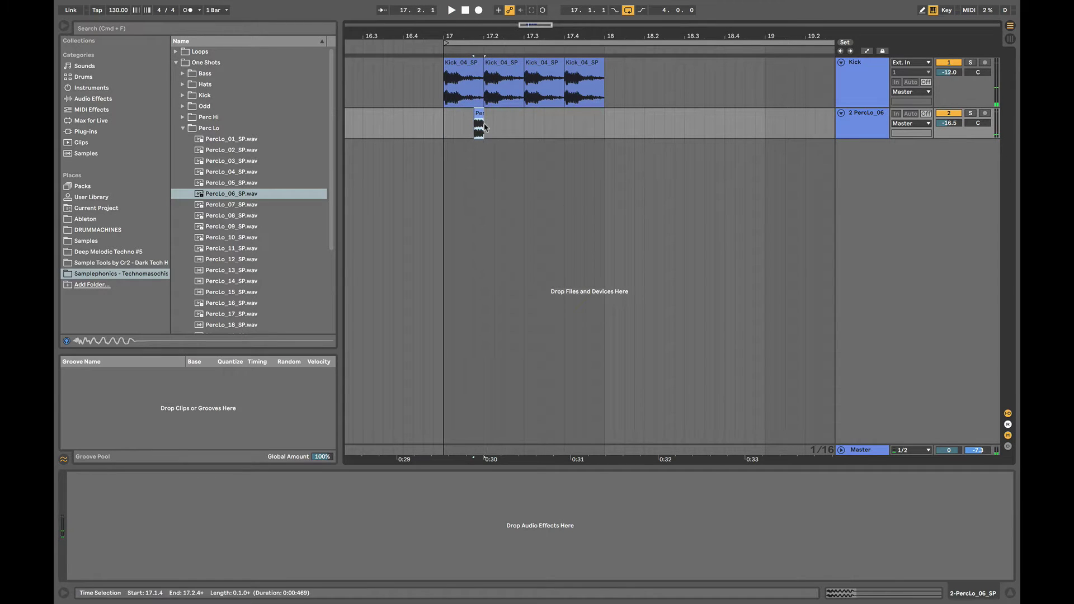
pyautogui.hotkey('ctrl', 'd')
pyautogui.click(443, 132)
pyautogui.press('space')
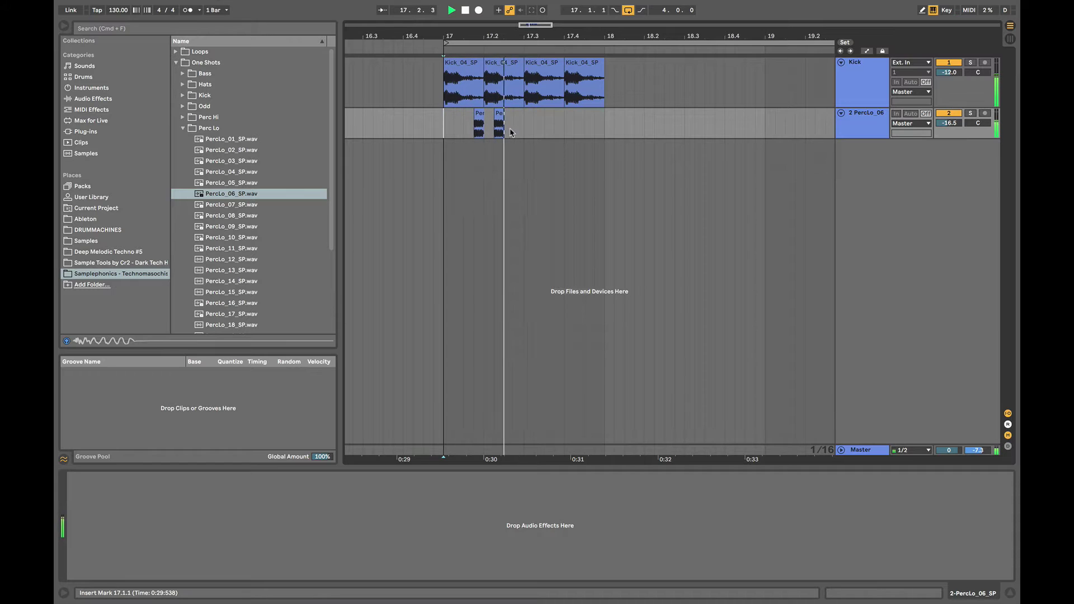
pyautogui.click(501, 120)
pyautogui.click(453, 134)
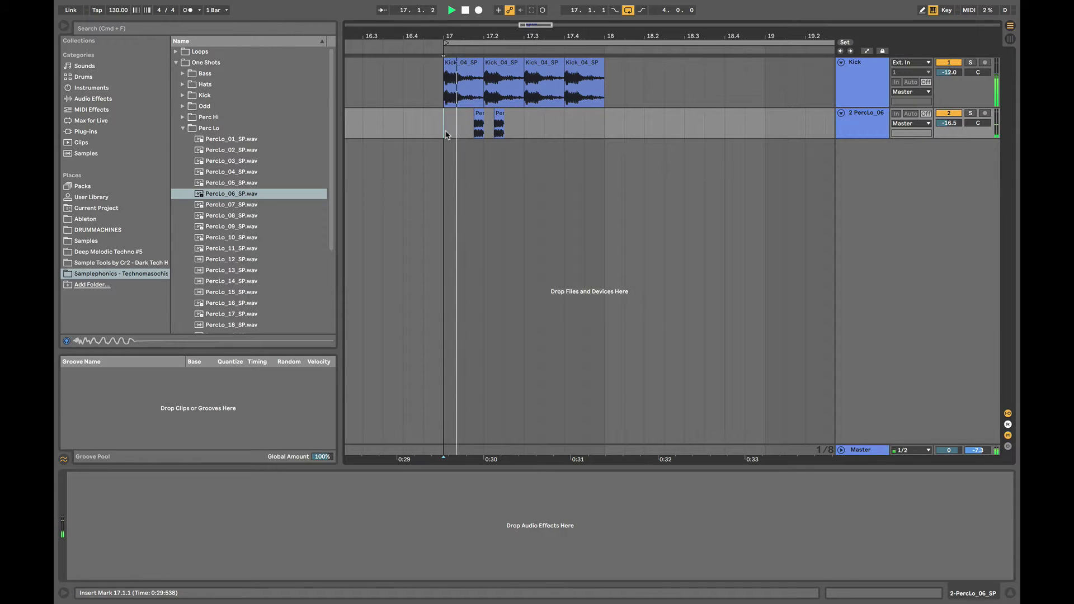
pyautogui.press('space')
pyautogui.moveTo(523, 127); pyautogui.dragTo(451, 126)
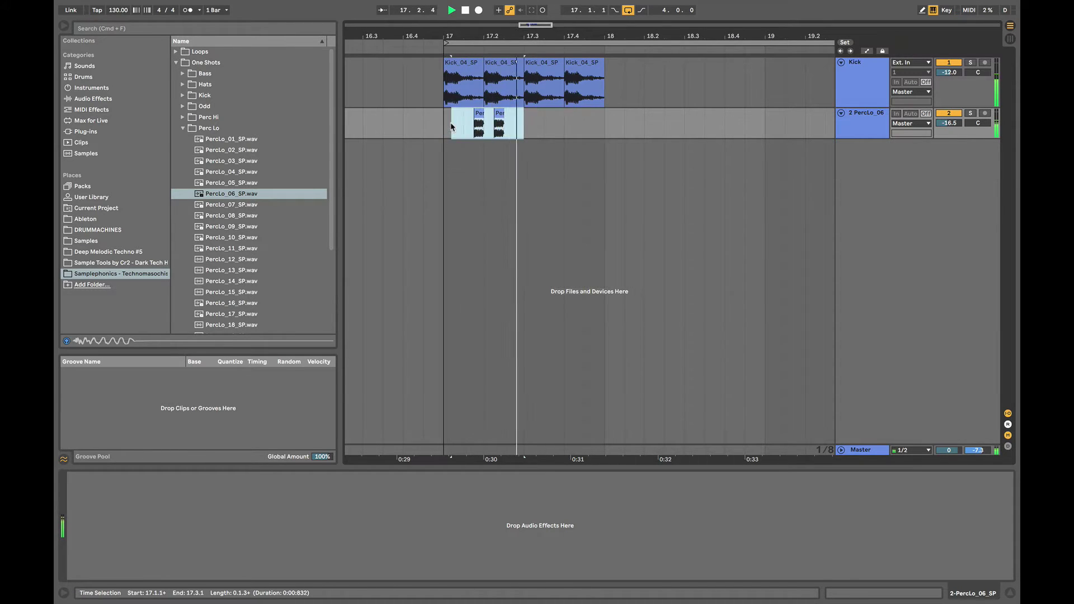
pyautogui.press('super+d')
pyautogui.press('super+z')
pyautogui.press('space')
pyautogui.click(418, 137)
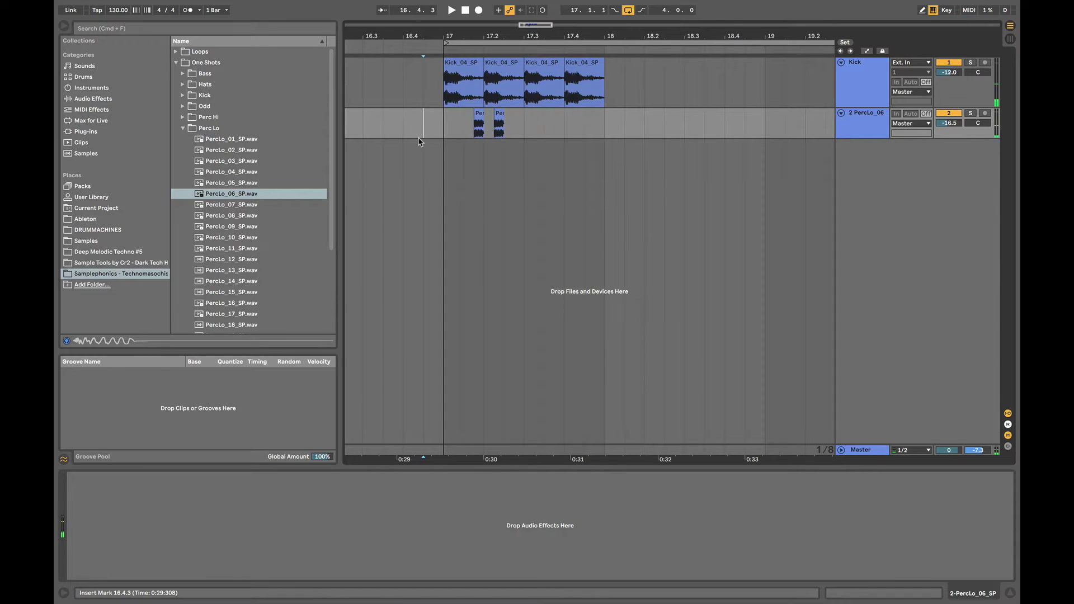
# Add two more copies of the low percussion hit at 17.3.3 and 17.4.1 and check them in playback.
pyautogui.press('space')
pyautogui.moveTo(500, 126); pyautogui.dragTo(570, 124)
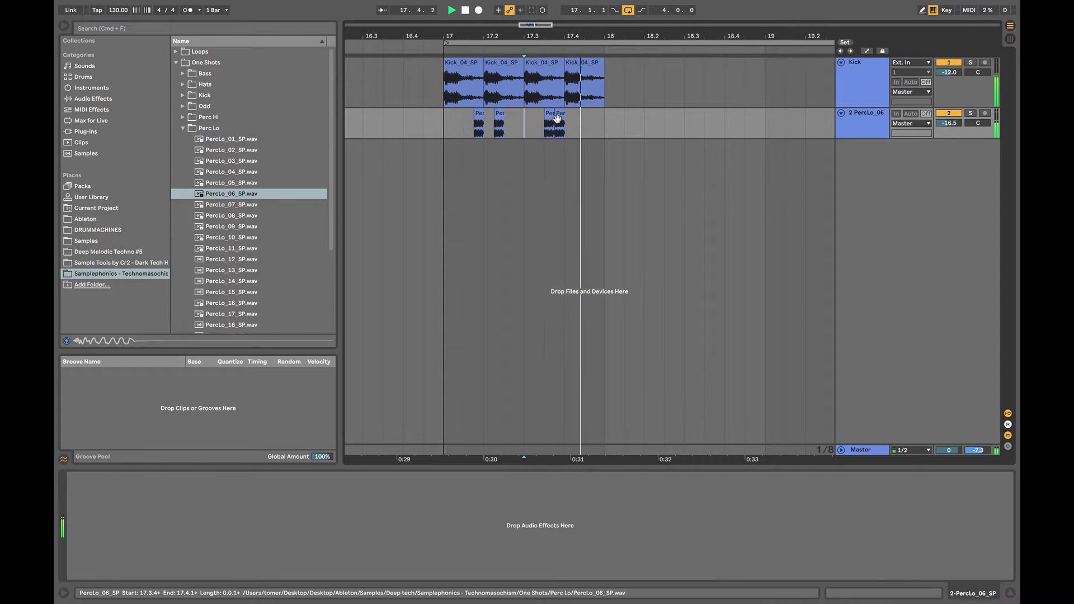
pyautogui.click(524, 124)
pyautogui.press('space')
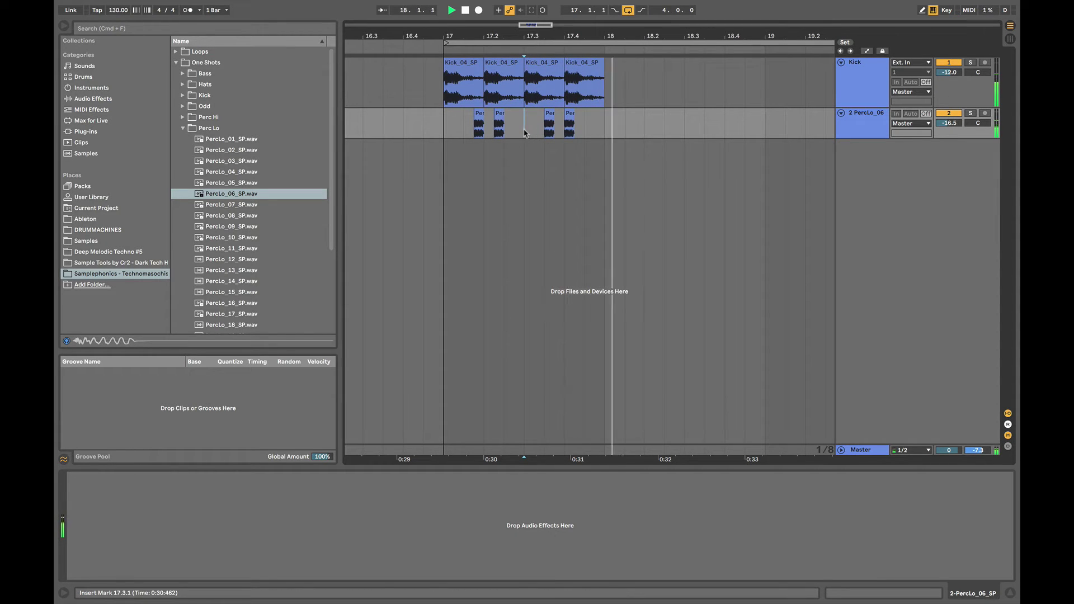
# Set the loop to exactly one bar, from 17 to 18, and play the pattern.
pyautogui.moveTo(440, 127); pyautogui.dragTo(562, 126)
pyautogui.press('super+l')
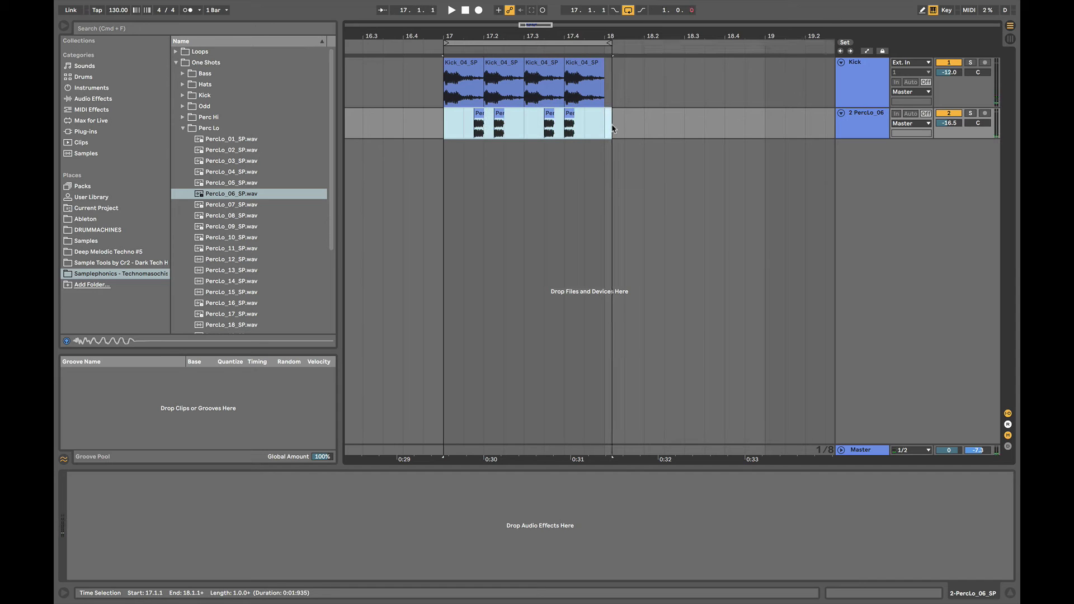
pyautogui.moveTo(610, 43); pyautogui.dragTo(604, 44)
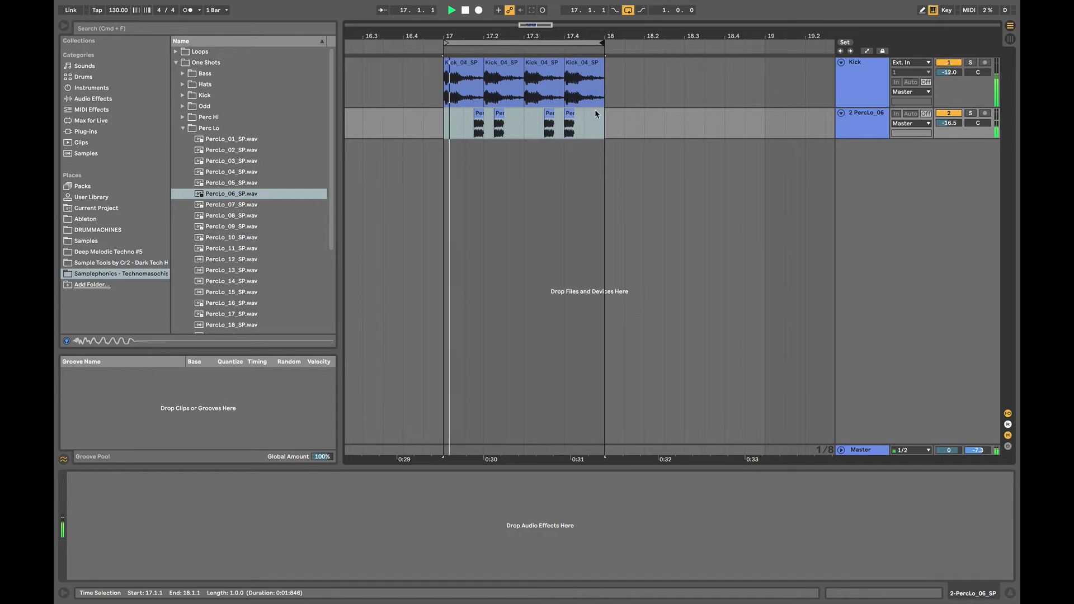
pyautogui.moveTo(596, 112); pyautogui.dragTo(453, 115)
pyautogui.click(444, 124)
pyautogui.scroll(3, 444, 124)
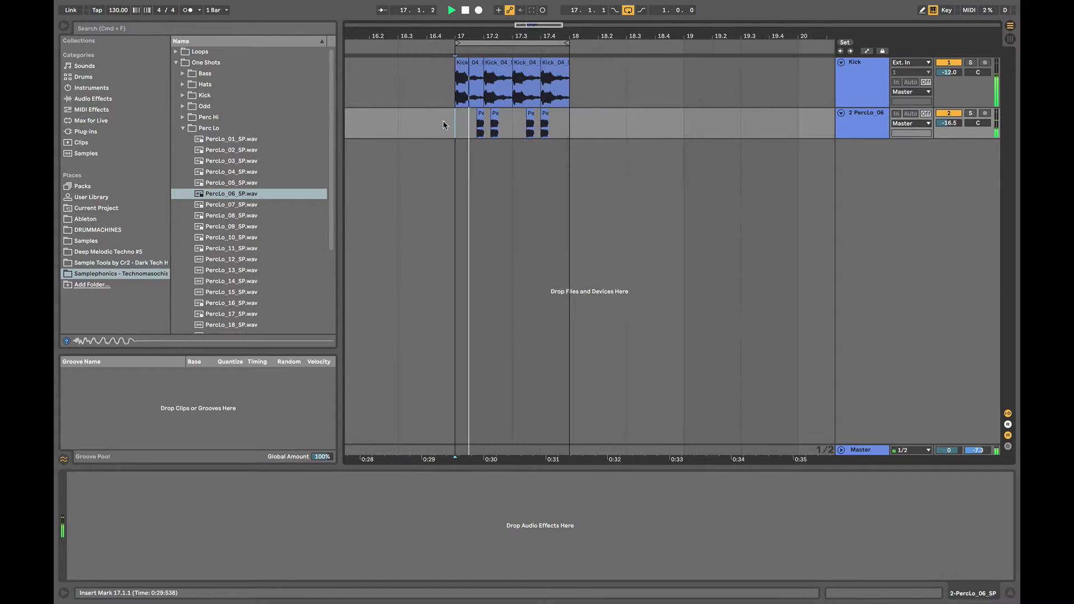
pyautogui.click(452, 96)
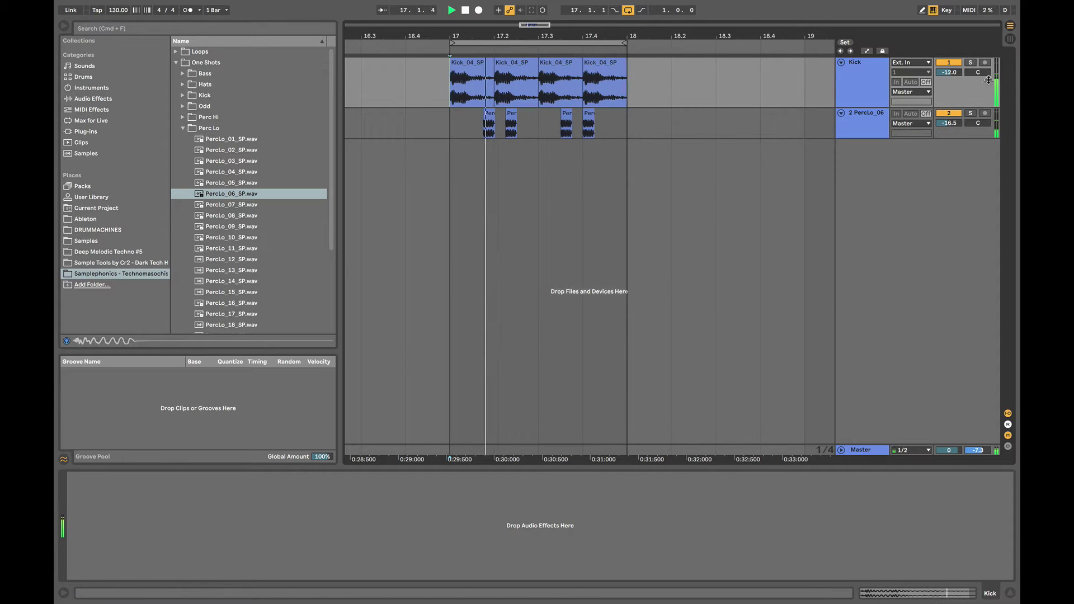
# Duplicate the bar 17 pattern of the kick and percussion tracks into bar 18 and extend the loop to two bars.
pyautogui.moveTo(976, 106); pyautogui.dragTo(918, 88)
pyautogui.moveTo(640, 75); pyautogui.dragTo(450, 101)
pyautogui.press('super+d')
pyautogui.scroll(-2, 461, 102)
pyautogui.keyDown('shift'); pyautogui.click(461, 101); pyautogui.keyUp('shift')
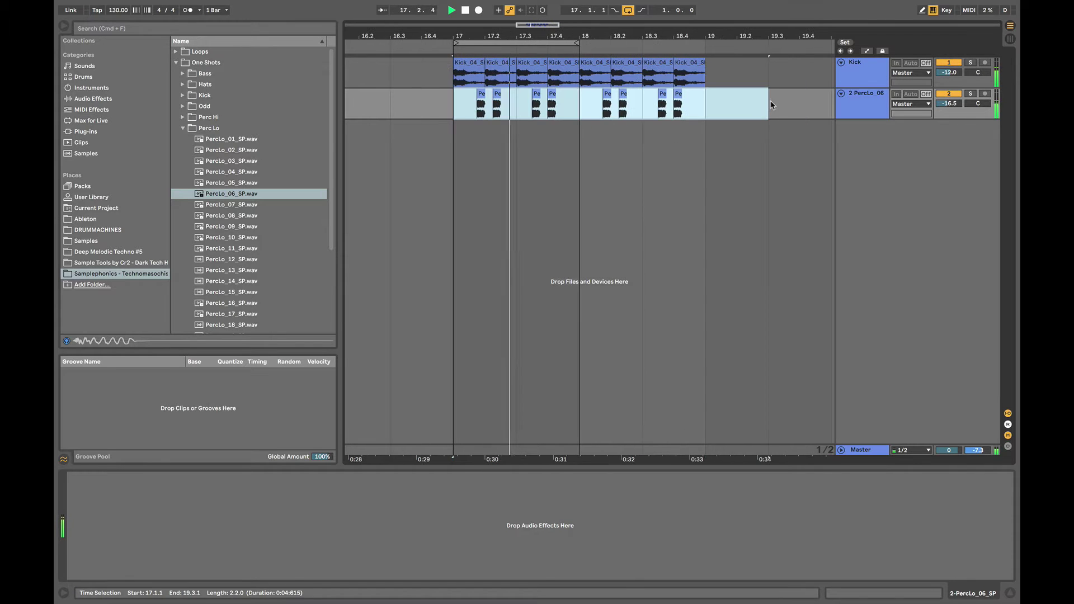
pyautogui.press('super+l')
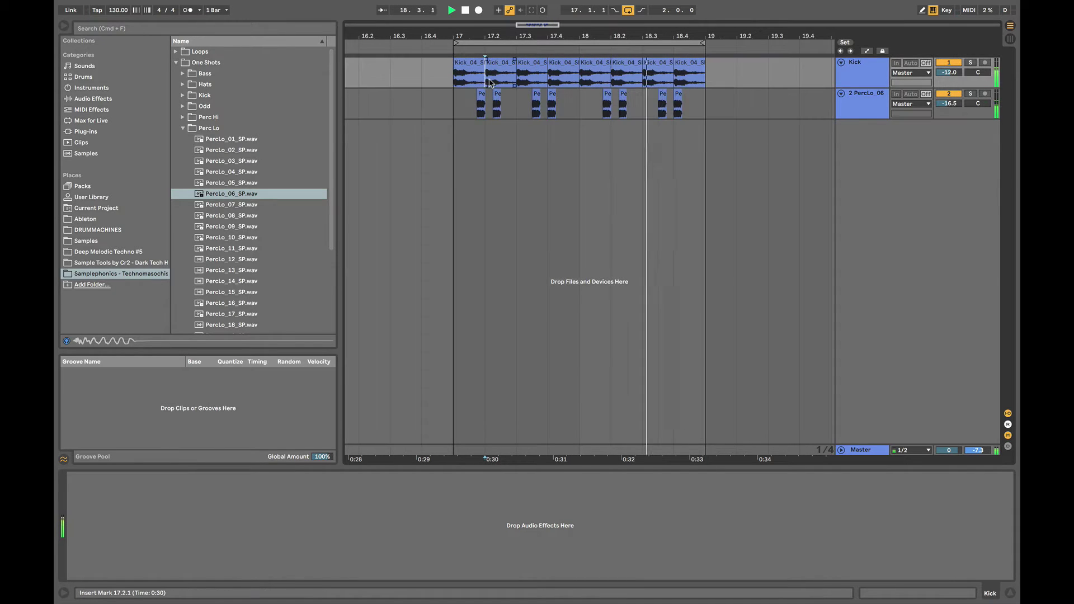
# Audition the Perc Lo samples around PercLo_06_SP.wav again, then collapse the folder and move to the Snare folder.
pyautogui.click(251, 185)
pyautogui.press('Down')
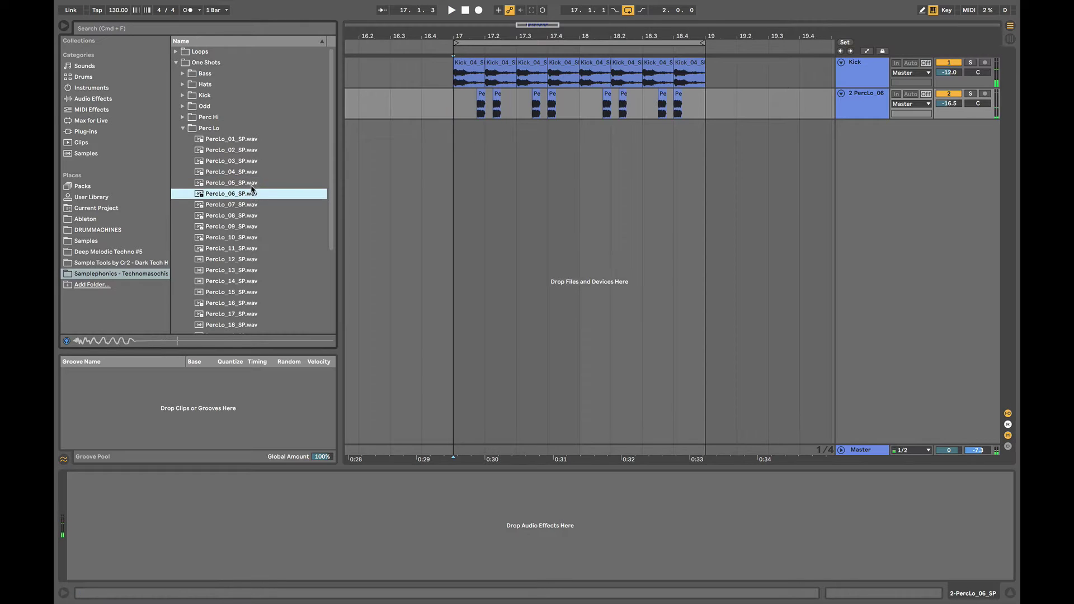
pyautogui.press('Up')
pyautogui.press('Up')
pyautogui.press('Left')
pyautogui.press('Left')
pyautogui.press('Down')
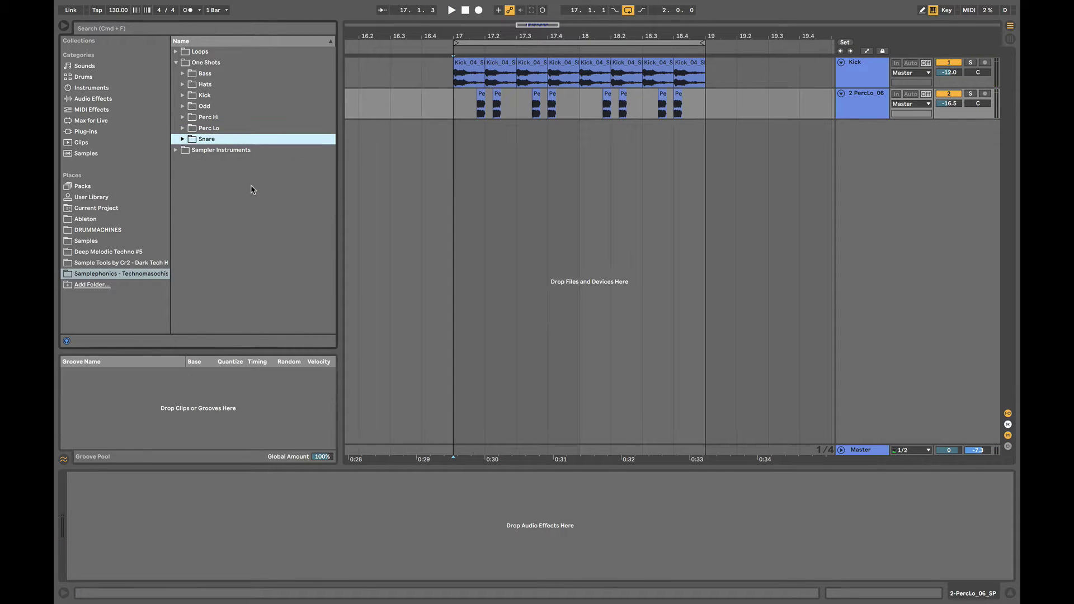
# Audition the one-shots in the Snare folder up to Snare_14_SP.wav and settle on Snare_13_SP.wav.
pyautogui.press('Right')
pyautogui.press('Down')
pyautogui.press('Down')
pyautogui.press('Down')
pyautogui.press('Down')
pyautogui.press('Down')
pyautogui.press('Down')
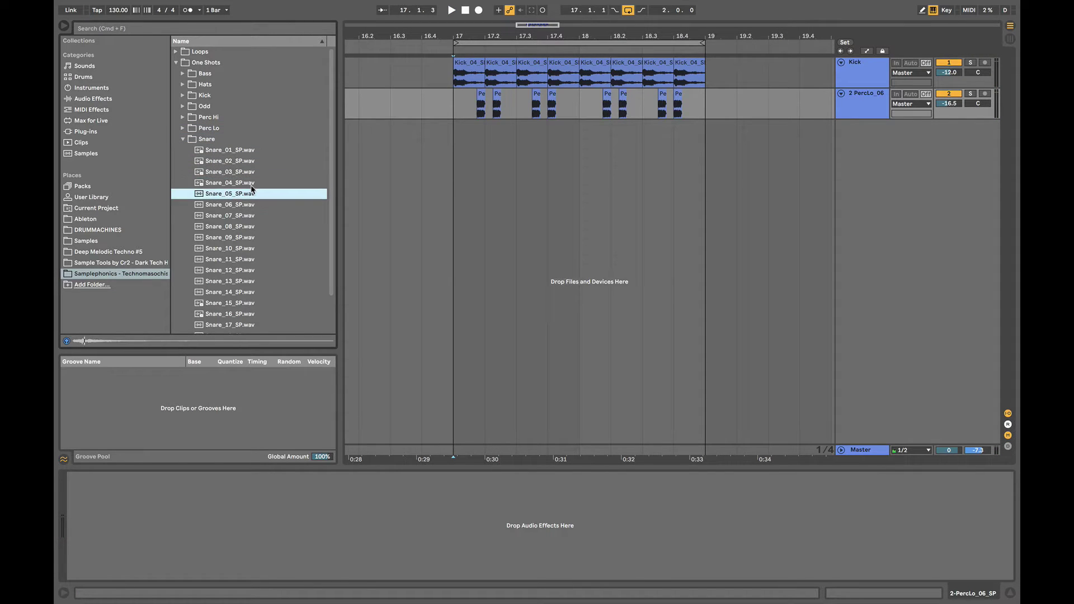
pyautogui.press('Down')
pyautogui.press('Down')
pyautogui.press('Down')
pyautogui.press('Down')
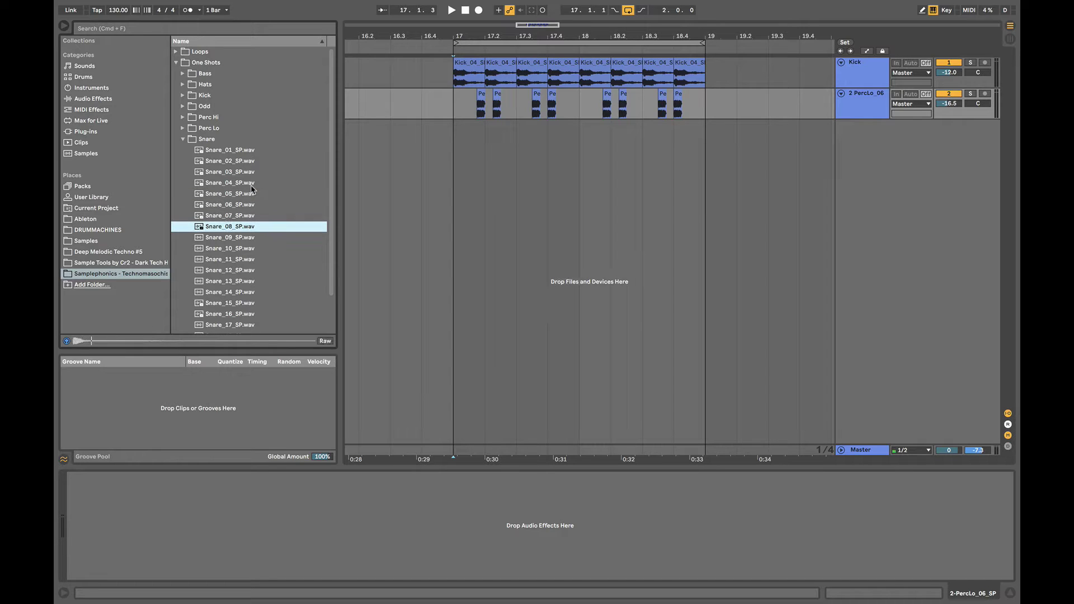
pyautogui.press('Down')
pyautogui.press('Down')
pyautogui.press('Down')
pyautogui.press('Down')
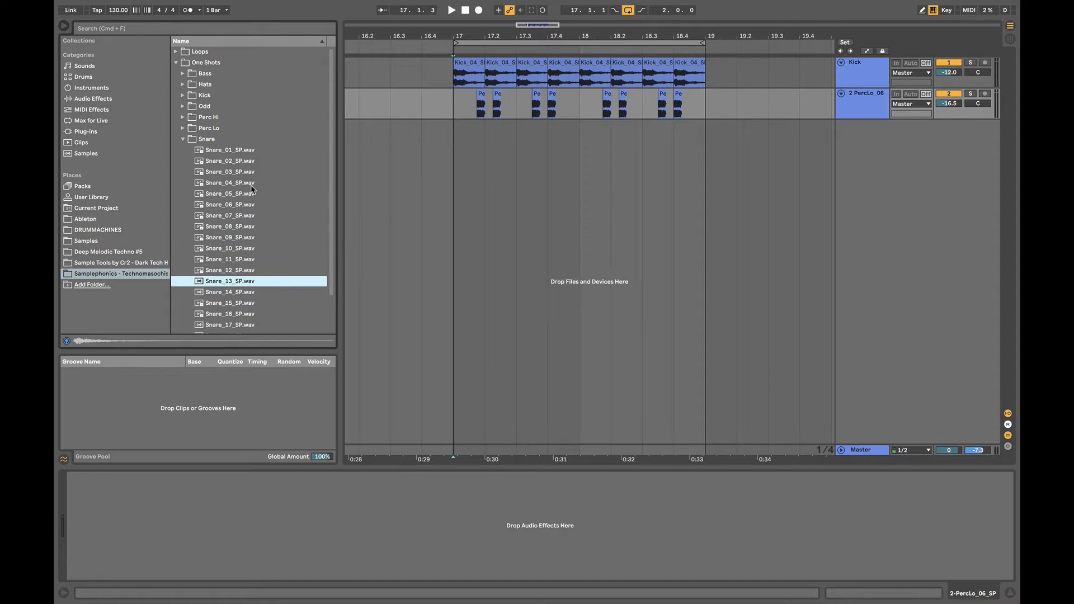
pyautogui.press('Up')
pyautogui.press('Down')
pyautogui.press('Down')
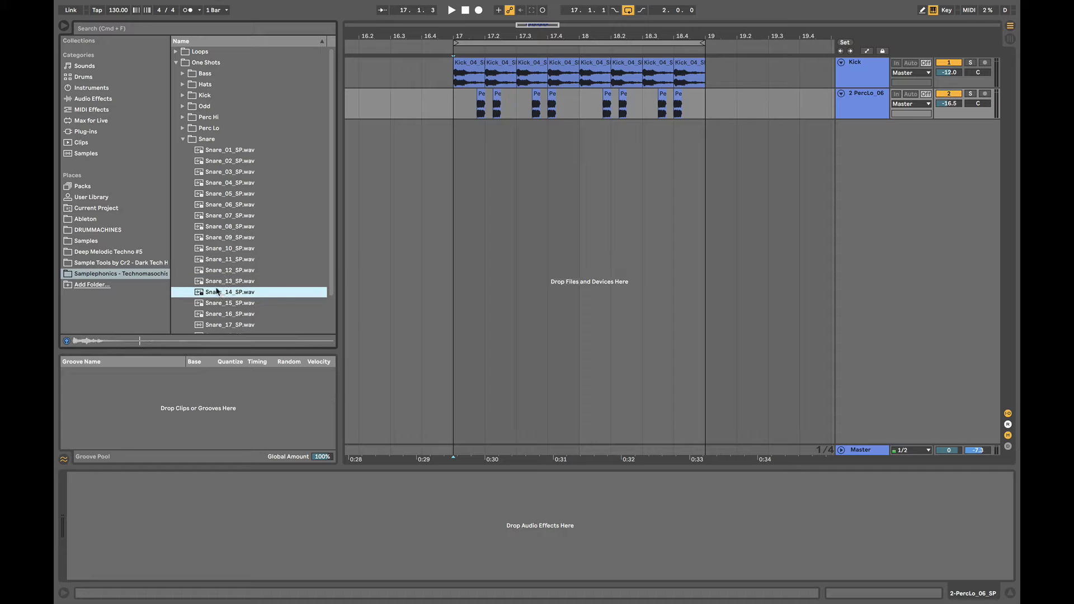
pyautogui.press('Up')
pyautogui.press('Up')
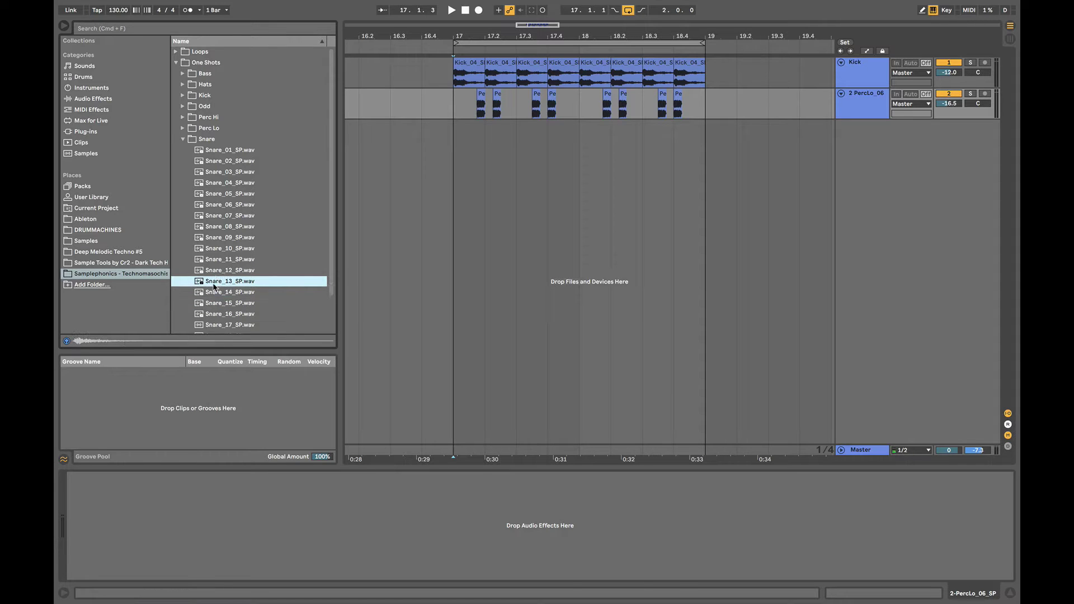
# Place Snare_13_SP.wav on a new track and repeat it as one-beat hits on beats 2 and 4 of bars 17 and 18.
pyautogui.moveTo(213, 286); pyautogui.dragTo(463, 197)
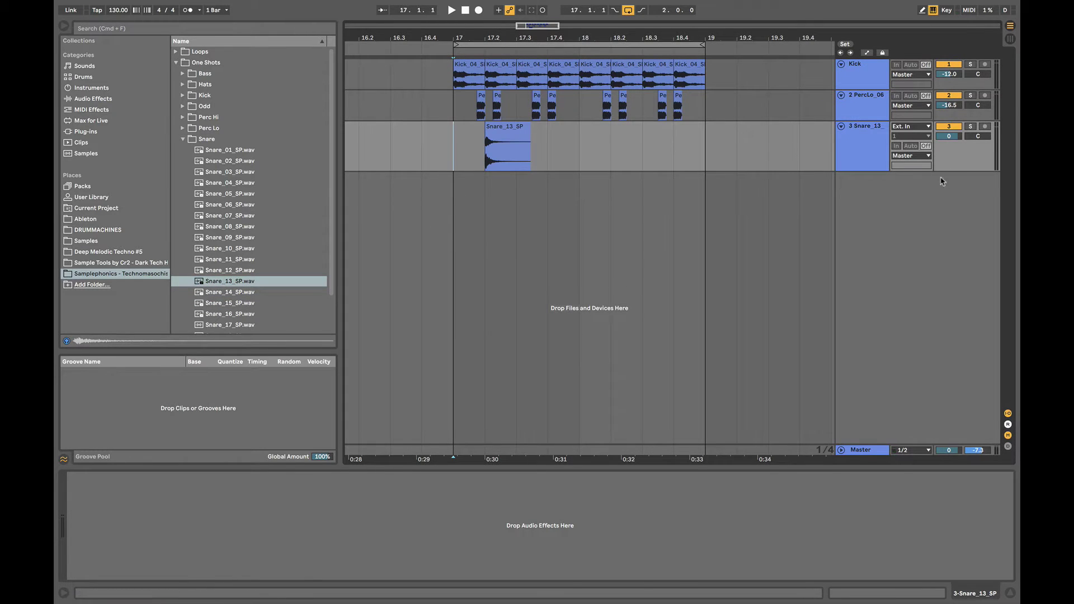
pyautogui.moveTo(949, 136); pyautogui.dragTo(949, 141)
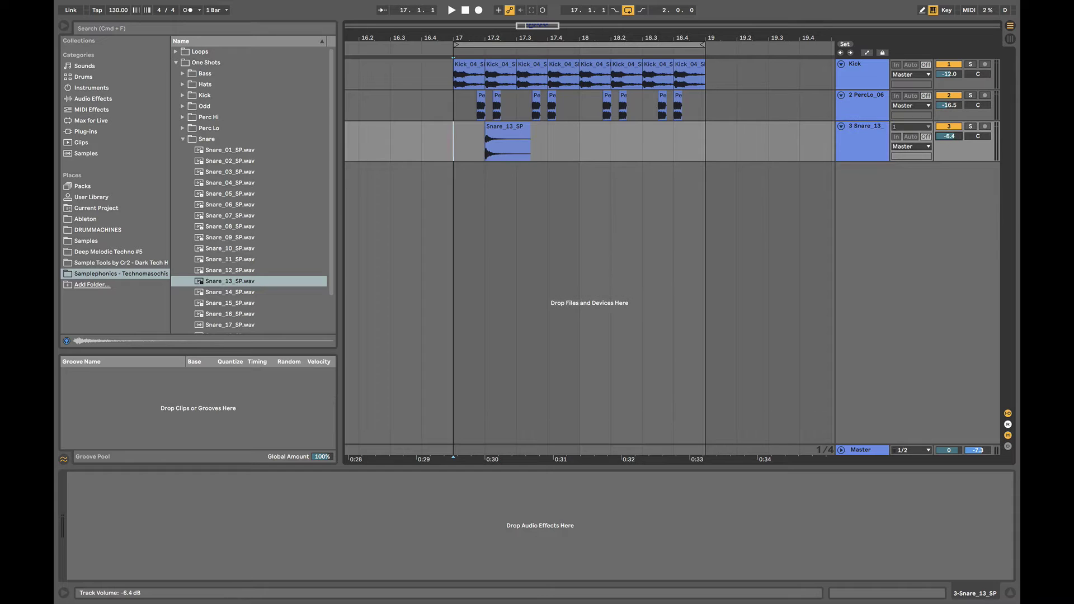
pyautogui.moveTo(530, 136); pyautogui.dragTo(582, 151)
pyautogui.press('super+d')
pyautogui.press('super+d')
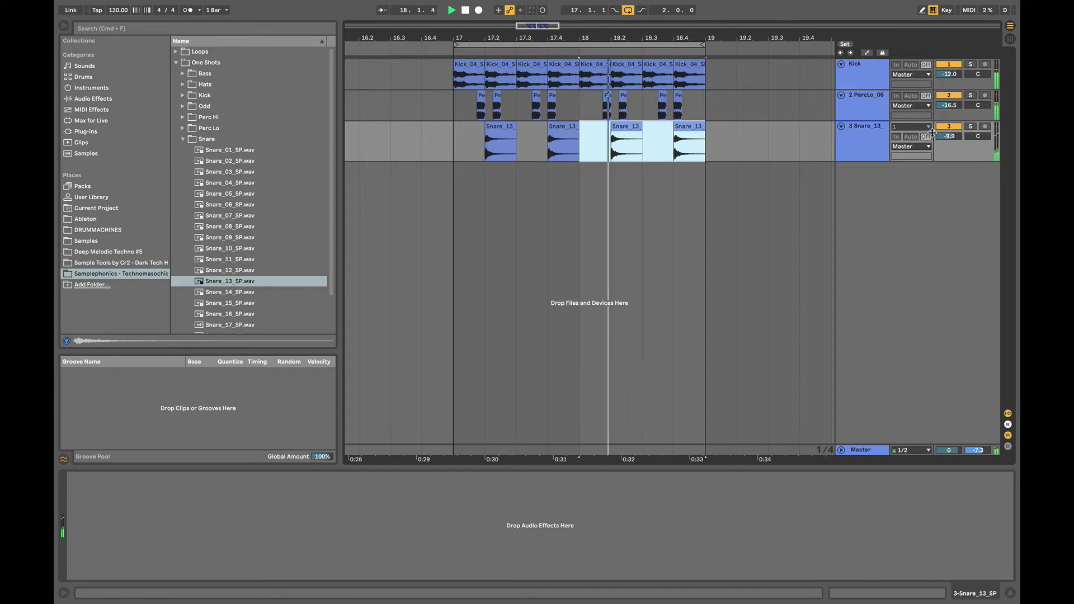
# Set the Snare_13 track's volume to -12.4 dB during playback and insert a MIDI track below it.
pyautogui.moveTo(942, 137); pyautogui.dragTo(949, 140)
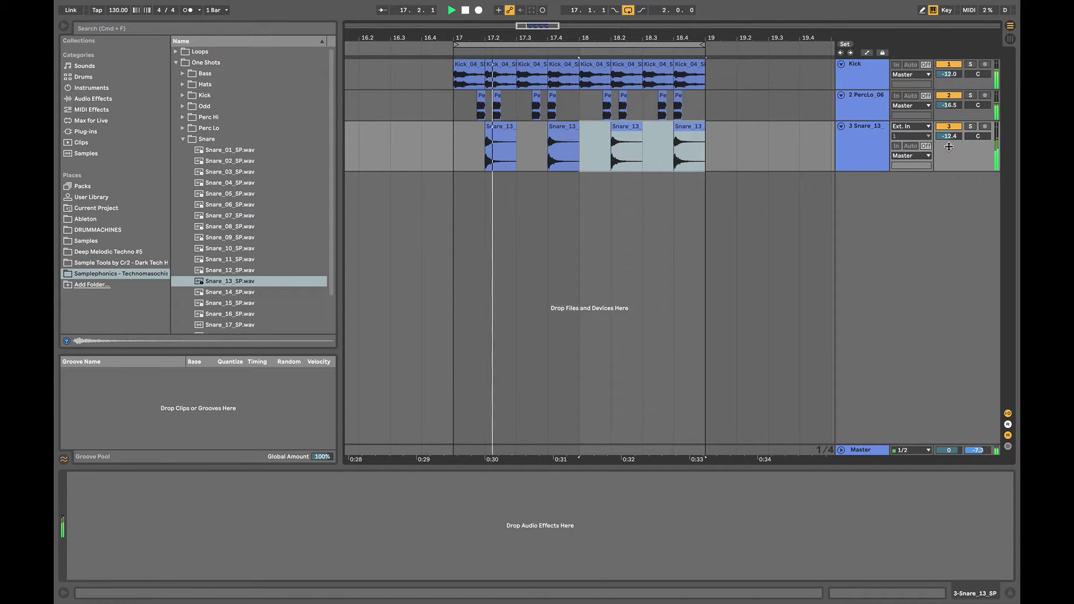
pyautogui.click(443, 150)
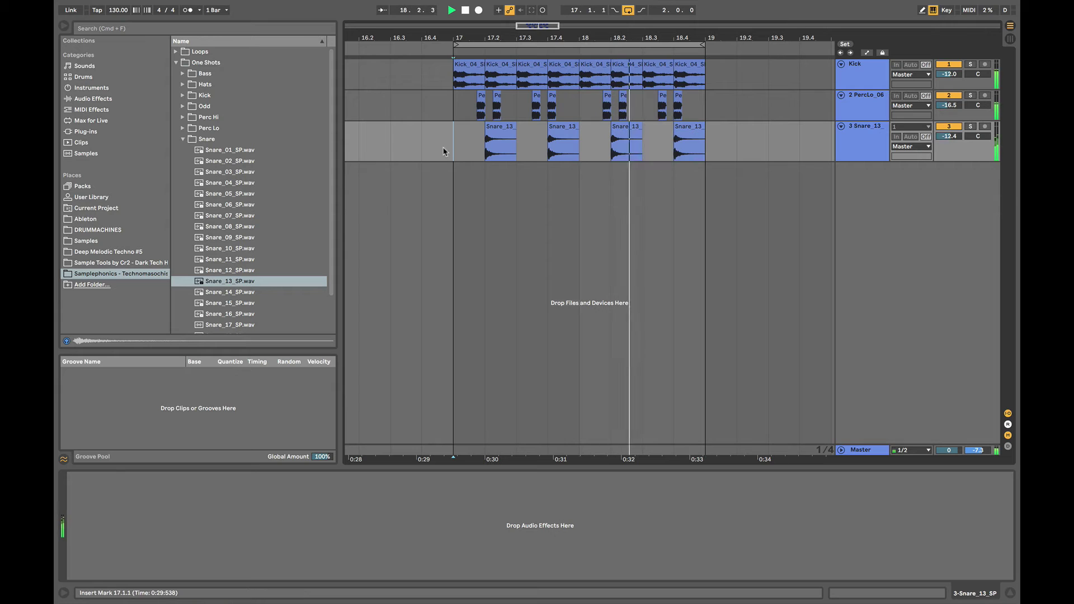
pyautogui.press('super+shift+t')
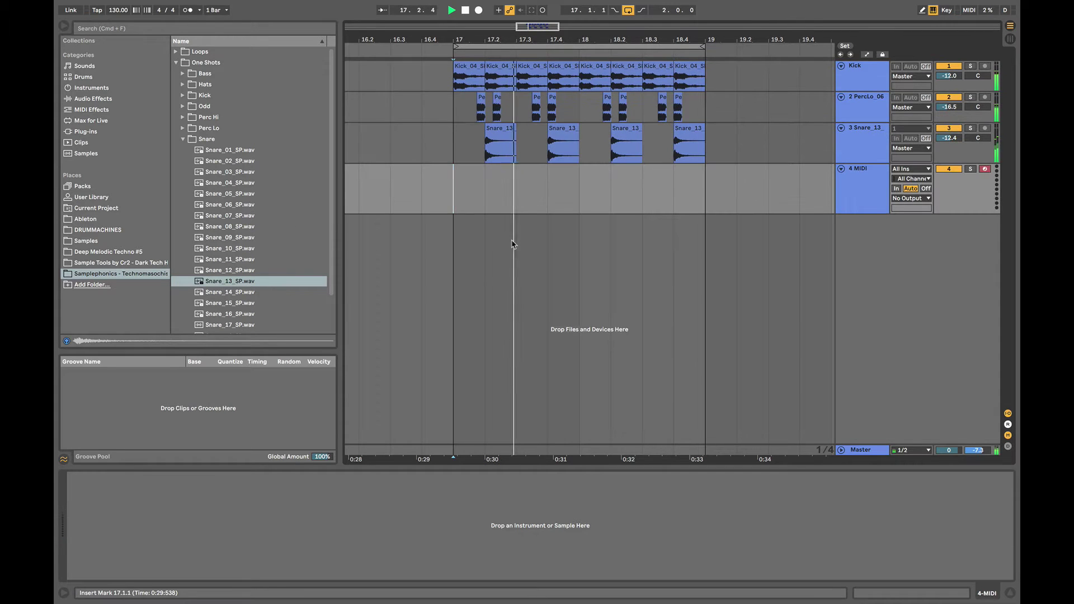
pyautogui.press('space')
# Compare the snares from Snare_14_SP.wav onward, load Snare_14_SP.wav into the MIDI track and set its volume to -11.8 dB.
pyautogui.click(237, 291)
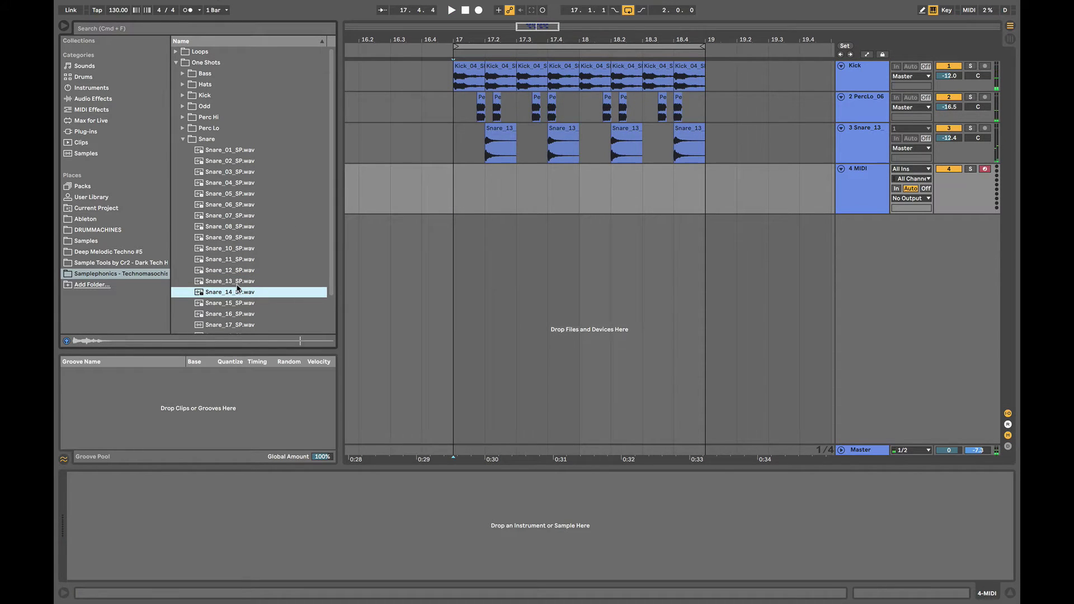
pyautogui.press('Down')
pyautogui.press('Down')
pyautogui.press('Up')
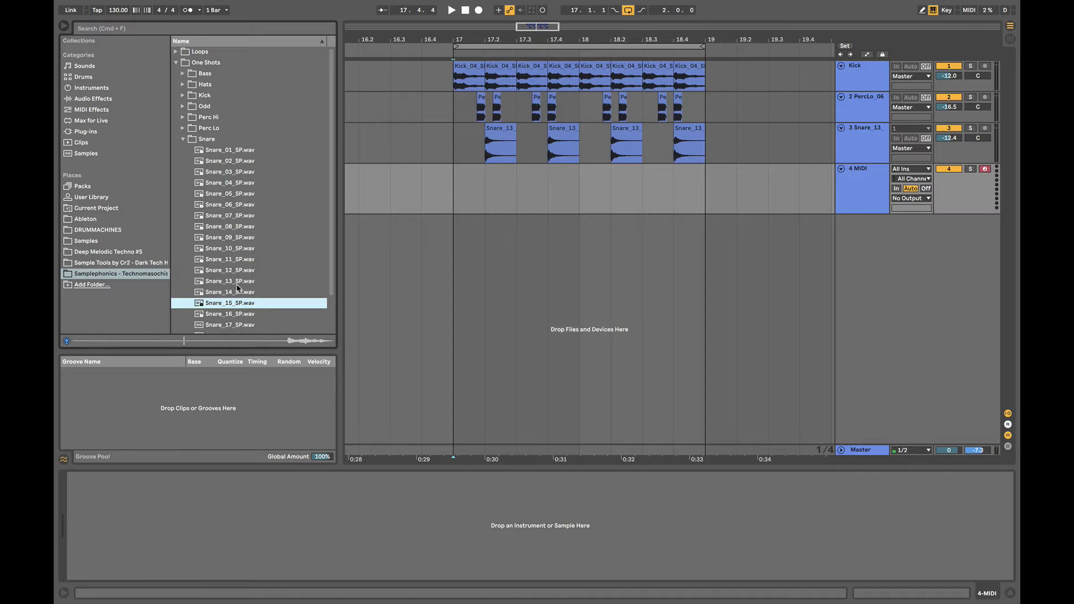
pyautogui.press('Up')
pyautogui.click(461, 207)
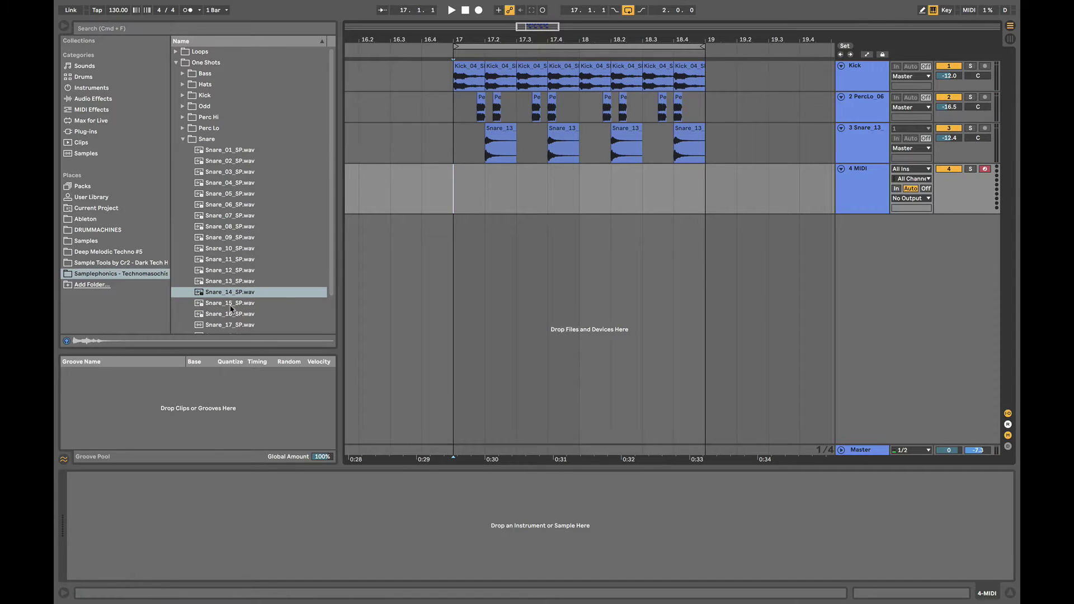
pyautogui.moveTo(229, 292); pyautogui.dragTo(893, 163)
pyautogui.moveTo(949, 184); pyautogui.dragTo(949, 213)
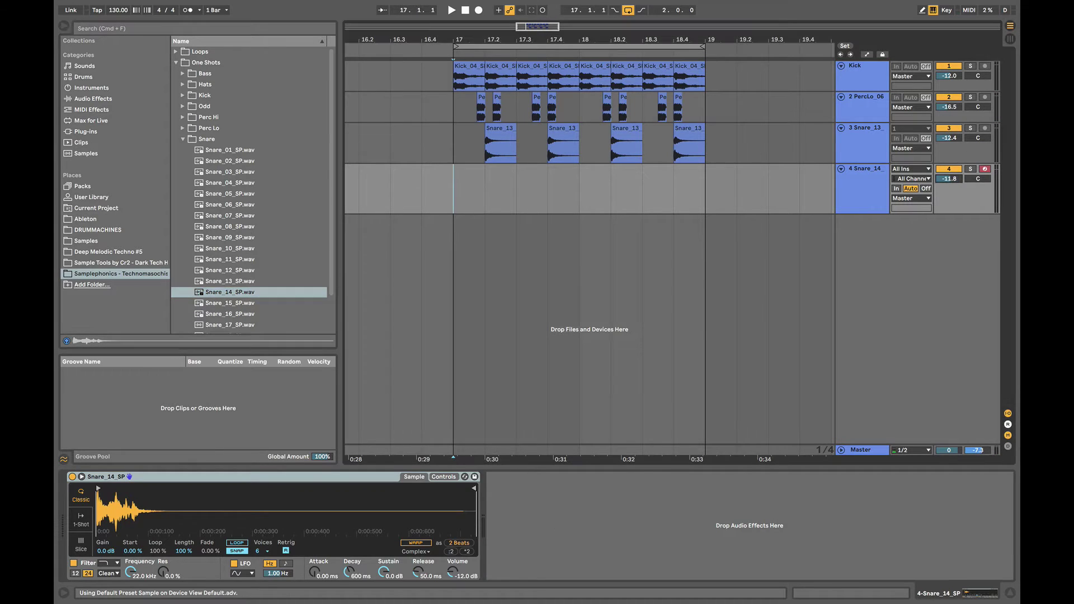
# Insert another MIDI track between the two snare tracks and switch the browser from the Snare folder to the Odd folder.
pyautogui.click(870, 192)
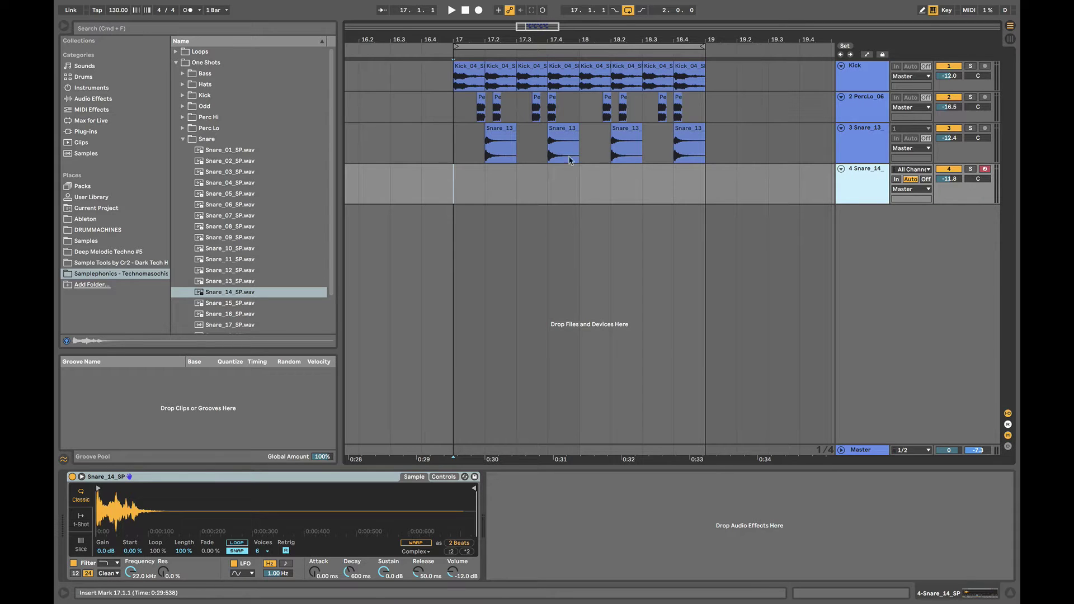
pyautogui.press('super+shift+t')
pyautogui.click(321, 182)
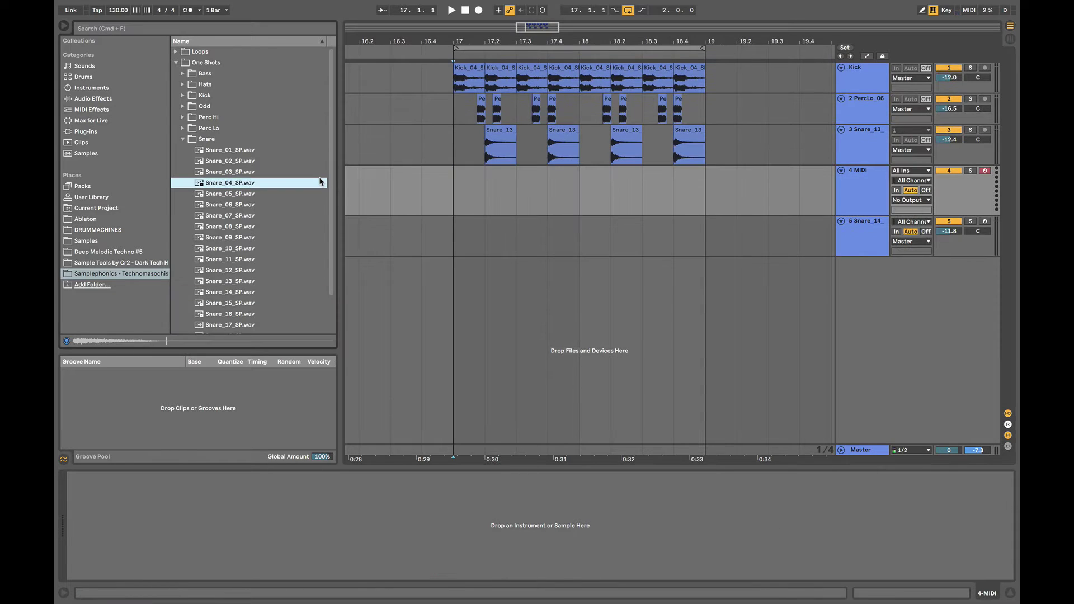
pyautogui.press('Left')
pyautogui.press('Left')
pyautogui.press('Up')
pyautogui.press('Up')
pyautogui.press('Up')
pyautogui.press('Right')
# Audition the one-shots in the Odd folder from Odd_01_SP.wav to Odd_06_SP.wav.
pyautogui.press('Down')
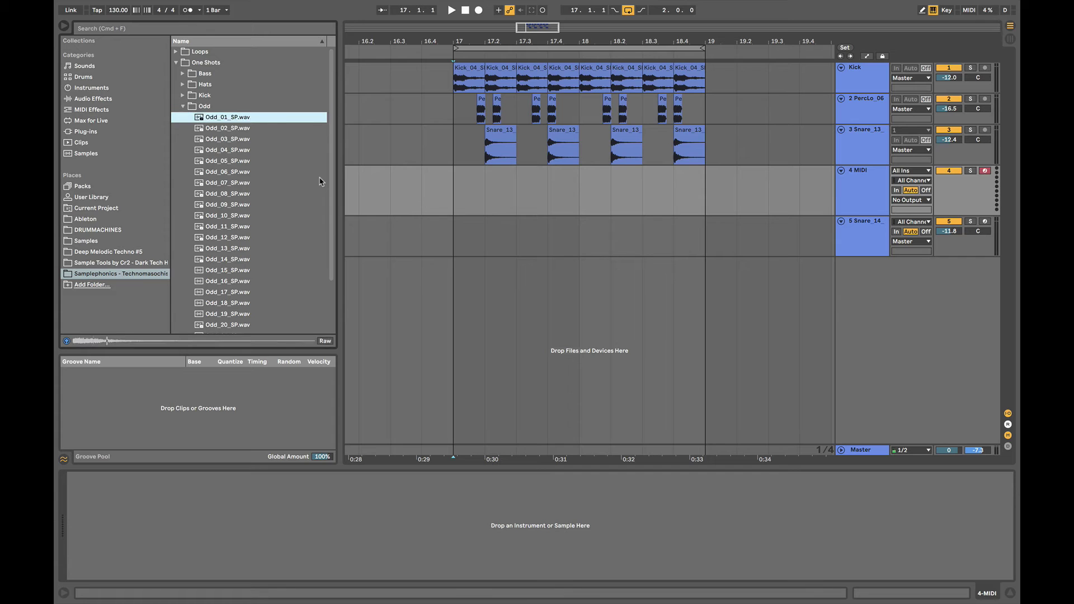
pyautogui.press('Down')
pyautogui.press('Down')
pyautogui.press('Down')
pyautogui.press('Down')
pyautogui.press('Up')
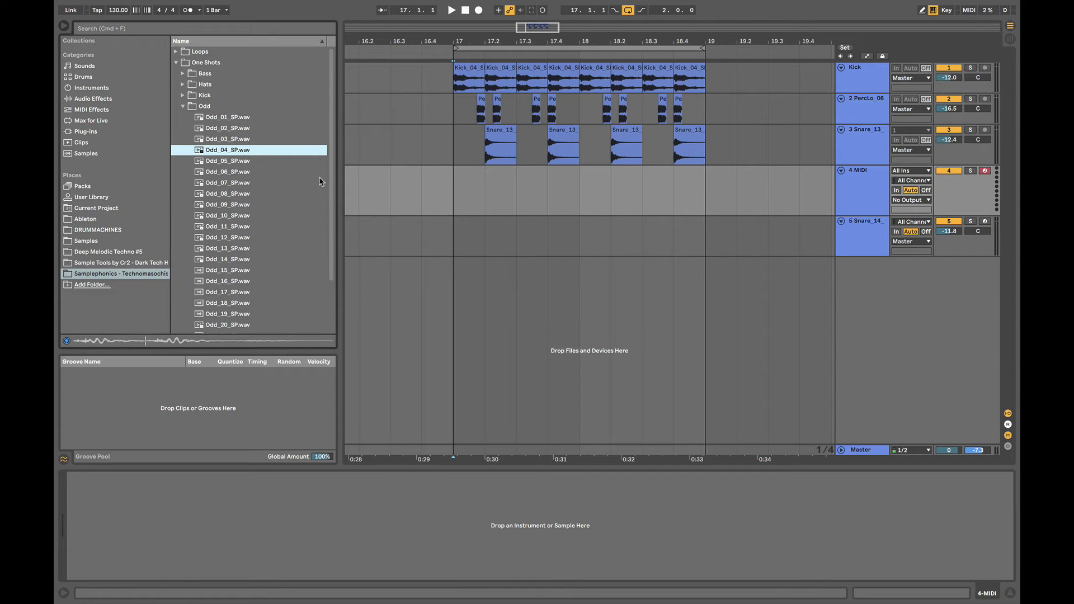
pyautogui.press('Down')
pyautogui.press('Down')
pyautogui.press('Up')
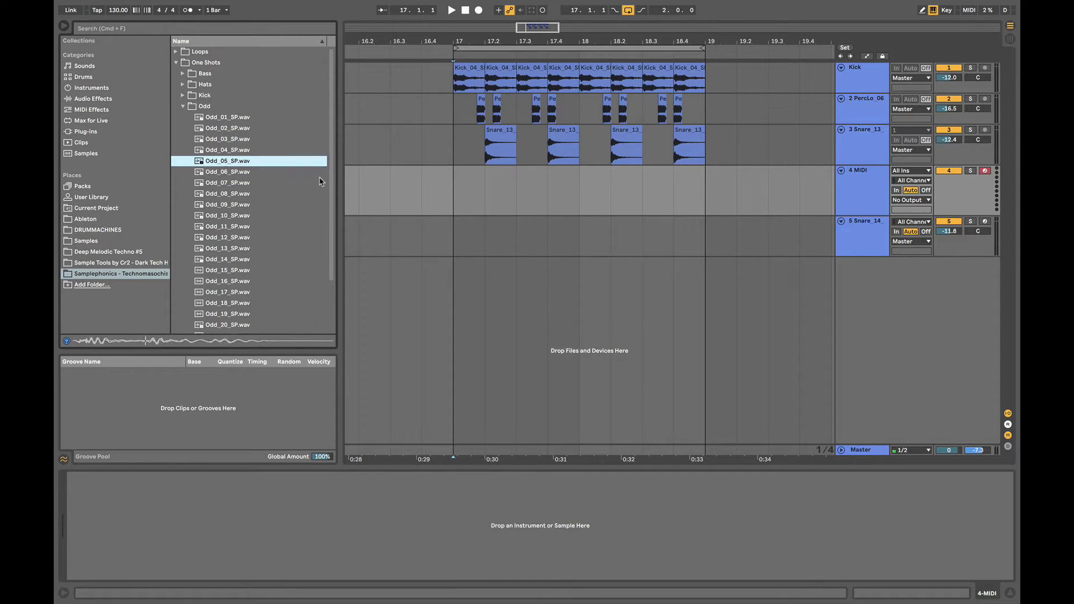
pyautogui.press('Down')
# Place Odd_06_SP.wav on the empty track at 17.4.3 using a 1/8 grid and lower the track's volume to -7.9 dB during playback.
pyautogui.moveTo(233, 175); pyautogui.dragTo(583, 194)
pyautogui.press('super+1')
pyautogui.click(518, 196)
pyautogui.click(589, 173)
pyautogui.press('Left')
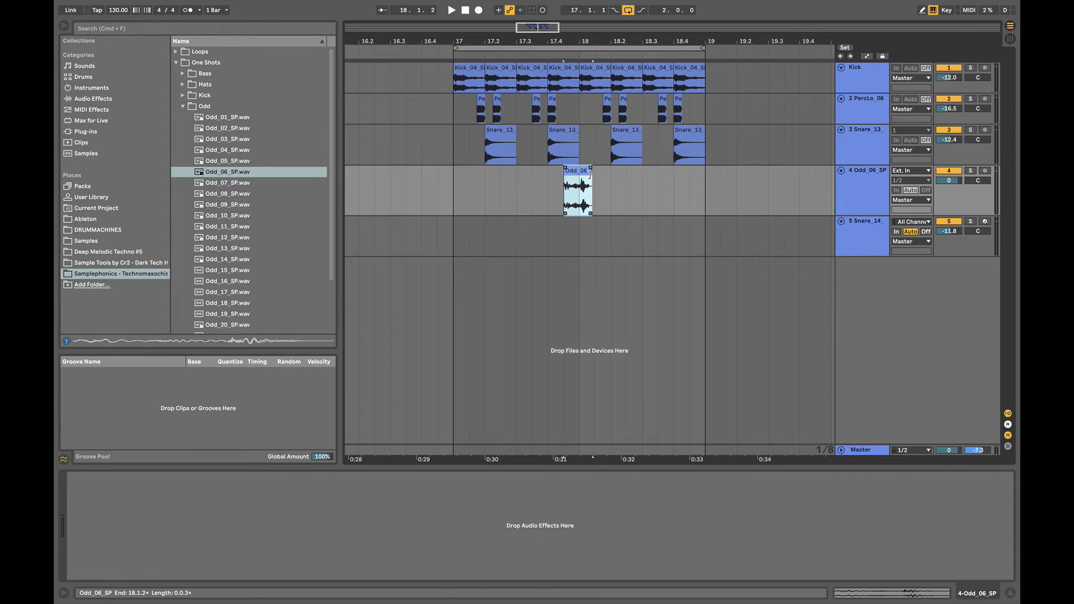
pyautogui.click(531, 208)
pyautogui.press('space')
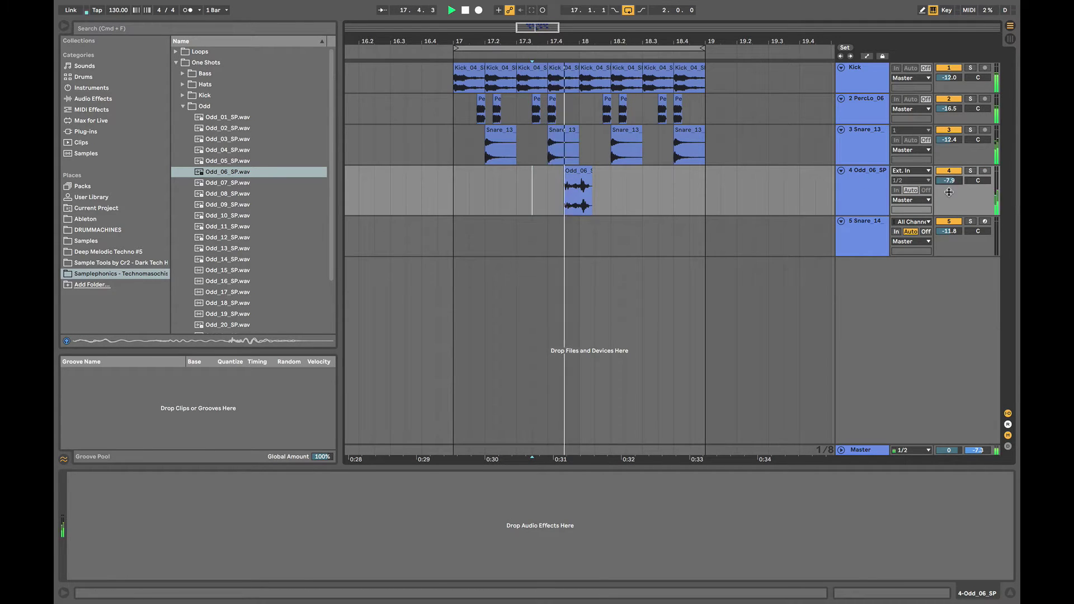
# Trim the end of the Odd_06 clip to the start of bar 18 and play the loop to check it.
pyautogui.click(572, 174)
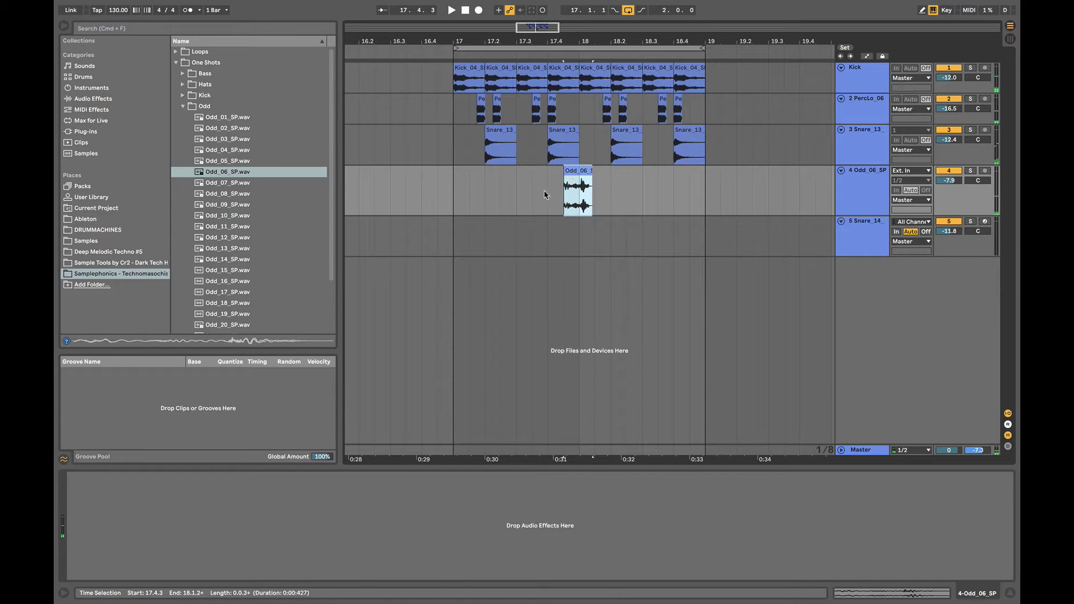
pyautogui.moveTo(591, 193); pyautogui.dragTo(579, 193)
pyautogui.click(551, 187)
pyautogui.press('space')
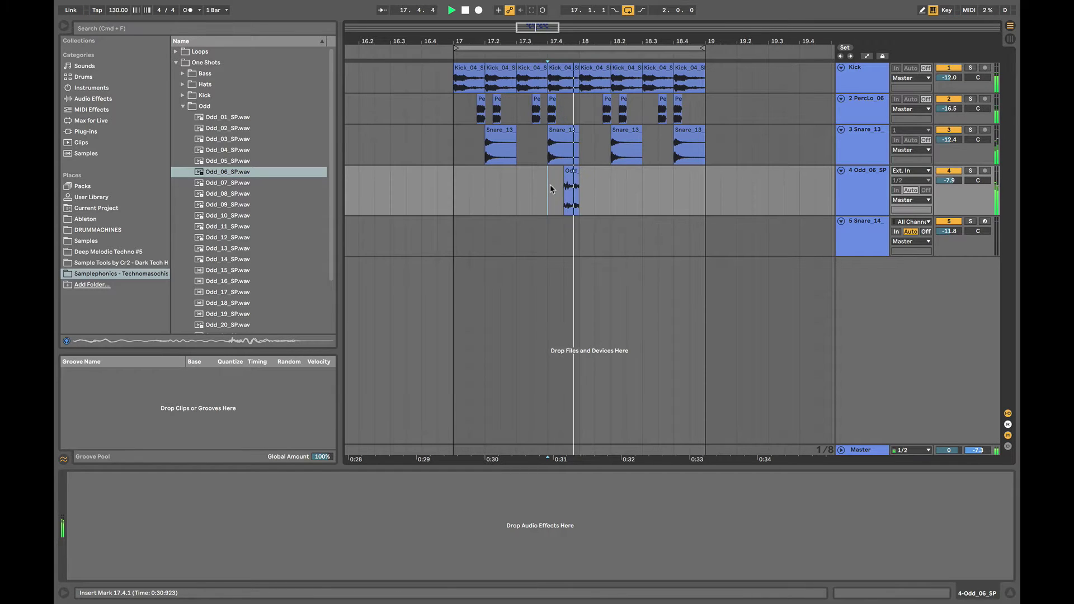
pyautogui.click(527, 194)
pyautogui.press('space')
pyautogui.press('space')
# Duplicate bar 17 of the Odd_06 track into bar 18 so the hit repeats at 18.4.3.
pyautogui.scroll(-3, 527, 193)
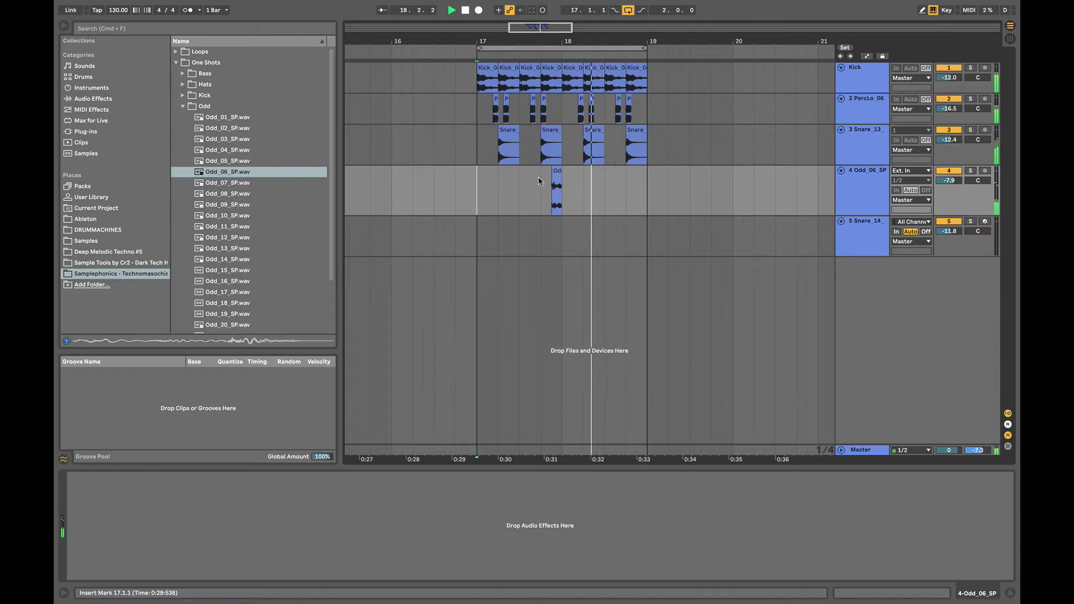
pyautogui.moveTo(479, 190); pyautogui.dragTo(569, 173)
pyautogui.press('super+d')
# Turn on Warp for the first Odd_06 clip, pull its middle transient earlier to just after 1.1.2 and check it in playback.
pyautogui.click(556, 185)
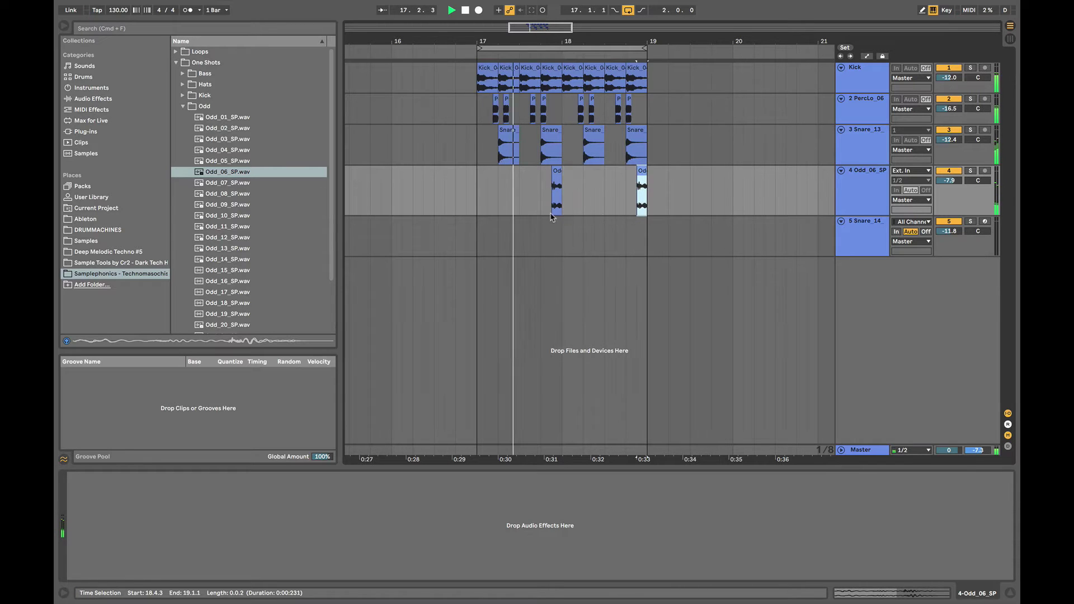
pyautogui.doubleClick(557, 186)
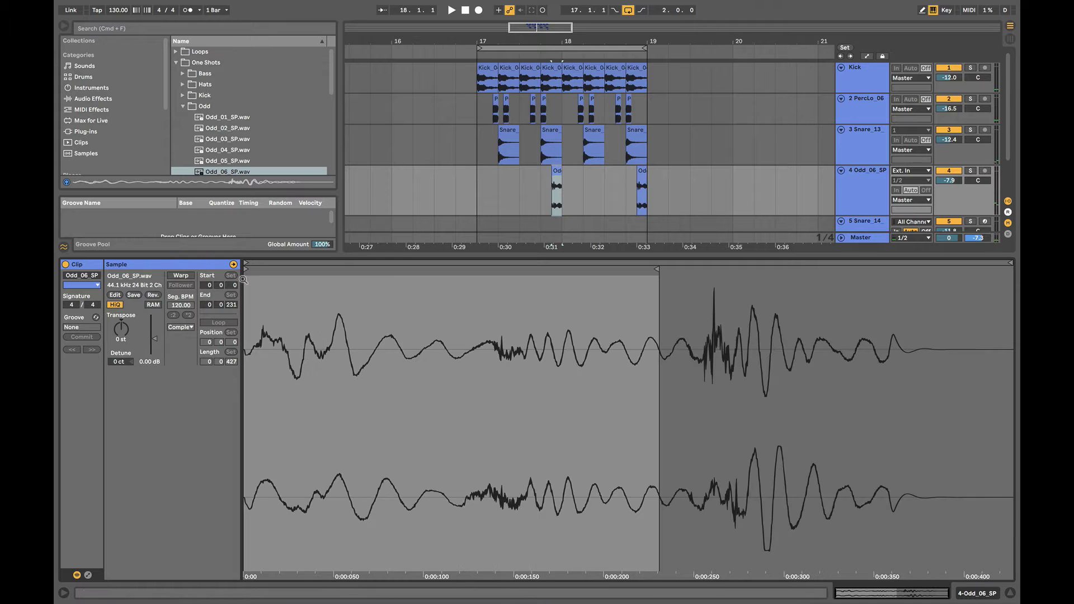
pyautogui.click(180, 276)
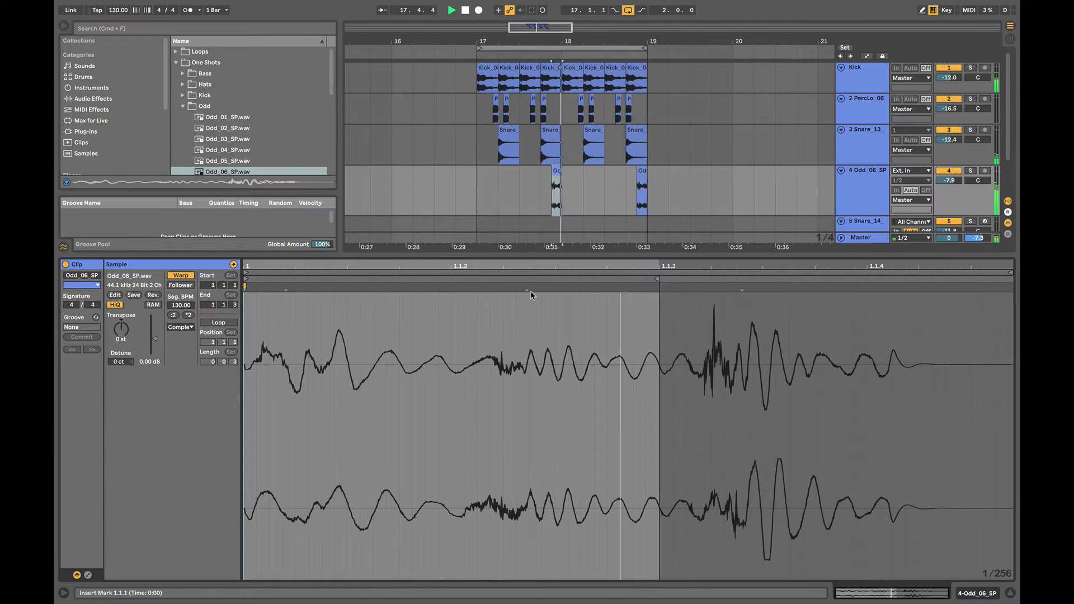
pyautogui.moveTo(531, 295)
pyautogui.mouseDown()
pyautogui.moveTo(453, 288)
pyautogui.moveTo(470, 290)
pyautogui.mouseUp()
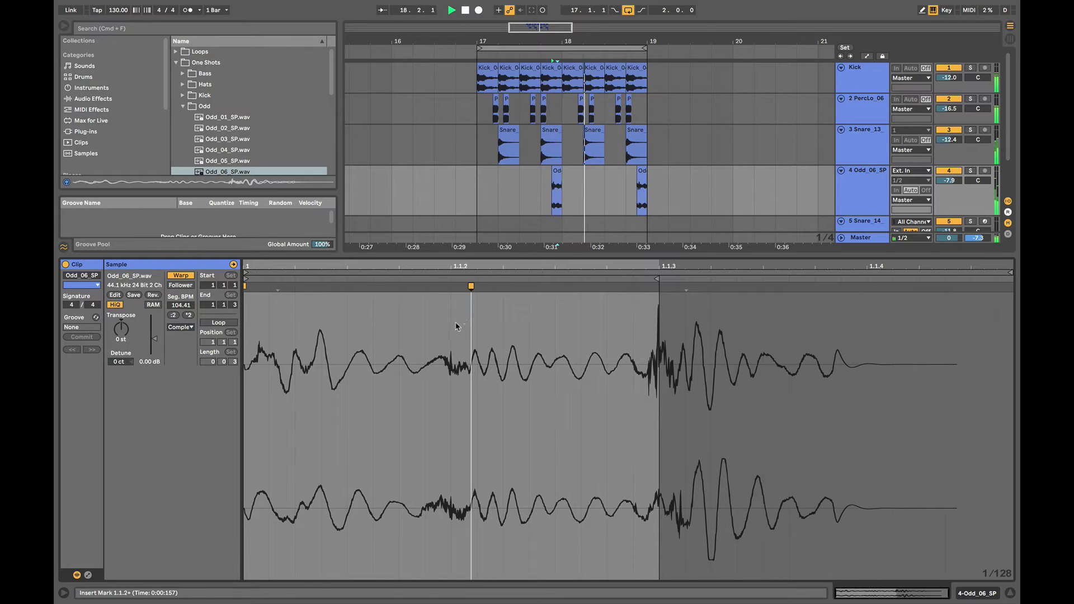
pyautogui.click(551, 208)
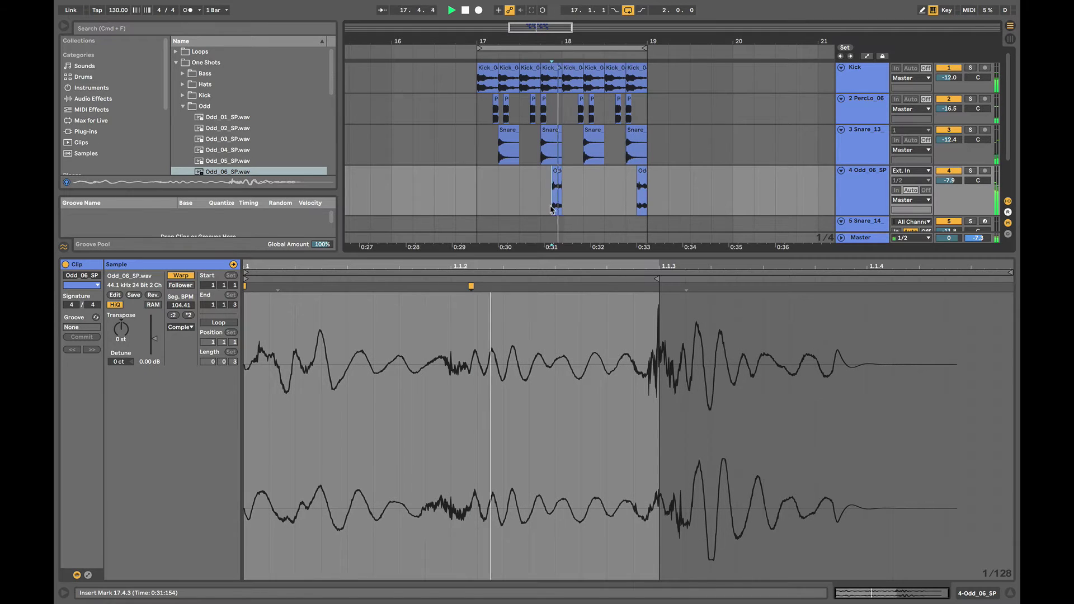
pyautogui.click(531, 198)
pyautogui.hotkey('shift', 'Tab')
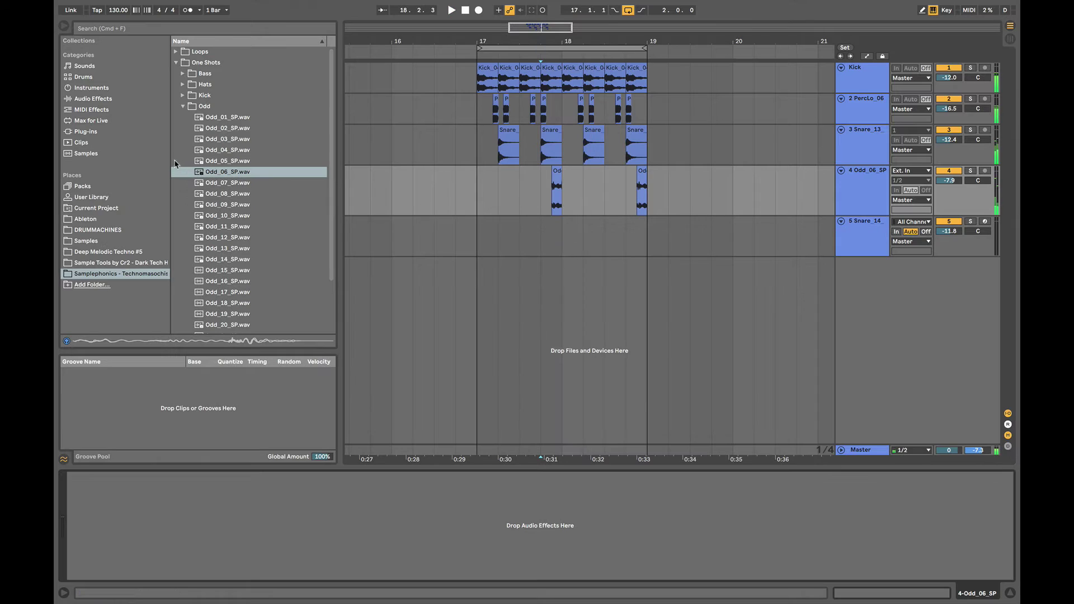
# Compare the samples around Odd_06_SP.wav, replace the hit at 17.4.3 with Odd_04_SP.wav and play it.
pyautogui.click(213, 175)
pyautogui.press('Down')
pyautogui.press('Up')
pyautogui.press('Up')
pyautogui.press('Up')
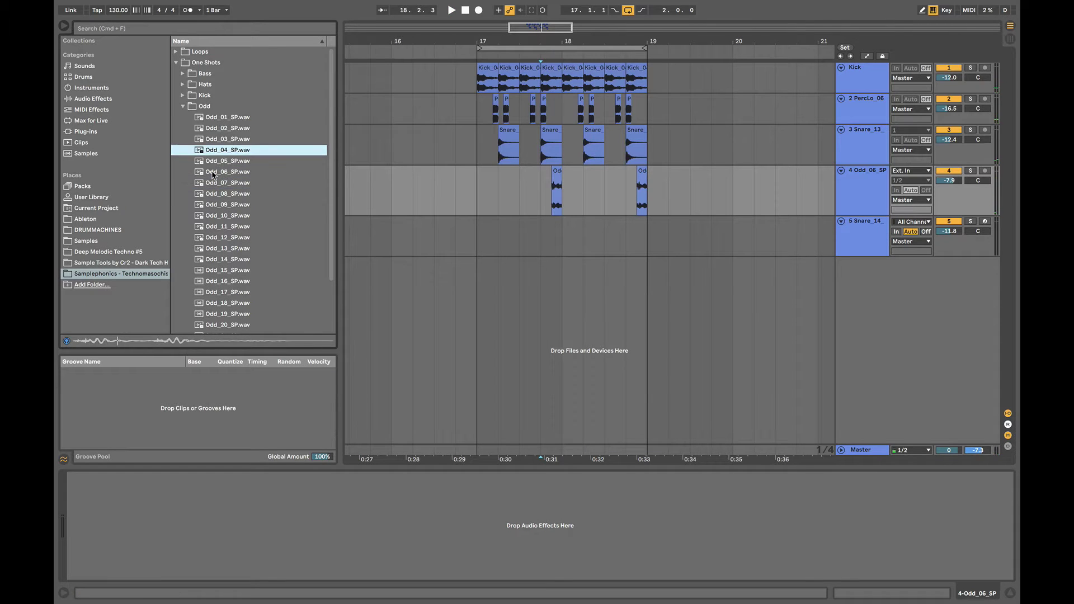
pyautogui.press('Down')
pyautogui.press('Up')
pyautogui.moveTo(214, 151); pyautogui.dragTo(553, 201)
pyautogui.press('space')
# Trim the Odd_04 clip to end at 18.1.1 and play the groove from just before it.
pyautogui.click(574, 181)
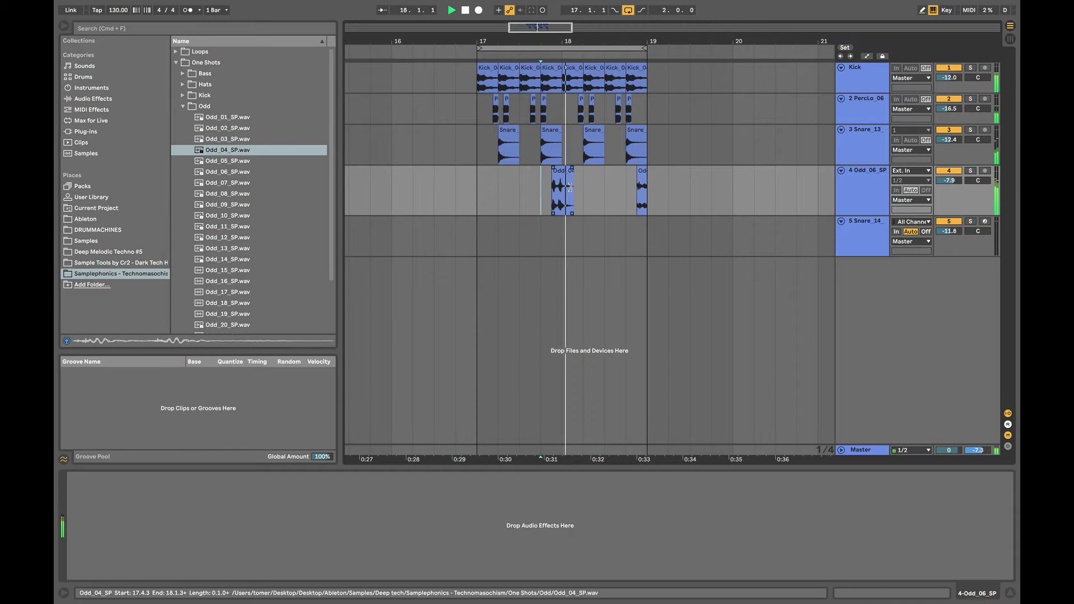
pyautogui.press('space')
pyautogui.moveTo(574, 180); pyautogui.dragTo(562, 180)
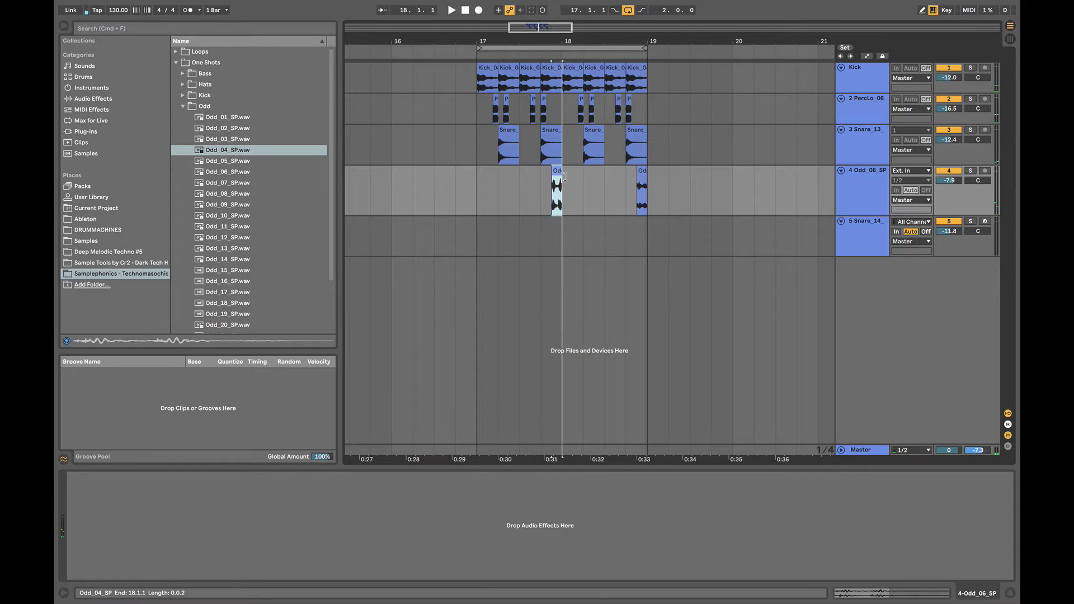
pyautogui.click(536, 196)
pyautogui.press('space')
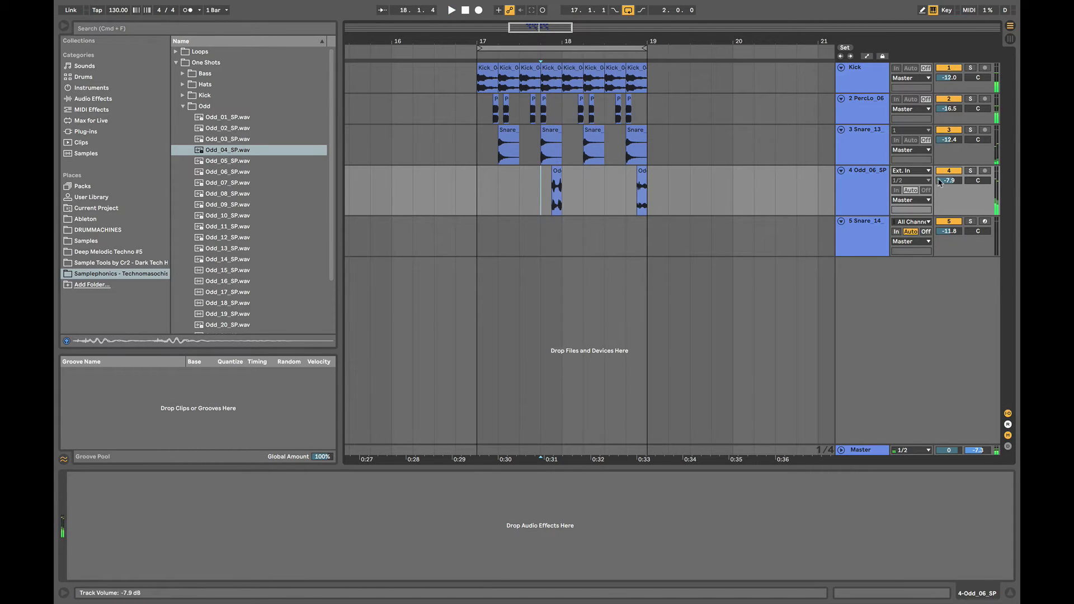
# Set the Odd_06 track's volume to -10.0 dB while the groove plays.
pyautogui.press('space')
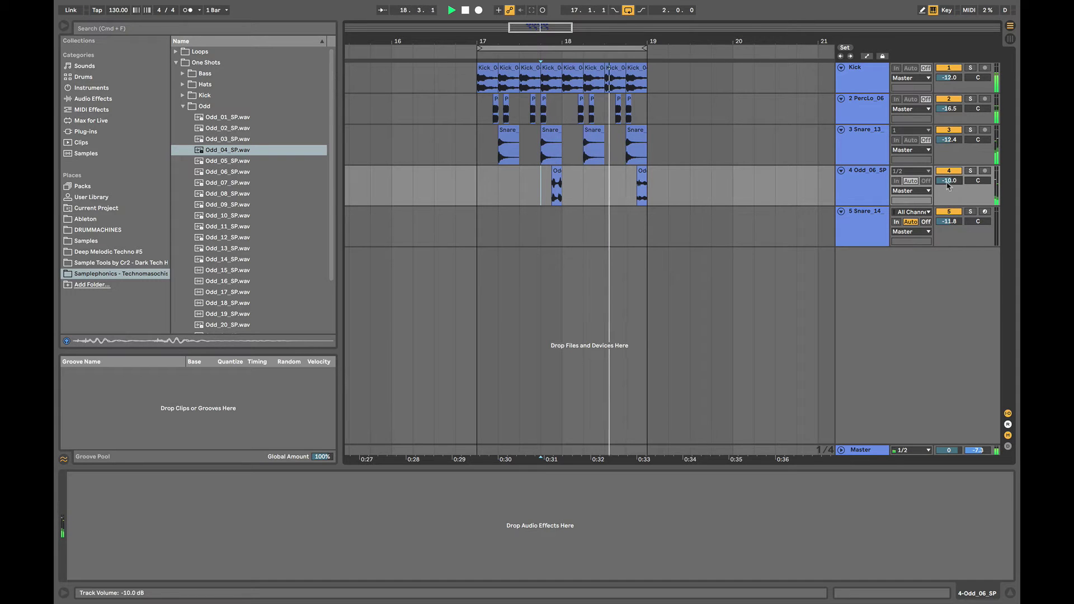
pyautogui.click(645, 189)
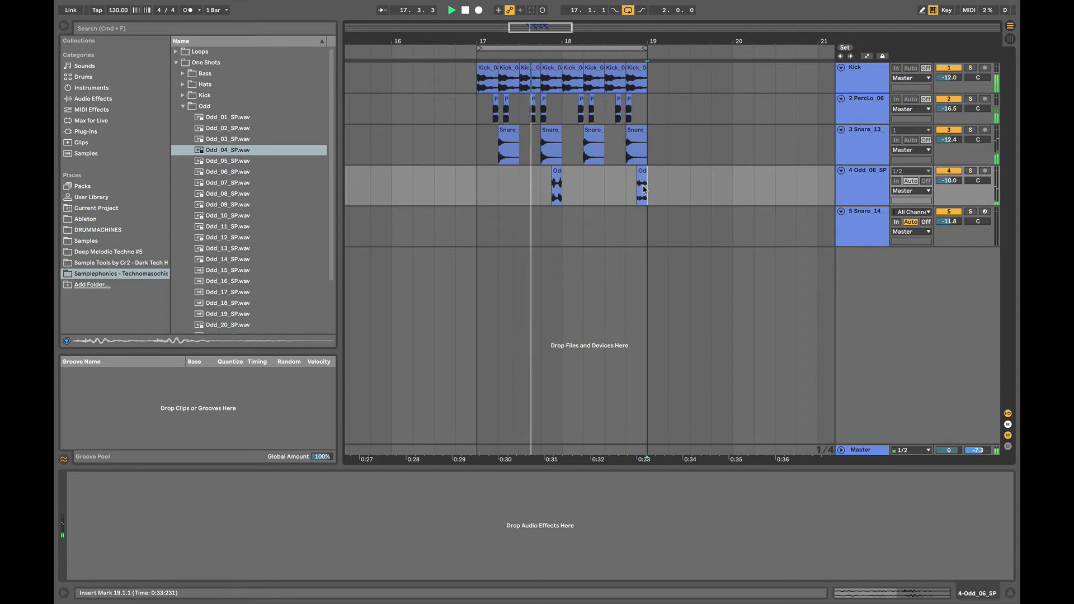
pyautogui.click(546, 194)
# Shorten the Odd_04 clip to end at 17.4.4 and play the groove from 17.4.1.
pyautogui.scroll(3, 545, 194)
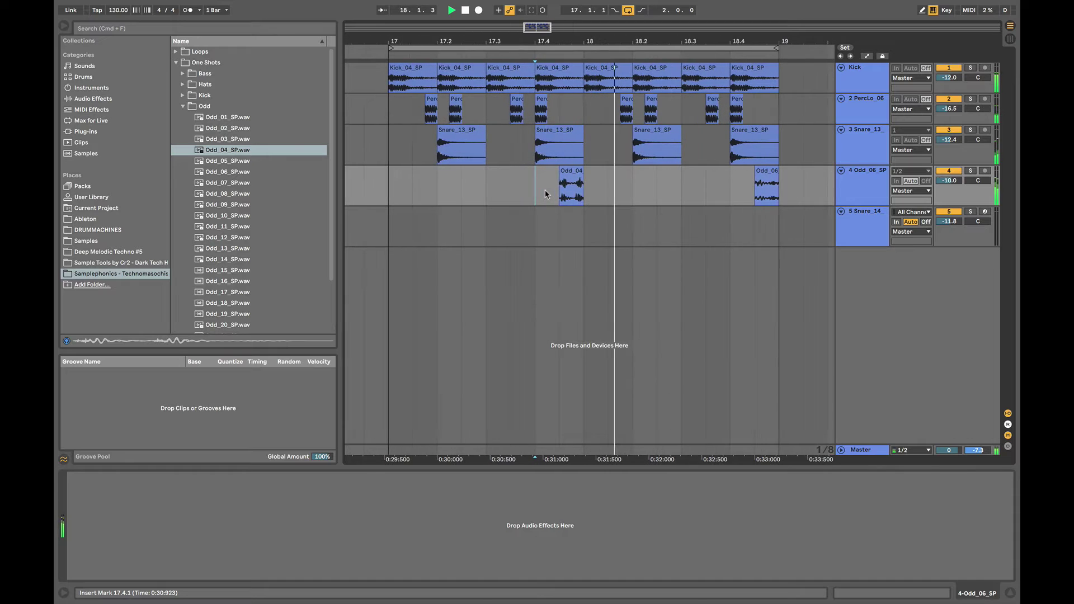
pyautogui.moveTo(563, 179)
pyautogui.mouseDown()
pyautogui.moveTo(580, 183)
pyautogui.moveTo(567, 183)
pyautogui.mouseUp()
pyautogui.press('space')
pyautogui.press('space')
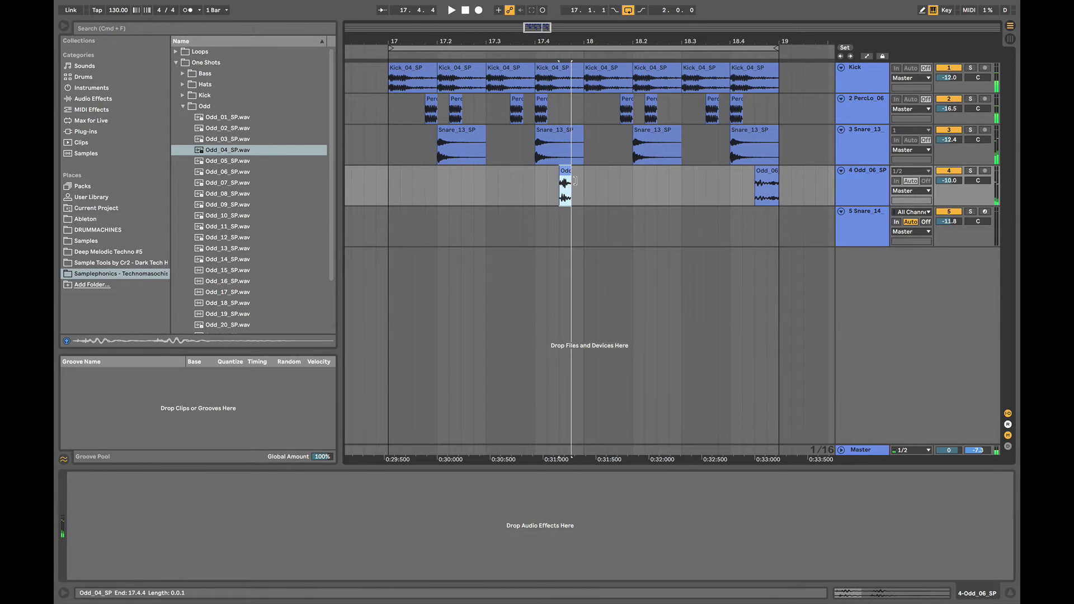
pyautogui.click(531, 188)
pyautogui.press('space')
# Delete the Odd_06 clip at 18.4.3 and play the groove from 17.4.1.
pyautogui.scroll(-3, 531, 188)
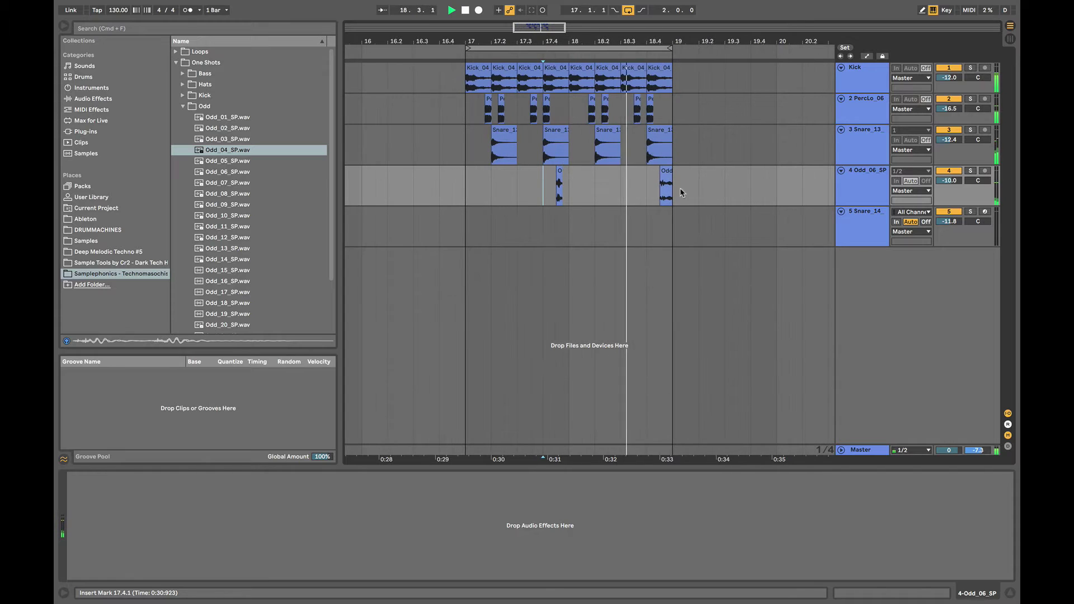
pyautogui.click(666, 180)
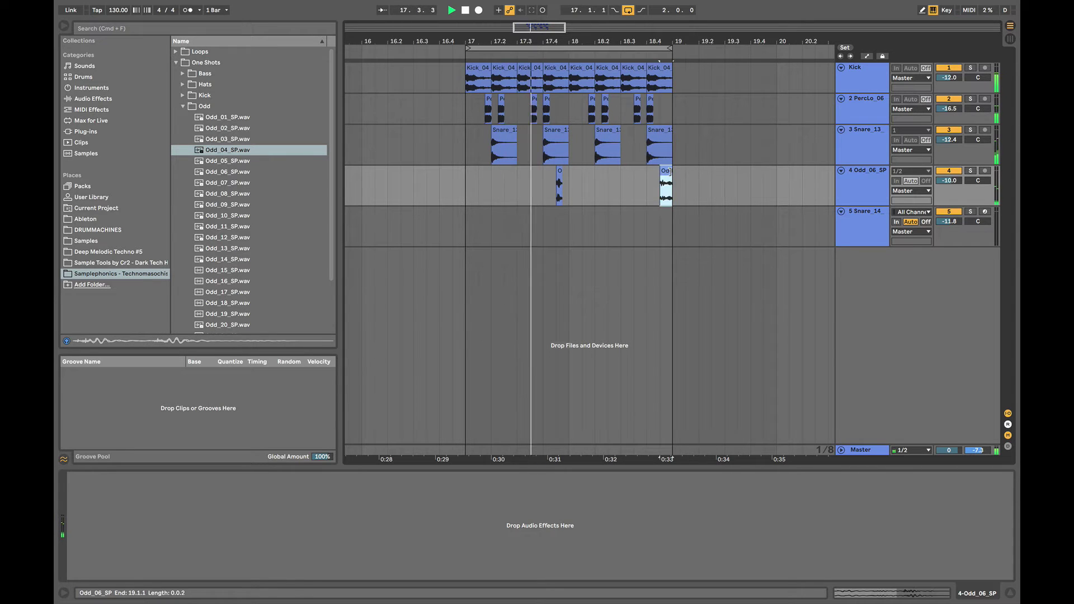
pyautogui.press('Delete')
pyautogui.click(531, 178)
pyautogui.press('space')
# Give the Odd_04 hit at 17.4.3 a fade-out, duplicate it to 17.4.4 and play from 17.4.1.
pyautogui.scroll(5, 536, 176)
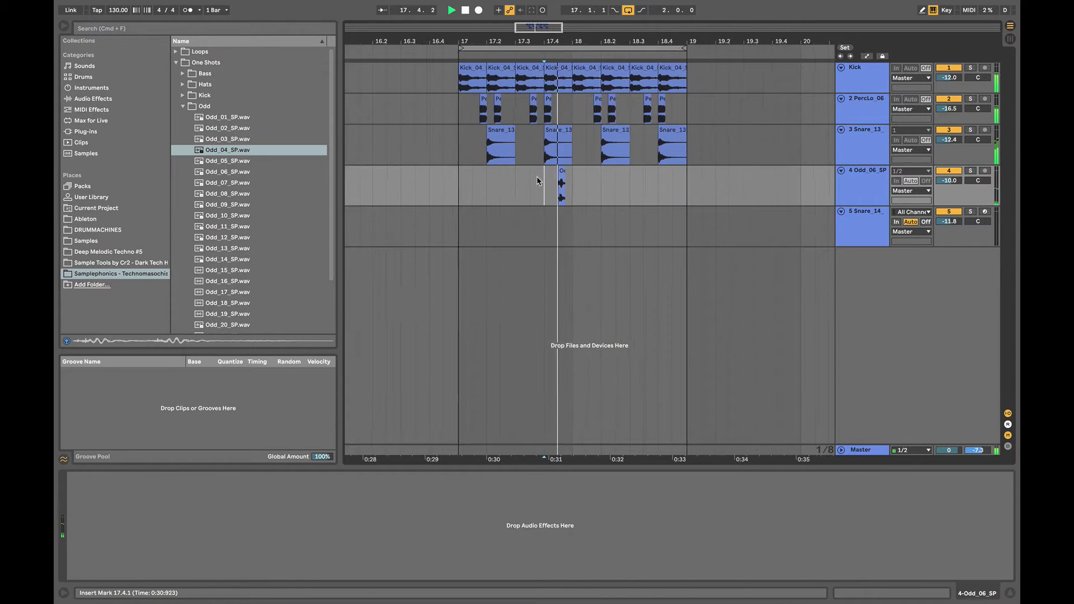
pyautogui.click(607, 196)
pyautogui.moveTo(607, 196); pyautogui.dragTo(628, 190)
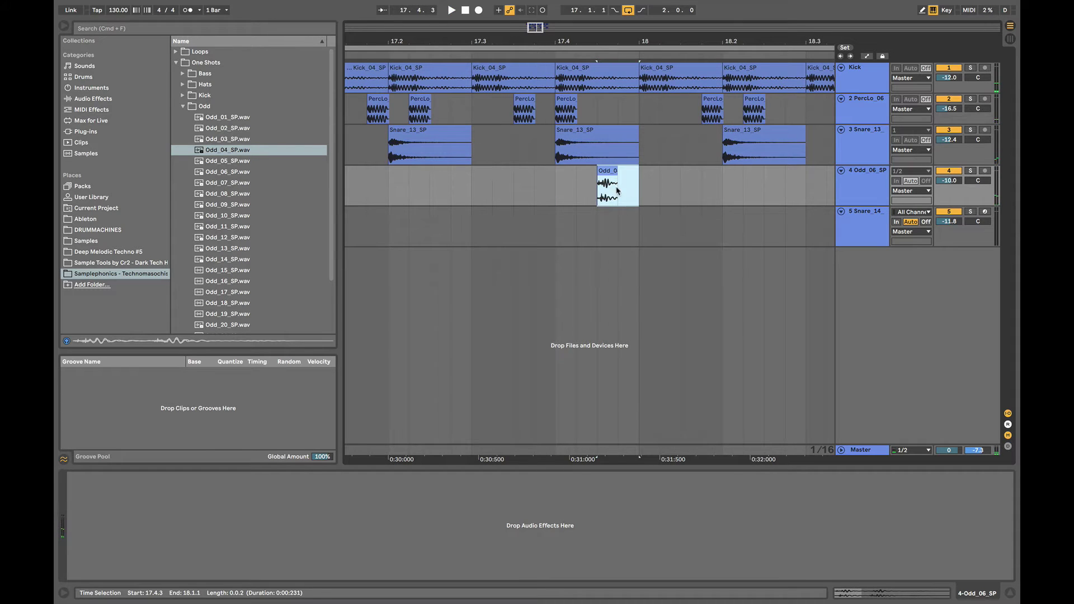
pyautogui.click(613, 173)
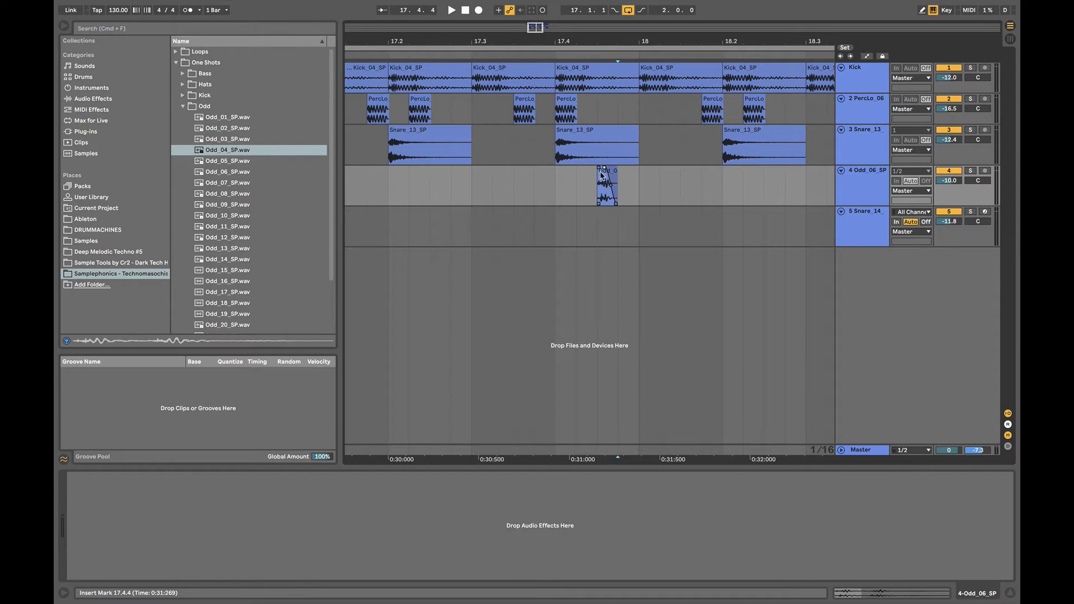
pyautogui.press('super+d')
pyautogui.click(555, 196)
pyautogui.press('space')
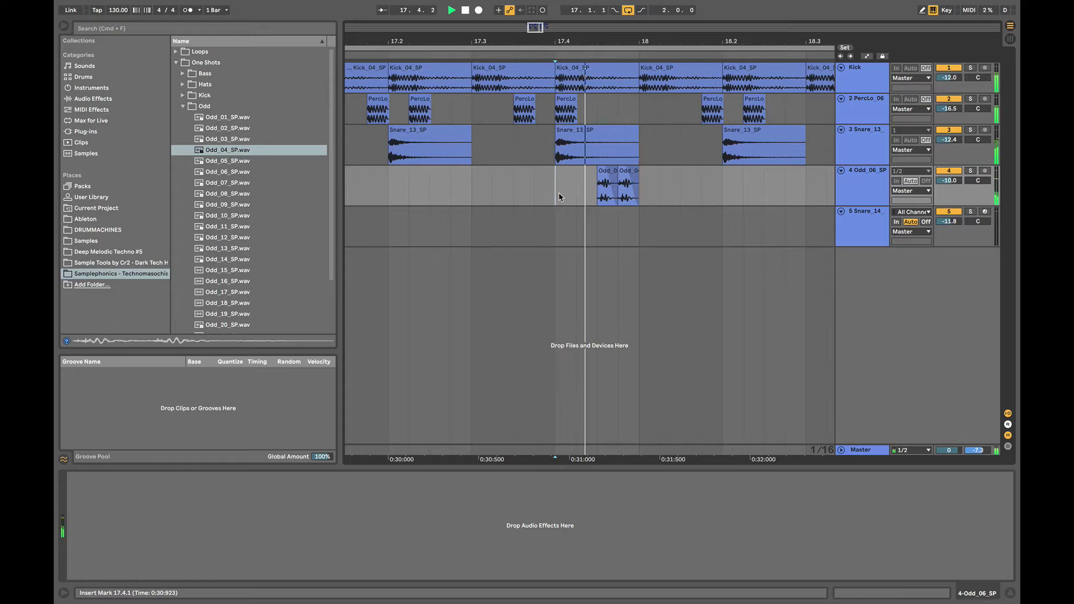
# Duplicate bar 17 of the Odd_06 track into bar 18 so both Odd_04 hits repeat at 18.4.3.
pyautogui.scroll(-5, 558, 196)
pyautogui.click(588, 189)
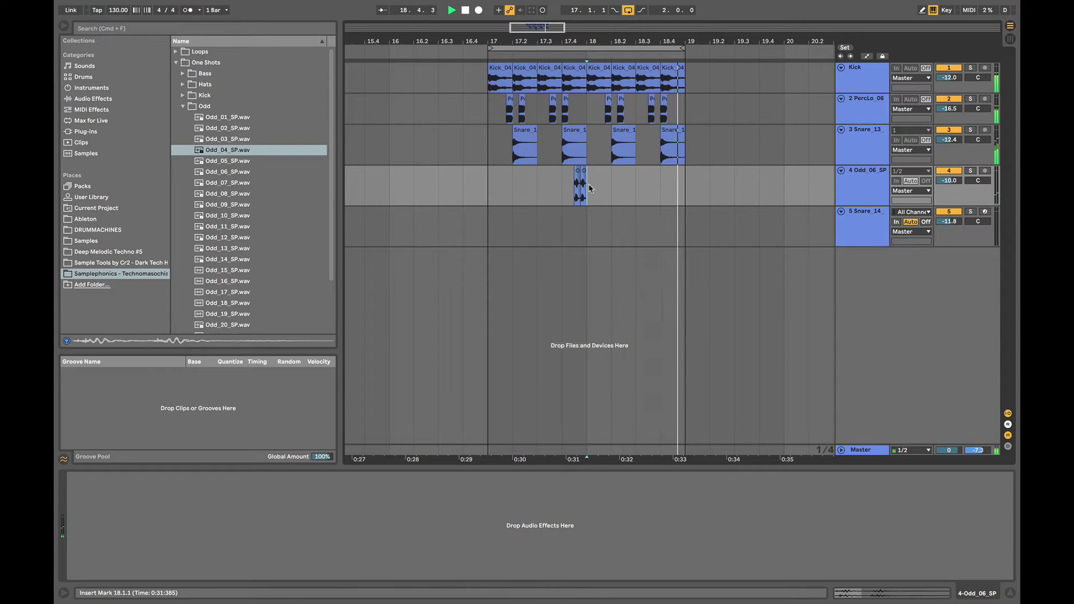
pyautogui.moveTo(588, 188); pyautogui.dragTo(489, 177)
pyautogui.press('super+d')
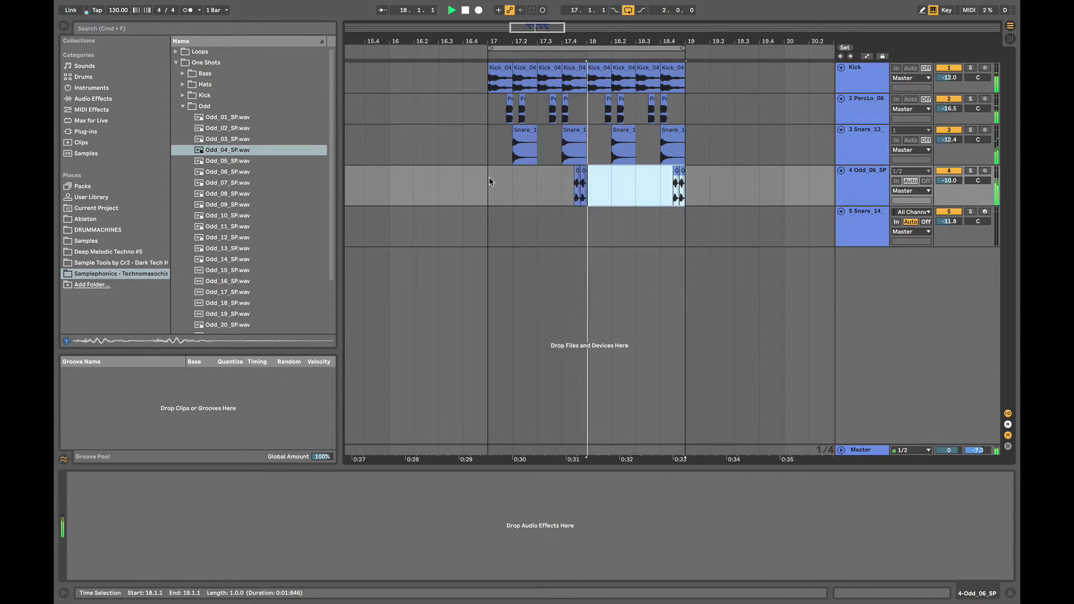
# Copy the Odd_04 hits to 18.4.1 and 18.4.2 so four consecutive sixteenth hits fill the last beat of bar 18.
pyautogui.click(675, 178)
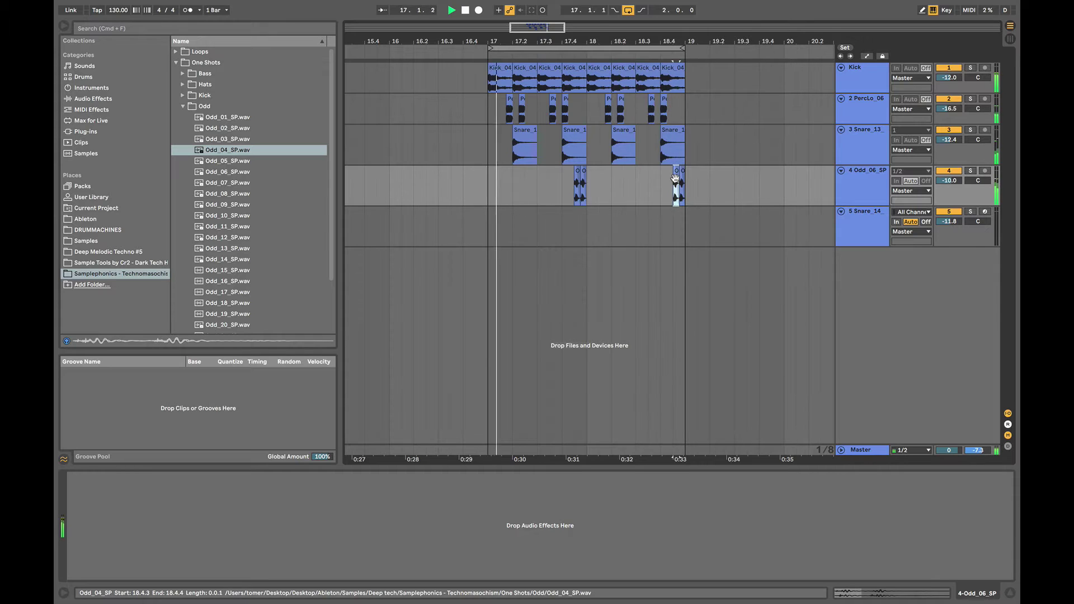
pyautogui.scroll(5, 675, 178)
pyautogui.press('super+d')
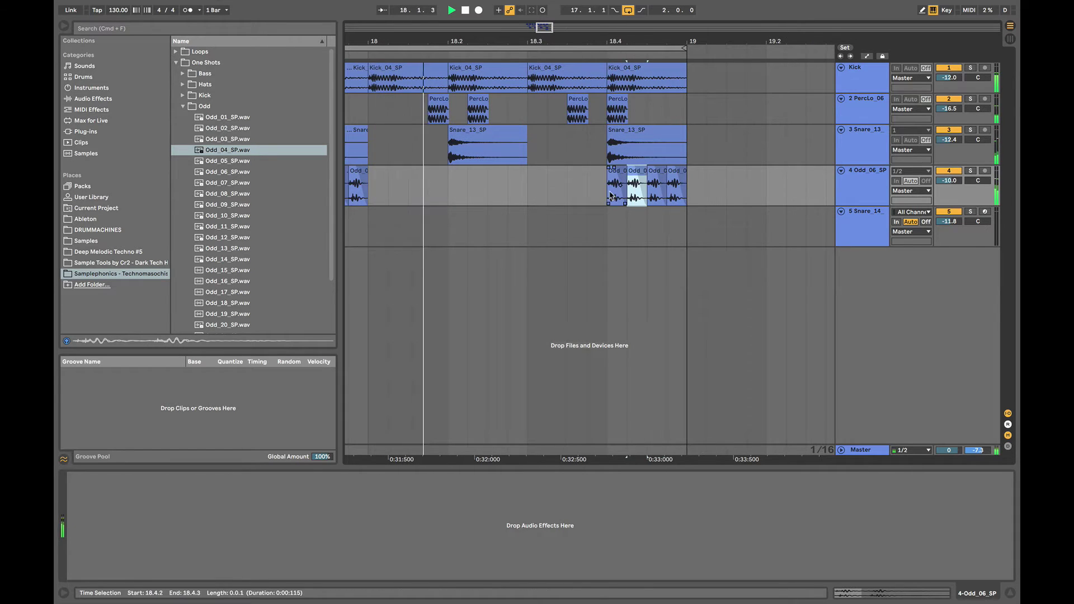
# Consolidate the four Odd_04 hits on beat 18.4 into one clip, fade it in over its full length and play it.
pyautogui.moveTo(614, 194); pyautogui.dragTo(683, 198)
pyautogui.press('super+j')
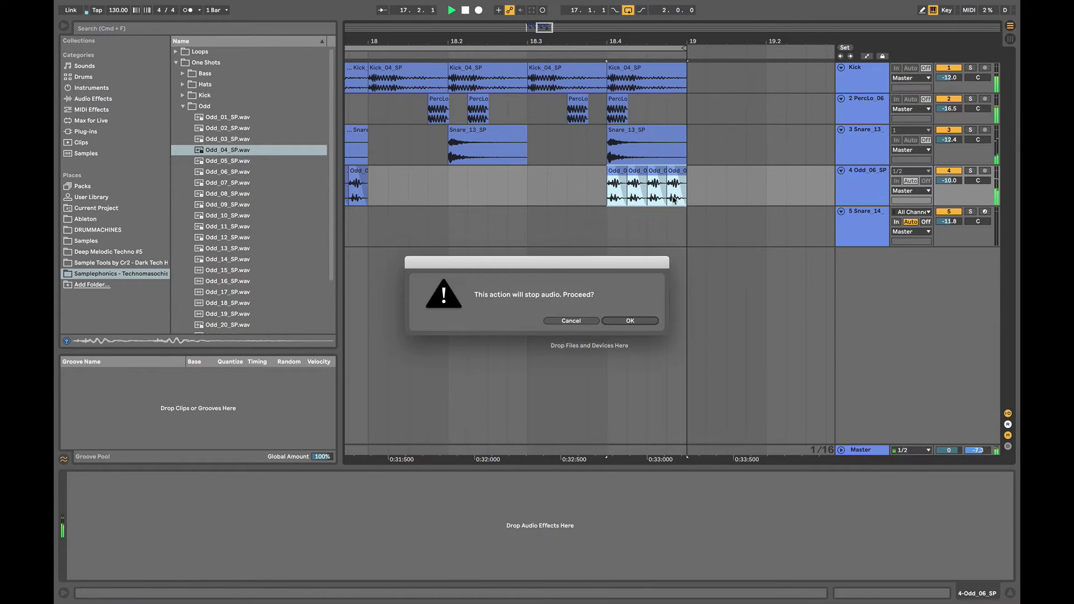
pyautogui.press('Return')
pyautogui.moveTo(609, 168); pyautogui.dragTo(689, 172)
pyautogui.press('space')
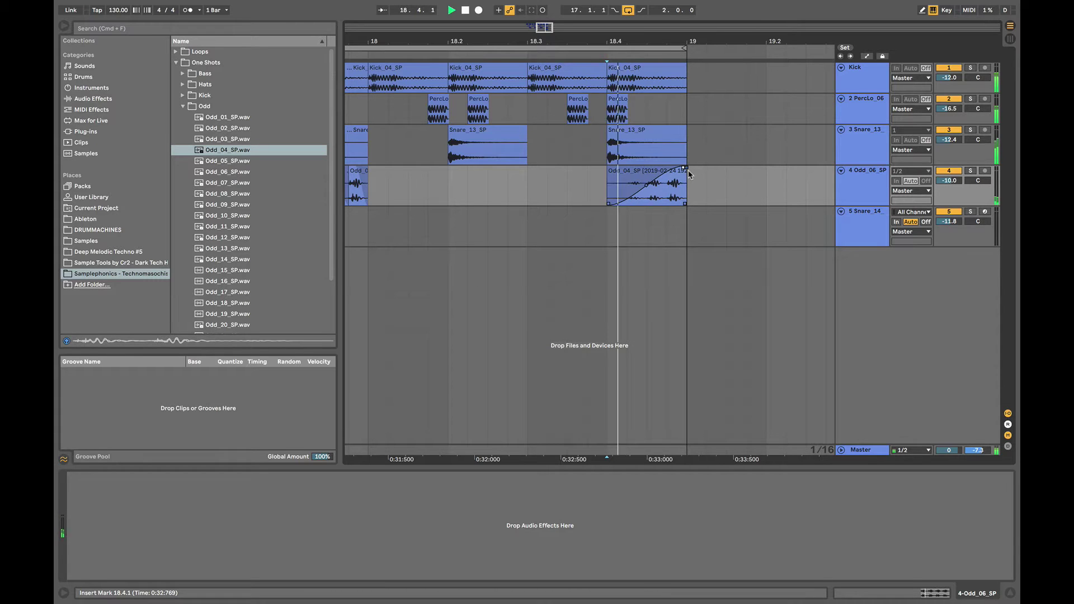
# Consolidate the two Odd_04 hits between 17.4.3 and 18.1.1 into one clip.
pyautogui.press('-')
pyautogui.press('-')
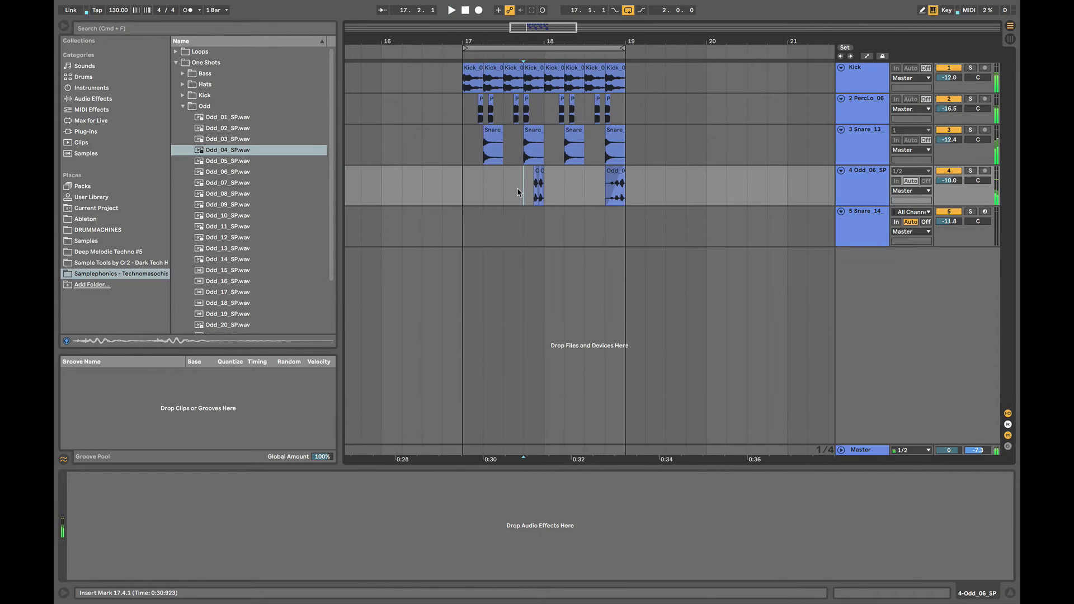
pyautogui.moveTo(538, 192); pyautogui.dragTo(545, 193)
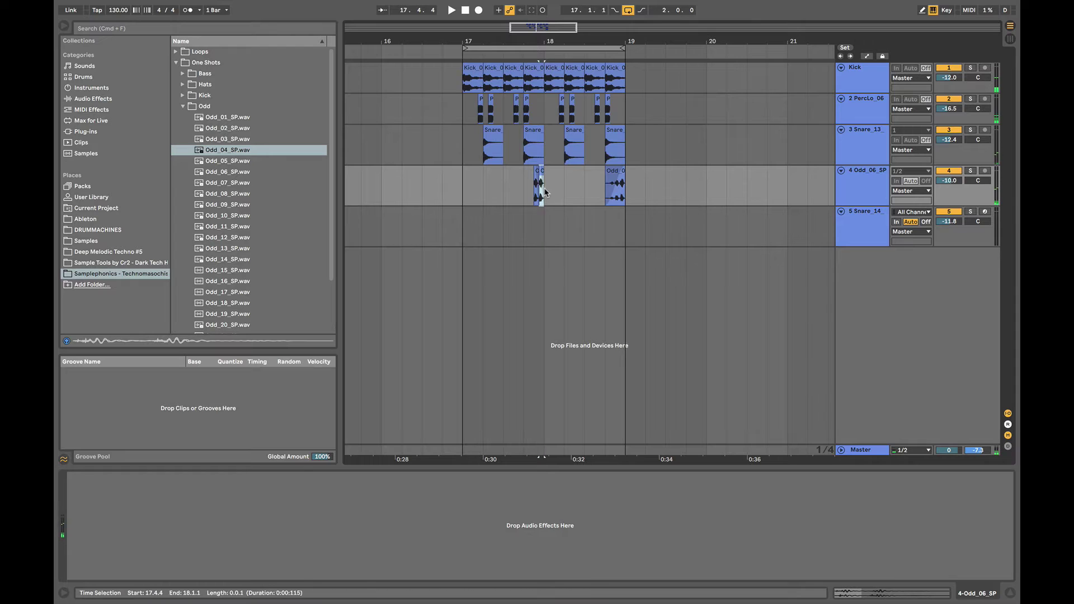
pyautogui.press('super+j')
# Transpose the consolidated Odd_04 clip at 17.4.3 by -2 st during playback and close its clip view.
pyautogui.doubleClick(534, 191)
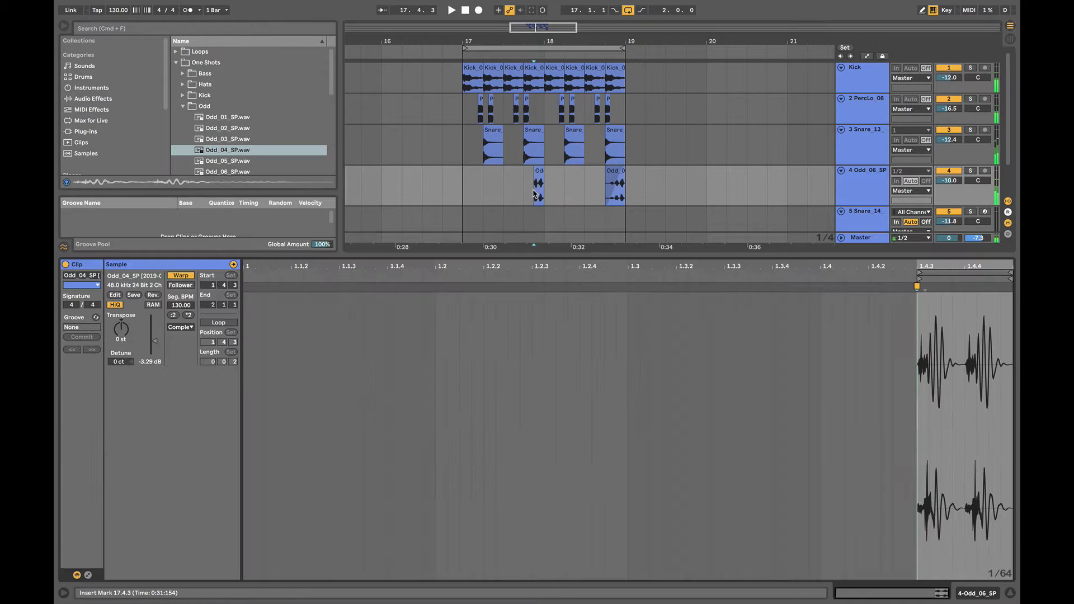
pyautogui.click(537, 172)
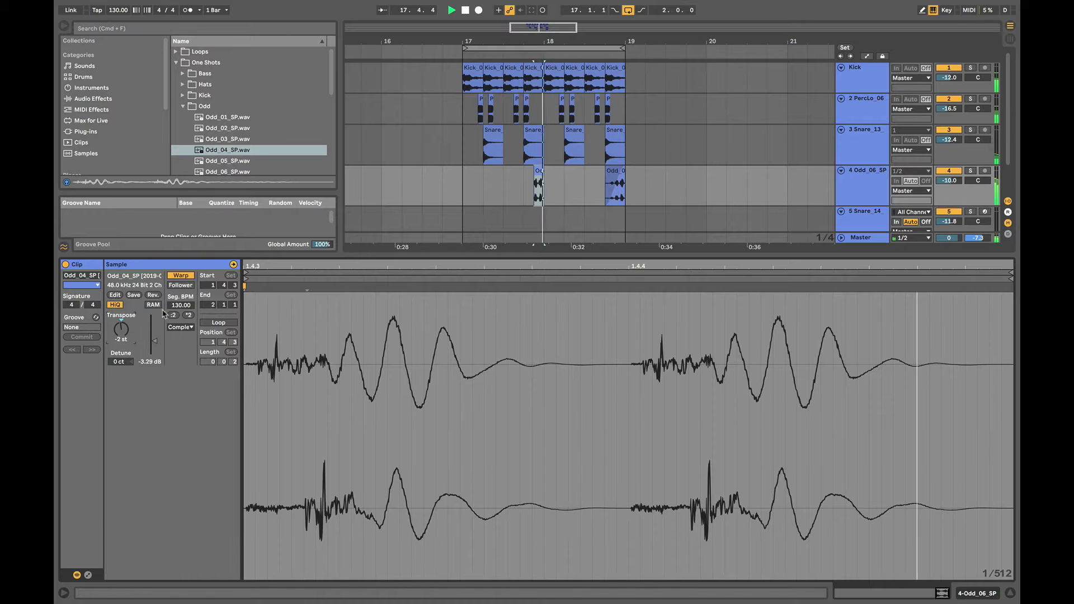
pyautogui.click(527, 199)
pyautogui.hotkey('shift', 'Tab')
pyautogui.moveTo(527, 199); pyautogui.dragTo(539, 200)
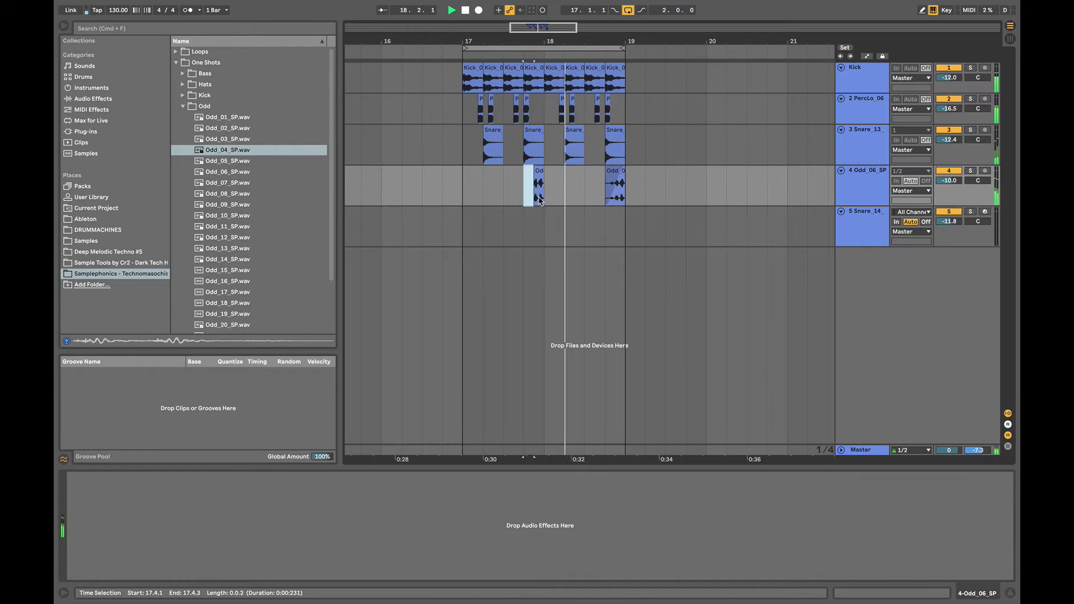
pyautogui.click(609, 196)
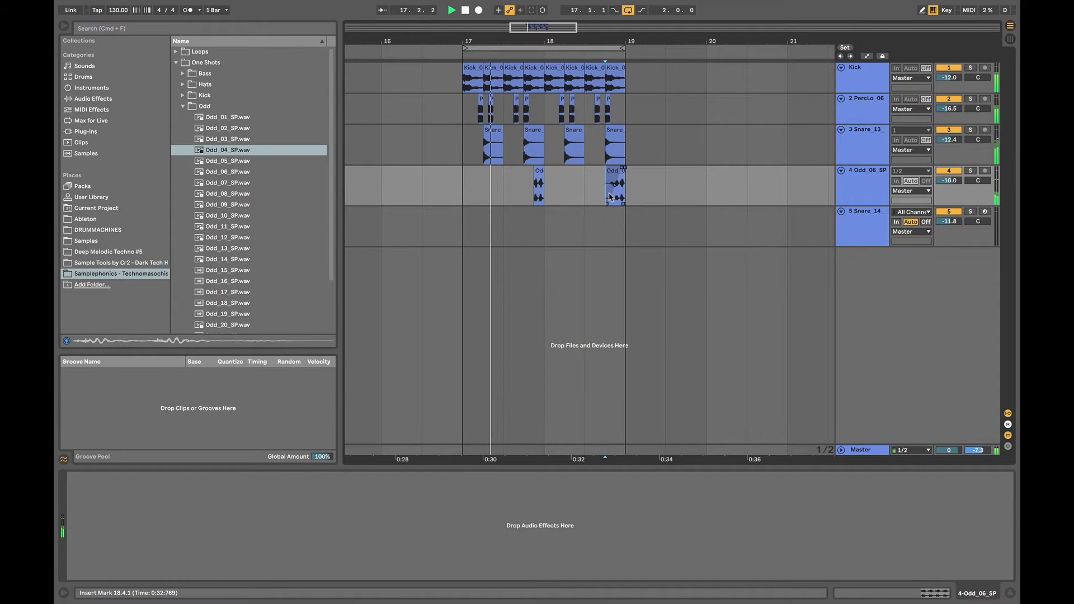
# Stop playback and audition the odd one-shots from Odd_05_SP.wav onward to choose another sound.
pyautogui.click(462, 232)
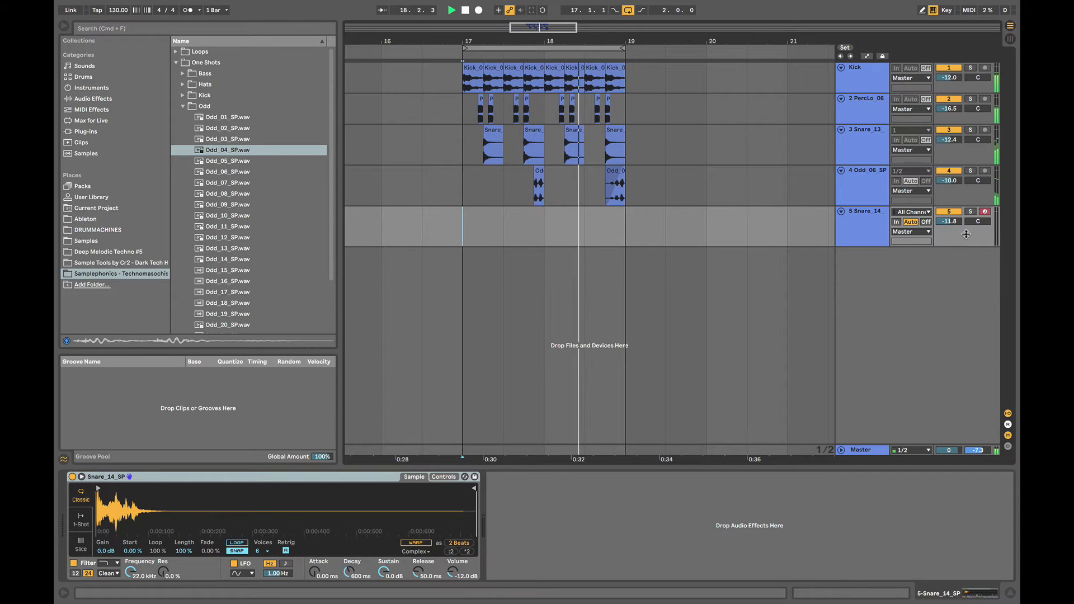
pyautogui.press('space')
pyautogui.click(262, 162)
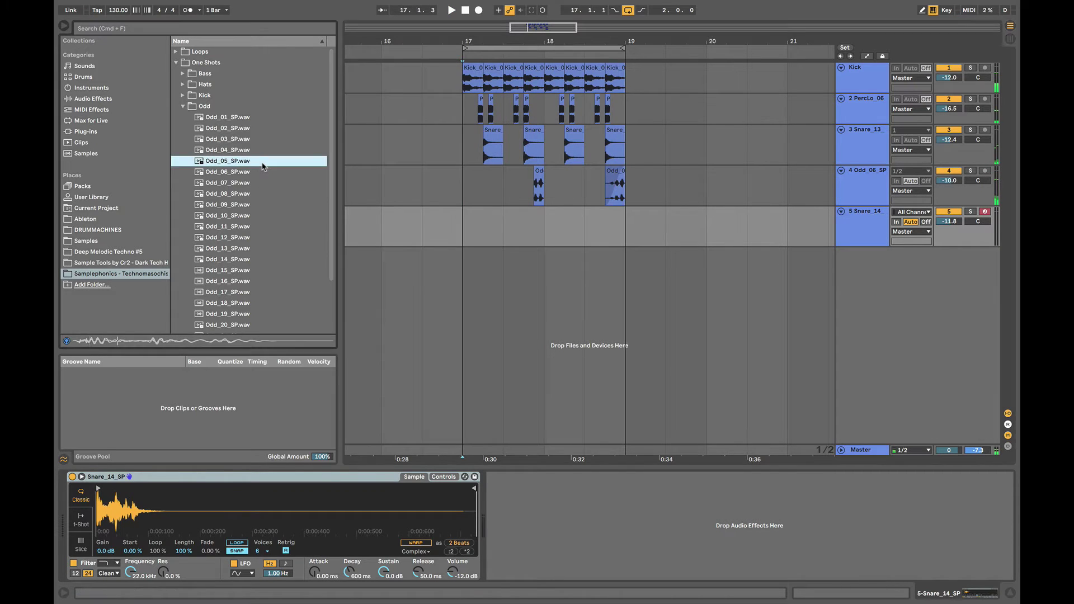
pyautogui.press('Down')
pyautogui.press('Down')
pyautogui.press('Down')
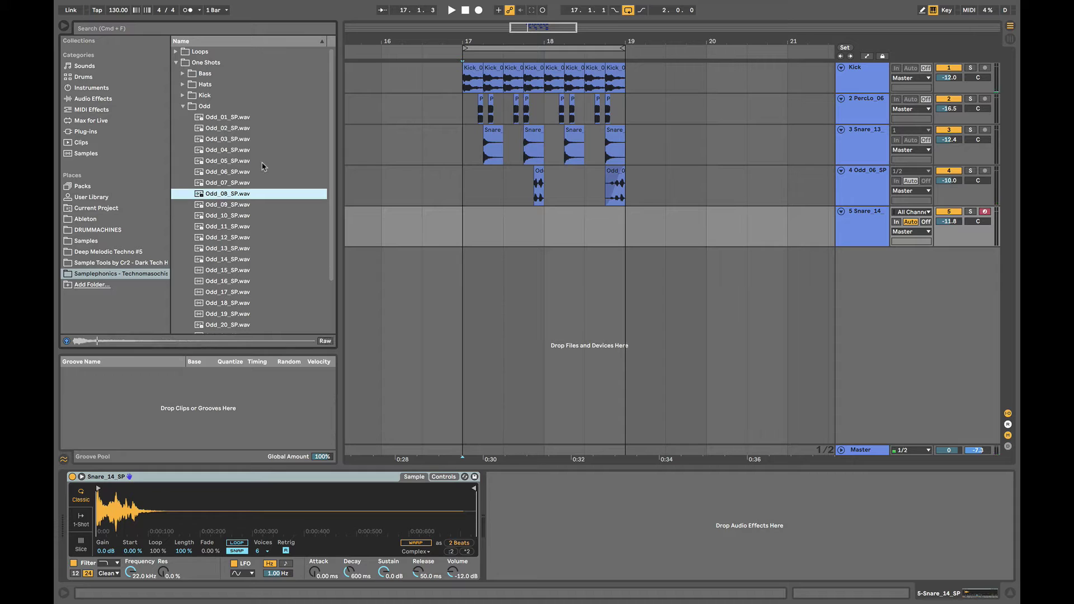
pyautogui.press('Down')
pyautogui.press('Down')
pyautogui.press('Down')
pyautogui.press('Down')
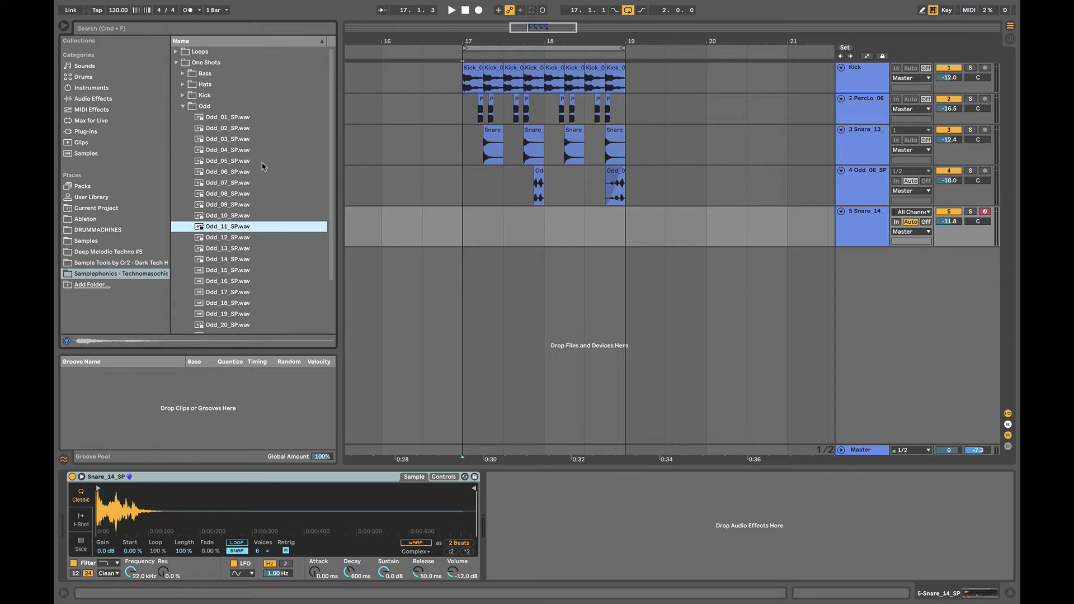
pyautogui.press('Up')
# Add a new audio track below the Snare_14 track and place Odd_11_SP.wav on it at 18.3.1.
pyautogui.moveTo(636, 232); pyautogui.dragTo(582, 232)
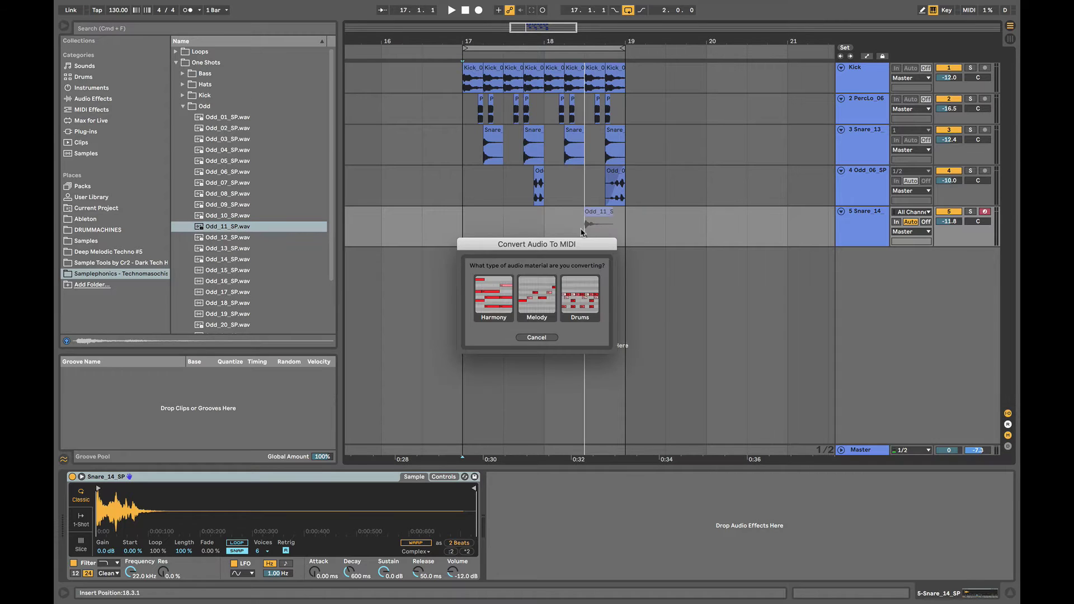
pyautogui.click(536, 337)
pyautogui.press('super+t')
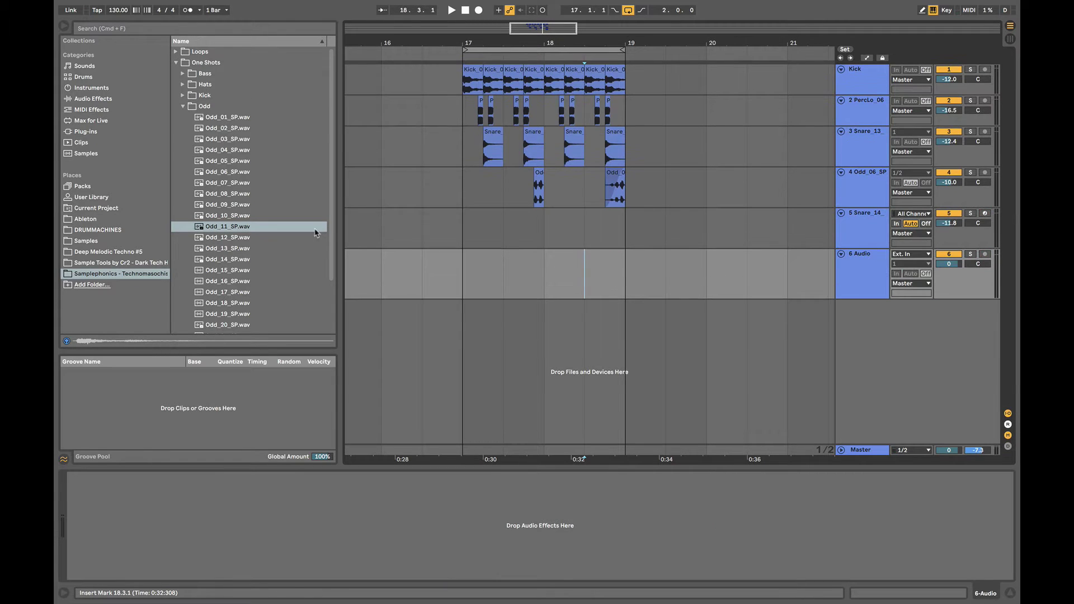
pyautogui.click(218, 226)
pyautogui.moveTo(248, 228); pyautogui.dragTo(593, 272)
# Lower the Odd_11 track's volume to -14.1 dB while playing the groove from 18.1.1.
pyautogui.click(566, 296)
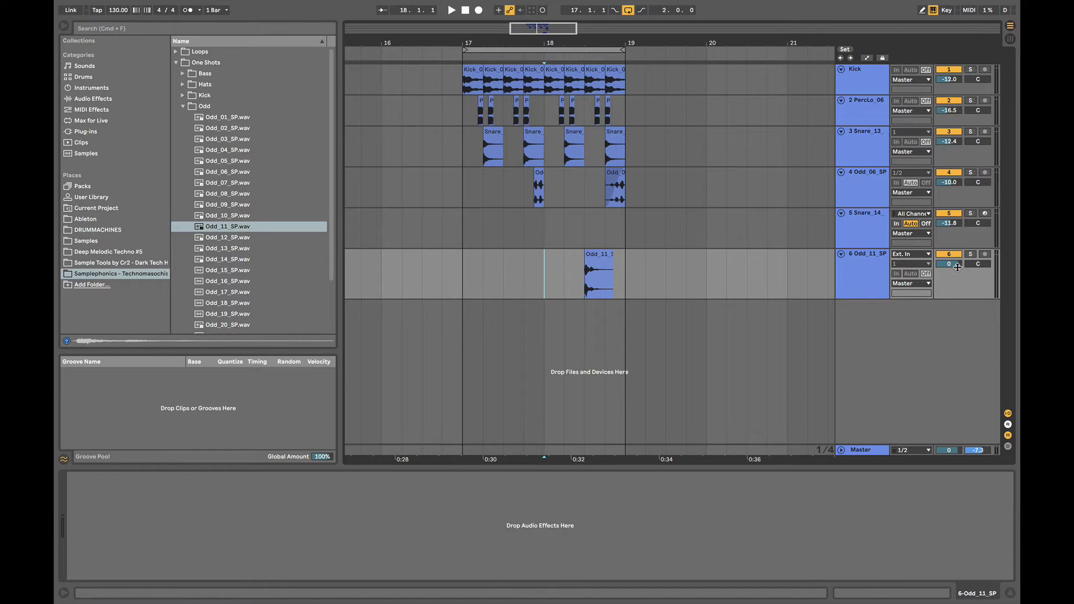
pyautogui.moveTo(955, 280); pyautogui.dragTo(955, 278)
pyautogui.press('space')
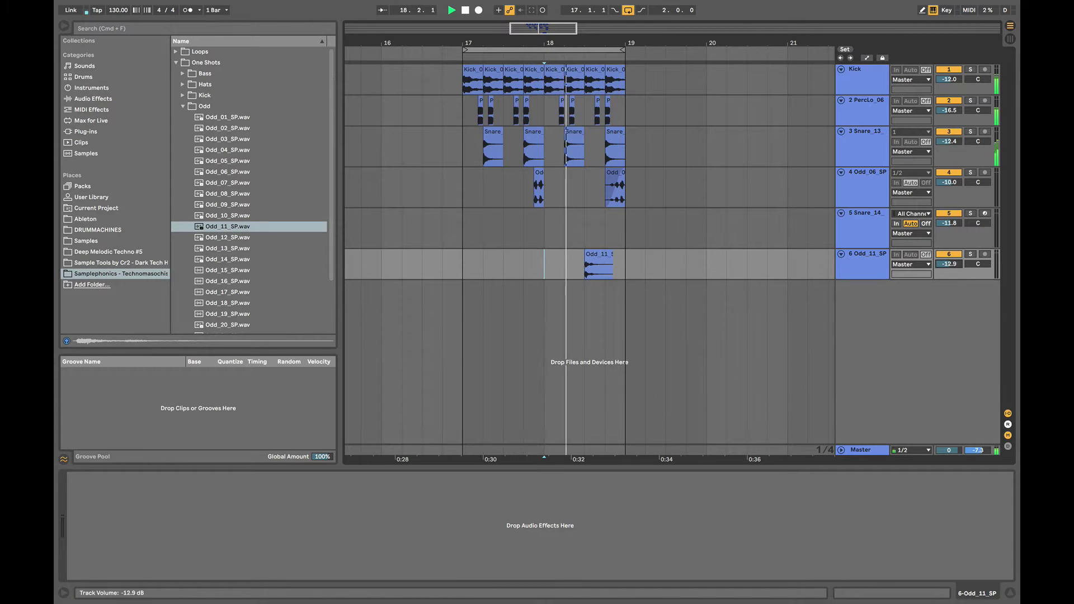
pyautogui.click(608, 270)
pyautogui.press('space')
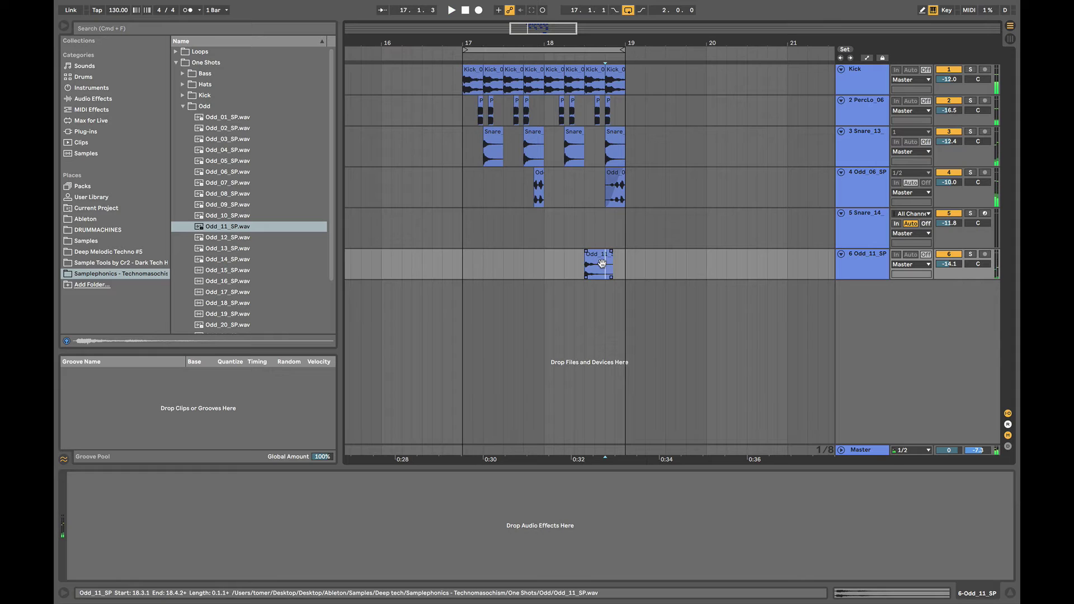
# Move the Odd_11 clip to start at 18.3.3 and play the groove from 18.2.3.
pyautogui.click(598, 268)
pyautogui.press('Right')
pyautogui.click(575, 267)
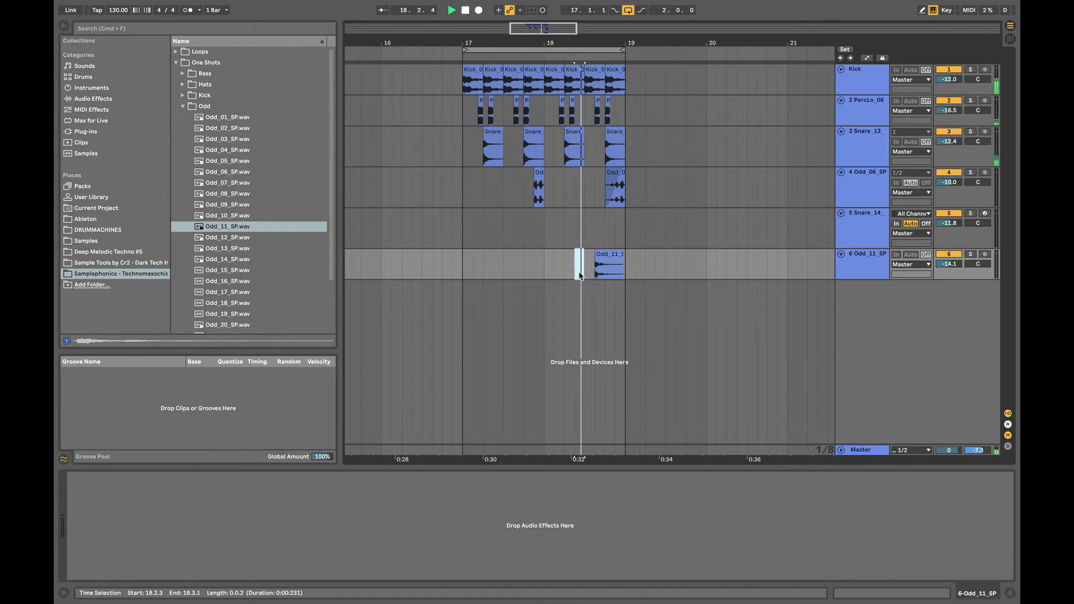
pyautogui.press('space')
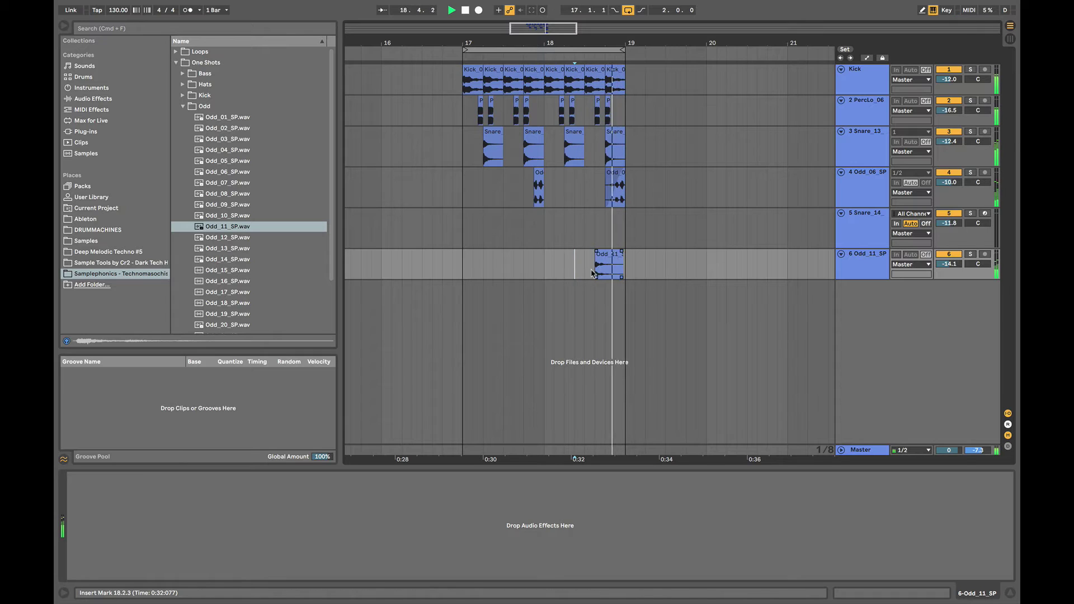
# Stop playback and move the Odd_11 clip's sample start to the first transient of the waveform.
pyautogui.click(591, 273)
pyautogui.scroll(5, 611, 263)
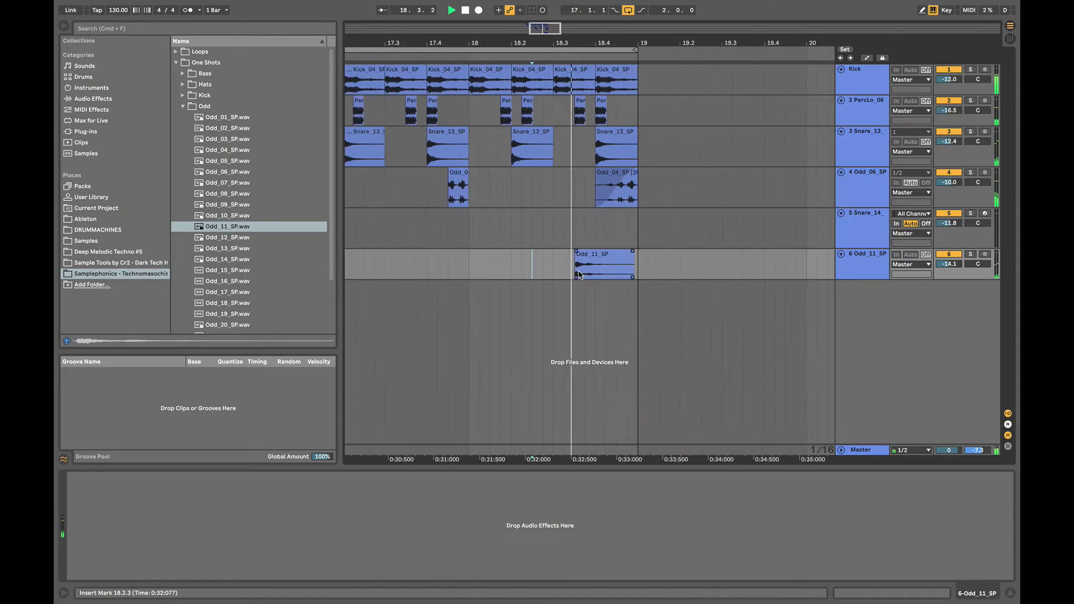
pyautogui.click(612, 262)
pyautogui.press('space')
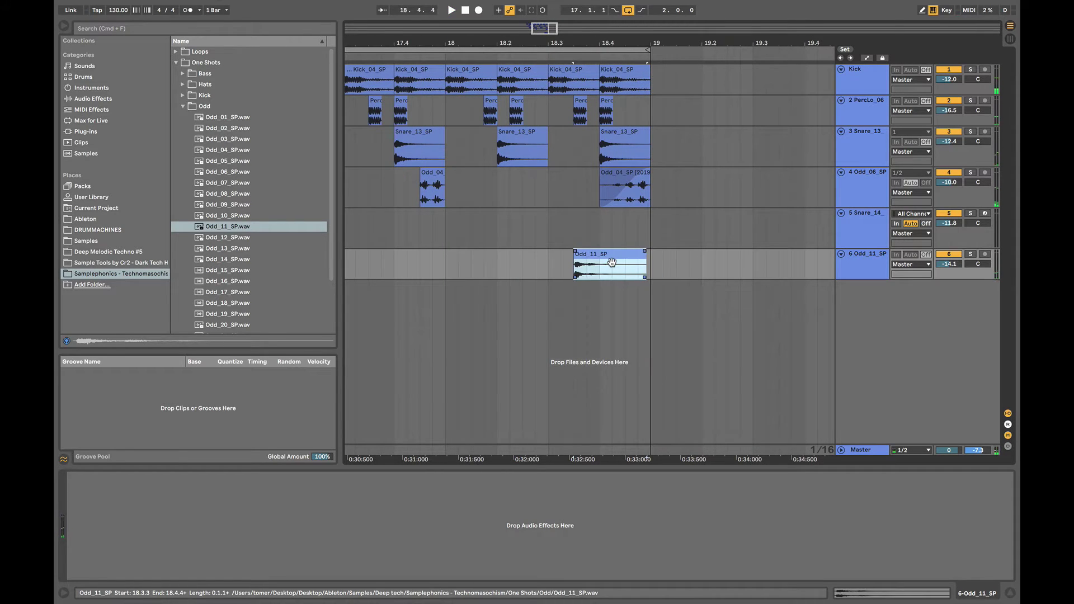
pyautogui.doubleClick(612, 262)
pyautogui.moveTo(245, 269)
pyautogui.mouseDown()
pyautogui.moveTo(264, 269)
pyautogui.moveTo(251, 274)
pyautogui.mouseUp()
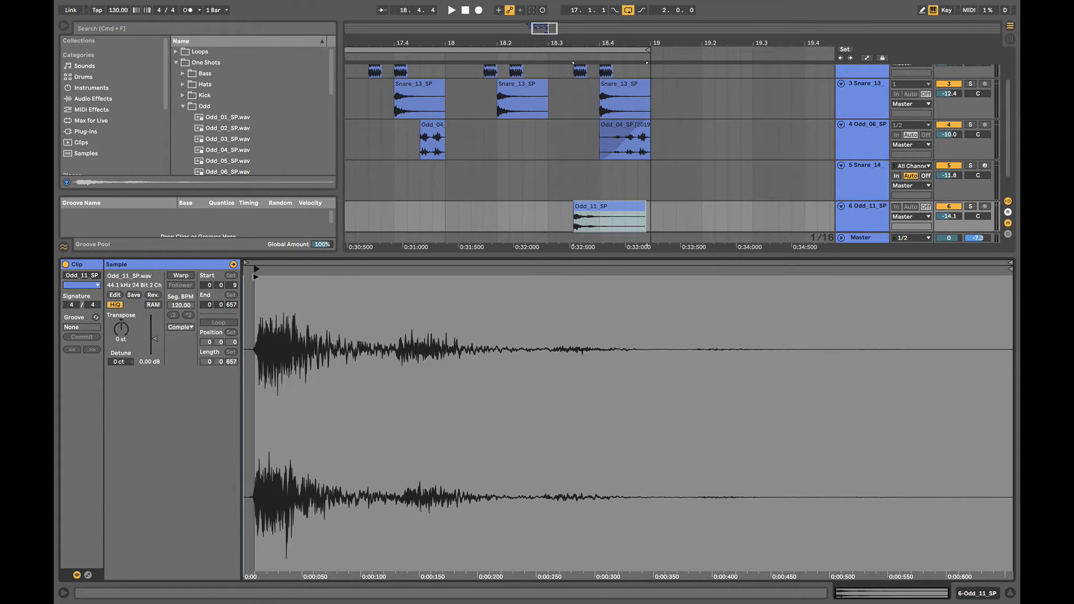
pyautogui.click(561, 218)
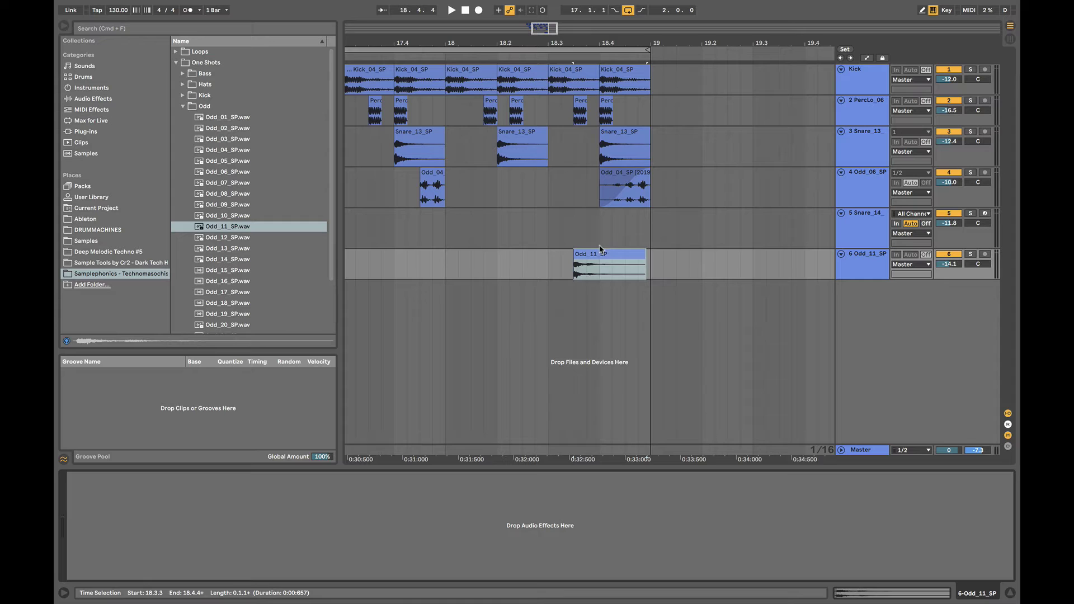
# Shorten the Odd_11 clip to end at 18.4.1 and play the groove from 18.3.1.
pyautogui.scroll(-4, 548, 273)
pyautogui.moveTo(590, 259); pyautogui.dragTo(574, 259)
pyautogui.click(550, 260)
pyautogui.press('space')
pyautogui.scroll(-2, 549, 261)
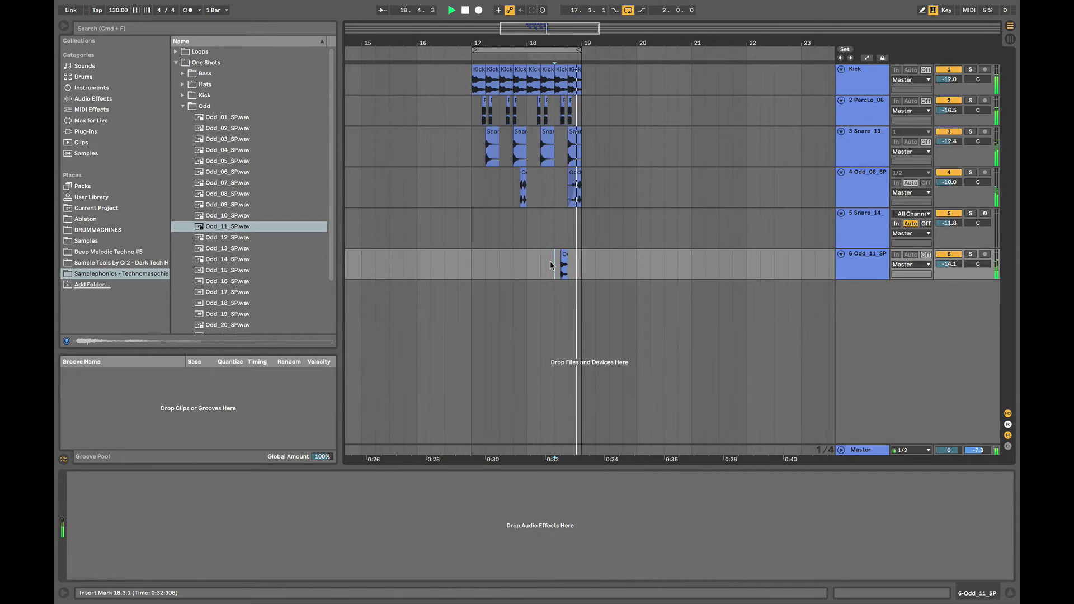
# Stop playback, add a new MIDI track below the Odd_11 track and reduce its height.
pyautogui.click(453, 261)
pyautogui.click(470, 259)
pyautogui.press('space')
pyautogui.press('super+shift+t')
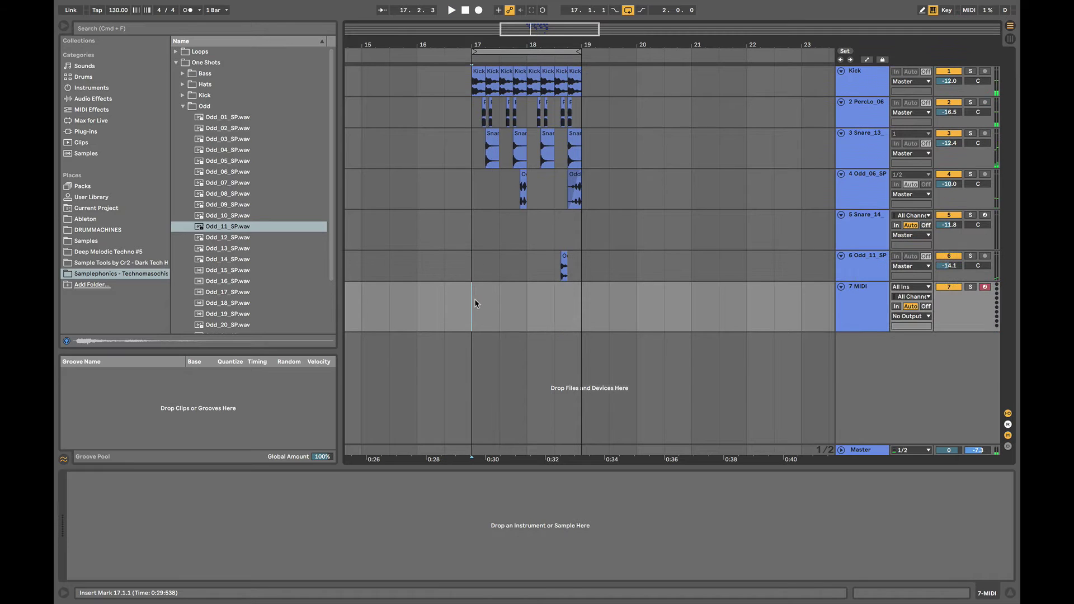
pyautogui.moveTo(936, 321); pyautogui.dragTo(959, 320)
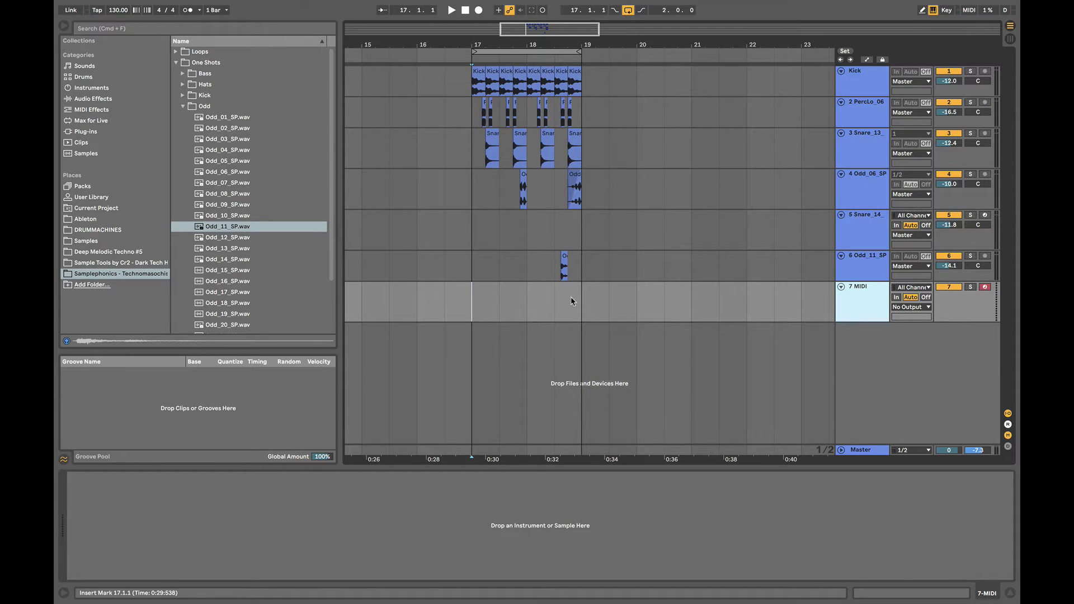
# Audition the odd one-shots Odd_15_SP.wav to Odd_17_SP.wav.
pyautogui.click(224, 272)
pyautogui.press('Down')
pyautogui.press('Down')
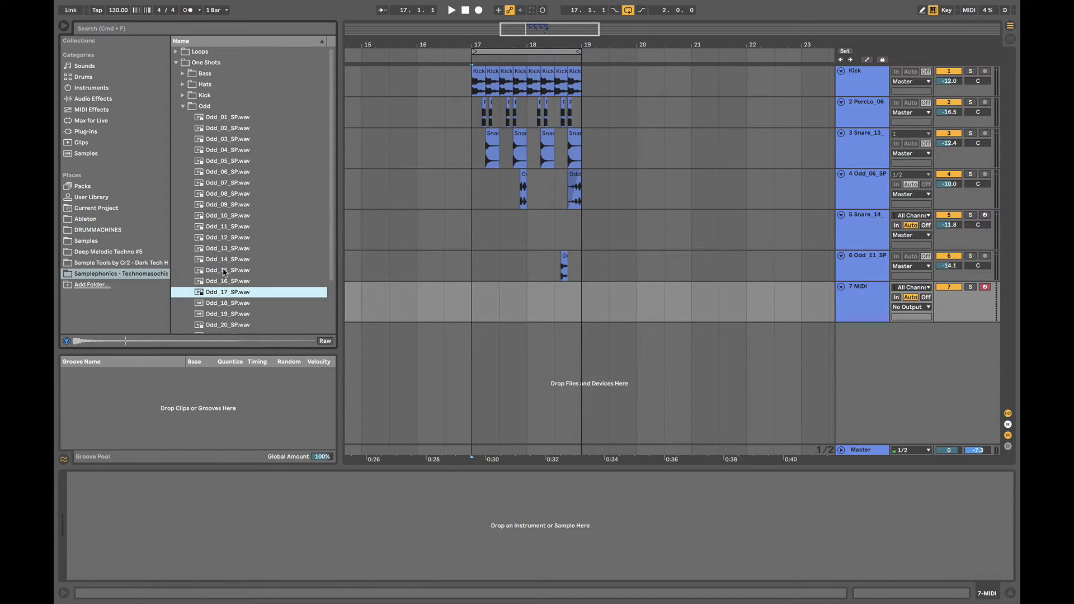
pyautogui.press('Up')
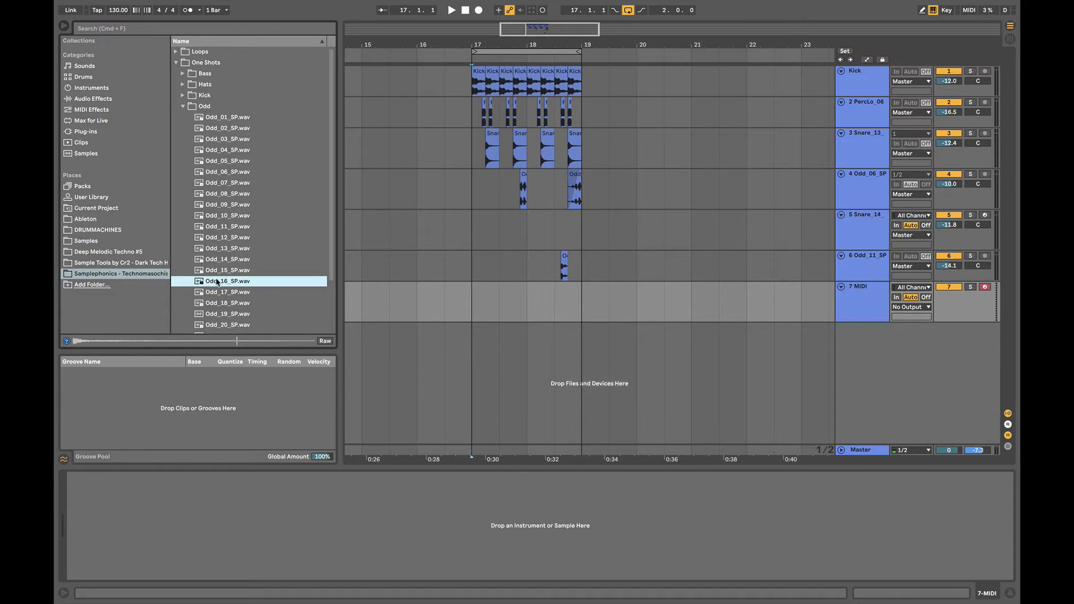
pyautogui.click(225, 271)
pyautogui.press('Down')
pyautogui.press('Up')
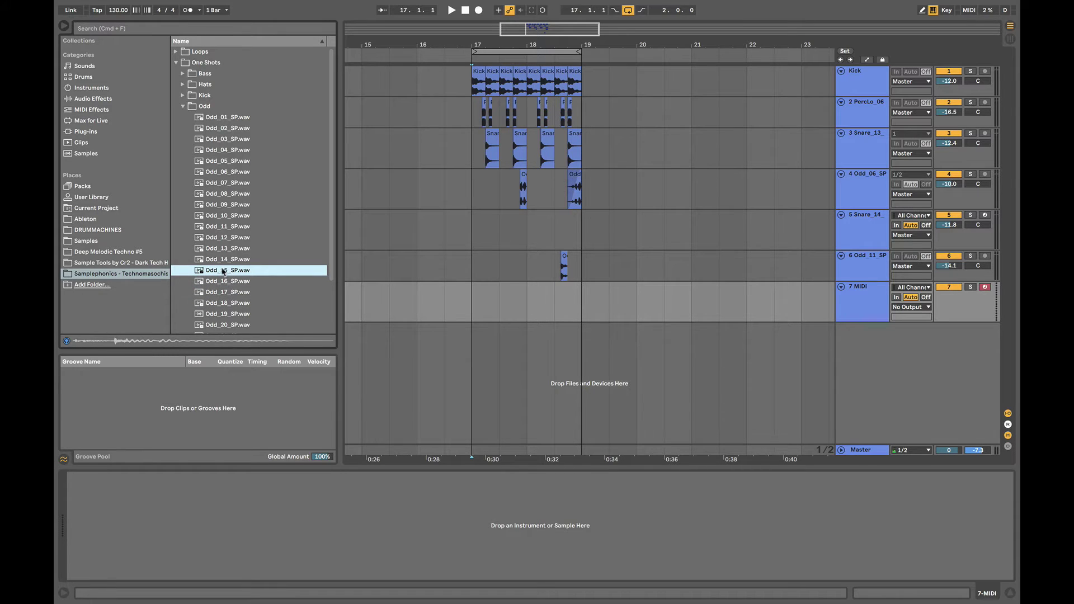
# Try Odd_15_SP.wav at 19.1.1 on the new track at -12.3 dB, and remove the clip again.
pyautogui.moveTo(563, 282); pyautogui.dragTo(599, 314)
pyautogui.press('space')
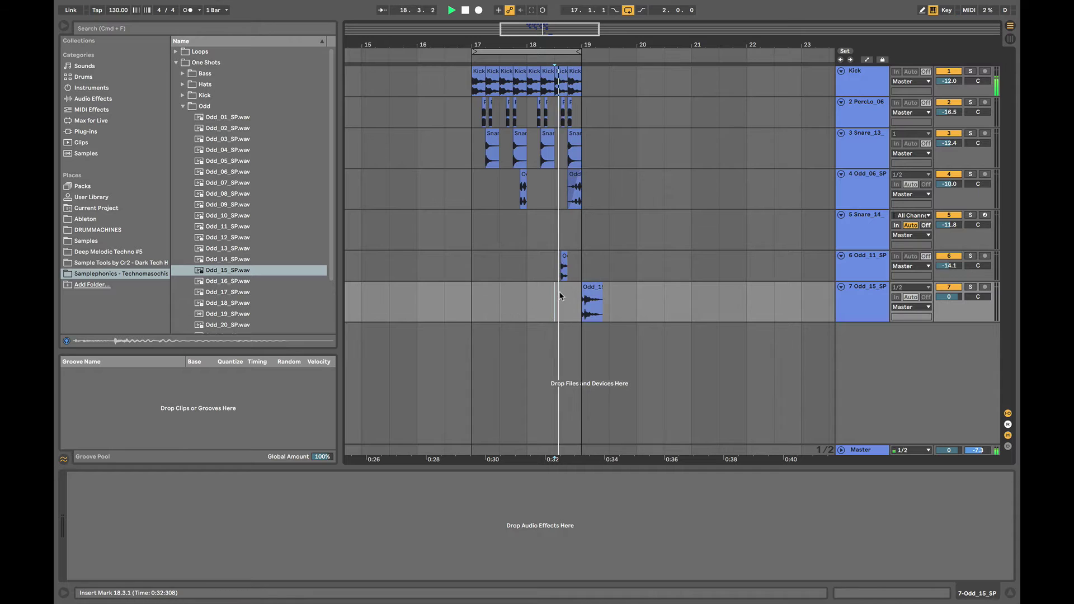
pyautogui.click(599, 313)
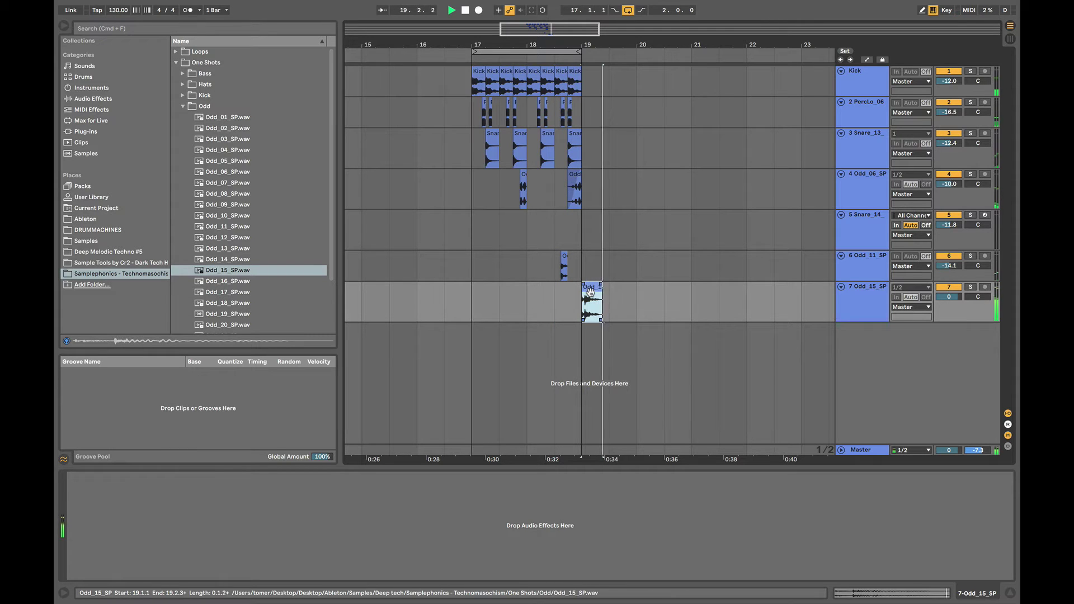
pyautogui.press('super+z')
pyautogui.press('super+z')
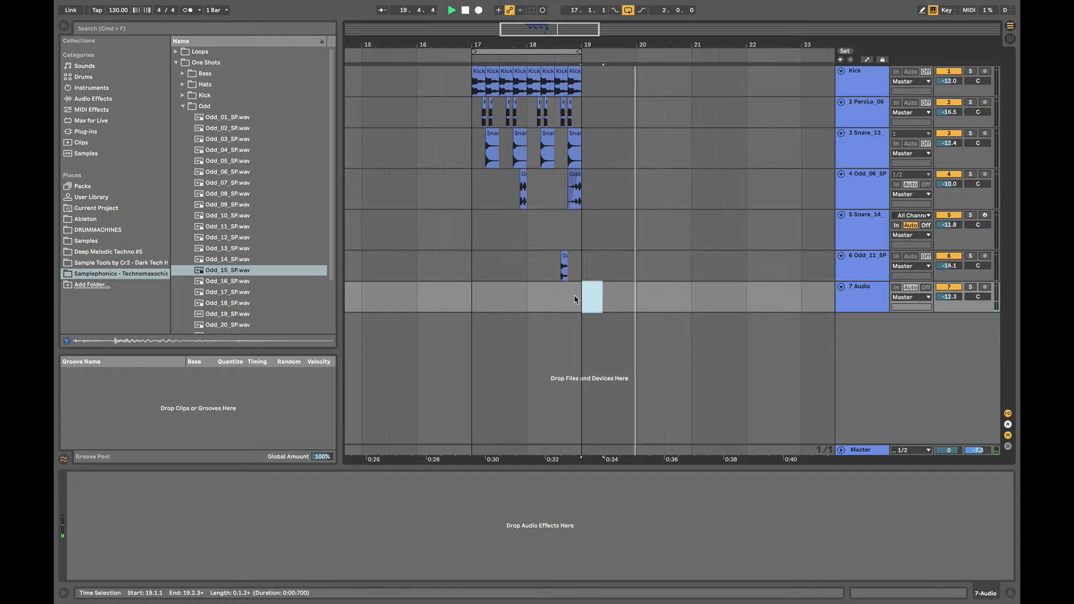
# Stop playback and duplicate the two-bar groove on all tracks so it fills 19.1.1 to 21.1.1.
pyautogui.press('space')
pyautogui.moveTo(581, 305); pyautogui.dragTo(475, 89)
pyautogui.press('super+d')
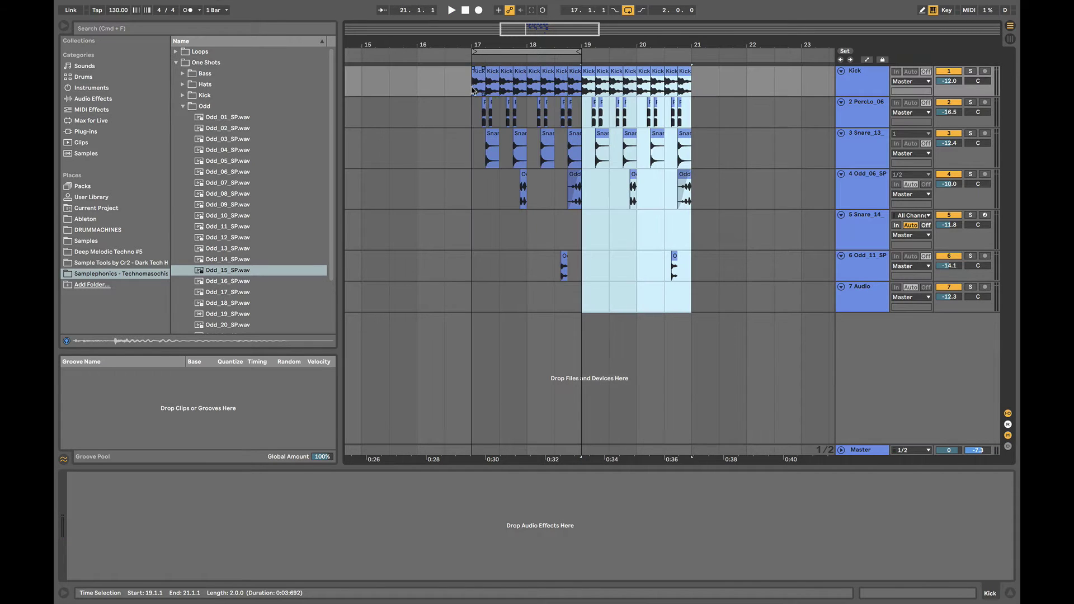
# Set the loop to the four bars from 17.1.1 to 21.1.1 and play the groove from 18.3.1.
pyautogui.moveTo(472, 292); pyautogui.dragTo(693, 287)
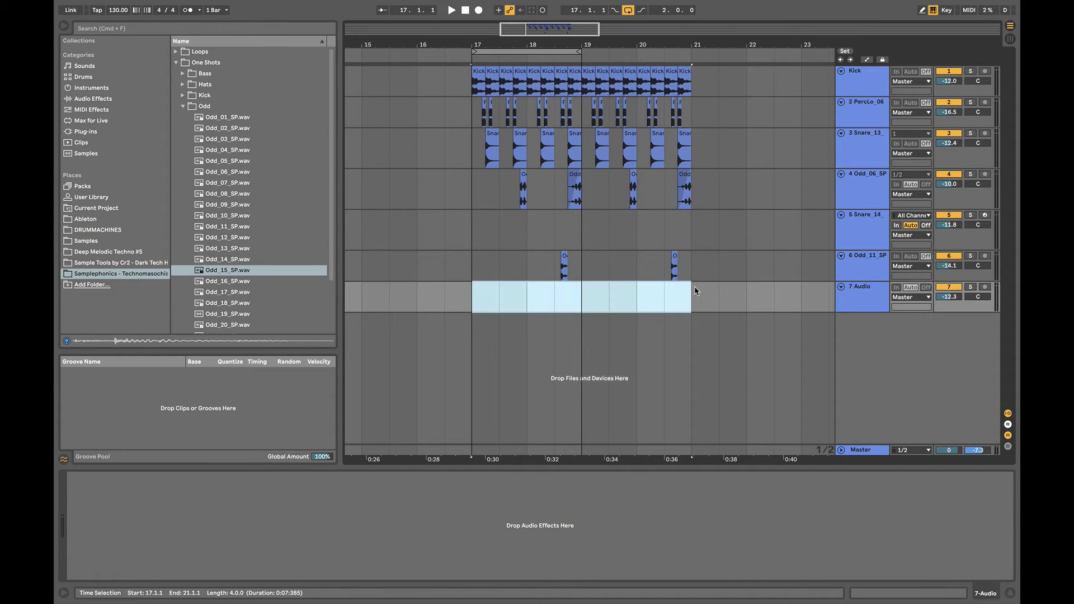
pyautogui.press('super+l')
pyautogui.click(567, 292)
pyautogui.press('space')
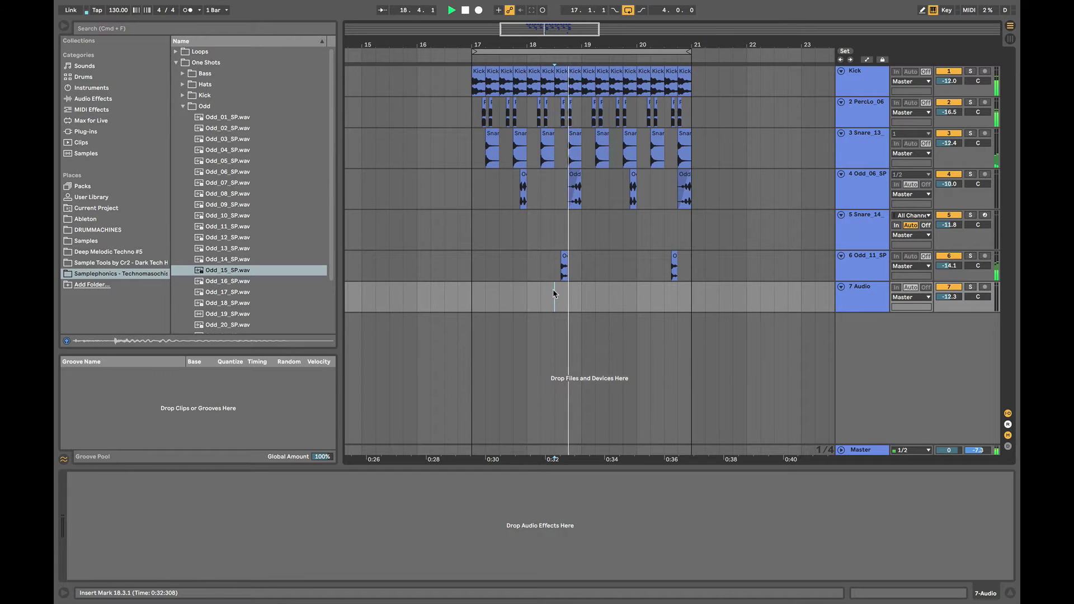
# Place Odd_16_SP.wav on the empty audio track from 18.3.1 to 19.1.1 with a fade-in across the clip.
pyautogui.click(308, 281)
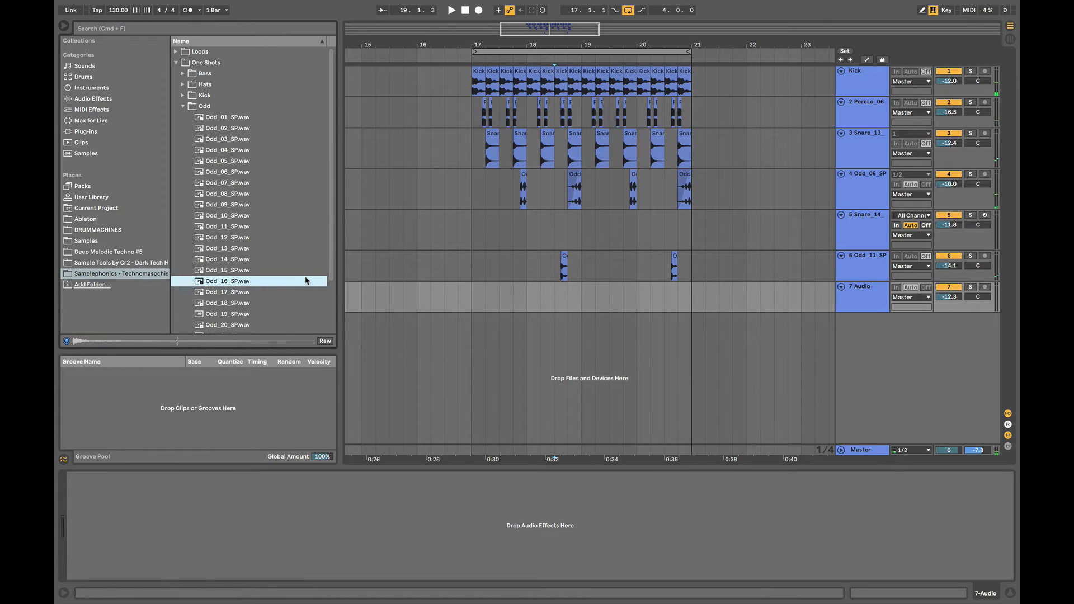
pyautogui.moveTo(206, 283); pyautogui.dragTo(566, 290)
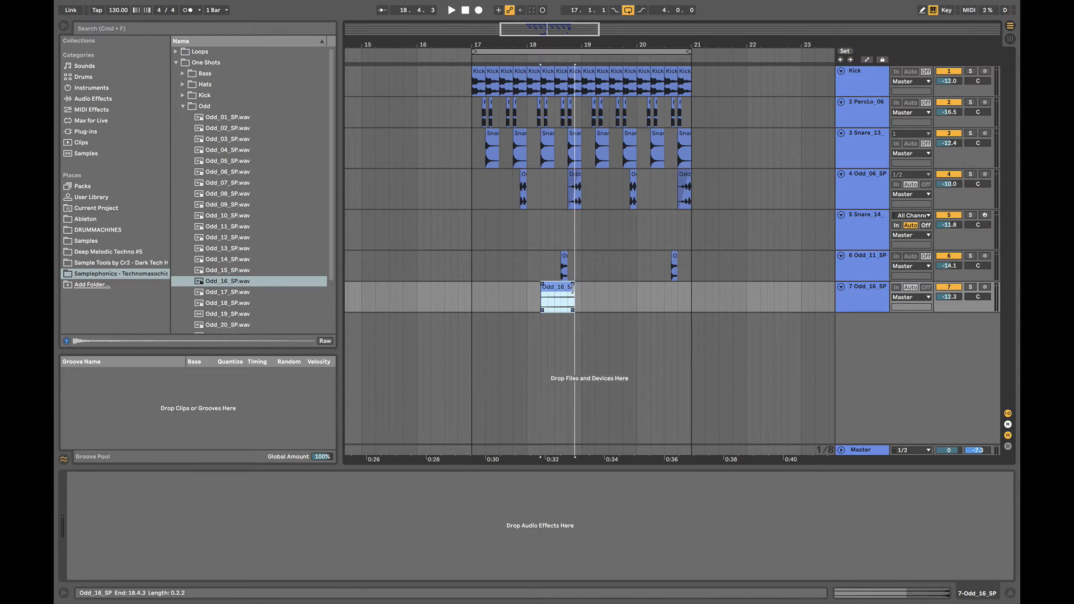
pyautogui.moveTo(542, 289); pyautogui.dragTo(555, 291)
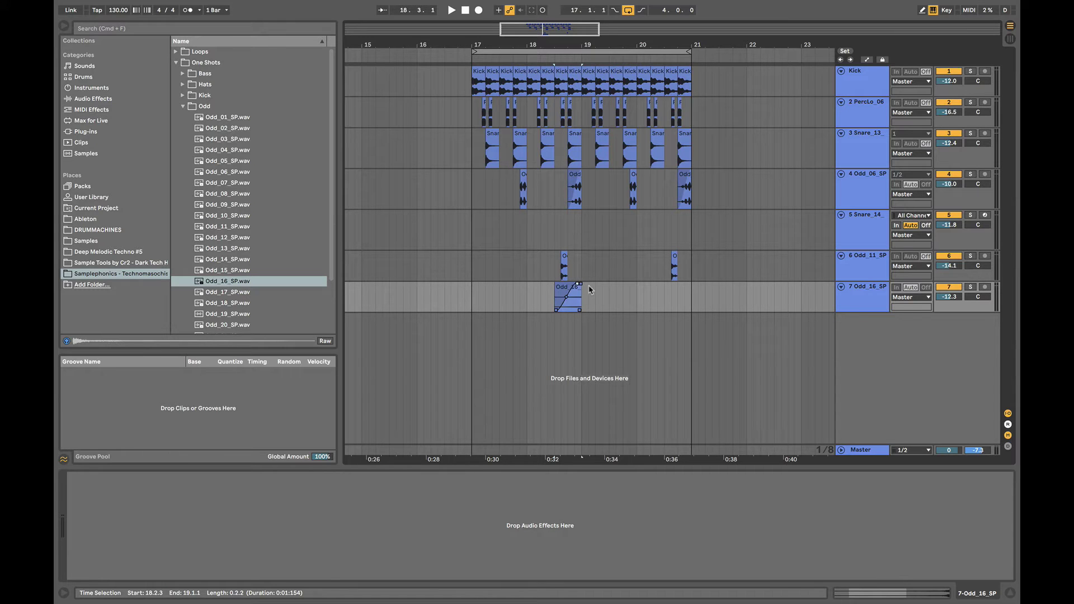
# Set the Odd_16 track's volume to -2.6 dB with the track soloed, and play the full groove from 18.3.1.
pyautogui.click(555, 303)
pyautogui.press('space')
pyautogui.press('-')
pyautogui.click(524, 297)
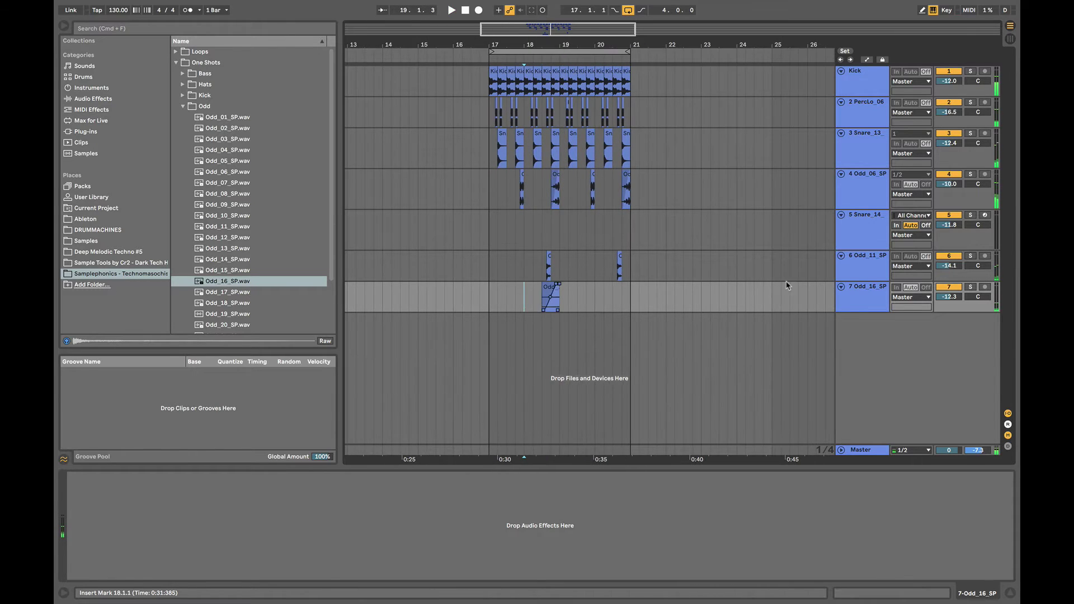
pyautogui.moveTo(949, 297); pyautogui.dragTo(949, 275)
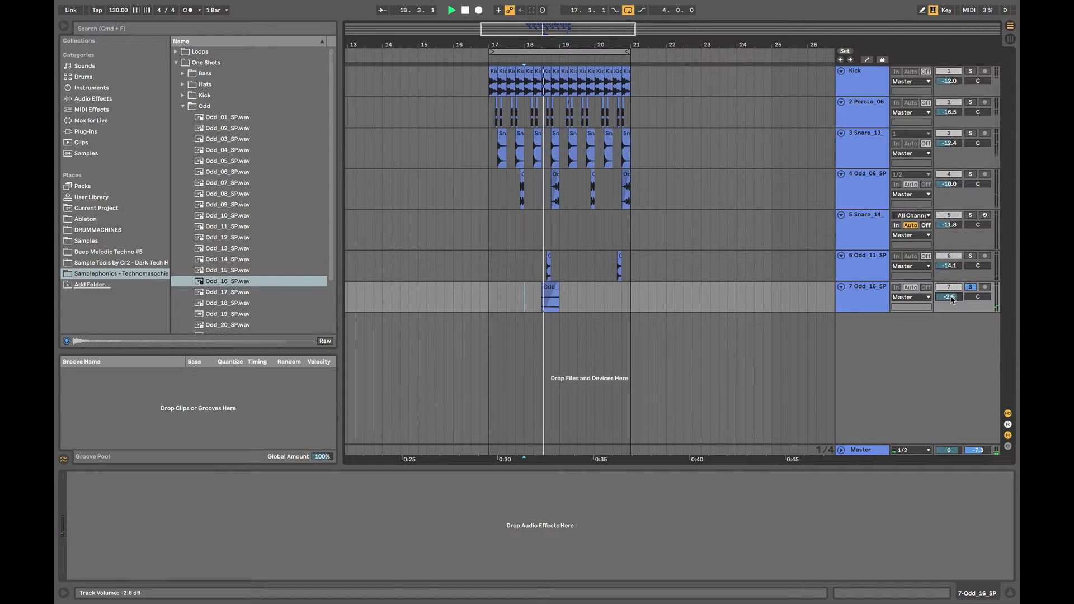
pyautogui.click(536, 300)
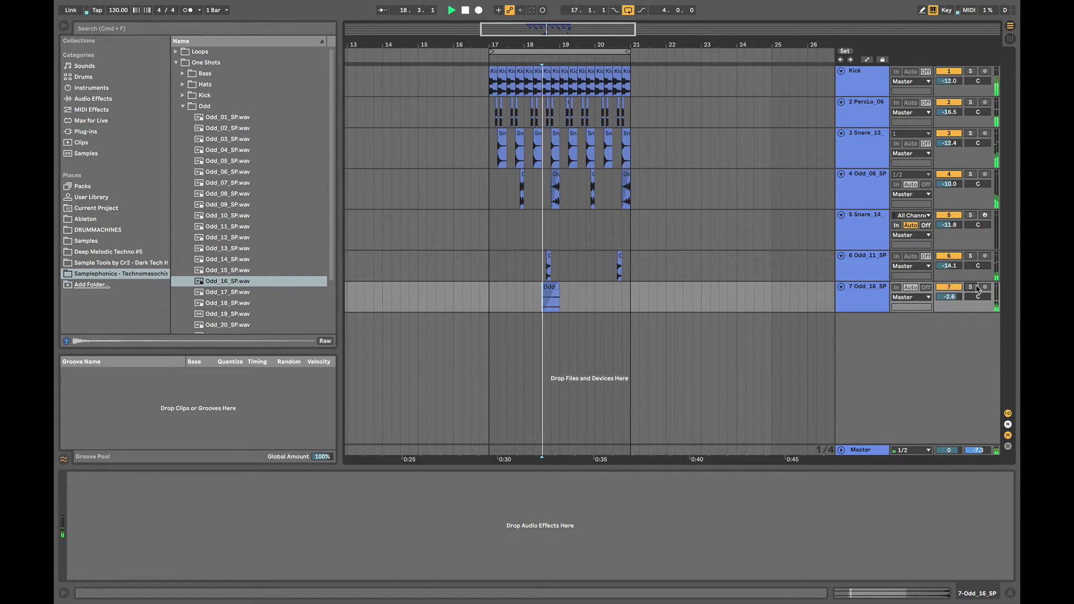
pyautogui.press('space')
pyautogui.press('space')
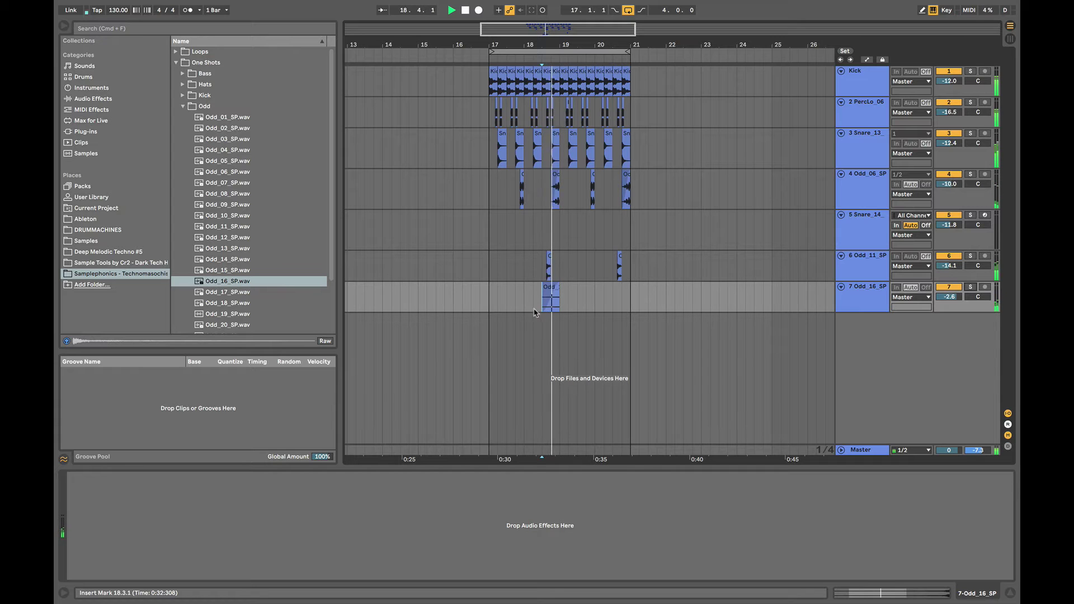
pyautogui.press('+')
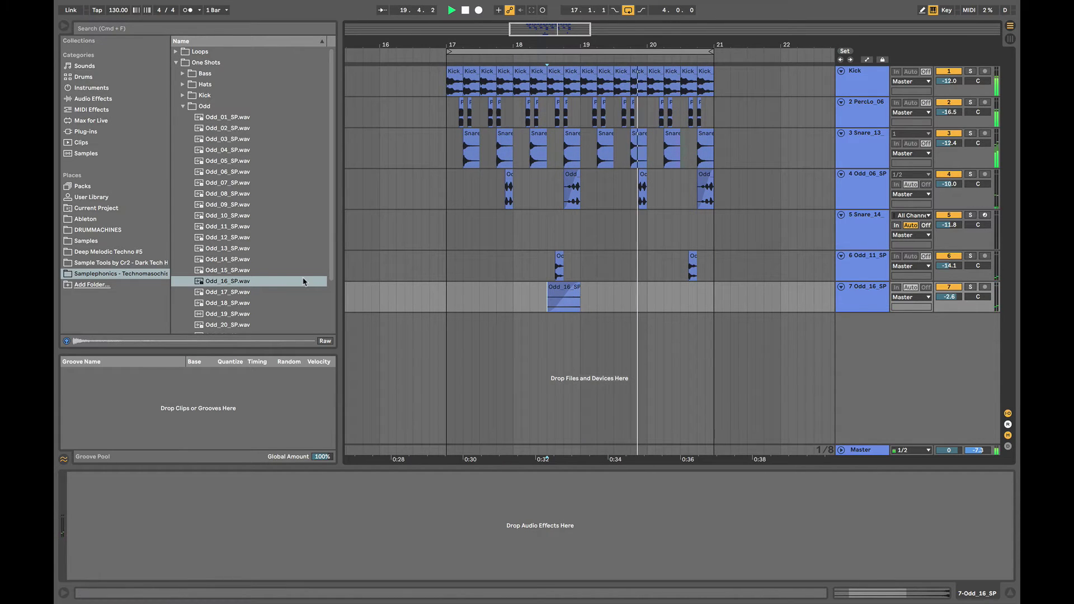
# Stop playback and audition the odd one-shots from Odd_17_SP.wav to Odd_22_SP.wav.
pyautogui.click(304, 282)
pyautogui.press('space')
pyautogui.press('Down')
pyautogui.press('Down')
pyautogui.press('Down')
pyautogui.press('Down')
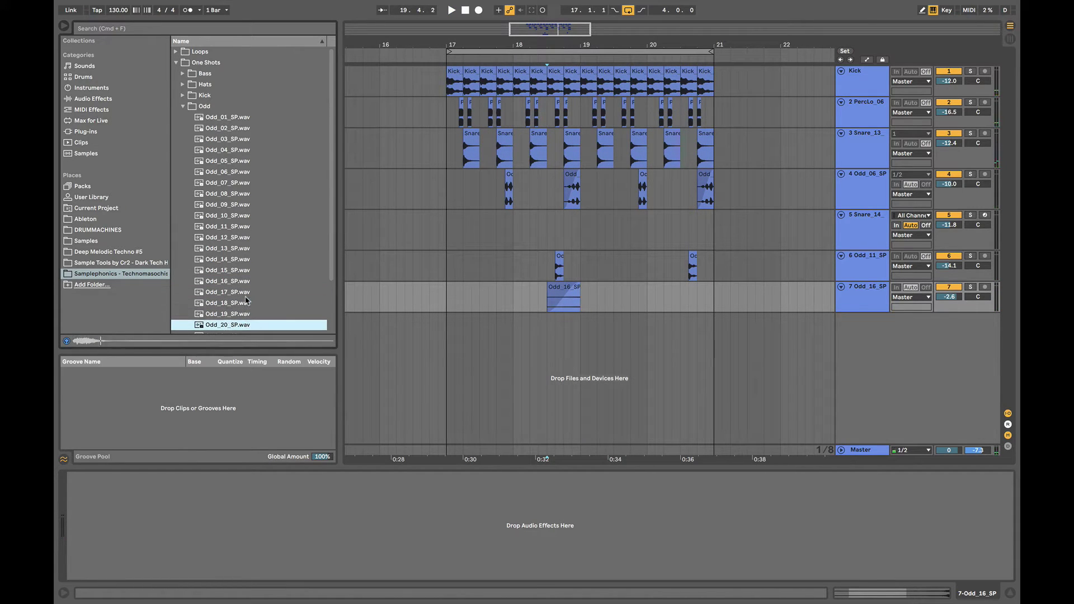
pyautogui.press('Down')
pyautogui.press('Down')
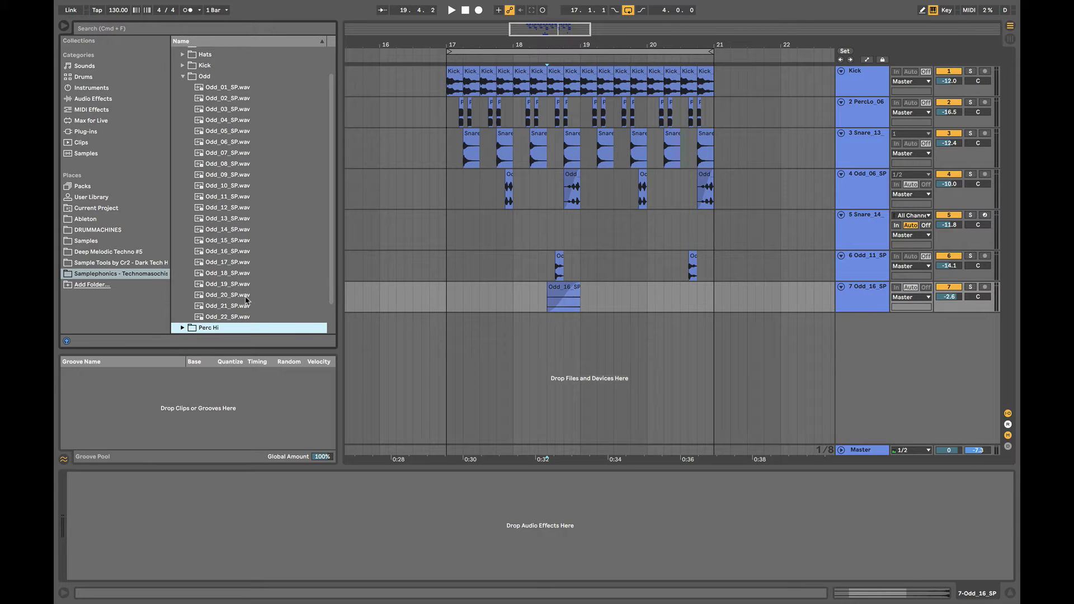
# Collapse the Odd sample folder and expand the Perc Hi folder.
pyautogui.press('Up')
pyautogui.press('Left')
pyautogui.press('Down')
pyautogui.press('Down')
pyautogui.press('Up')
pyautogui.press('Right')
# Audition and compare the high percussion one-shots PercHi_01_SP.wav to PercHi_04_SP.wav.
pyautogui.press('Down')
pyautogui.press('Down')
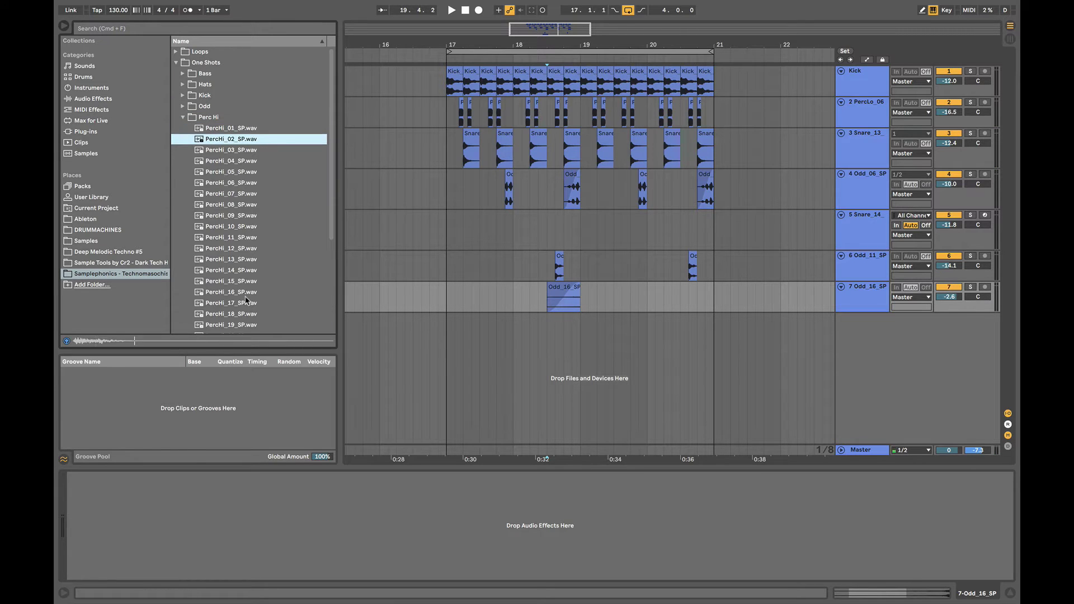
pyautogui.press('Down')
pyautogui.press('Up')
pyautogui.press('Up')
pyautogui.press('Down')
pyautogui.press('Down')
pyautogui.press('Down')
pyautogui.press('Up')
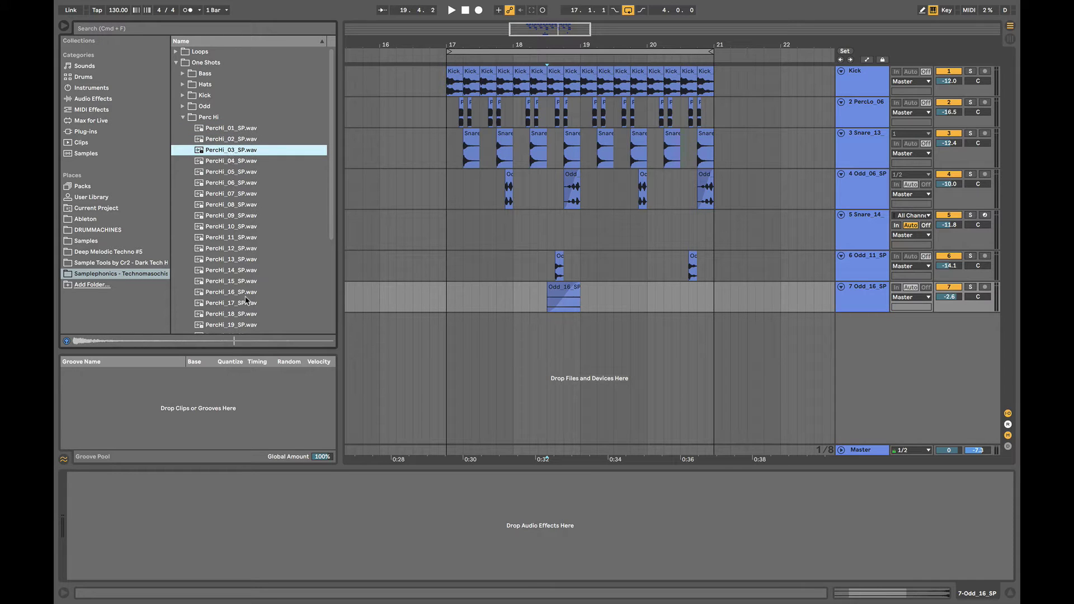
pyautogui.press('Up')
pyautogui.press('Down')
pyautogui.press('Up')
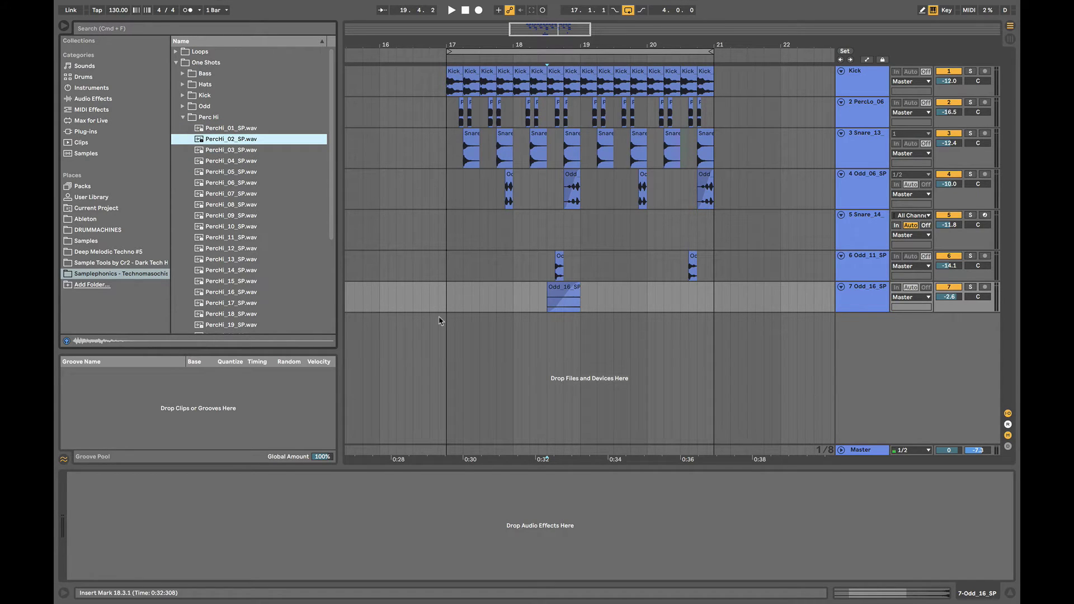
# Add a new audio track below the Snare_14 track and play the groove from 19.1.1.
pyautogui.click(562, 248)
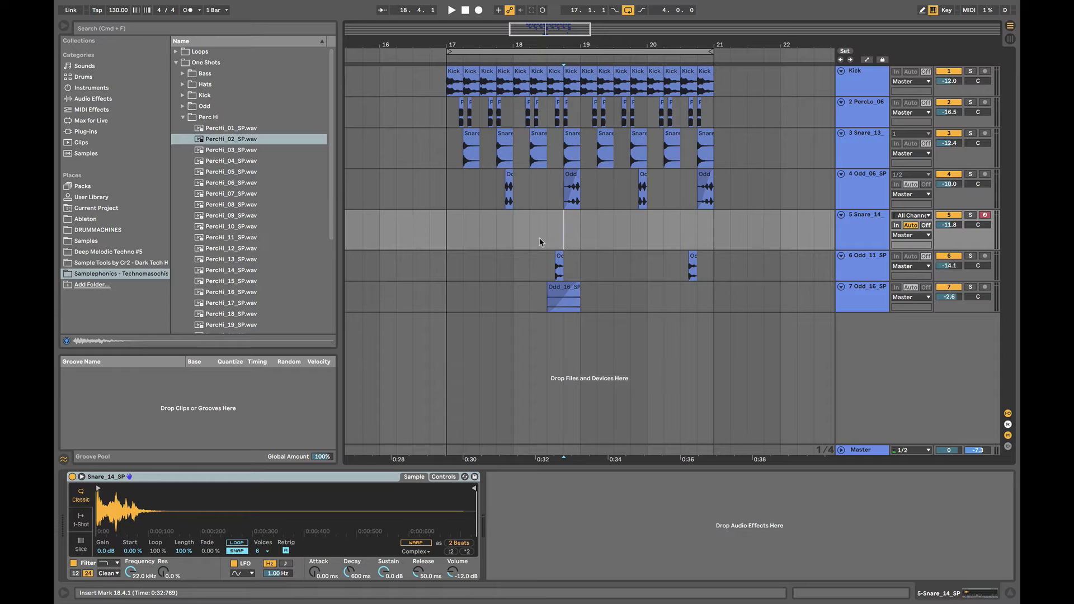
pyautogui.click(576, 236)
pyautogui.press('super+t')
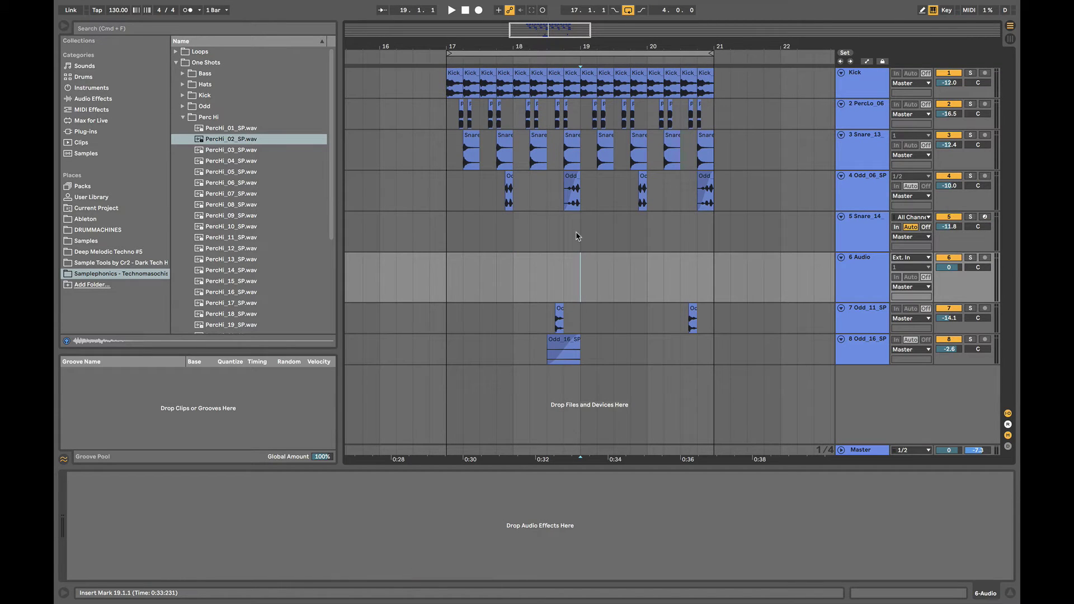
pyautogui.press('+')
pyautogui.press('space')
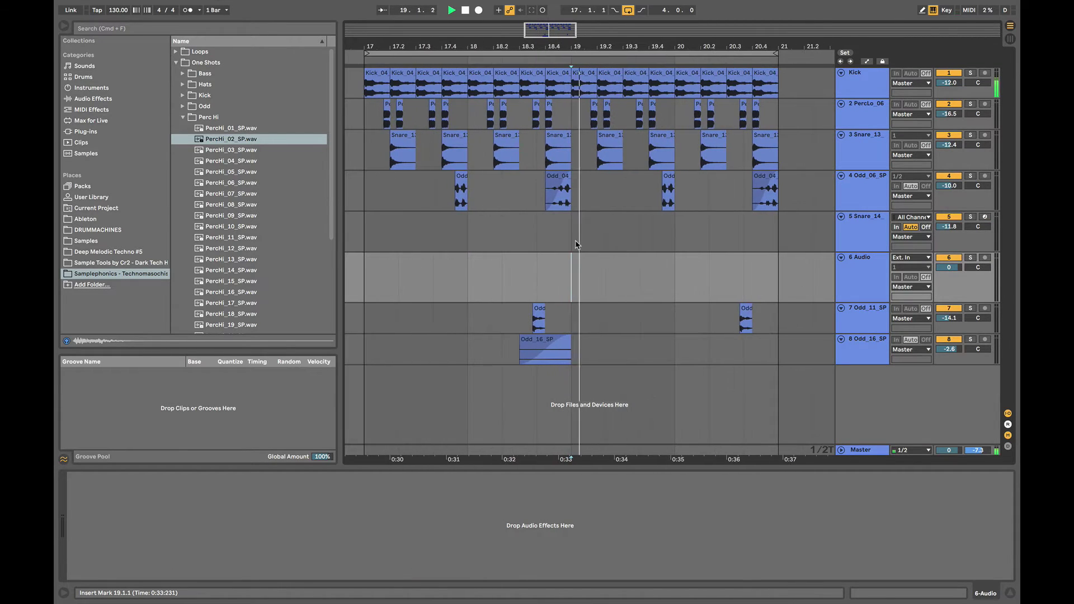
pyautogui.press('space')
# Place PercHi_02_SP.wav on the new audio track at 19.3.1 and shorten the clip to end at 19.3.2.
pyautogui.click(220, 143)
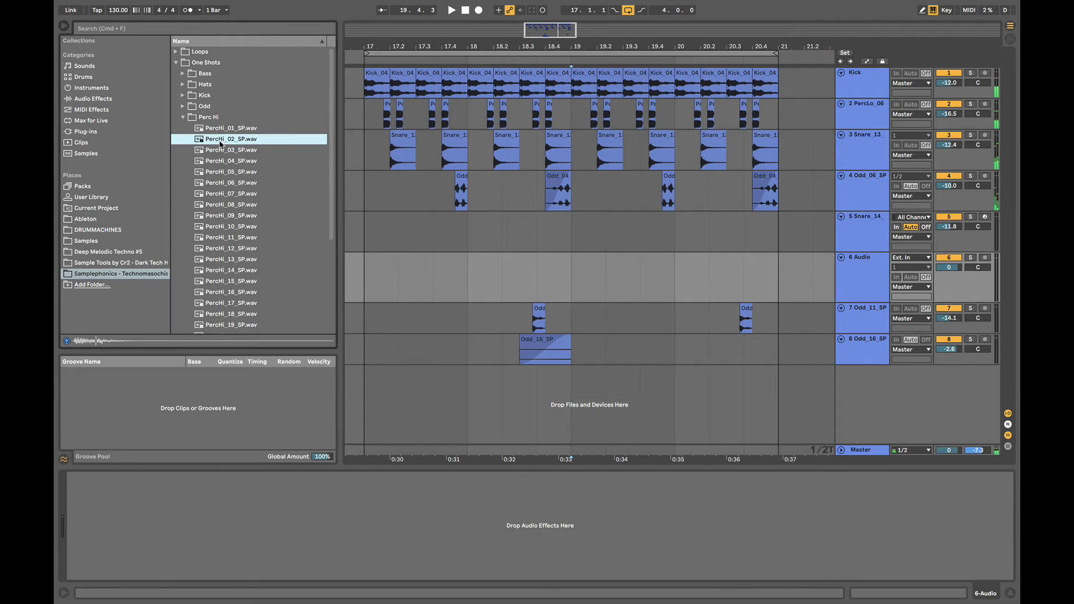
pyautogui.press('Down')
pyautogui.press('Up')
pyautogui.moveTo(220, 142); pyautogui.dragTo(611, 285)
pyautogui.press('Right')
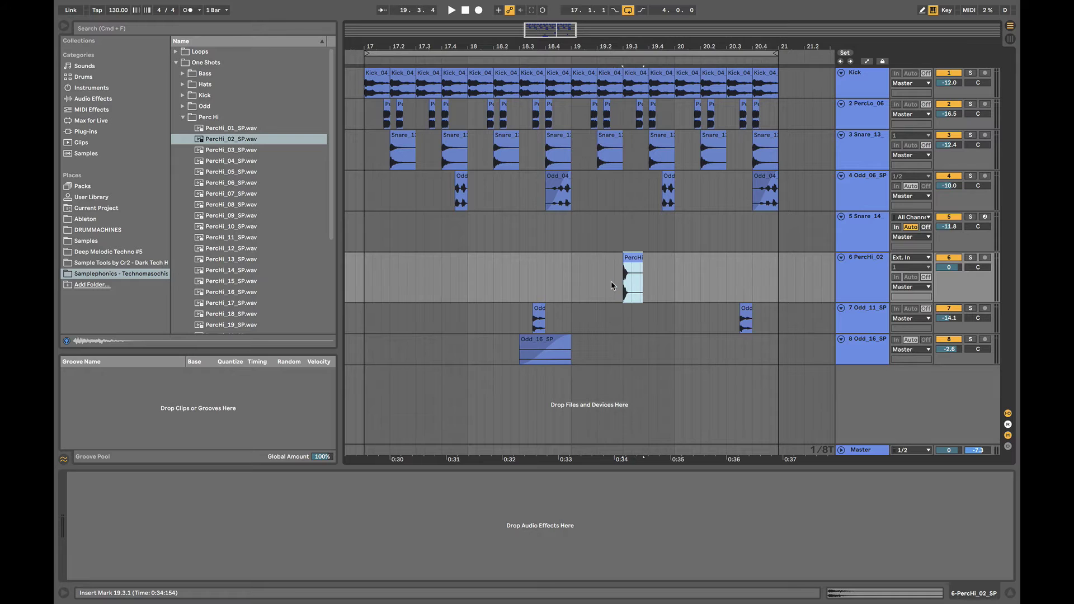
pyautogui.moveTo(641, 259); pyautogui.dragTo(629, 260)
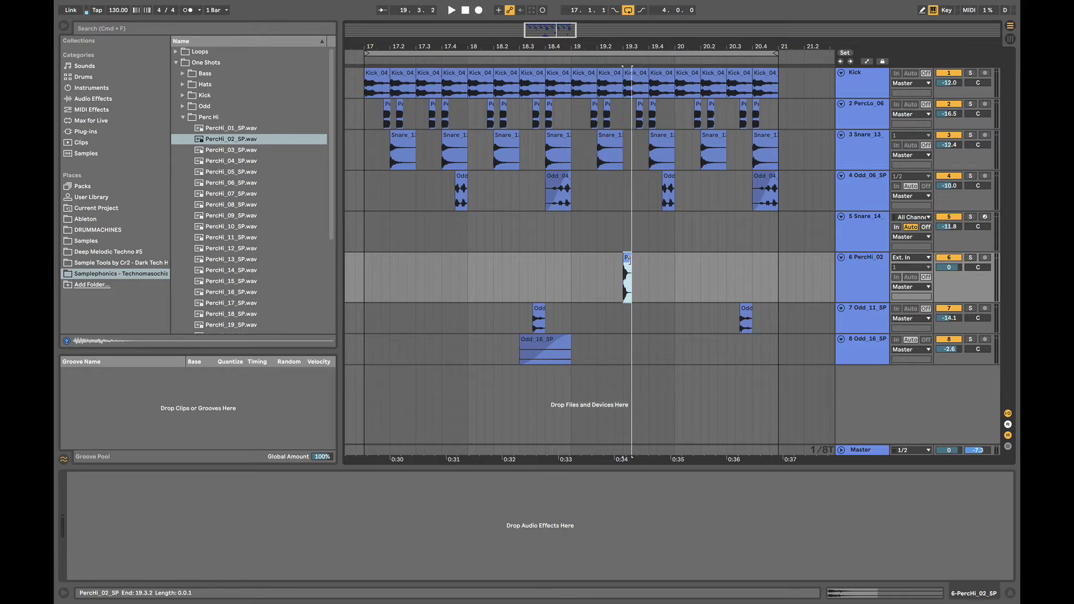
# Set the PercHi_02 track's volume to -9.1 dB and play the groove from 19.2.2.
pyautogui.click(606, 279)
pyautogui.press('super+2')
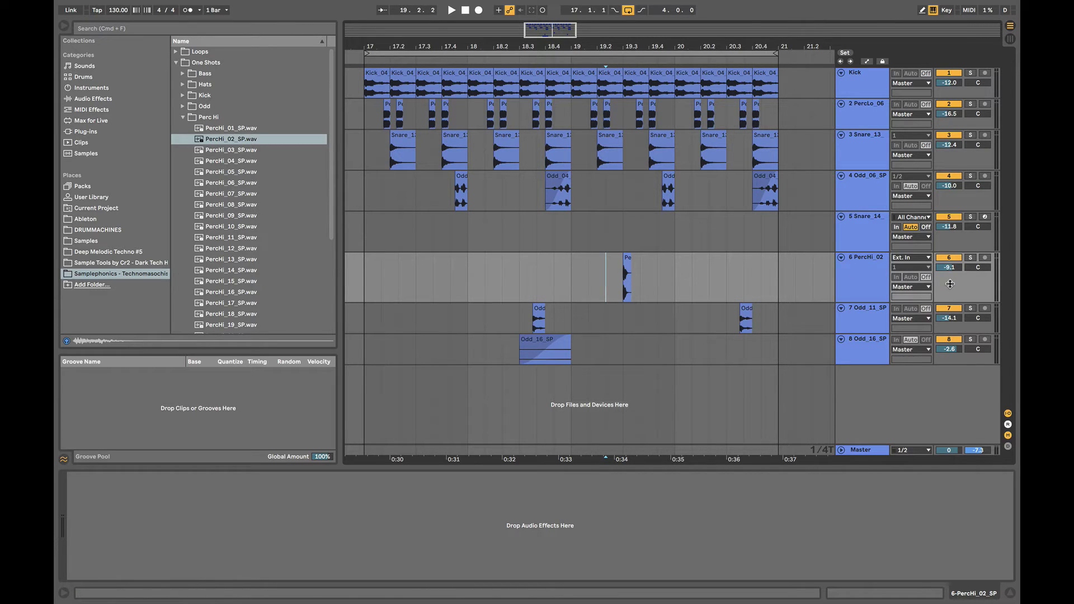
pyautogui.press('space')
pyautogui.click(588, 278)
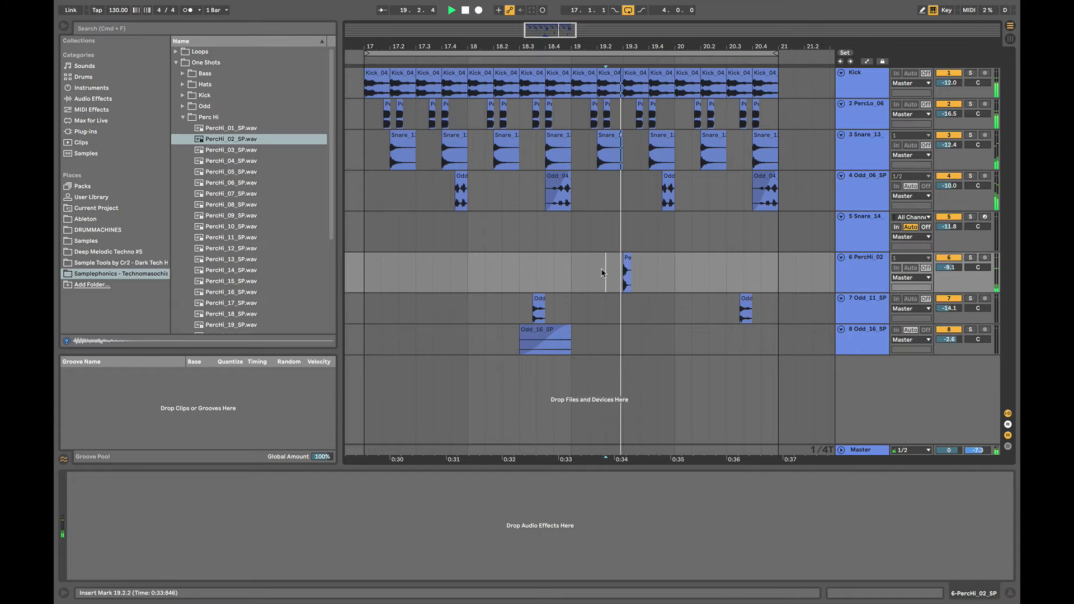
# Place two copies of the PercHi_02 clip directly before the original, starting at 19.2.2, and set the track's volume to -16.4 dB.
pyautogui.press('+')
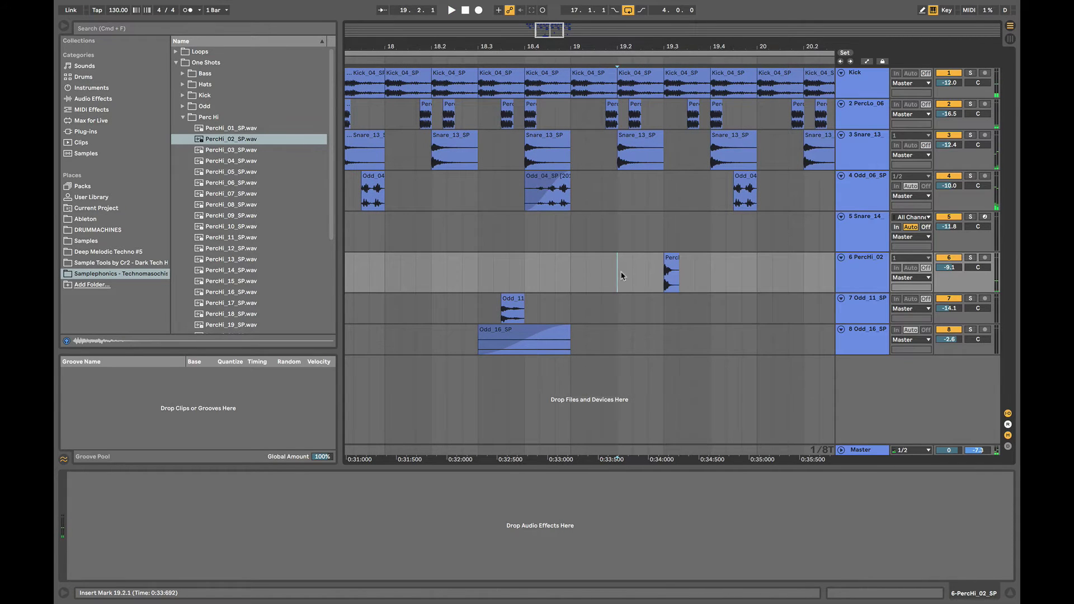
pyautogui.moveTo(674, 270); pyautogui.dragTo(641, 272)
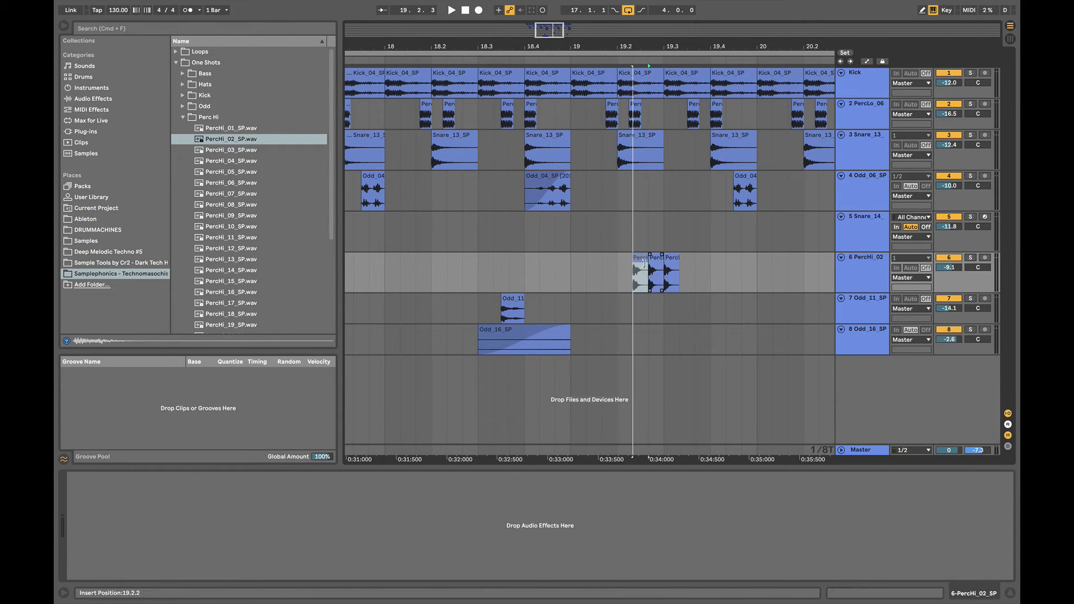
pyautogui.click(618, 277)
pyautogui.press('-')
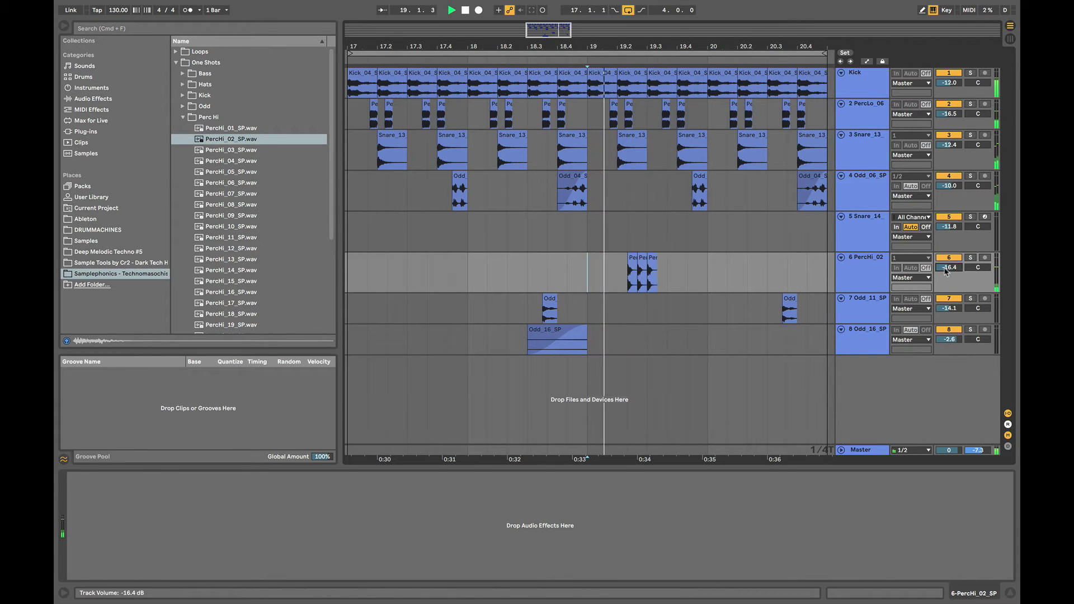
# Duplicate the three PercHi_02 hits of bar 19 one bar later into bar 20.
pyautogui.press('-')
pyautogui.press('-')
pyautogui.moveTo(649, 267); pyautogui.dragTo(719, 267)
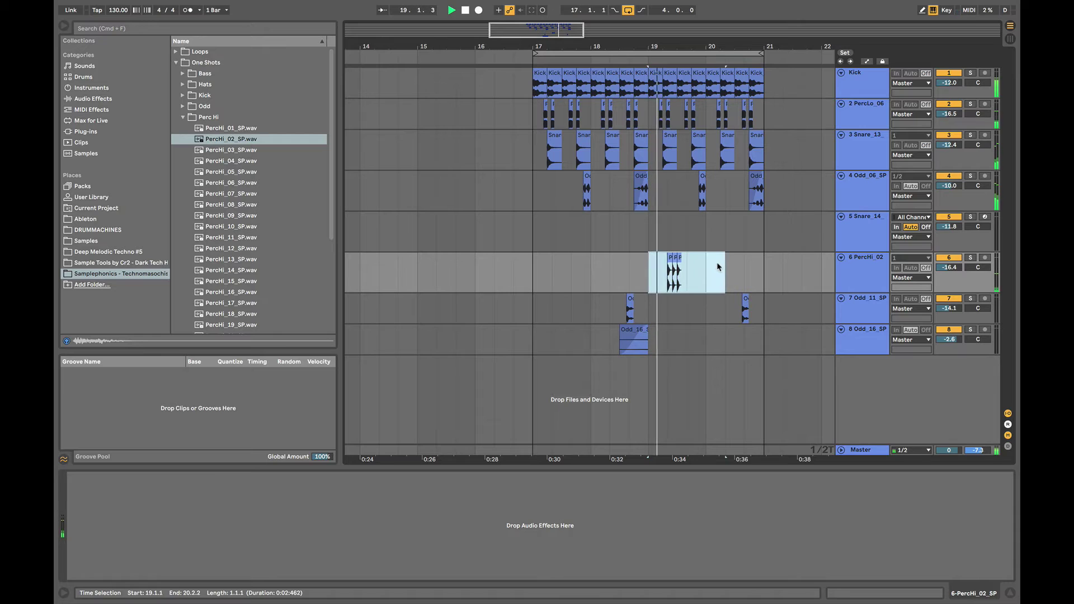
pyautogui.press('super+d')
pyautogui.click(711, 267)
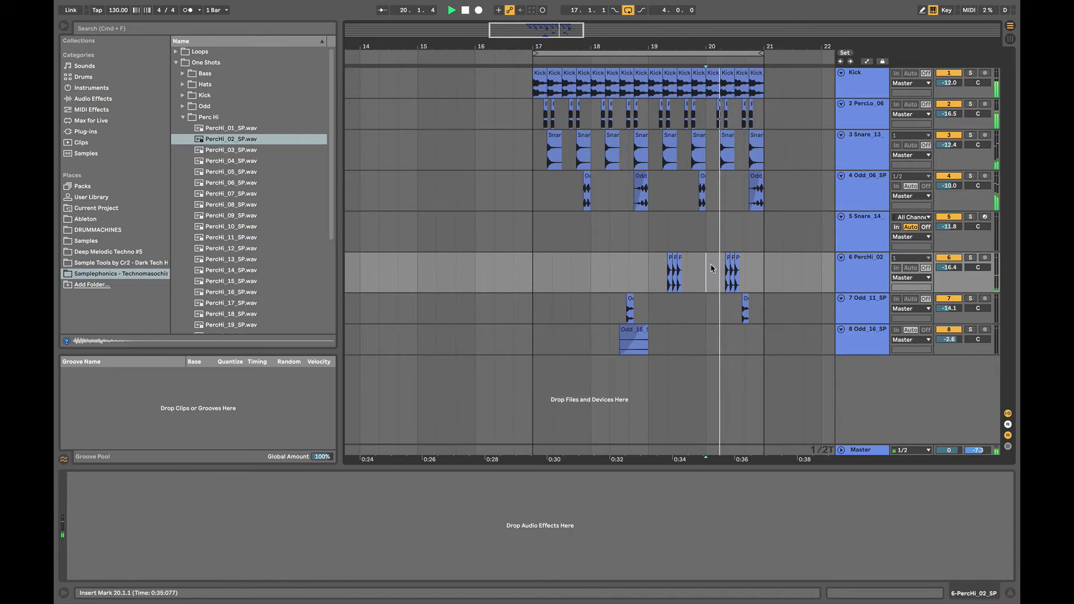
# Split the short Odd_04_SP clip at the end of bar 19 and move its first slice one sixteenth-triplet earlier.
pyautogui.click(688, 202)
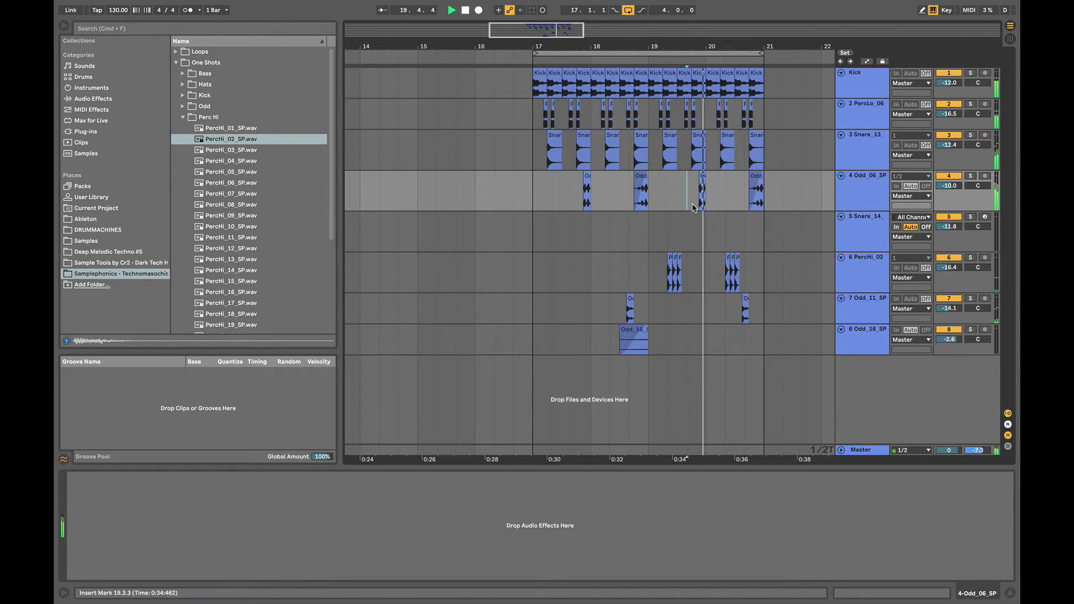
pyautogui.scroll(3, 693, 208)
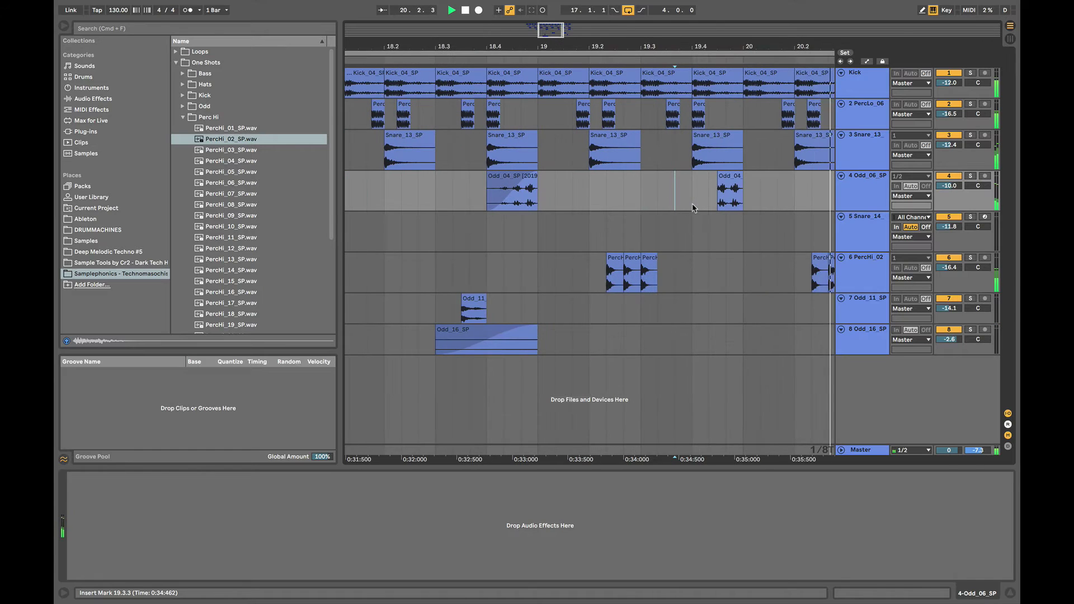
pyautogui.scroll(-2, 721, 202)
pyautogui.click(709, 201)
pyautogui.scroll(3, 719, 190)
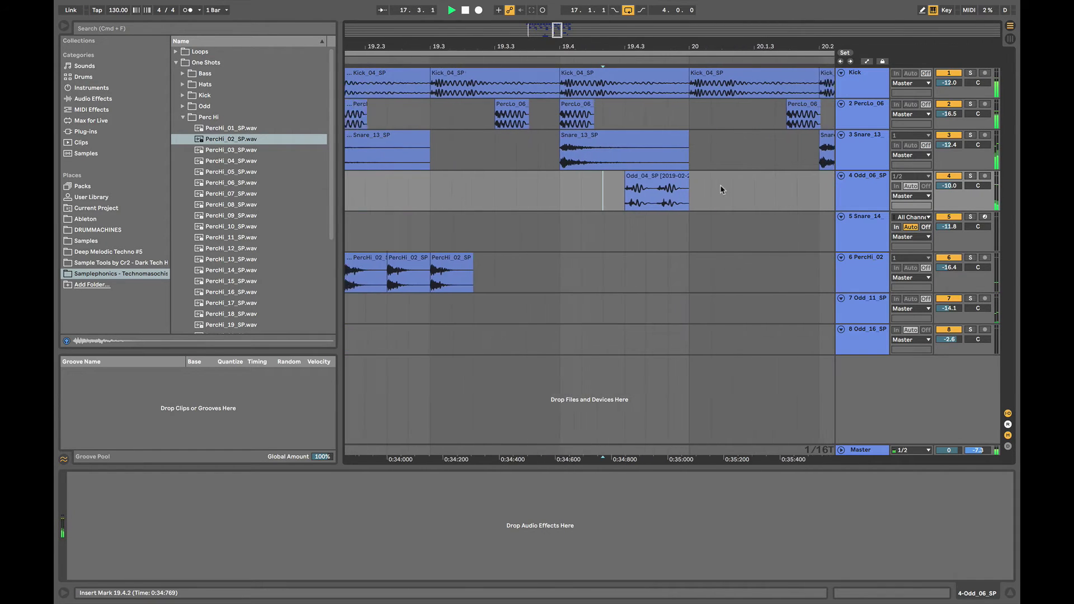
pyautogui.click(641, 184)
pyautogui.press('super+1')
pyautogui.moveTo(649, 201); pyautogui.dragTo(608, 187)
pyautogui.press('super+e')
pyautogui.click(555, 195)
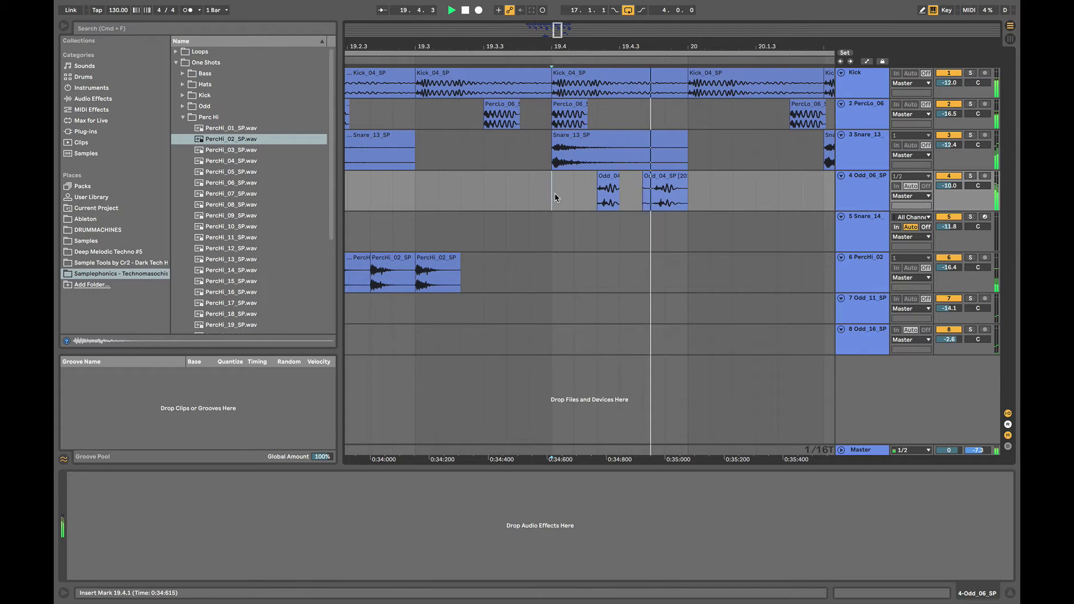
# Set the PercHi_02 track's volume to -19.4 dB while checking its hits in the groove.
pyautogui.scroll(-2, 556, 196)
pyautogui.scroll(-5, 555, 196)
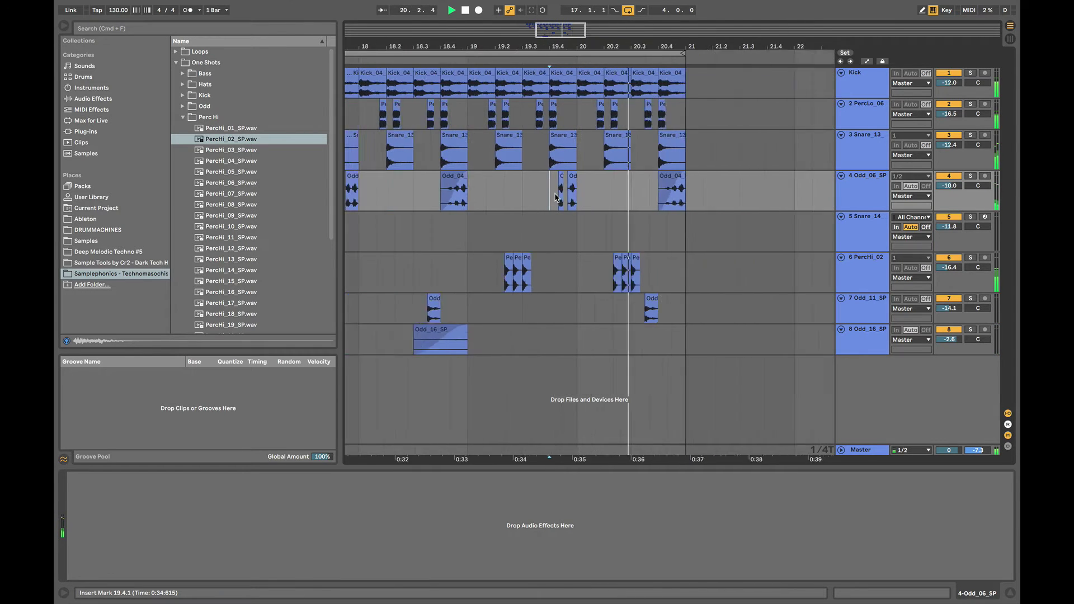
pyautogui.click(525, 288)
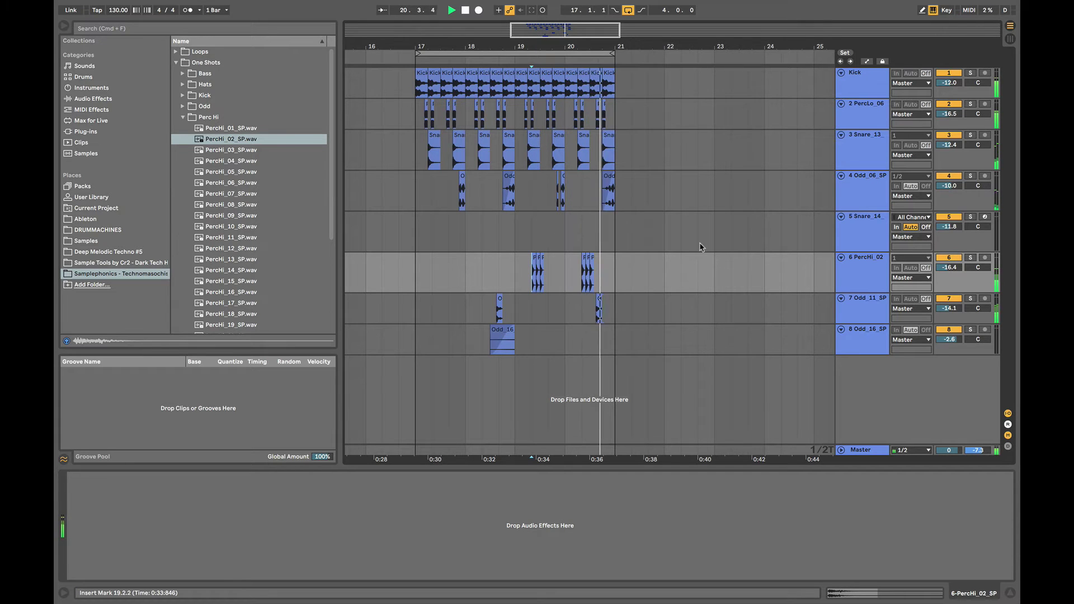
pyautogui.click(565, 288)
pyautogui.click(970, 258)
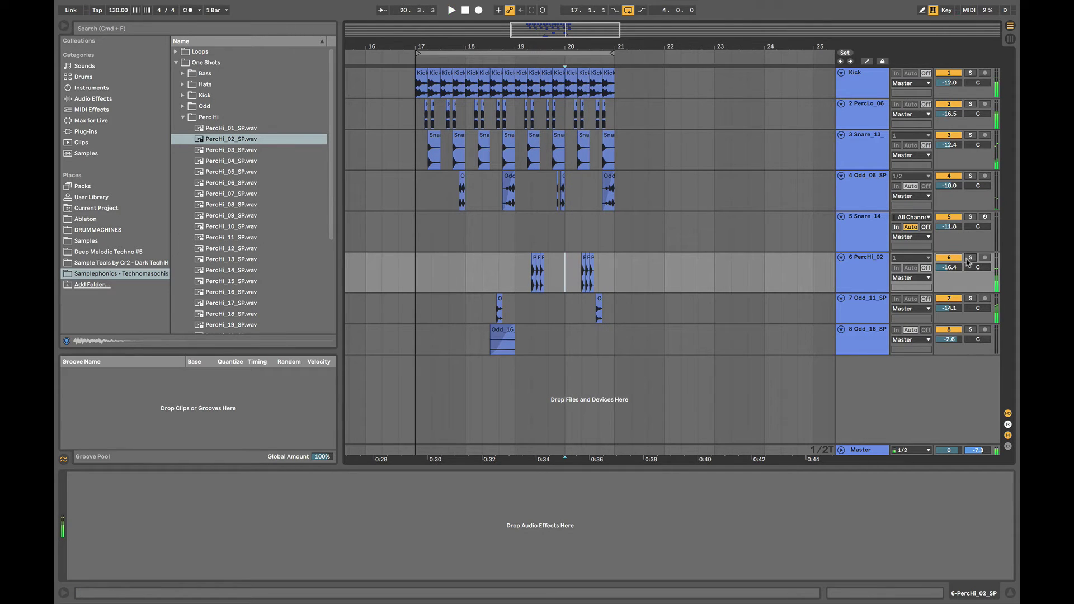
pyautogui.moveTo(950, 267); pyautogui.dragTo(949, 281)
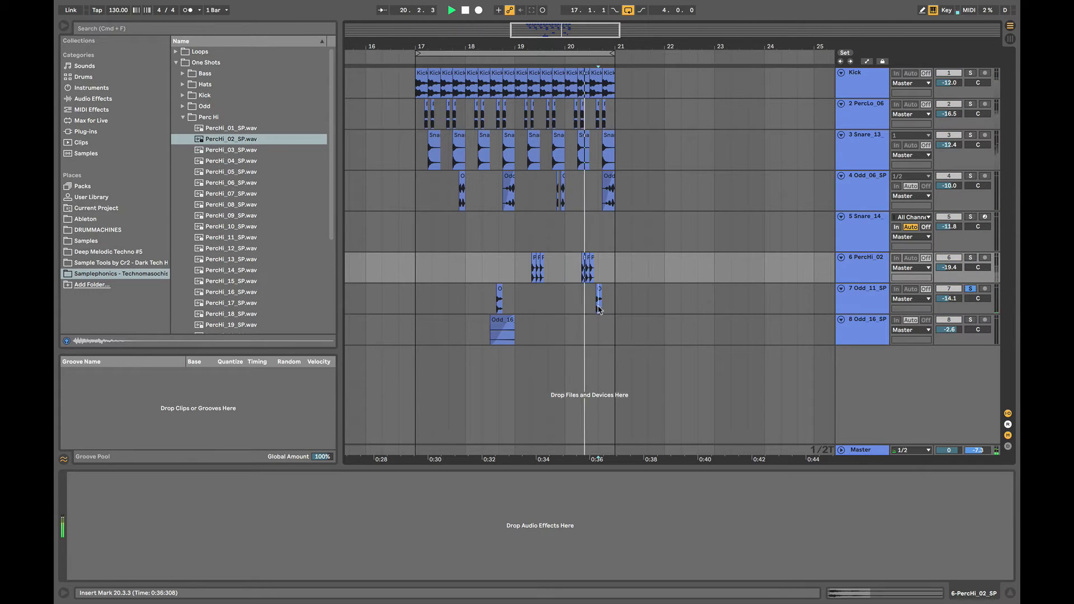
# Solo the Odd_11_SP track and play its hit at 20.3.3 on its own.
pyautogui.click(971, 288)
pyautogui.click(596, 305)
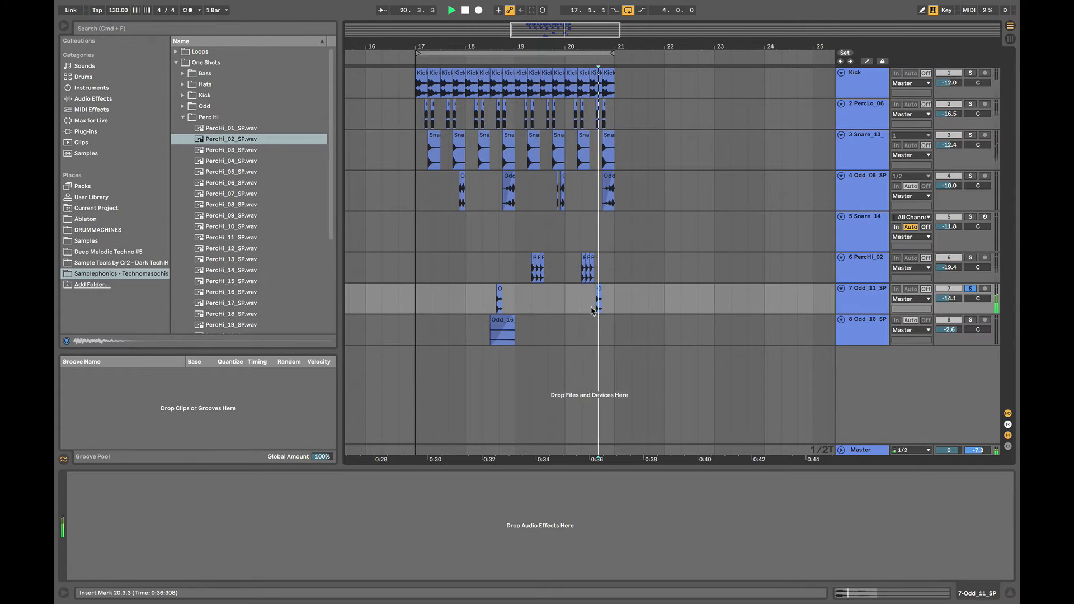
pyautogui.click(971, 290)
pyautogui.press('space')
# Add a Reverb followed by an EQ Eight from the audio effects to the Odd_11_SP track.
pyautogui.click(103, 109)
pyautogui.click(94, 99)
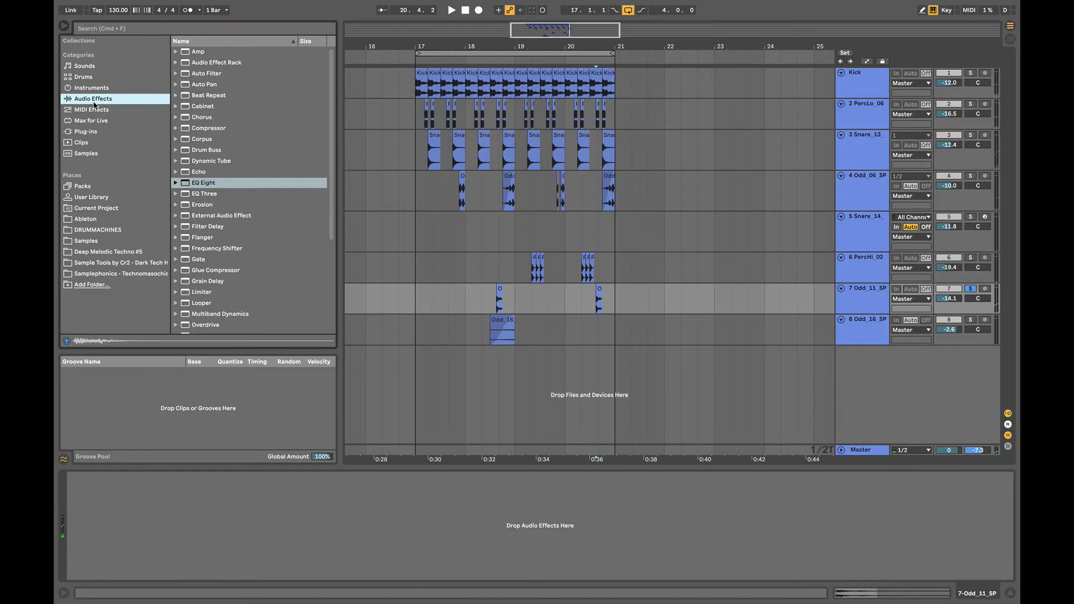
pyautogui.scroll(-5, 211, 231)
pyautogui.doubleClick(211, 252)
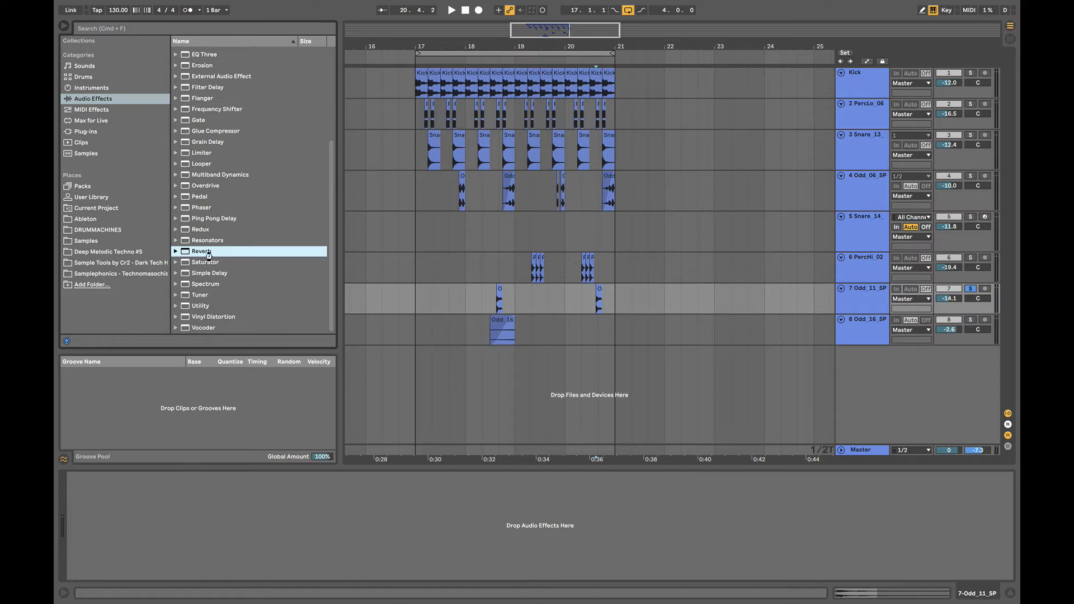
pyautogui.scroll(5, 211, 259)
pyautogui.doubleClick(210, 183)
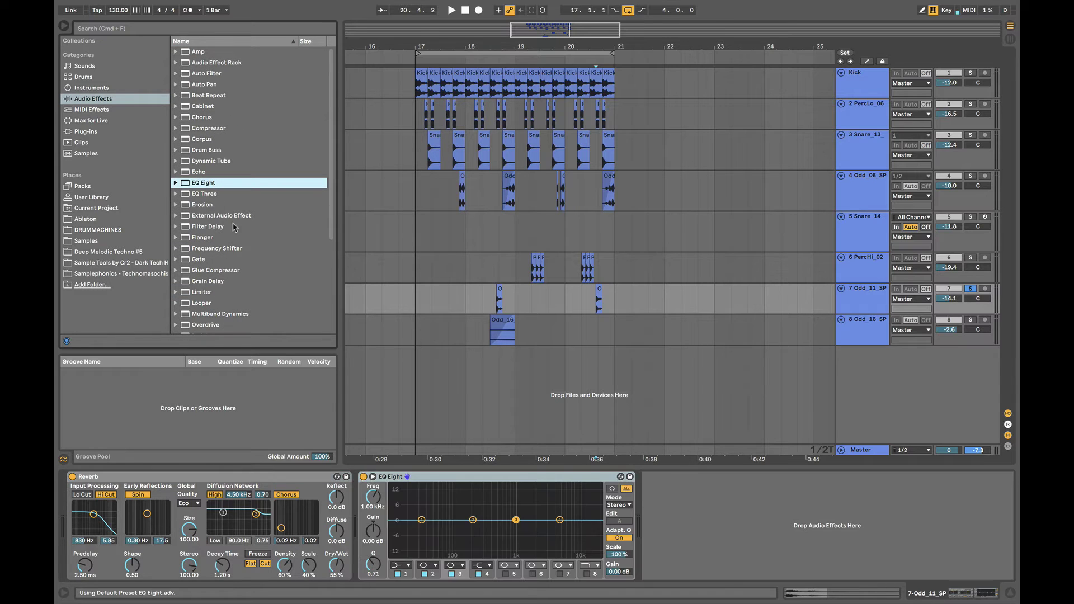
# Make the first EQ Eight band a low cut at 225 Hz and play the soloed track.
pyautogui.click(401, 565)
pyautogui.click(397, 498)
pyautogui.moveTo(373, 497); pyautogui.dragTo(373, 465)
pyautogui.press('space')
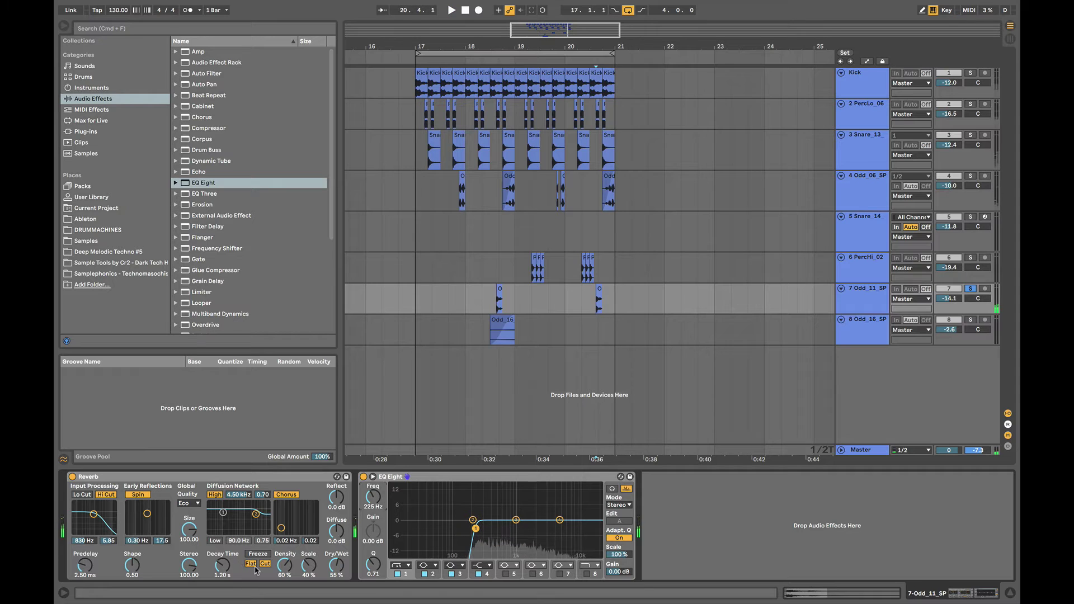
# Turn off the Reverb's Flat, Cut, Hi Cut and Spin options and set its Dry/Wet to 51 %.
pyautogui.click(250, 564)
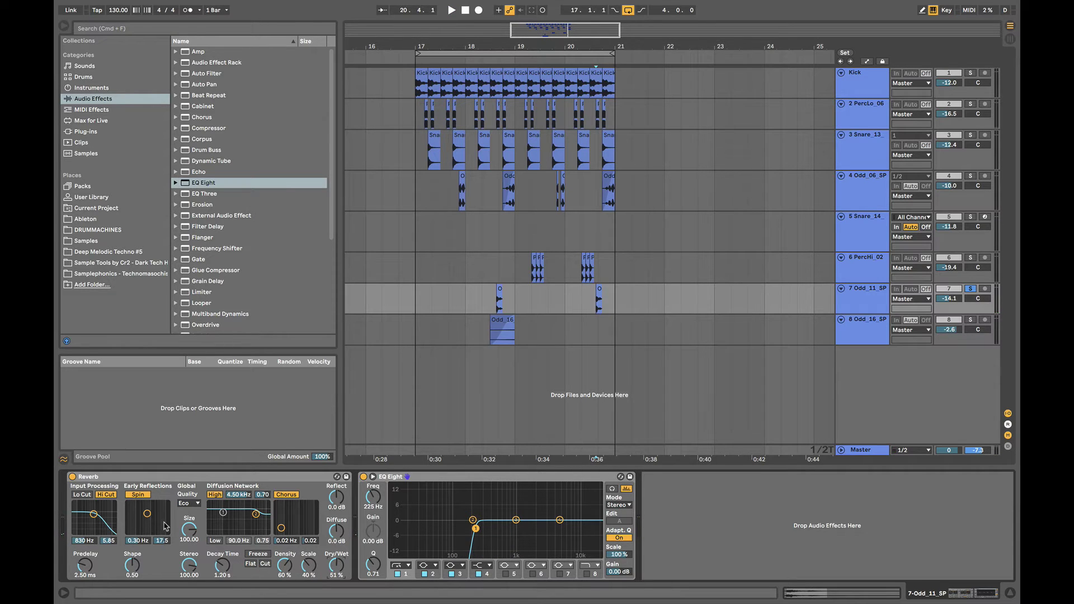
pyautogui.click(112, 494)
pyautogui.press('space')
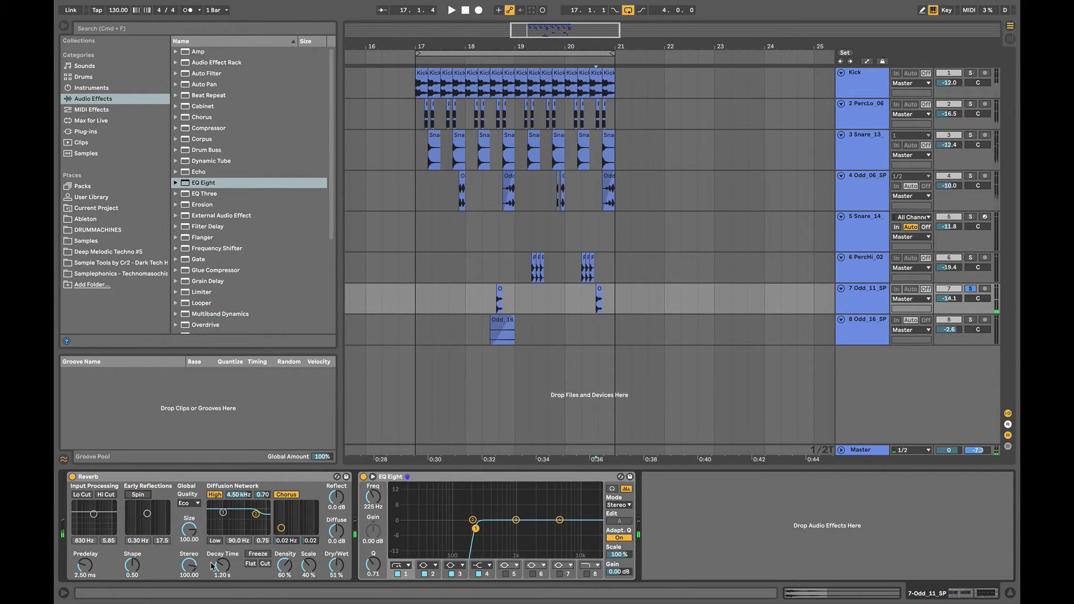
# Set the Reverb's decay time to 2.30 s and its global quality to High.
pyautogui.moveTo(218, 568); pyautogui.dragTo(218, 554)
pyautogui.press('space')
pyautogui.click(190, 503)
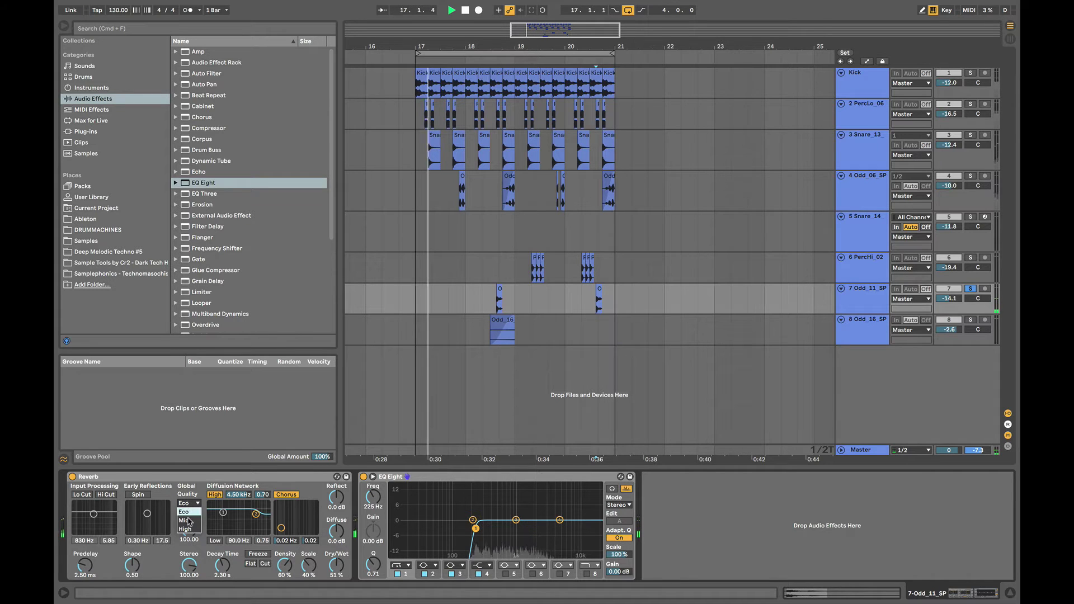
pyautogui.click(189, 528)
# Shorten the Odd_11_SP clip at 18.3.3 to about a third of its length and play it.
pyautogui.click(499, 306)
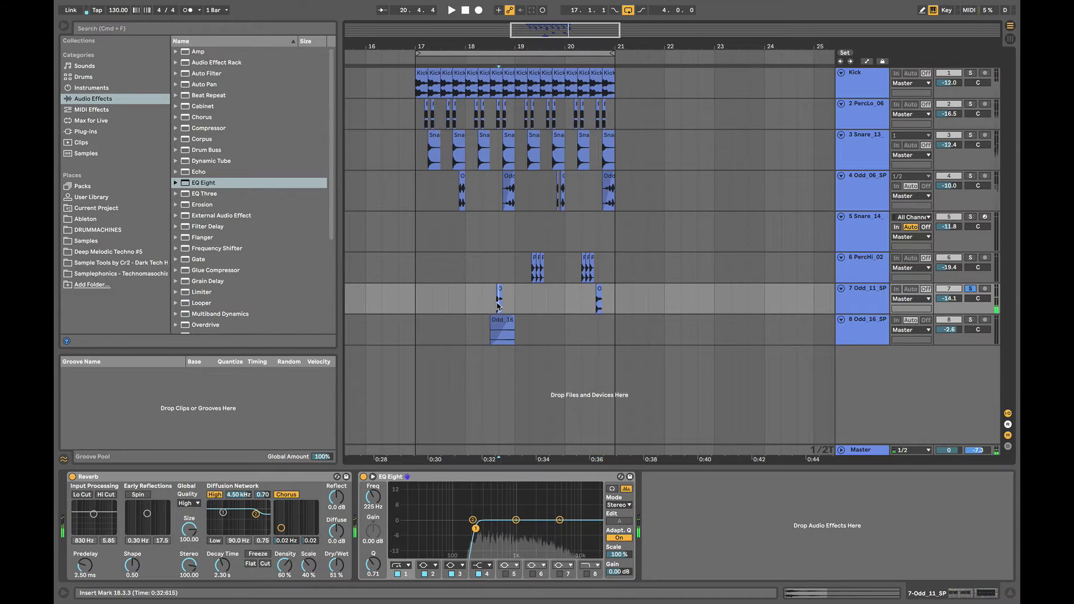
pyautogui.scroll(5, 497, 306)
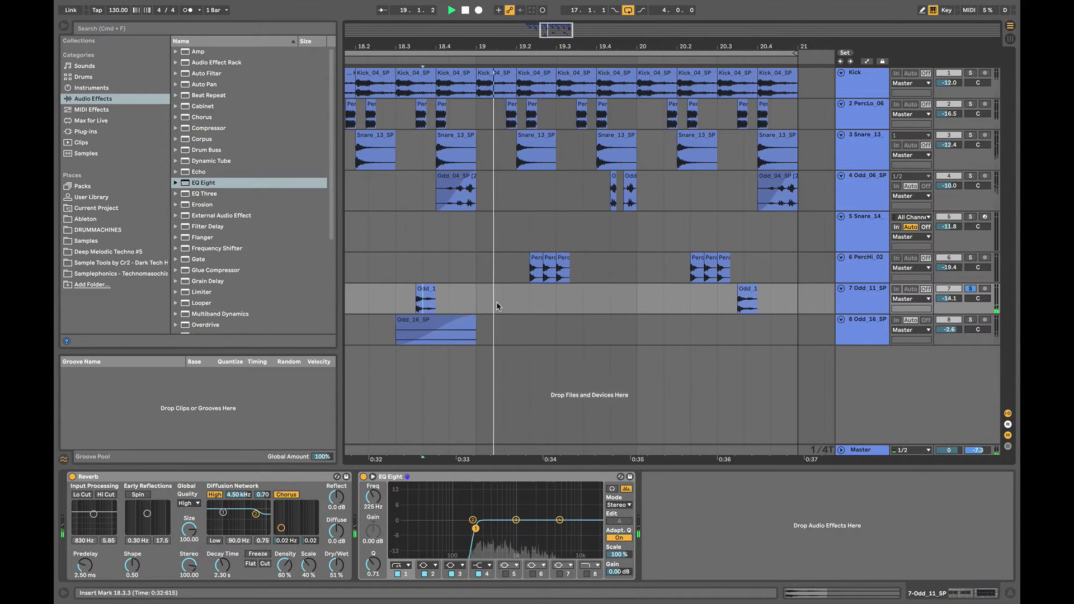
pyautogui.click(429, 289)
pyautogui.moveTo(434, 292); pyautogui.dragTo(422, 292)
pyautogui.click(409, 293)
pyautogui.press('space')
pyautogui.press('space')
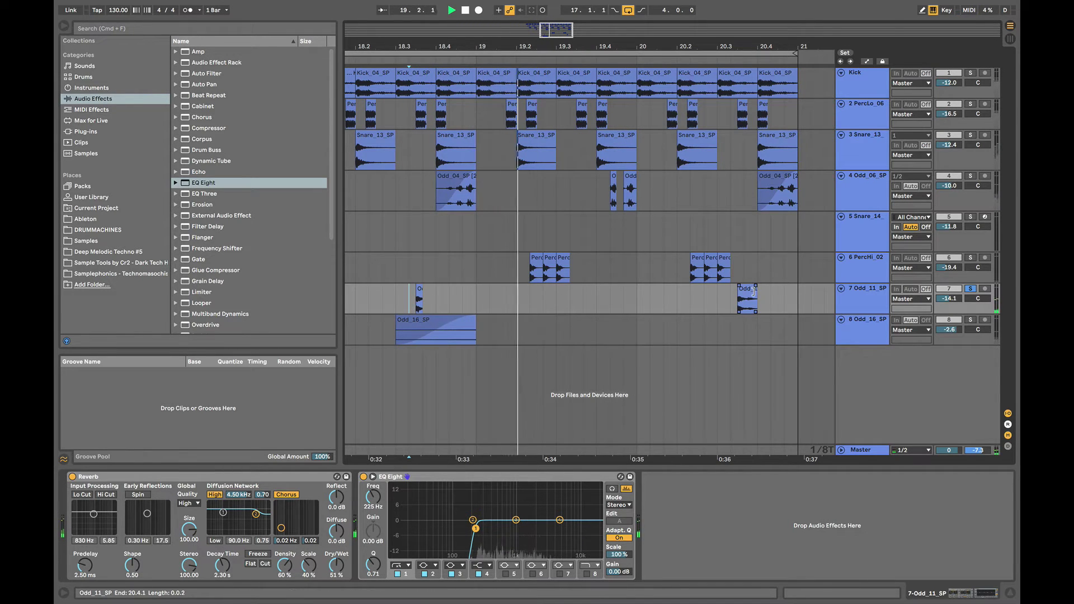
# Shorten the second Odd_11_SP clip at 20.3.3 to about a third of its length and listen to it.
pyautogui.moveTo(753, 289); pyautogui.dragTo(744, 290)
pyautogui.click(710, 299)
pyautogui.press('space')
pyautogui.press('space')
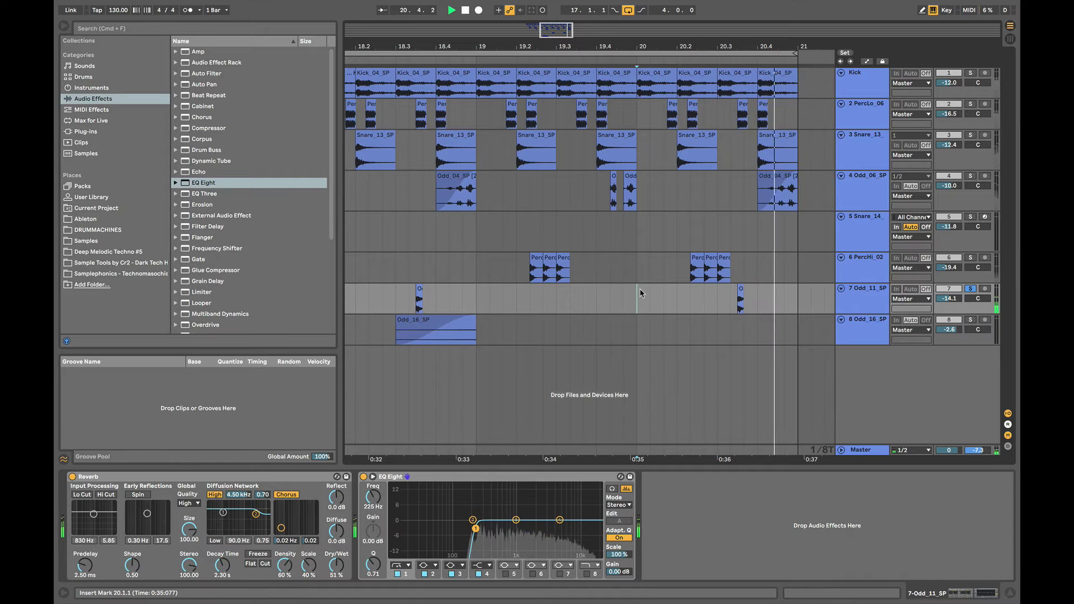
# Turn off the Odd_11_SP track's solo and play the whole groove with all tracks.
pyautogui.click(640, 270)
pyautogui.press('space')
pyautogui.press('space')
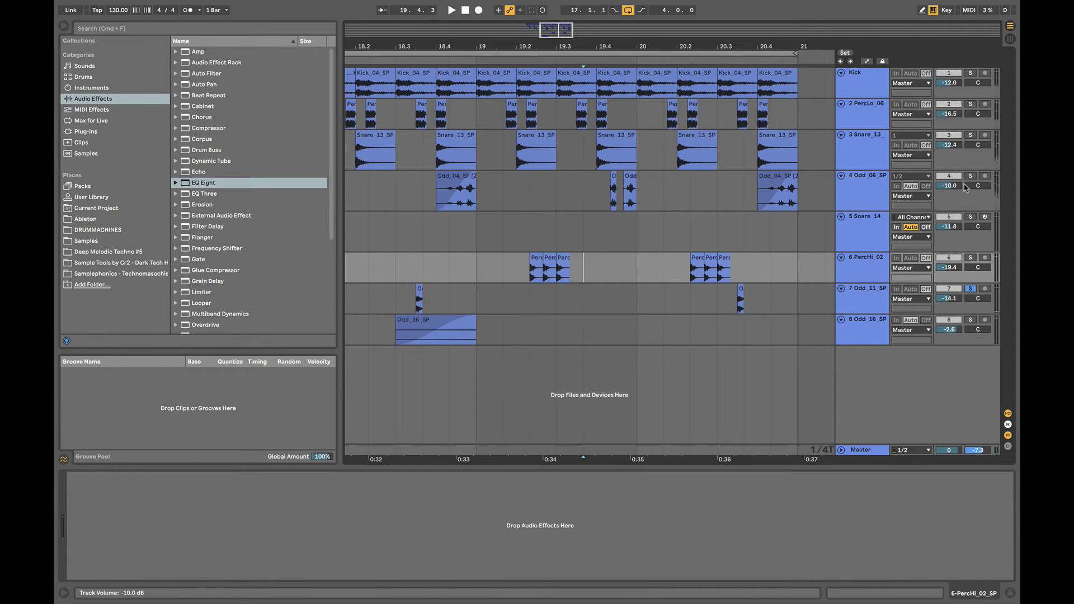
pyautogui.press('space')
pyautogui.scroll(-3, 667, 209)
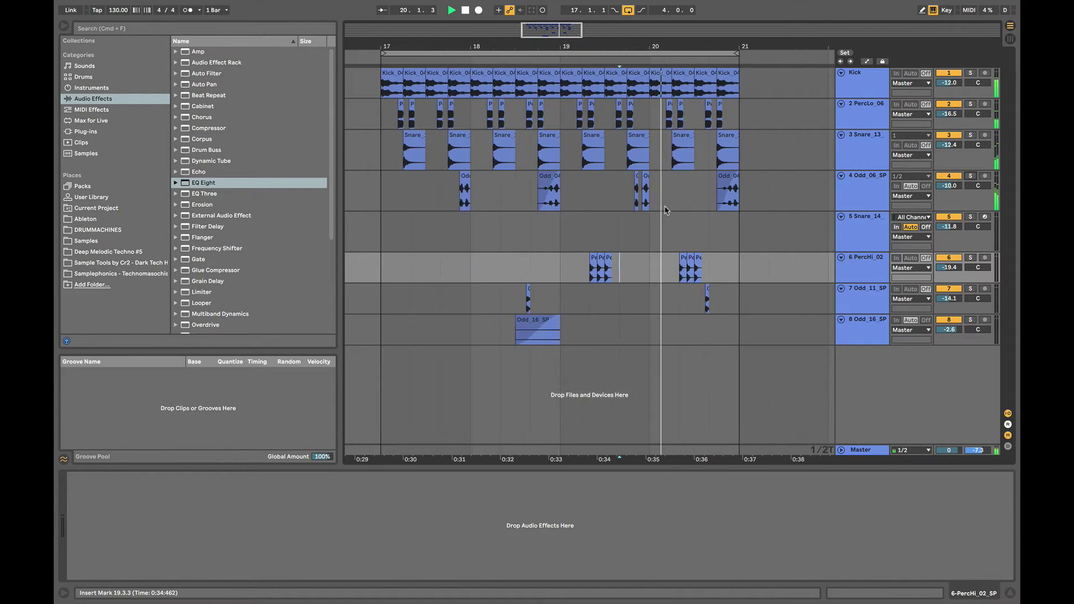
pyautogui.click(610, 188)
pyautogui.click(562, 258)
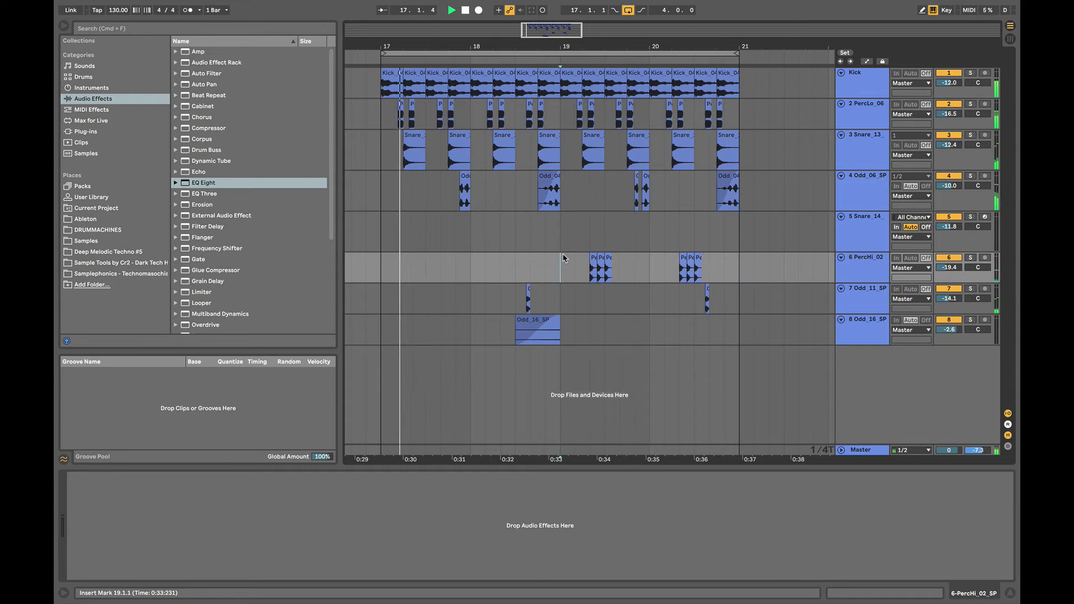
# Copy a PercHi_02 hit into bar 20 so that it ends at 20.2.1, and play the groove from 19.4.3.
pyautogui.click(395, 234)
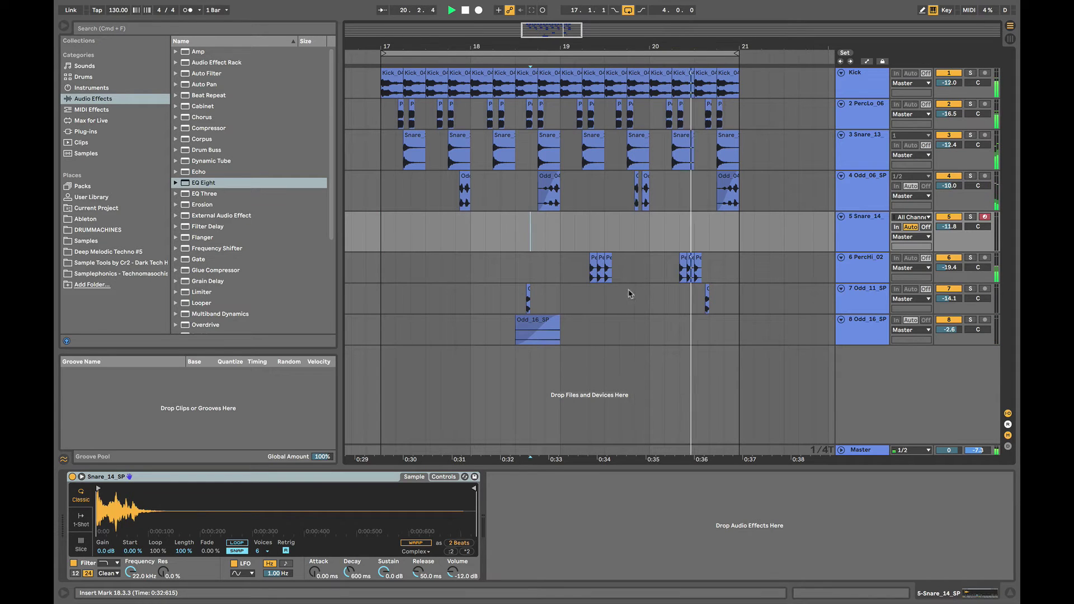
pyautogui.click(651, 234)
pyautogui.press('space')
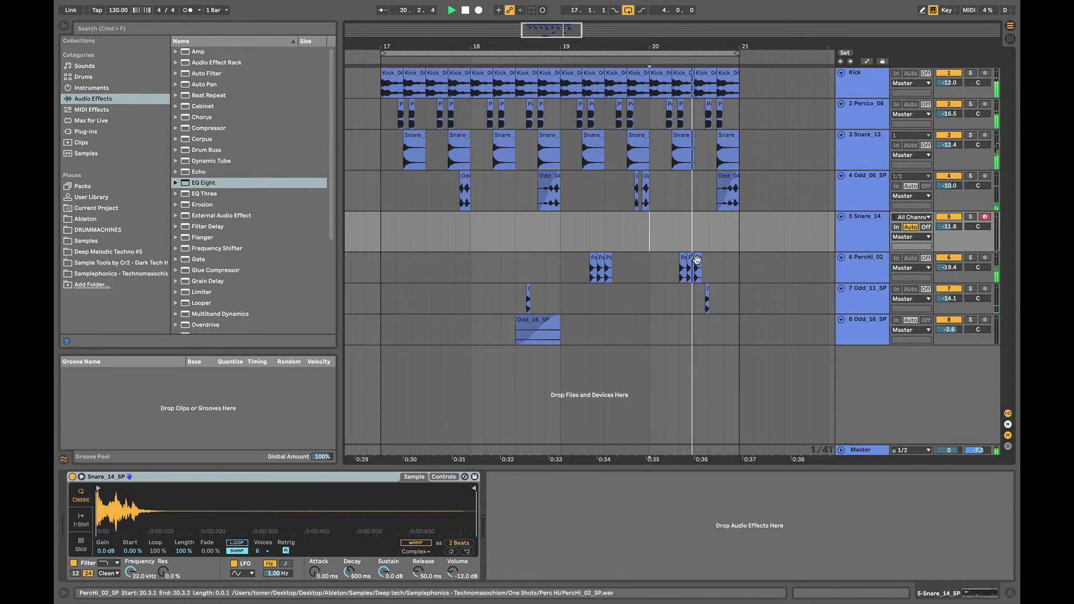
pyautogui.press('space')
pyautogui.moveTo(697, 260); pyautogui.dragTo(671, 268)
pyautogui.press('super+1')
pyautogui.click(643, 276)
pyautogui.press('space')
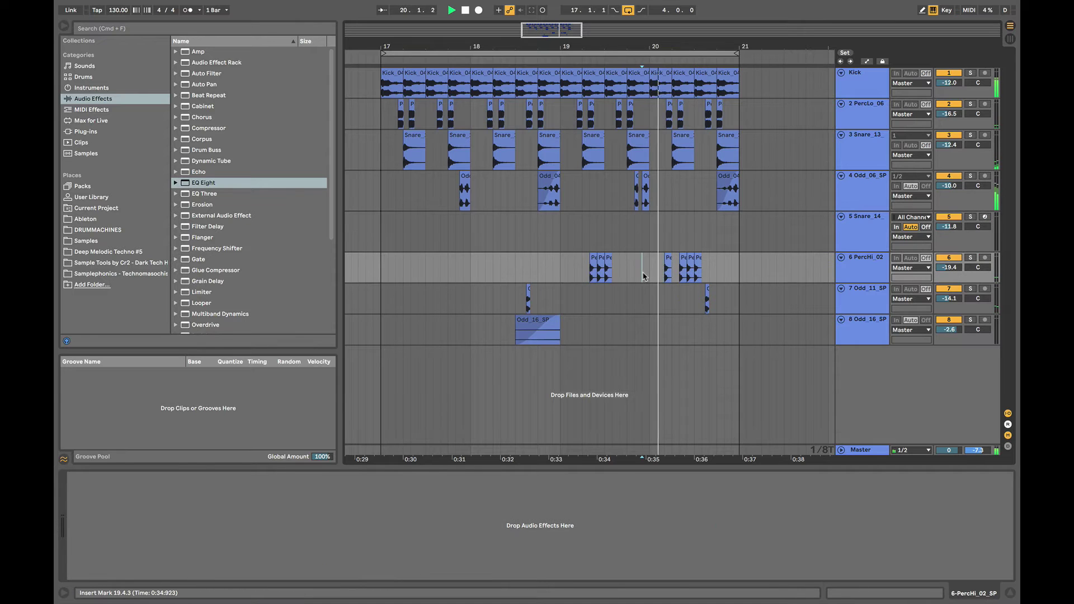
pyautogui.scroll(-5, 650, 271)
pyautogui.scroll(4, 650, 271)
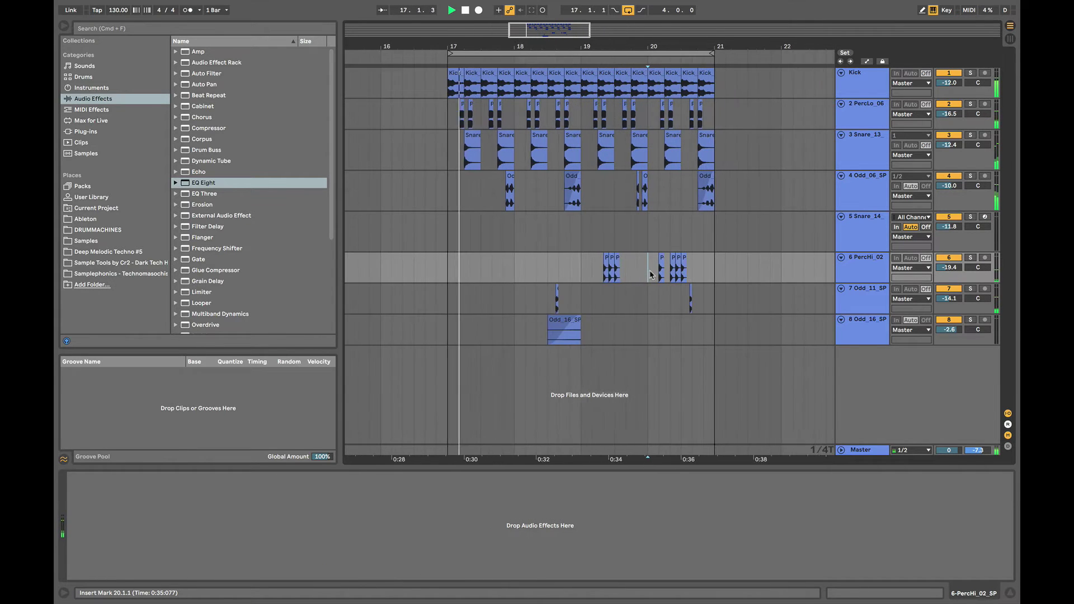
pyautogui.hscroll(-1, 650, 271)
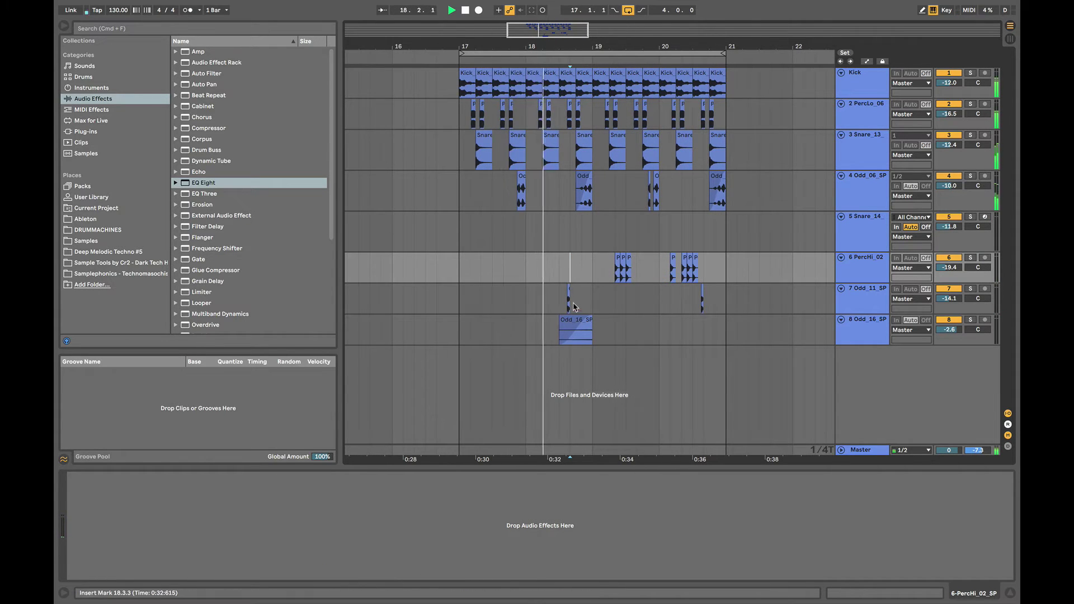
# Boost the Odd_16_SP clip's gain to 13.8 dB and set its track volume to -8.1 dB while the groove plays.
pyautogui.press('super+1')
pyautogui.click(561, 337)
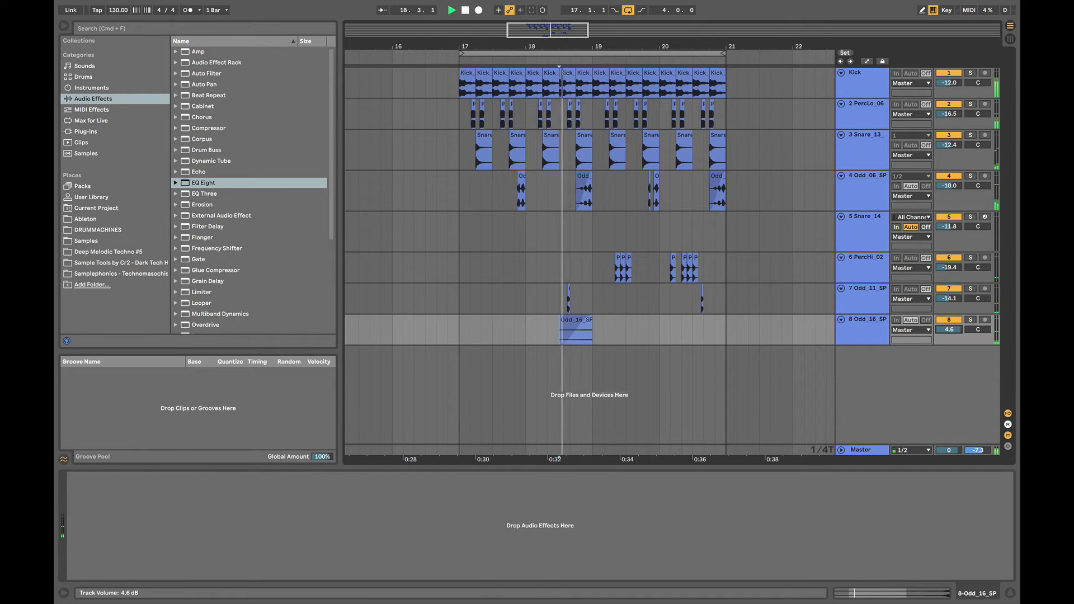
pyautogui.doubleClick(566, 330)
pyautogui.press('space')
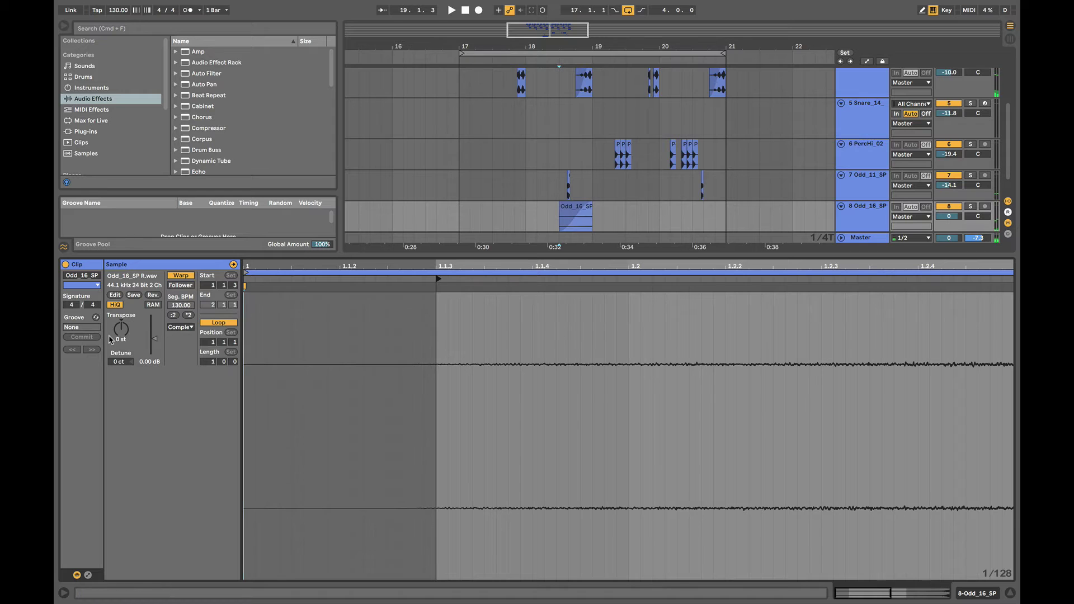
pyautogui.hotkey('shift', 'Tab')
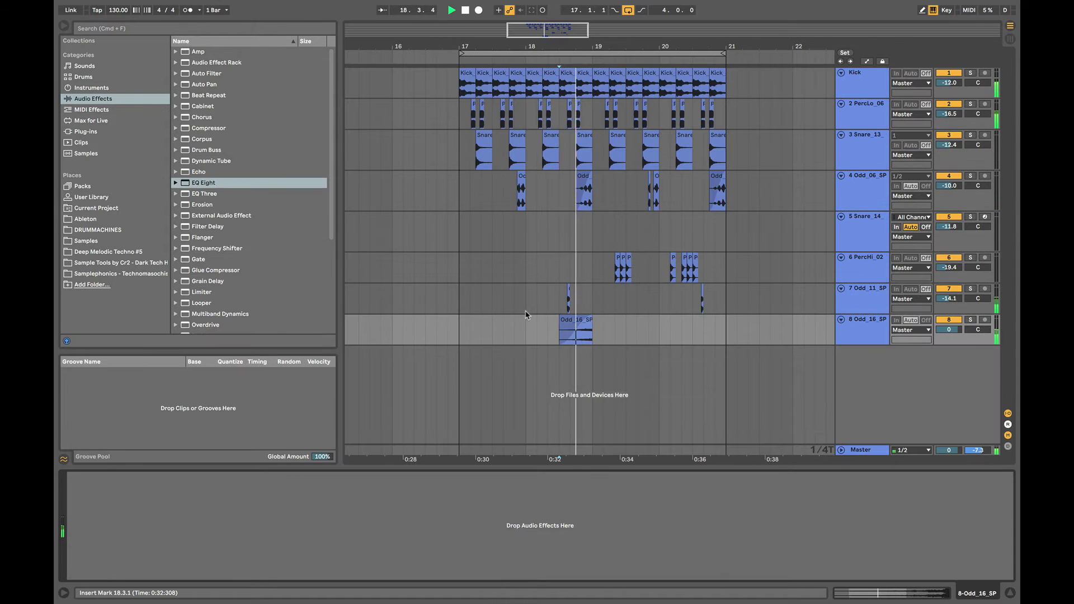
pyautogui.scroll(-3, 528, 321)
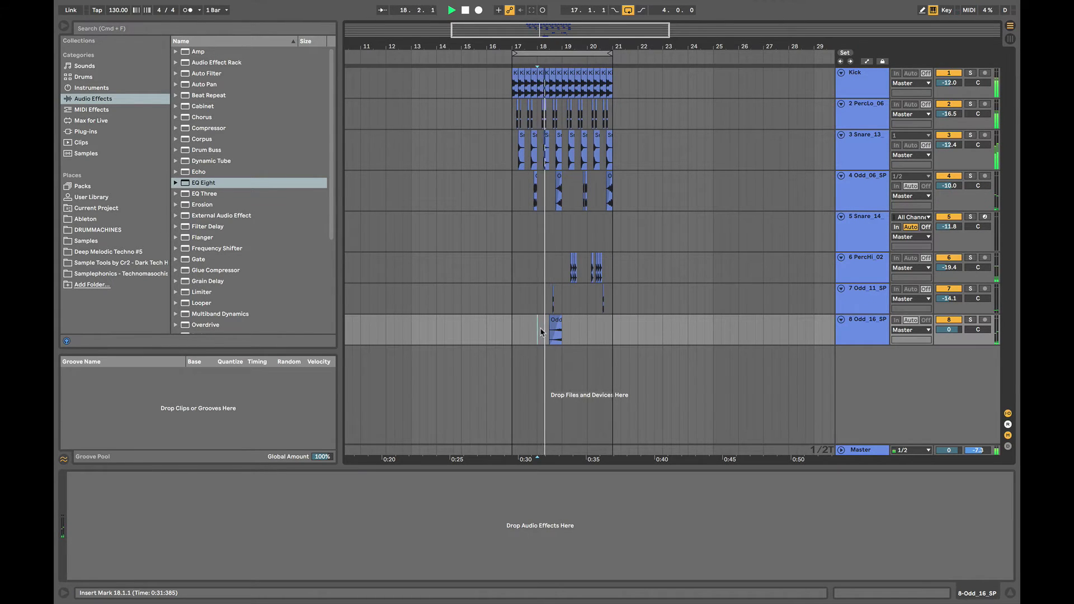
pyautogui.moveTo(949, 329); pyautogui.dragTo(960, 330)
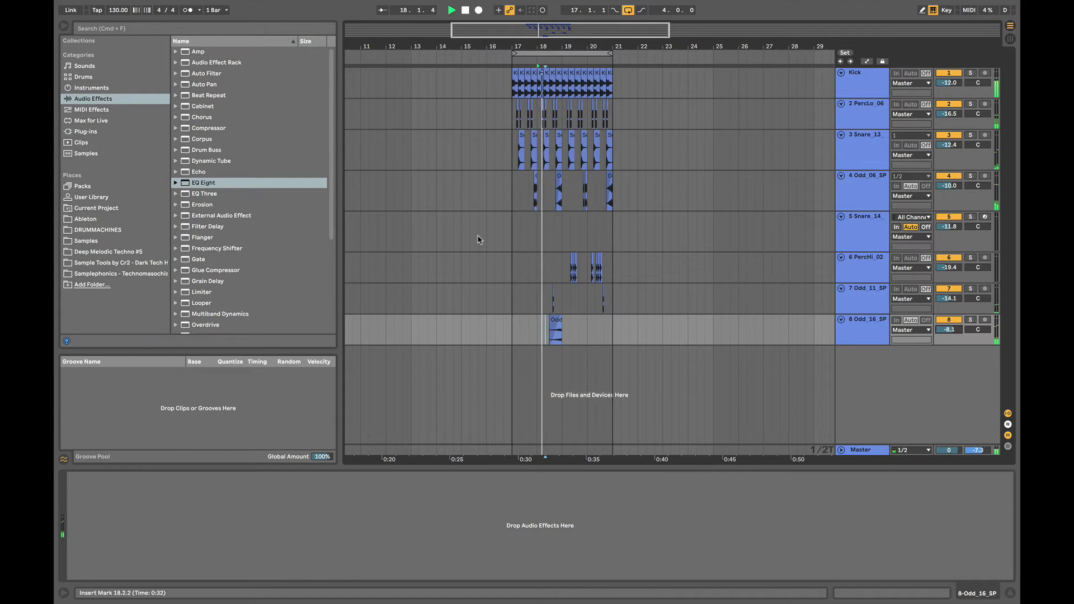
# Add EQ Eight to the Odd_16_SP track and make band 1 a low cut at 47.7 Hz.
pyautogui.moveTo(203, 182); pyautogui.dragTo(139, 544)
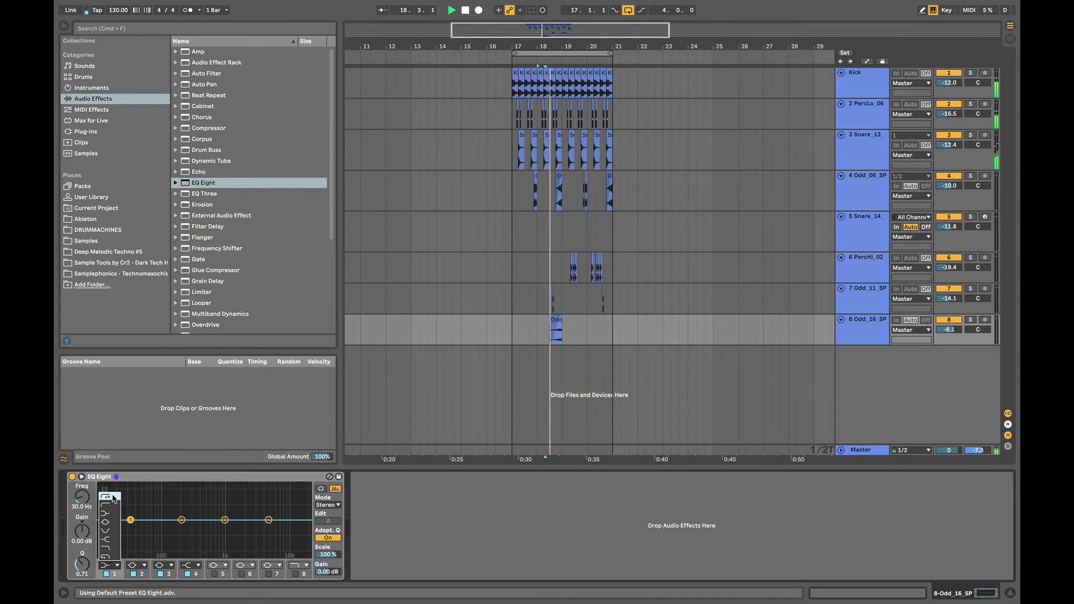
pyautogui.click(107, 573)
# Add Simple Delay after the EQ with unsynced times of 1 ms left and 15 ms right, and dry/wet at 100%.
pyautogui.scroll(-5, 234, 295)
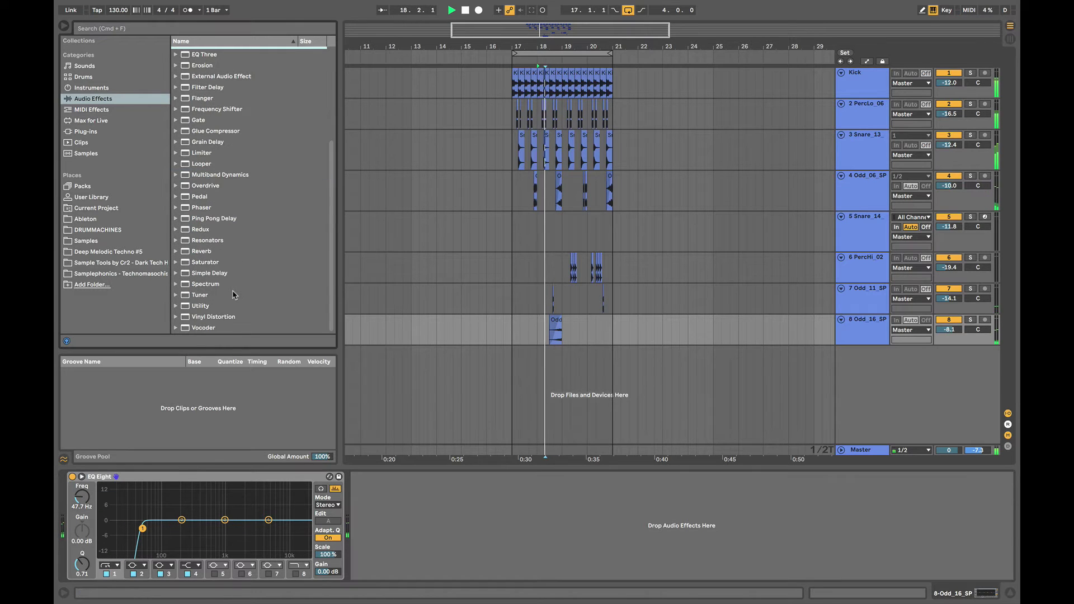
pyautogui.click(226, 220)
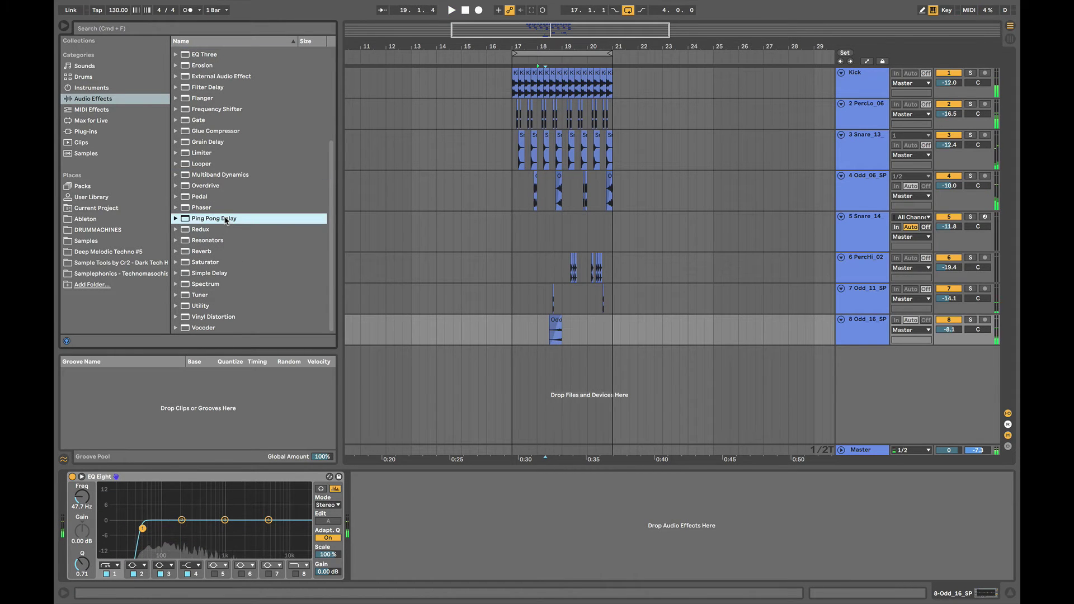
pyautogui.click(218, 251)
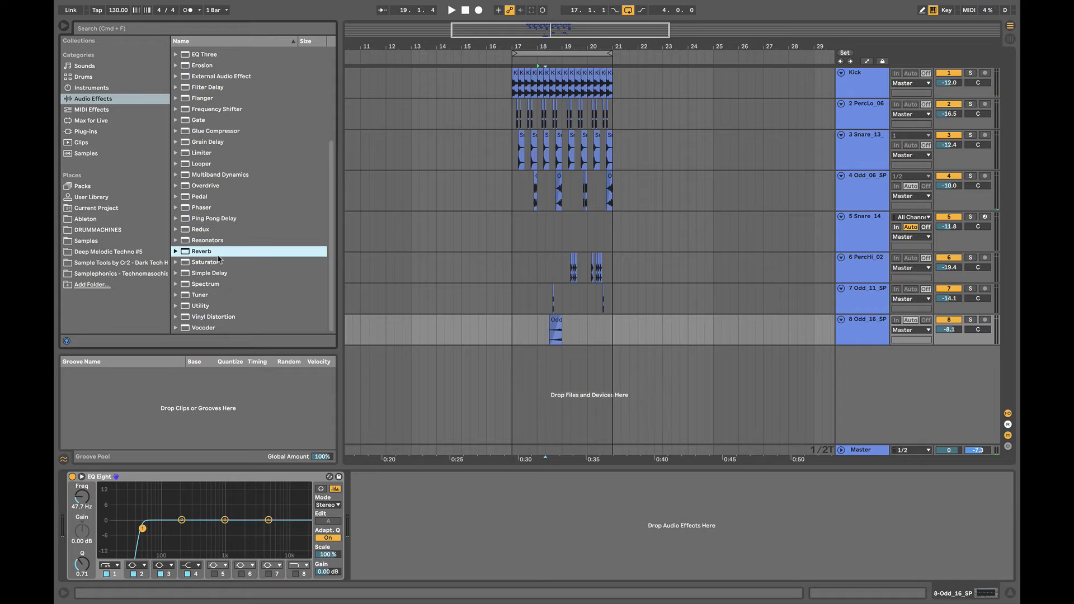
pyautogui.click(218, 262)
pyautogui.doubleClick(219, 272)
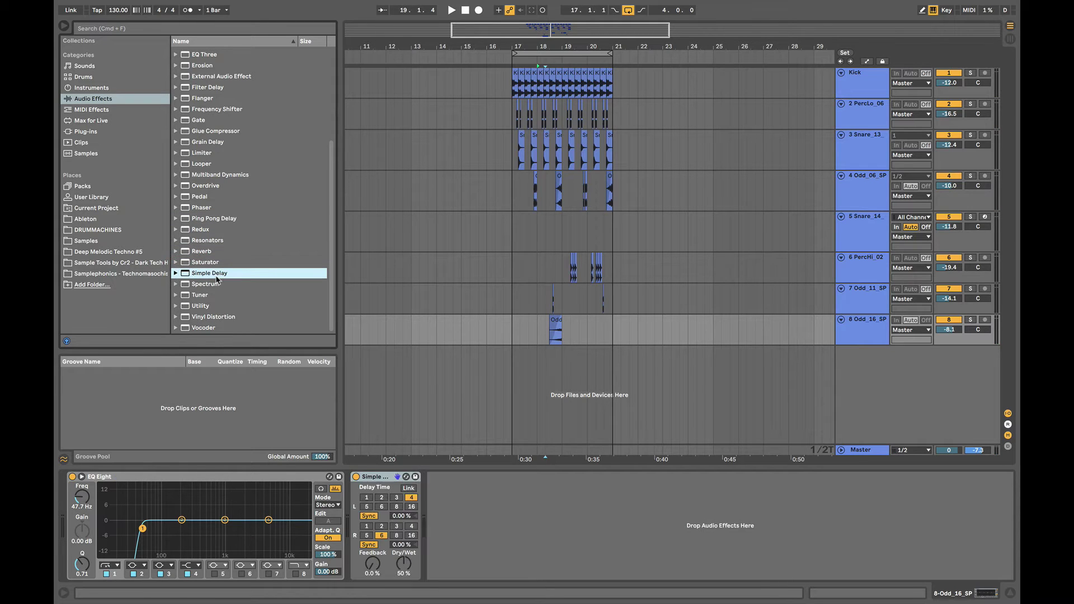
pyautogui.moveTo(403, 562); pyautogui.dragTo(403, 537)
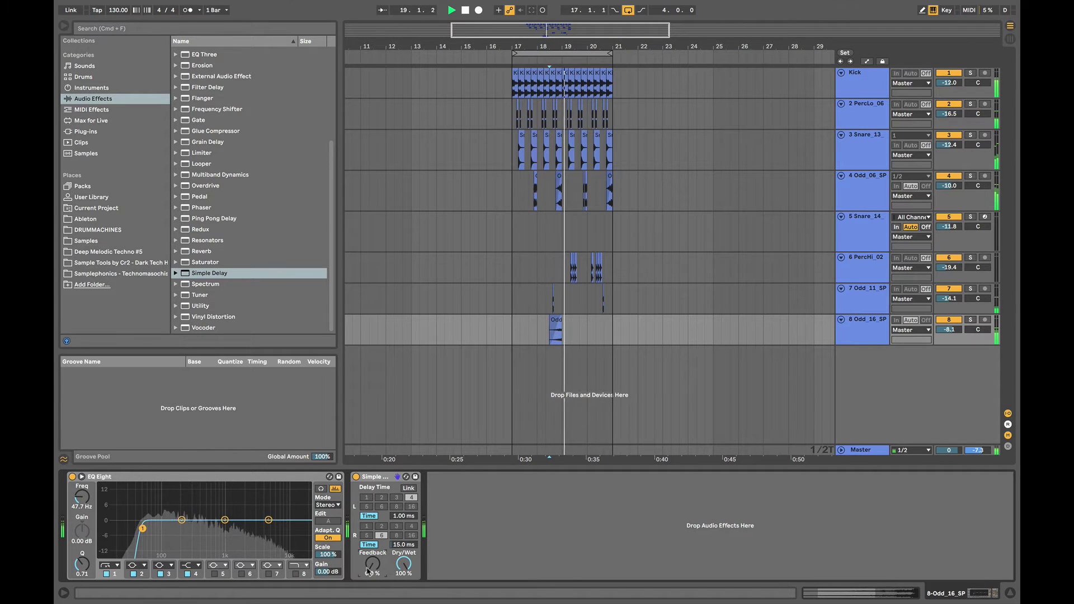
# Play the groove from the Odd_16_SP clip and check the clip's sample settings.
pyautogui.press('space')
pyautogui.click(555, 321)
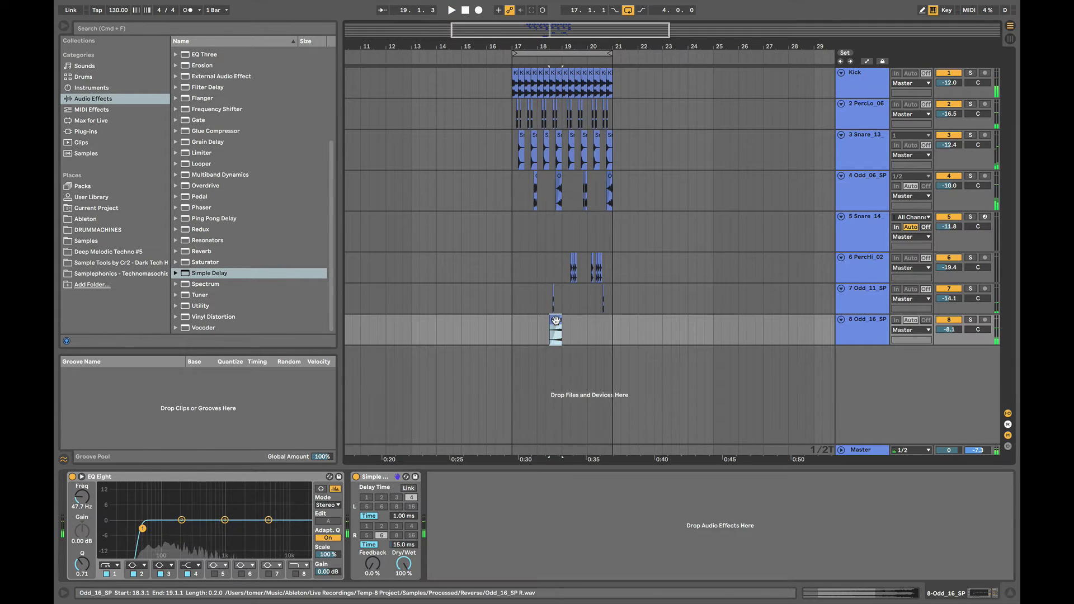
pyautogui.doubleClick(555, 320)
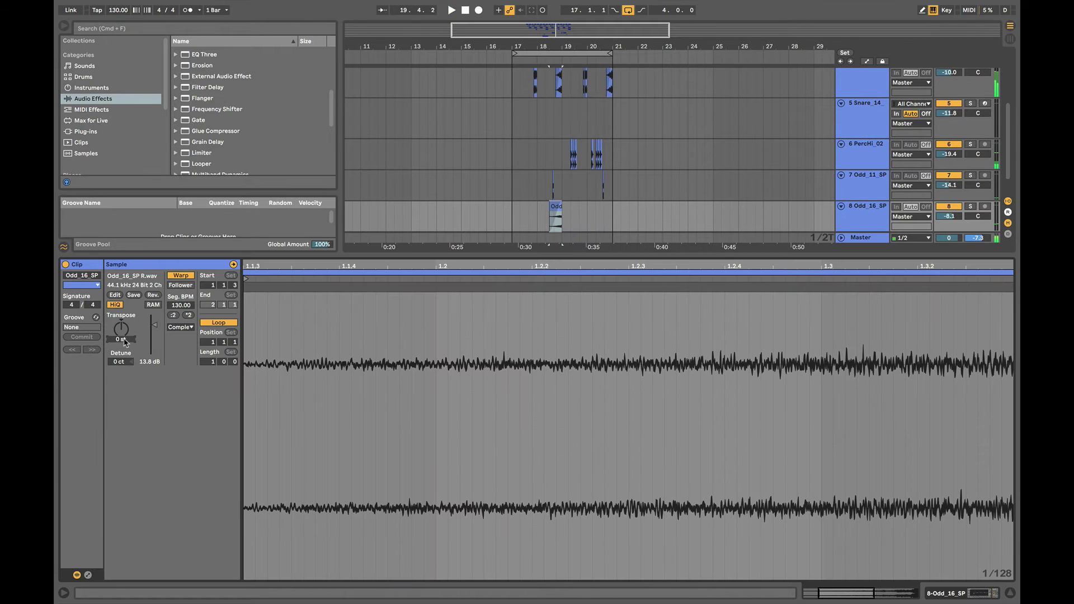
pyautogui.hotkey('shift', 'Tab')
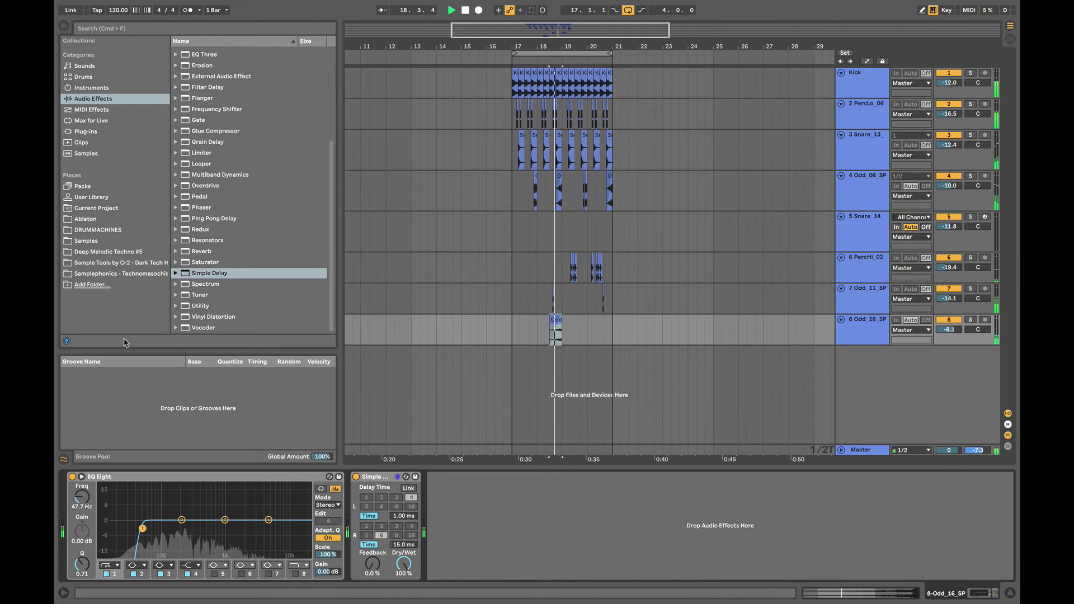
# Add Reverb after the Simple Delay and raise its predelay to 238 ms and decay time to 5.21 s.
pyautogui.doubleClick(202, 251)
pyautogui.press('space')
pyautogui.moveTo(440, 569); pyautogui.dragTo(440, 506)
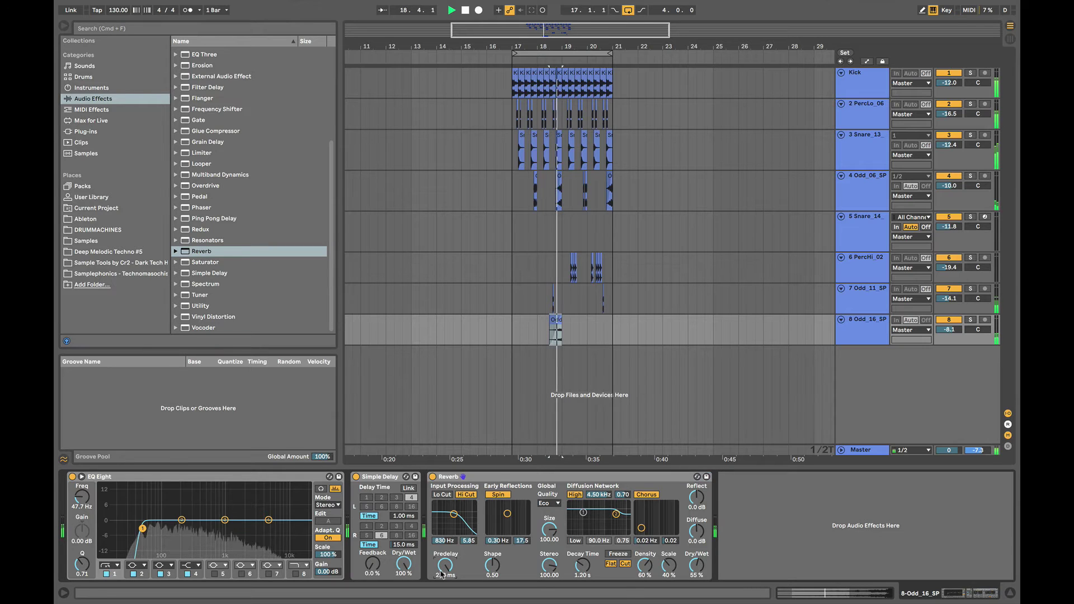
pyautogui.moveTo(577, 565); pyautogui.dragTo(578, 542)
# Turn off the reverb's Spin and Hi Cut, set its quality to High and its dry/wet to 49%.
pyautogui.click(498, 495)
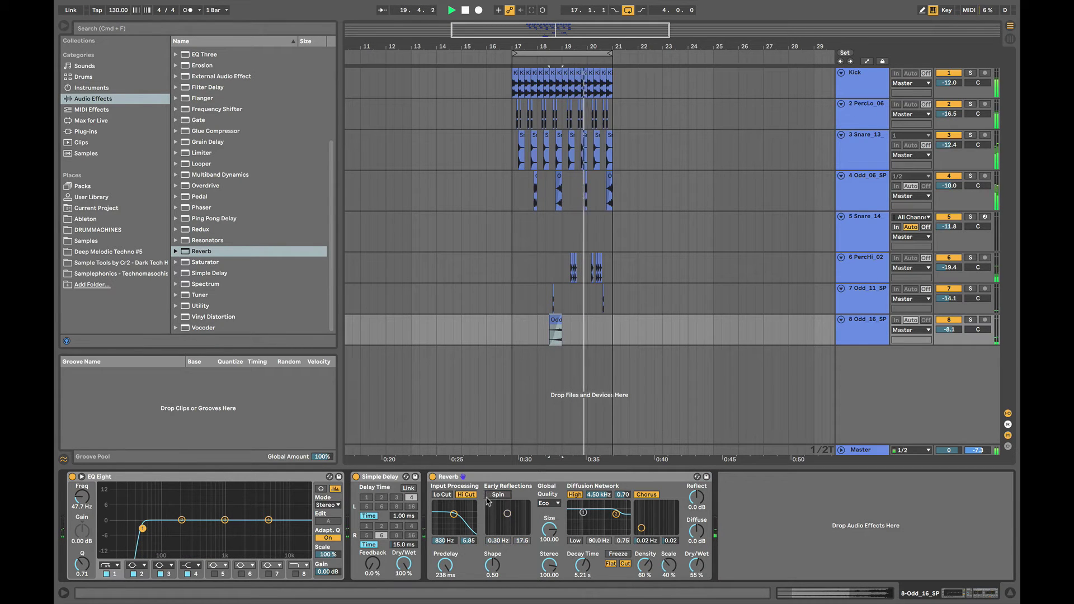
pyautogui.click(466, 494)
pyautogui.click(547, 503)
pyautogui.click(545, 528)
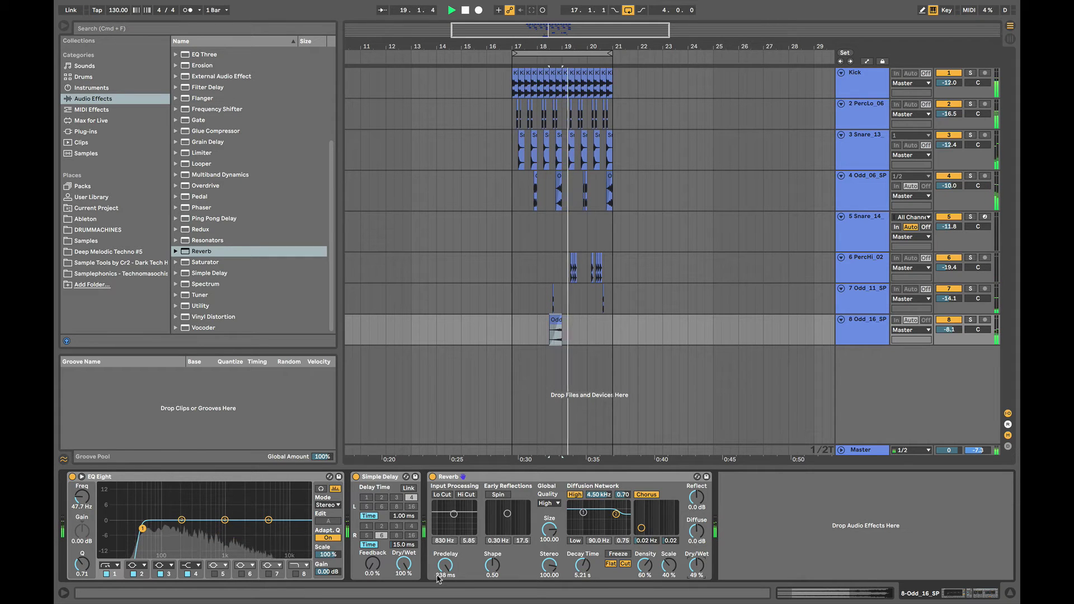
# Set the reverb's predelay to 51.6 ms and decay time to 1.12 s, and listen from the Odd_16_SP clip.
pyautogui.moveTo(445, 566); pyautogui.dragTo(446, 587)
pyautogui.moveTo(578, 569); pyautogui.dragTo(578, 593)
pyautogui.click(554, 333)
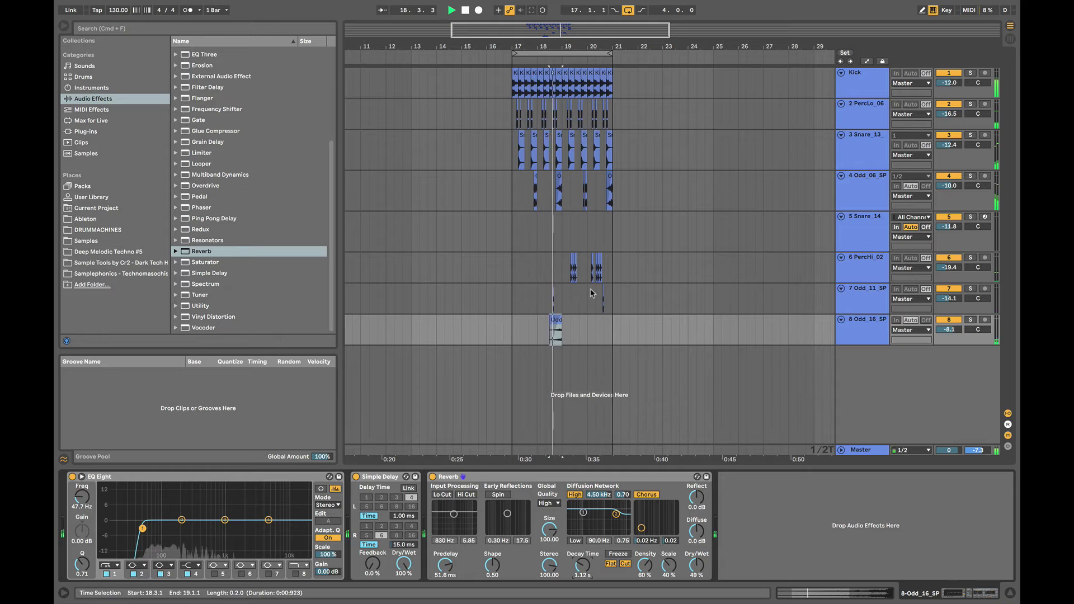
pyautogui.click(544, 340)
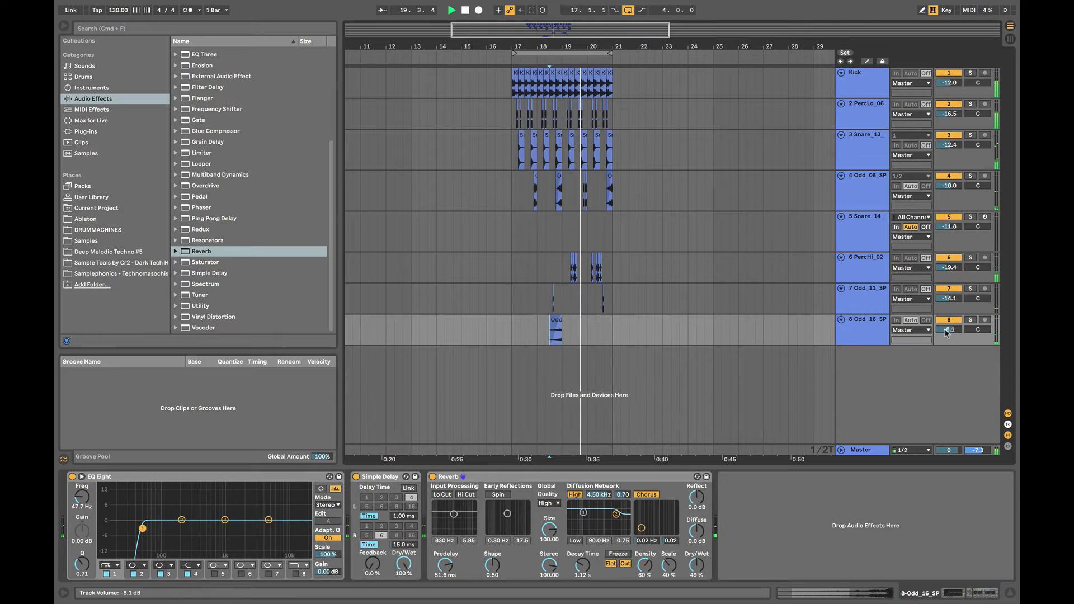
# Play the whole groove from 17.1.1 and listen again from 18.3.3.
pyautogui.click(536, 204)
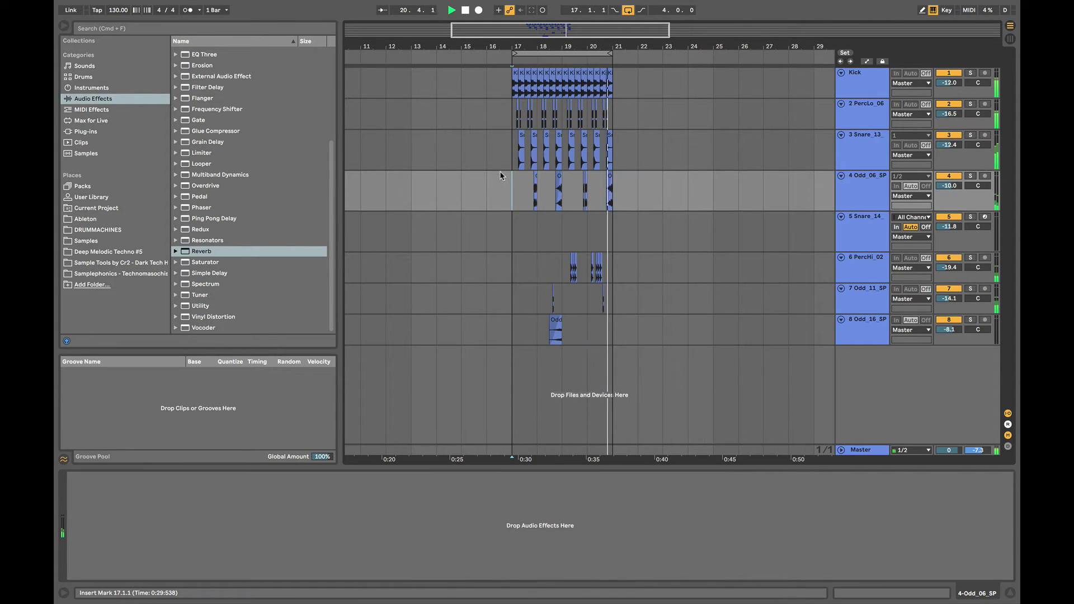
pyautogui.scroll(3, 536, 204)
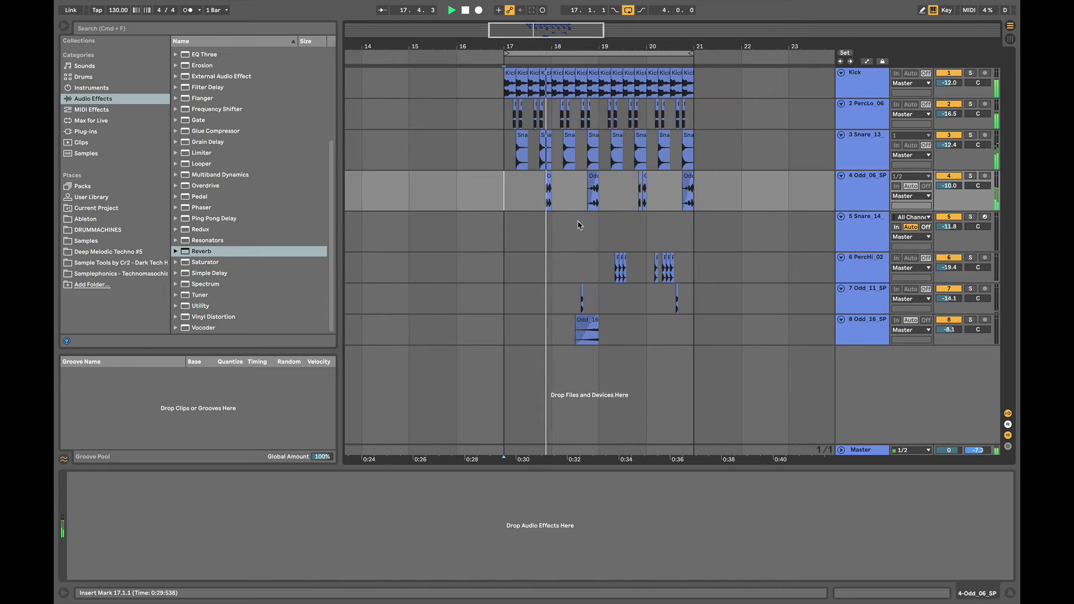
pyautogui.press('-')
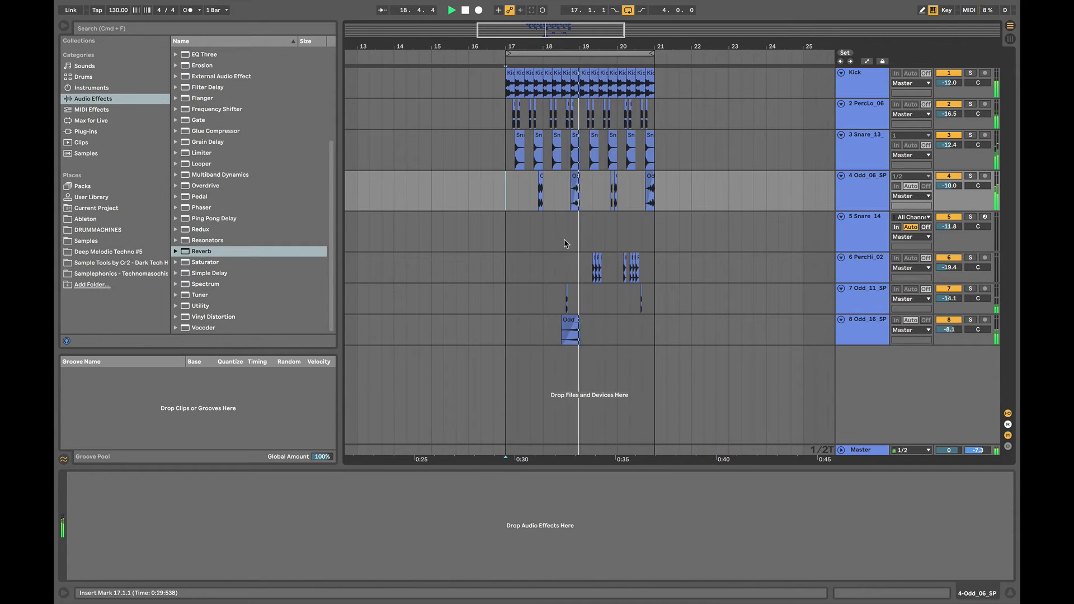
pyautogui.click(568, 238)
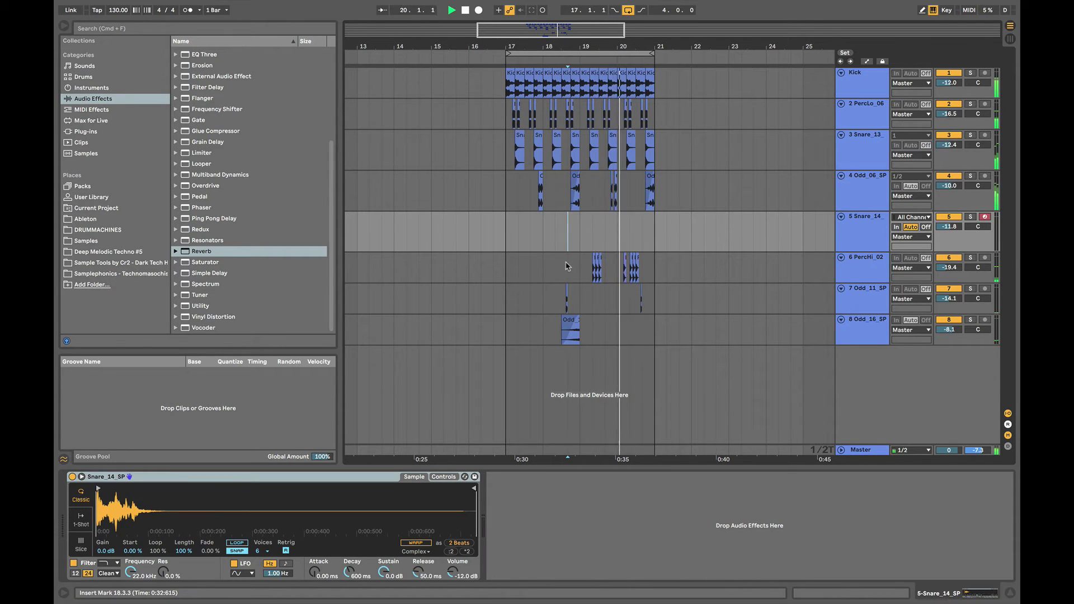
# Set the PercHi_02 track volume to -14.6 dB and play the groove from 19.1.1.
pyautogui.click(572, 260)
pyautogui.press('super+3')
pyautogui.click(574, 263)
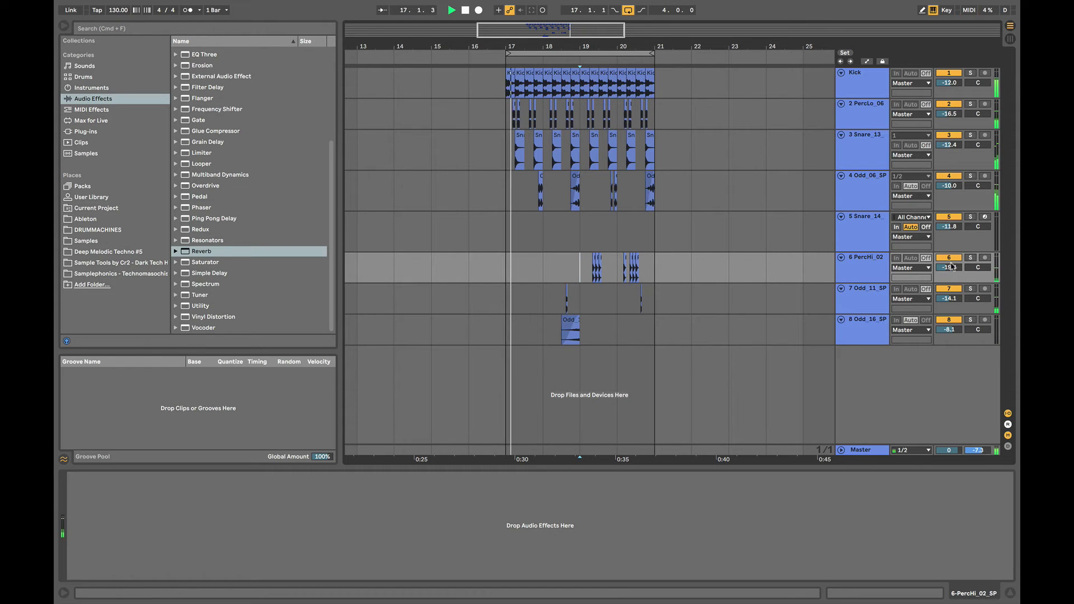
pyautogui.moveTo(949, 267); pyautogui.dragTo(949, 254)
pyautogui.press('space')
pyautogui.press('space')
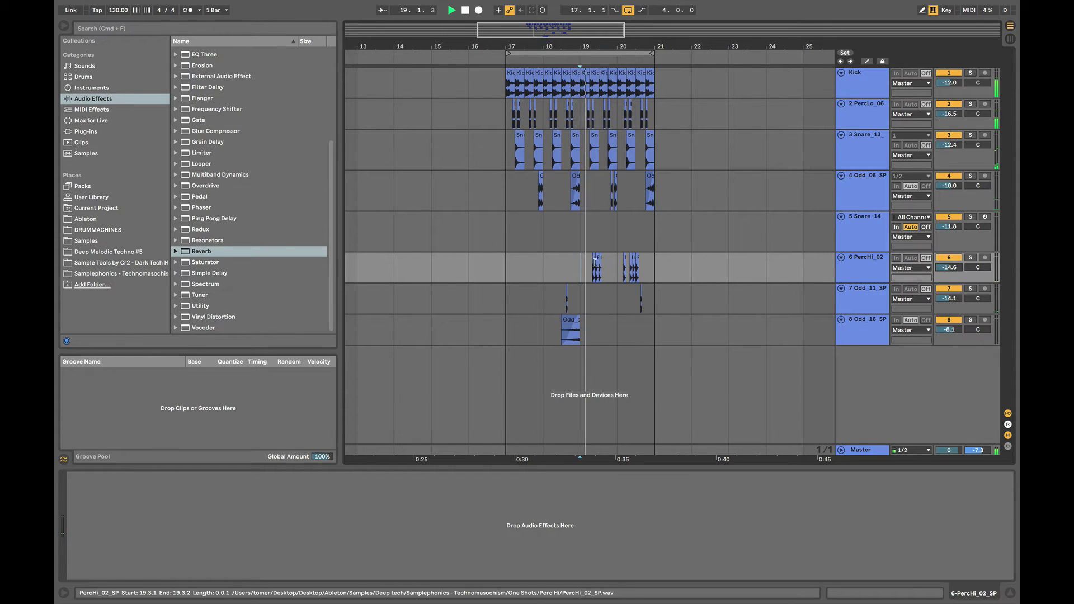
# Insert an empty two-bar MIDI clip on the Snare_14 track from 17.1.1 to 19.1.1.
pyautogui.click(506, 239)
pyautogui.press('space')
pyautogui.press('super+3')
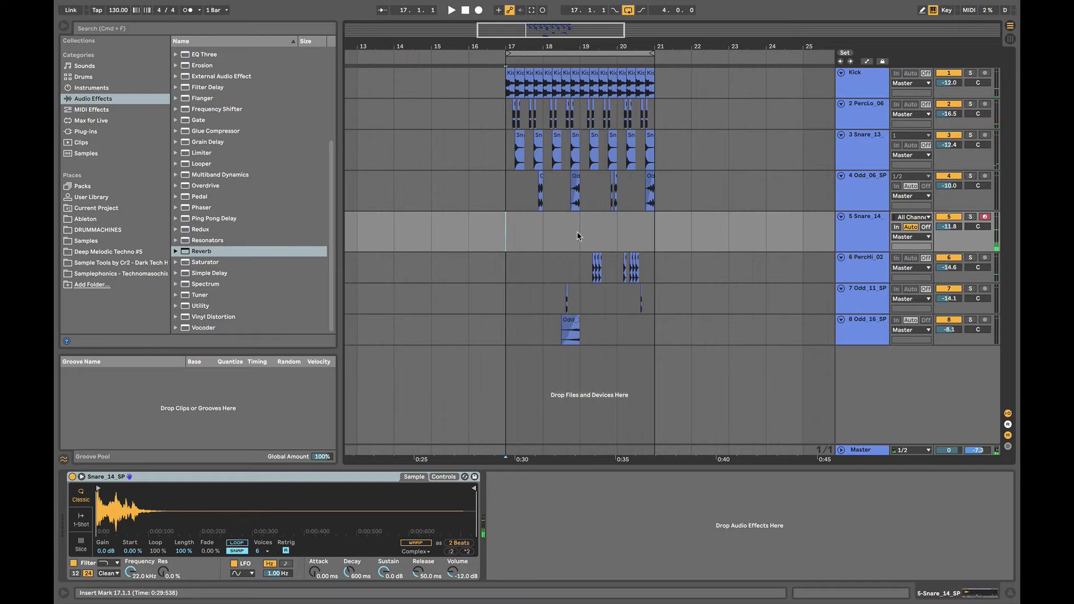
pyautogui.moveTo(578, 235); pyautogui.dragTo(576, 211)
pyautogui.press('super+shift+m')
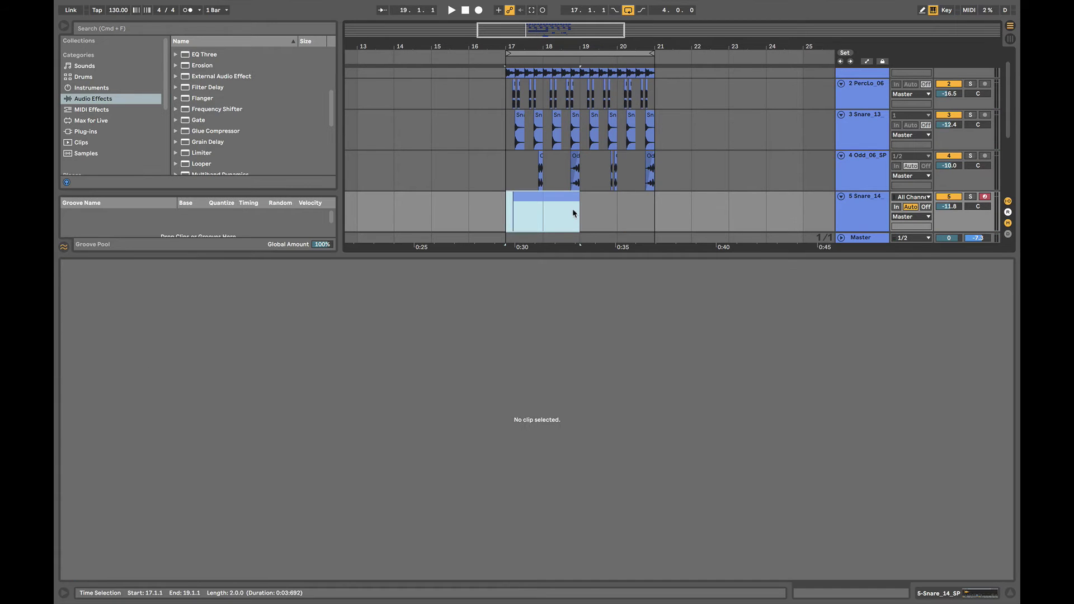
pyautogui.press('super+shift+m')
# Add a sixteenth note at 1.2.1 in the Snare_14 clip and transpose it to C3 while playing.
pyautogui.click(347, 352)
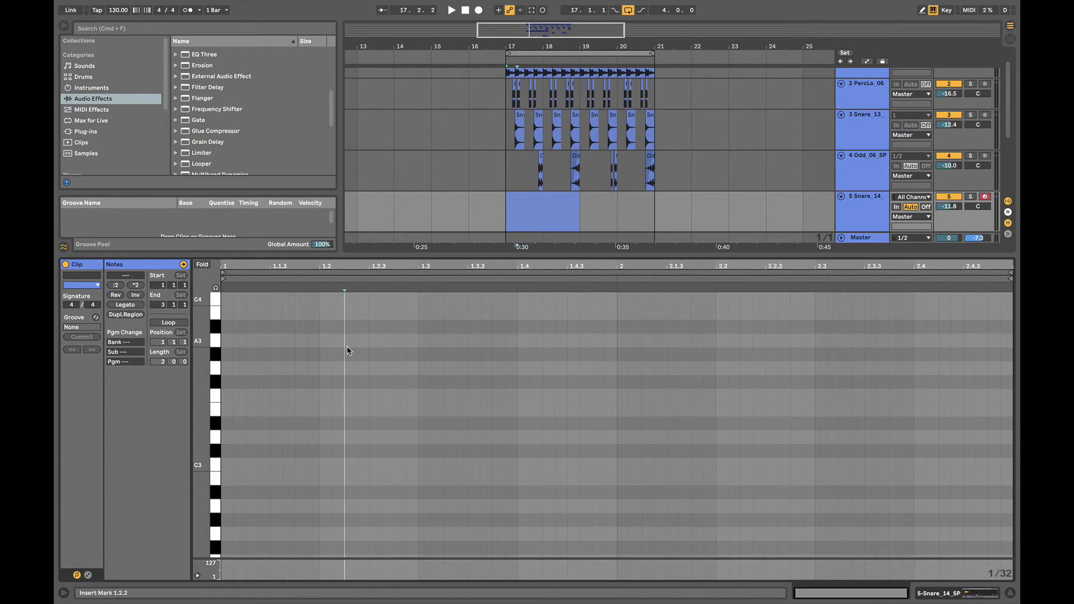
pyautogui.press('space')
pyautogui.doubleClick(335, 396)
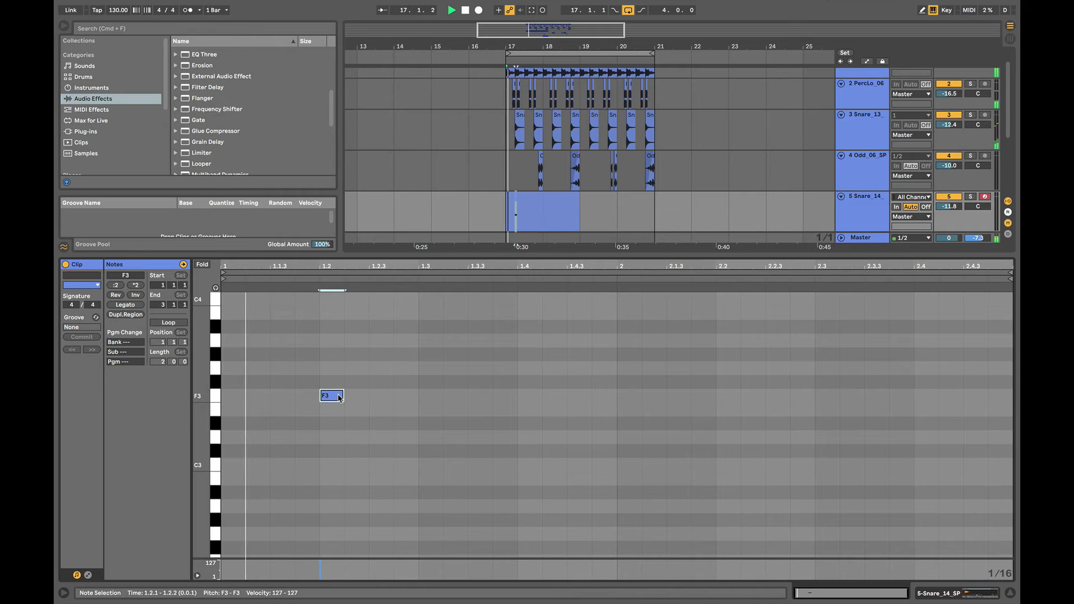
pyautogui.press('Down')
pyautogui.press('Down')
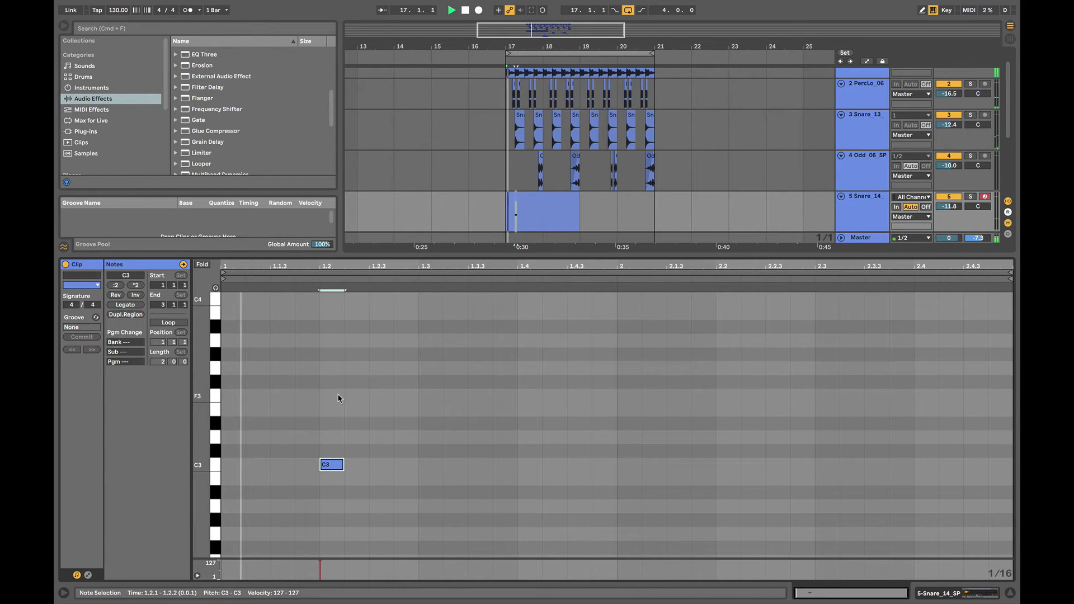
# Move the C3 note to 1.2.3 and duplicate it, placing the copy at 1.3.1.
pyautogui.press('Right')
pyautogui.press('Right')
pyautogui.press('super+d')
pyautogui.press('Right')
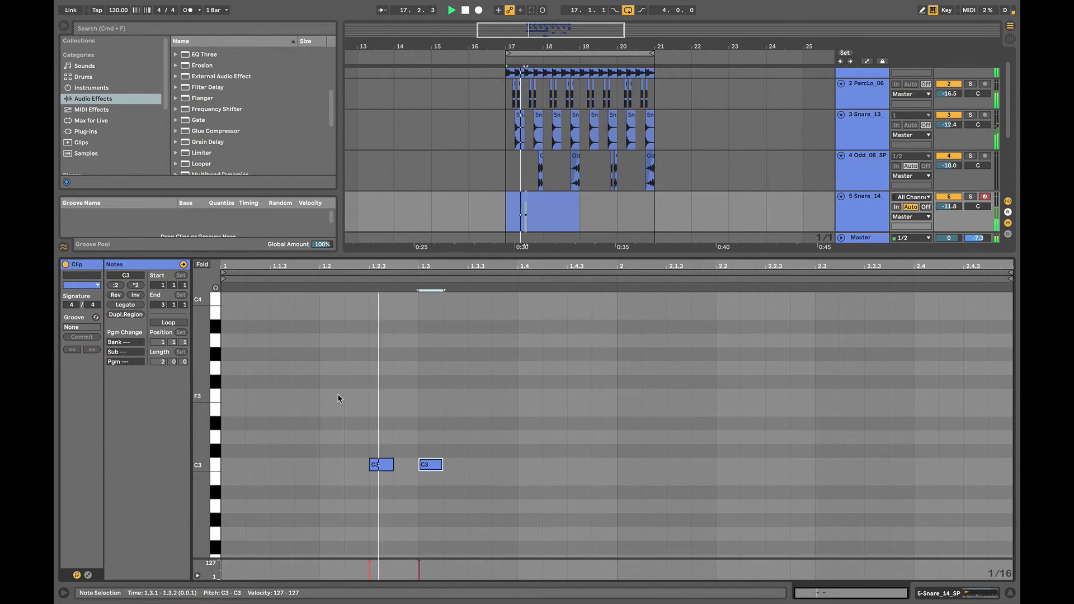
# Move the second C3 note to 1.3.2 and lower the velocity of both C3 notes to 48.
pyautogui.press('Right')
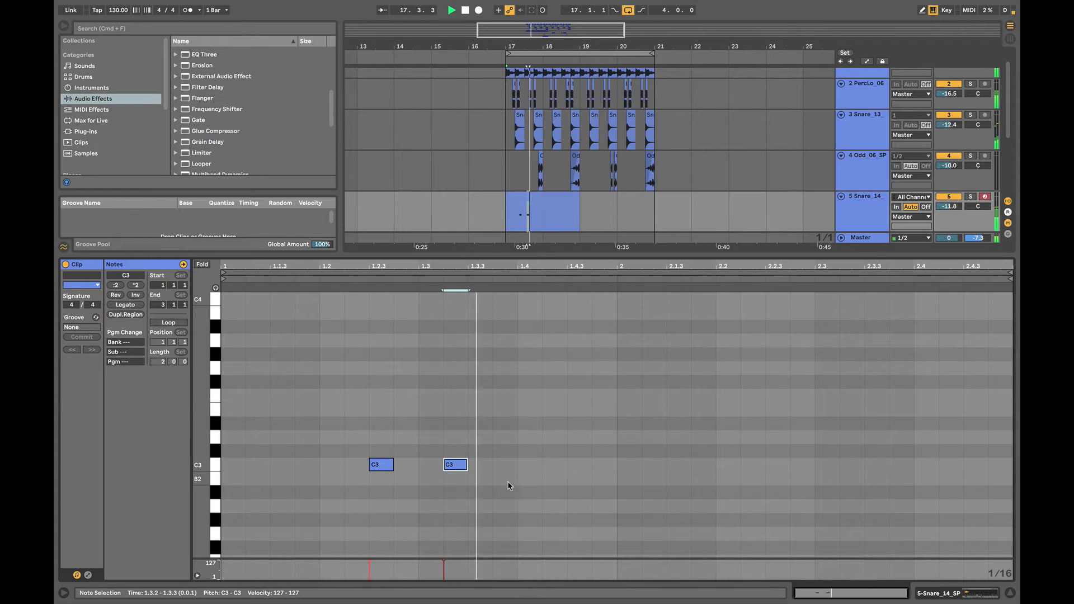
pyautogui.keyDown('shift'); pyautogui.click(371, 465); pyautogui.keyUp('shift')
pyautogui.press('space')
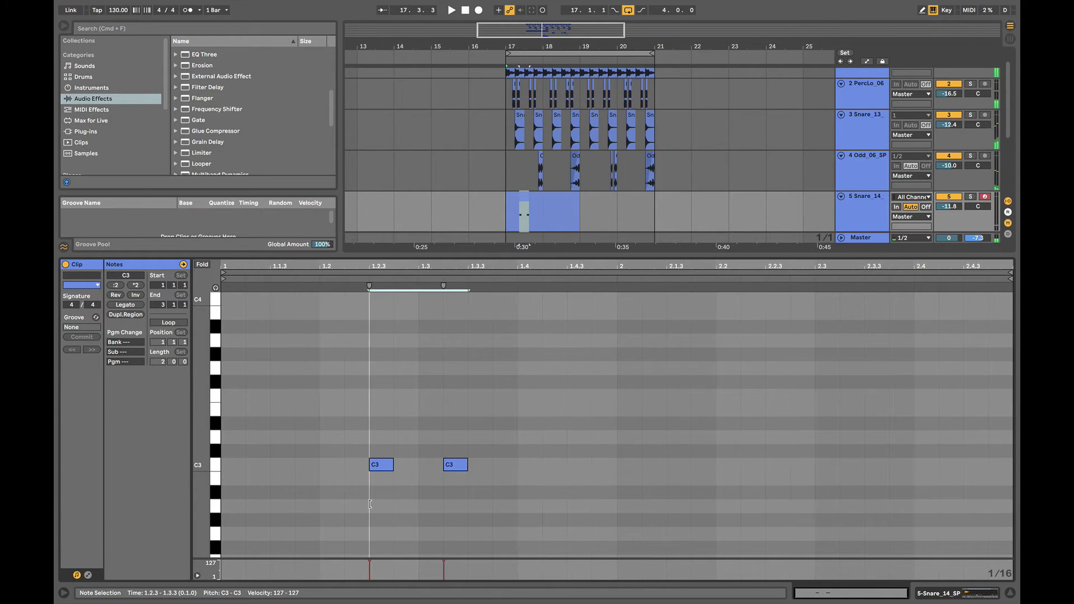
pyautogui.moveTo(370, 504); pyautogui.dragTo(470, 468)
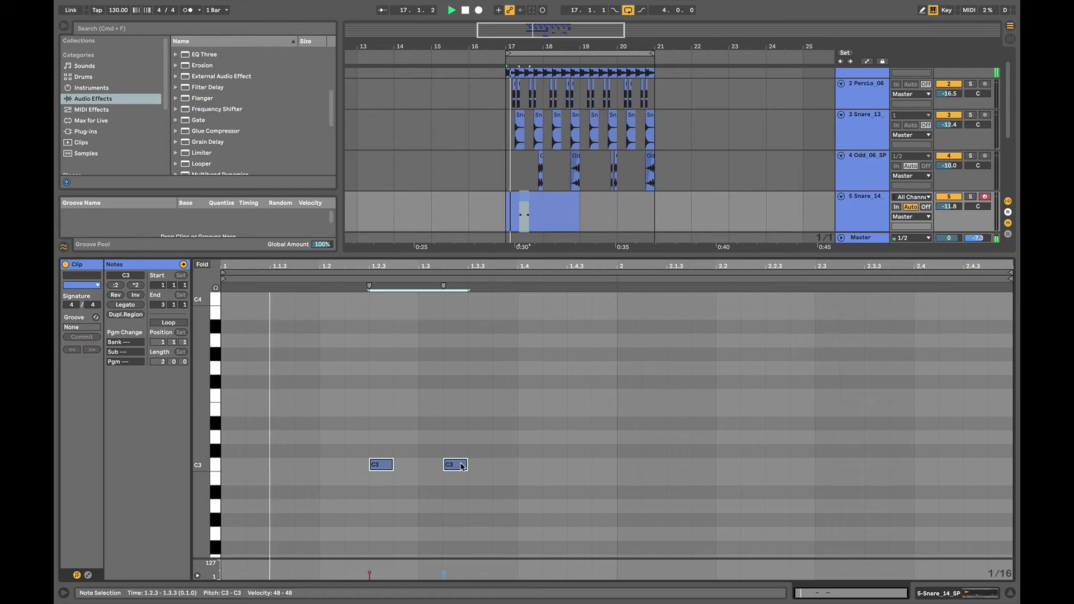
# Raise the velocity of both C3 notes to 88 while checking them in playback.
pyautogui.click(501, 500)
pyautogui.moveTo(513, 496); pyautogui.dragTo(378, 458)
pyautogui.press('space')
pyautogui.click(484, 497)
pyautogui.press('space')
pyautogui.click(404, 432)
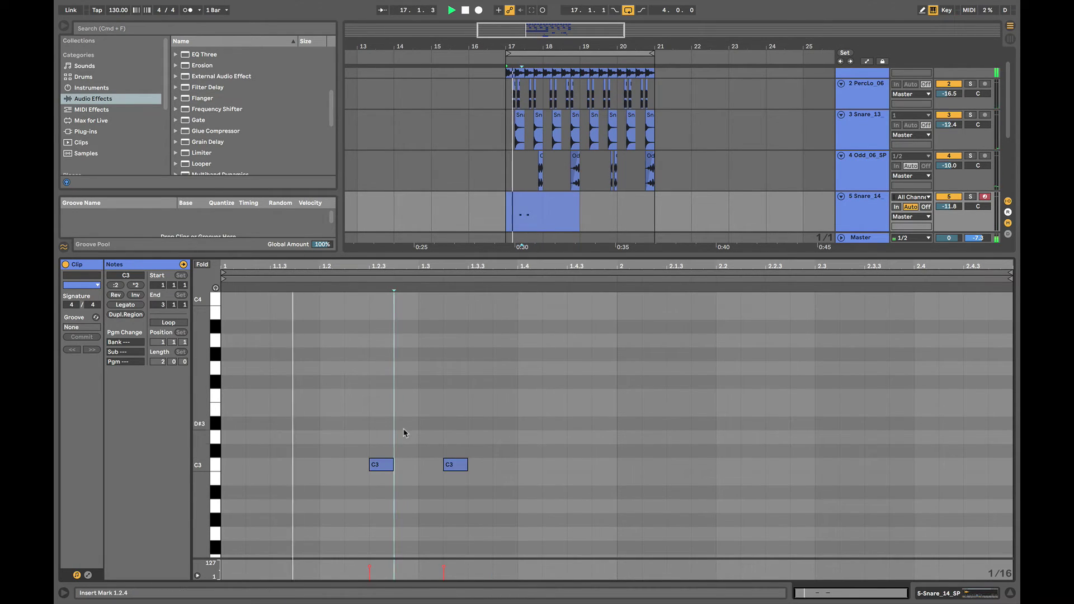
# Shift the second C3 note back to 1.3.1 using a 1/32 grid, and restore the 1/16 grid.
pyautogui.press('super+1')
pyautogui.moveTo(459, 463); pyautogui.dragTo(447, 460)
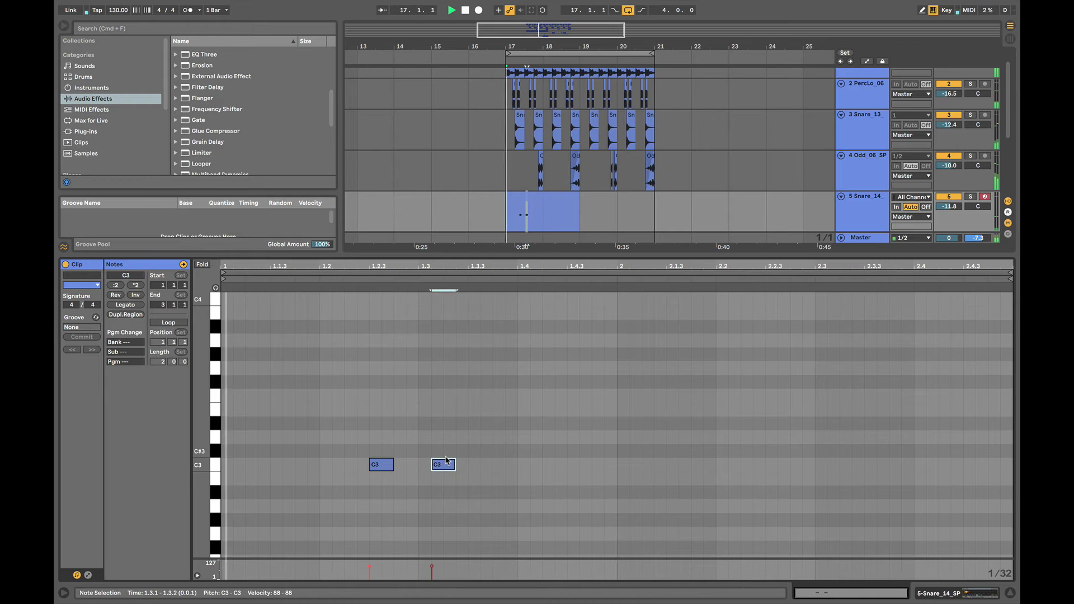
pyautogui.press('Left')
pyautogui.press('super+2')
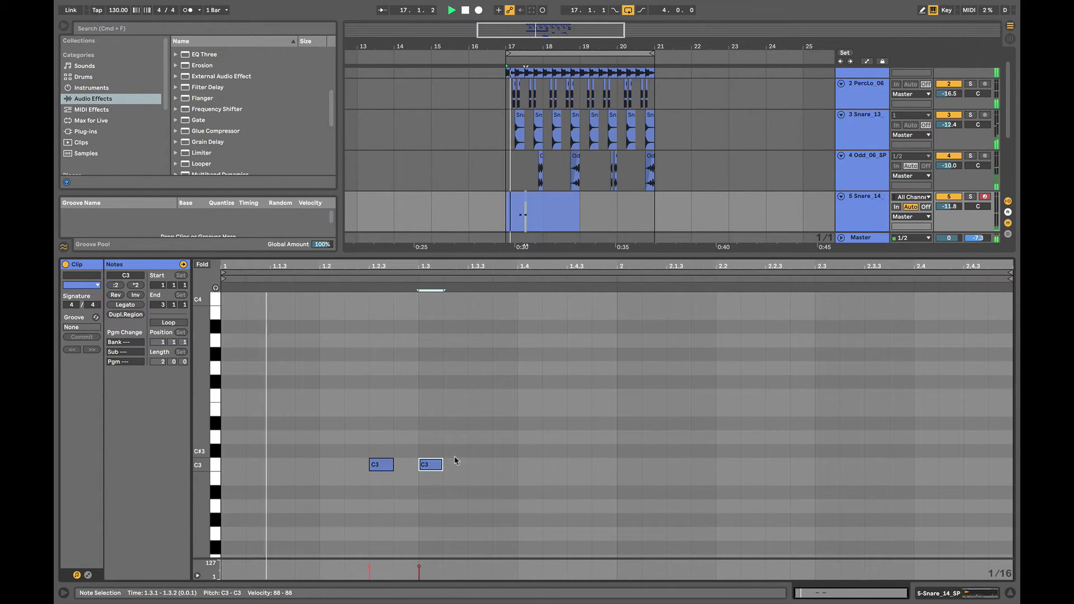
# Duplicate the one-bar Snare_14 pattern in the arrangement so it fills bars 17 through 20.
pyautogui.hotkey('shift', 'Tab')
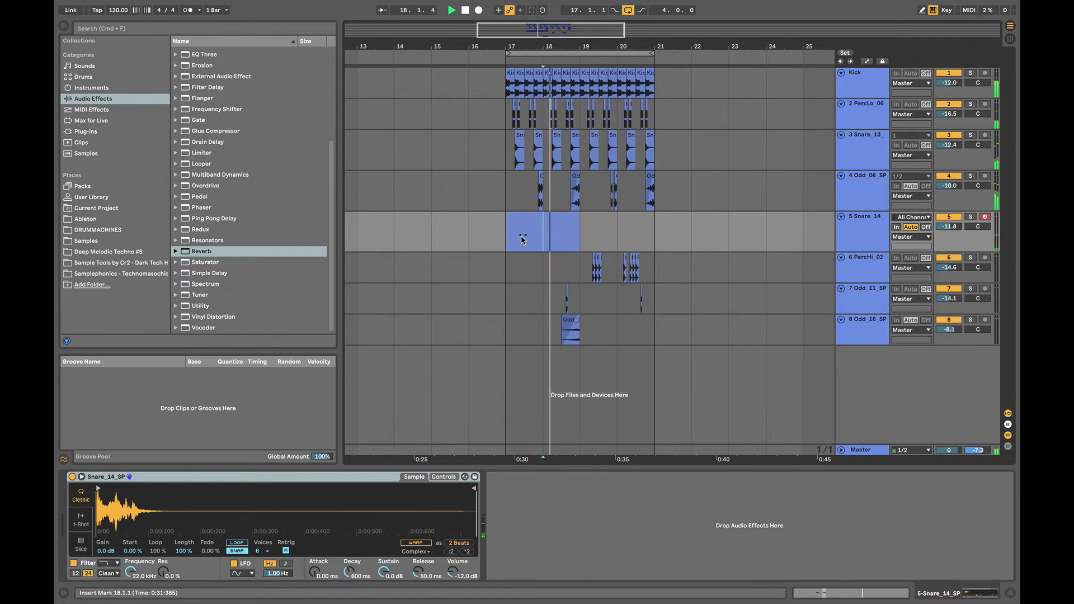
pyautogui.click(522, 240)
pyautogui.keyDown('shift'); pyautogui.click(565, 237); pyautogui.keyUp('shift')
pyautogui.hotkey('ctrl', 'd')
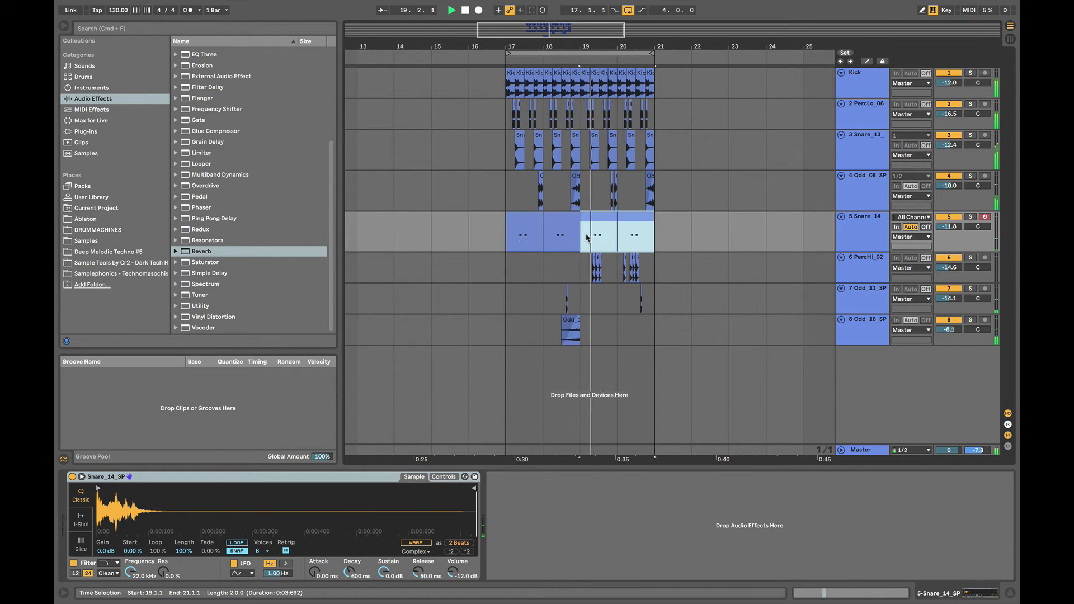
# Delete the Snare_14 copies from bar 19 onward and loop the two bars from 17 to 19.
pyautogui.keyDown('shift'); pyautogui.click(678, 235); pyautogui.keyUp('shift')
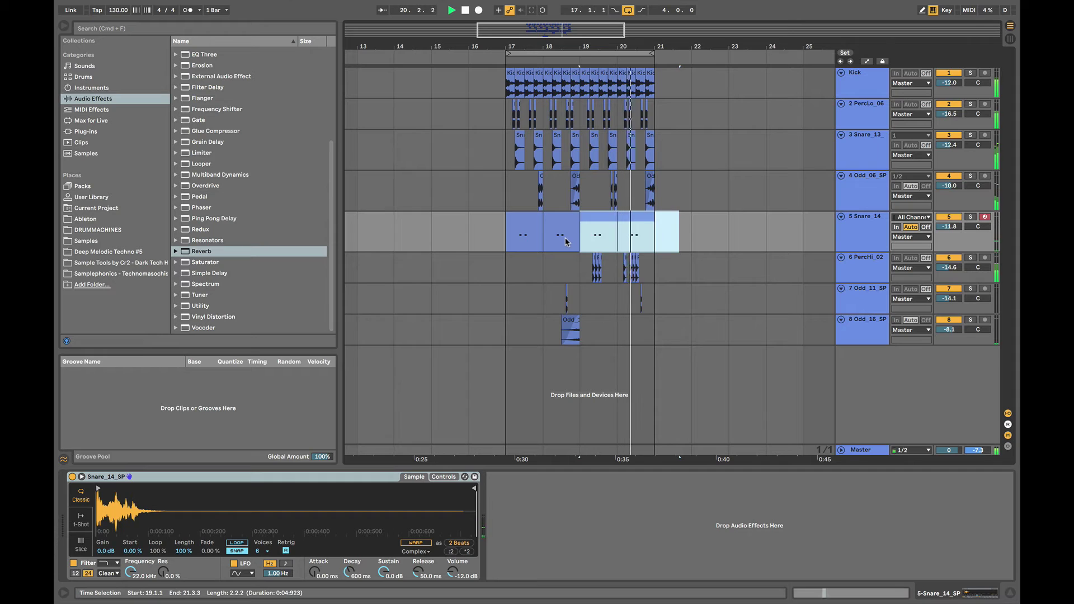
pyautogui.press('Delete')
pyautogui.click(524, 237)
pyautogui.keyDown('shift'); pyautogui.click(568, 240); pyautogui.keyUp('shift')
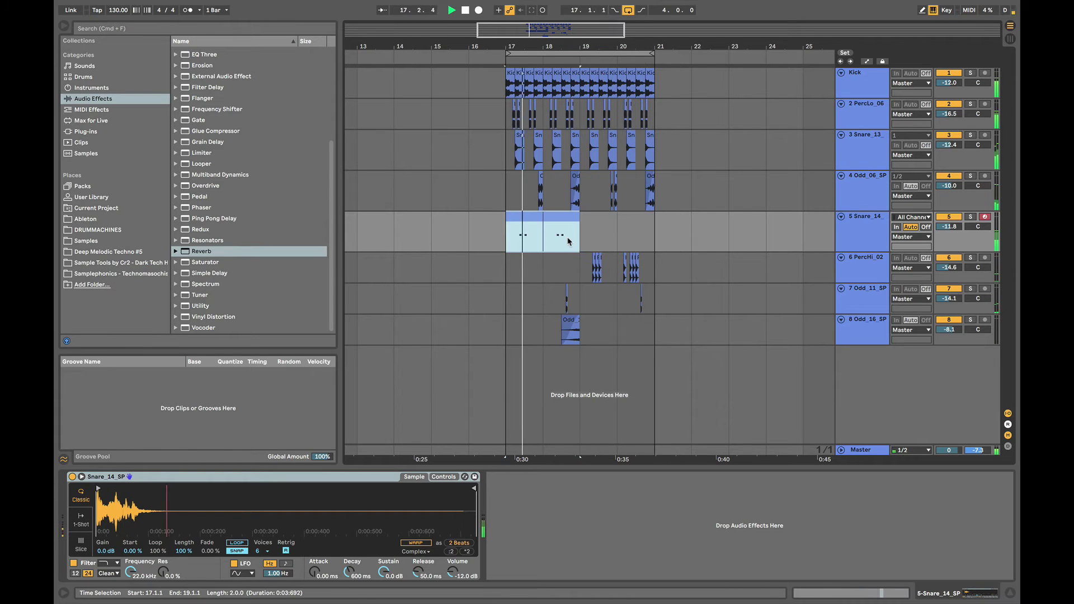
pyautogui.press('super+l')
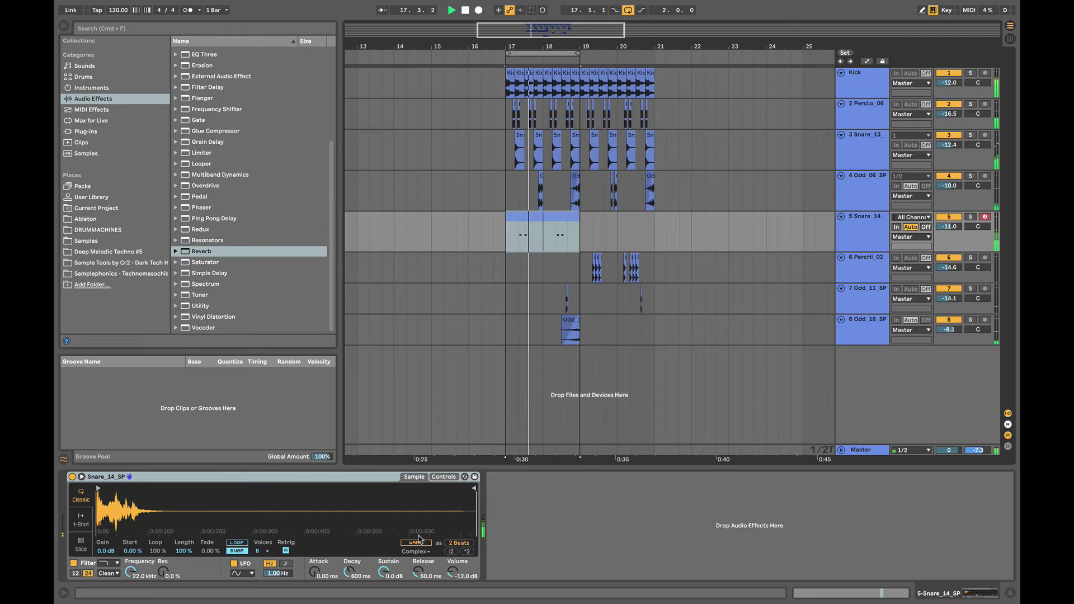
# Set the release of the Snare_14 sampler to 2.17 s.
pyautogui.click(521, 246)
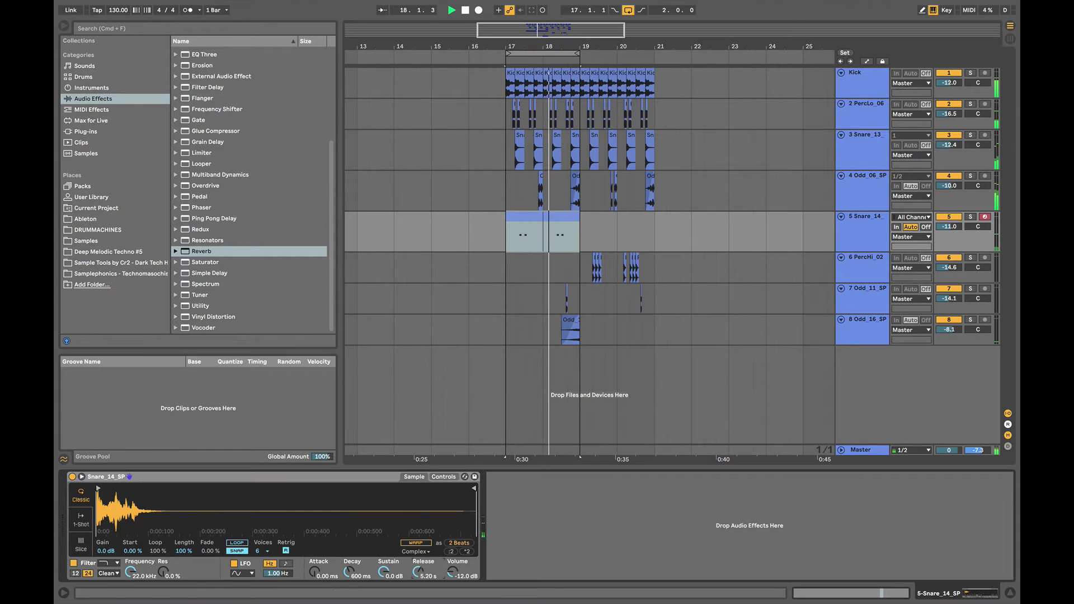
pyautogui.click(521, 246)
pyautogui.press('z')
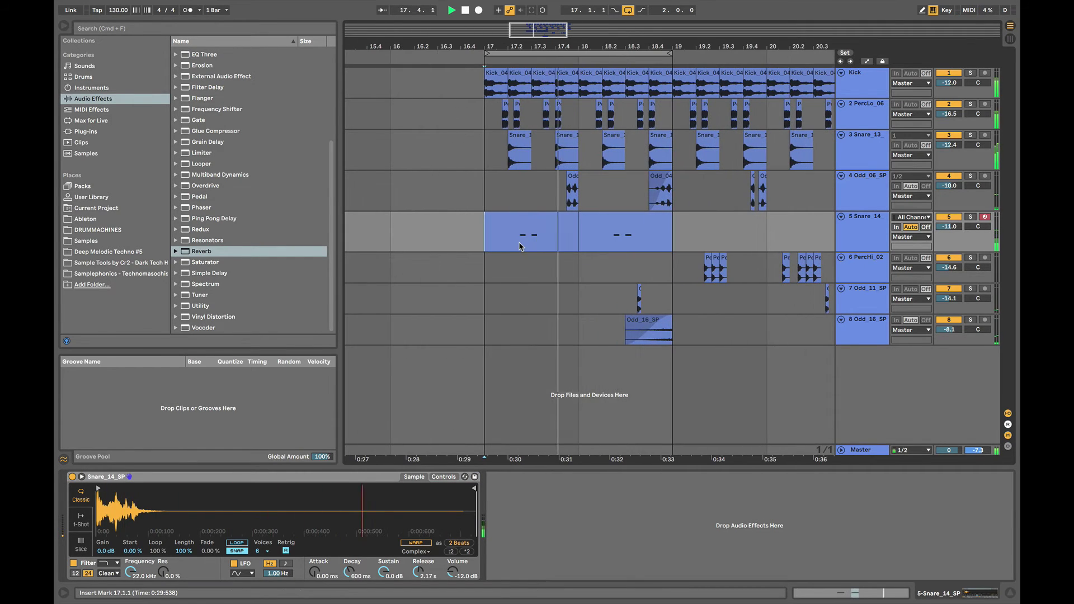
pyautogui.press('x')
# Insert a new audio track below Odd_16, stop playback, and preview PercHi_12_SP.wav from the Samplephonics Perc Hi folder.
pyautogui.click(498, 335)
pyautogui.press('super+t')
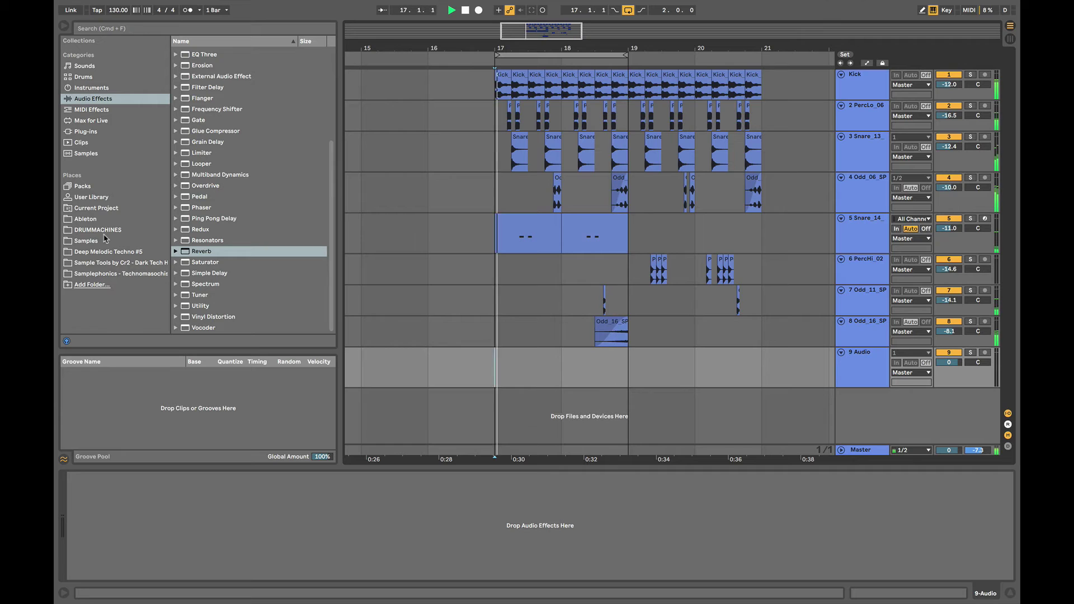
pyautogui.click(121, 273)
pyautogui.press('space')
pyautogui.click(237, 248)
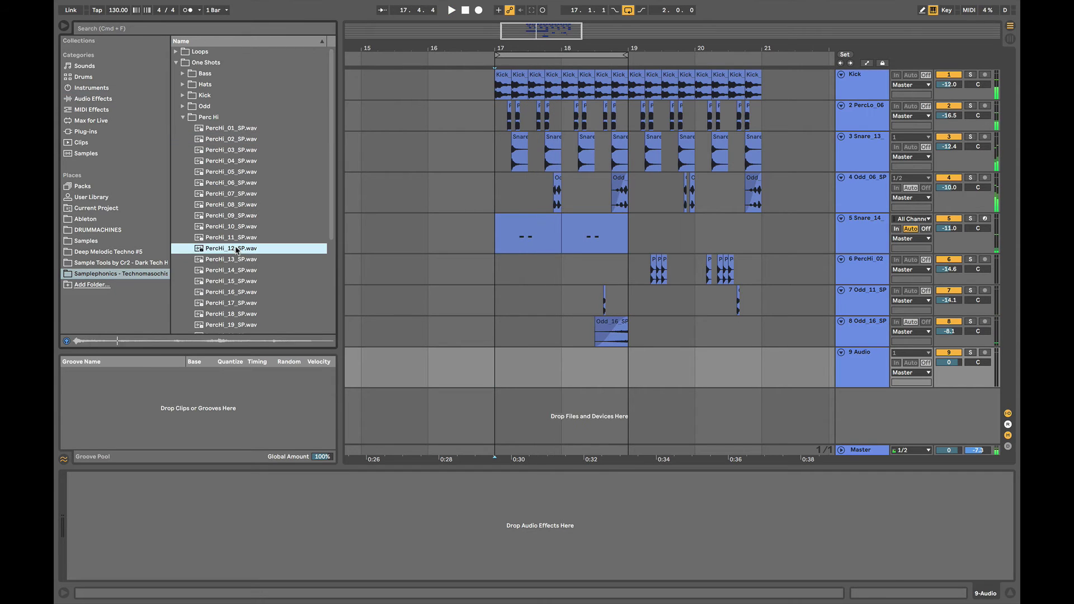
# Audition the neighbouring Perc Hi one-shots up to PercHi_16_SP.wav.
pyautogui.press('Down')
pyautogui.press('Up')
pyautogui.press('Down')
pyautogui.press('Down')
pyautogui.press('Down')
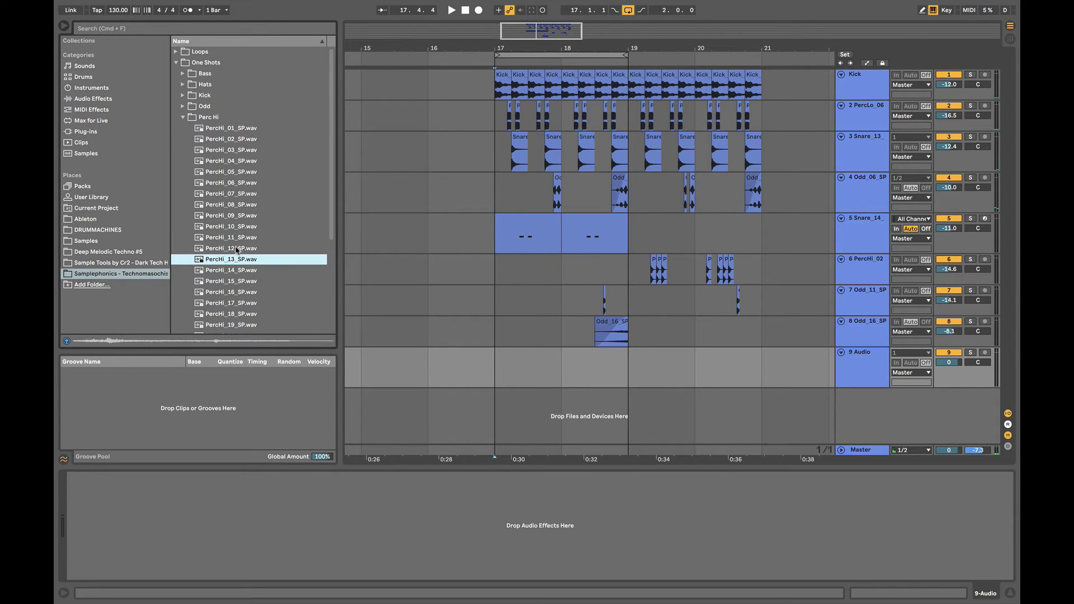
pyautogui.press('Down')
pyautogui.press('Down')
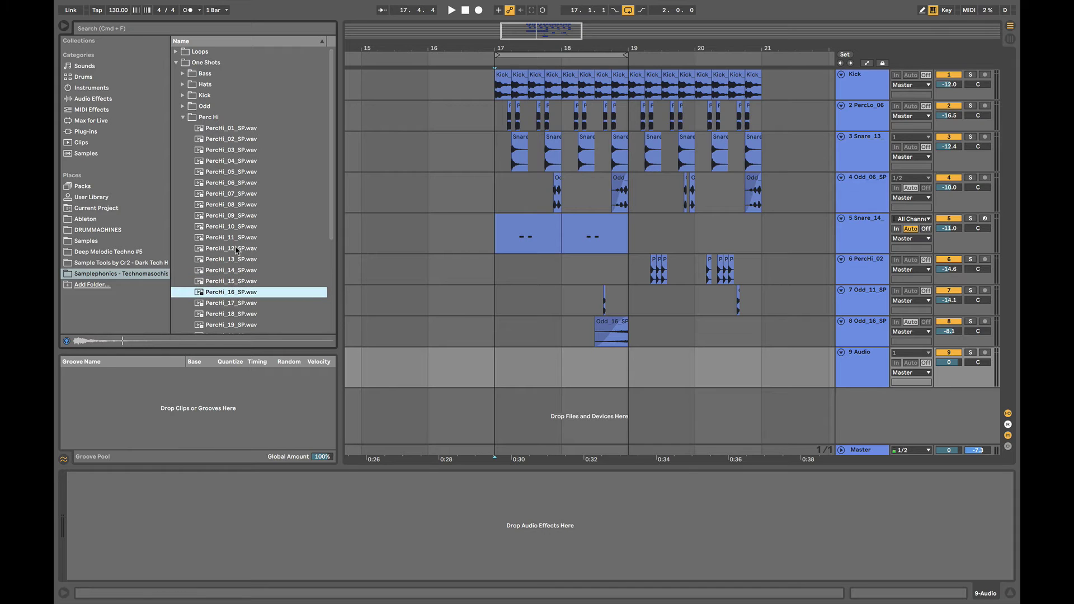
pyautogui.press('Up')
# Place PercHi_16_SP.wav on the new track at about 17.2.2 and set the track volume to -10.7 dB.
pyautogui.moveTo(512, 374); pyautogui.dragTo(531, 374)
pyautogui.click(492, 377)
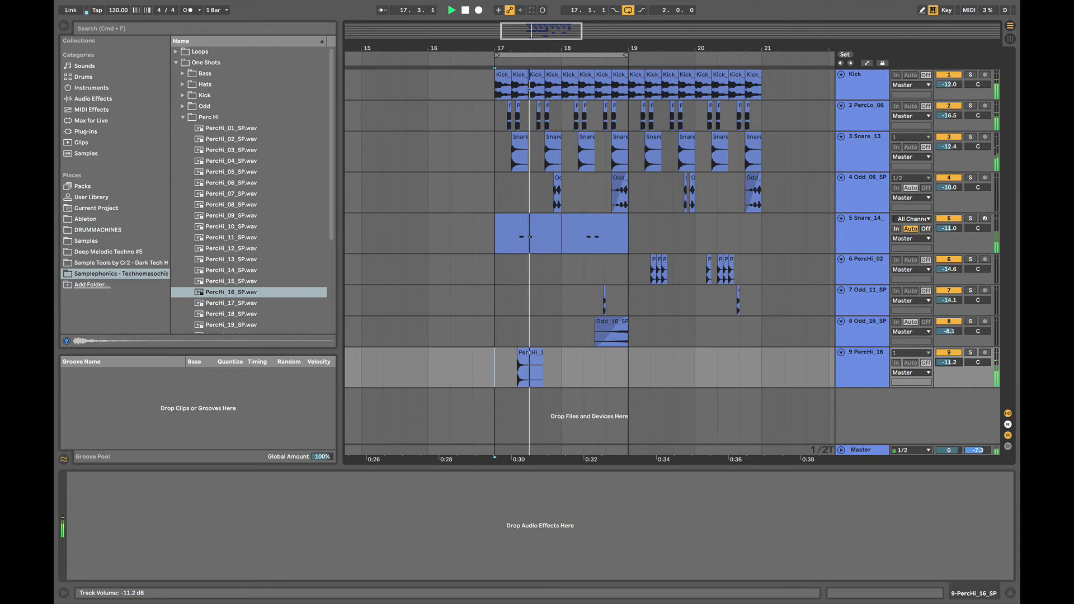
pyautogui.moveTo(949, 363); pyautogui.dragTo(948, 360)
# Shorten the PercHi_16 clip to two sixteenths and move it to start at 17.3.1.
pyautogui.click(521, 352)
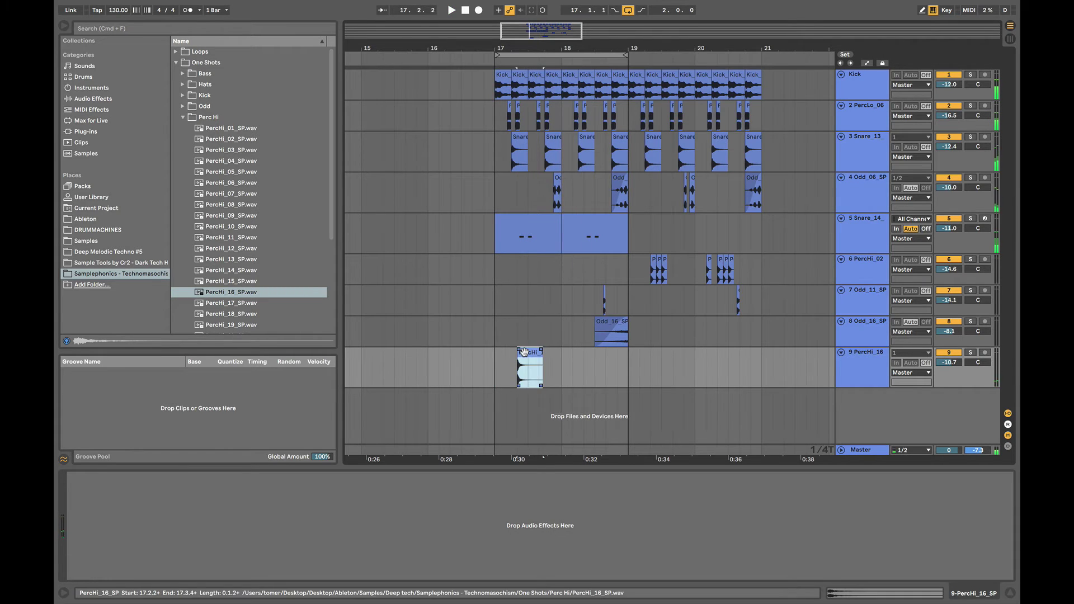
pyautogui.moveTo(522, 355)
pyautogui.mouseDown()
pyautogui.moveTo(510, 356)
pyautogui.moveTo(516, 365)
pyautogui.mouseUp()
pyautogui.press('space')
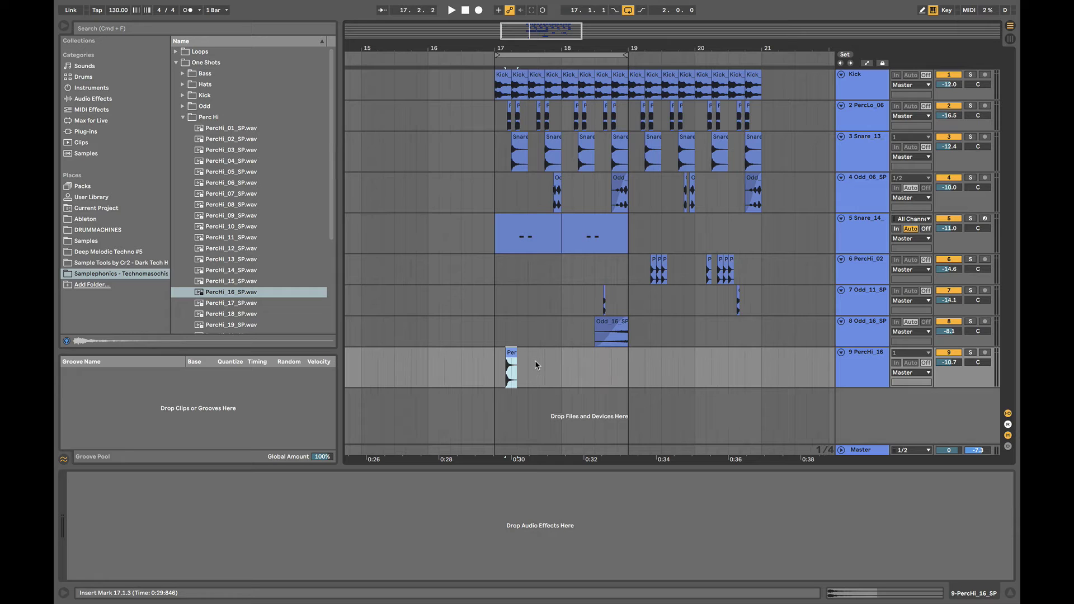
pyautogui.press('super+1')
pyautogui.press('Right')
pyautogui.press('Right')
pyautogui.press('space')
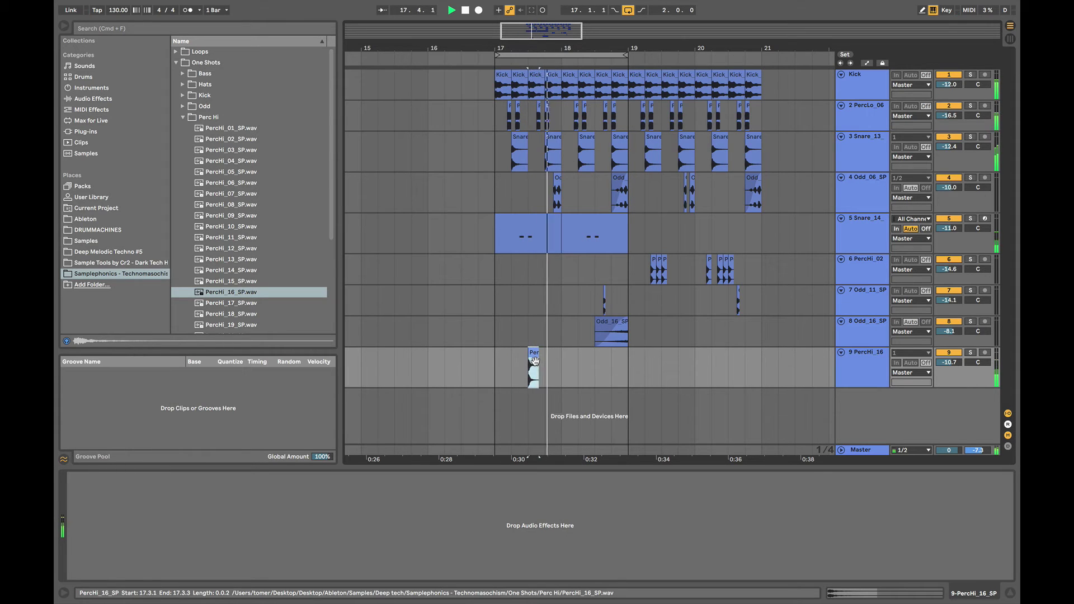
# Replay the loop from bar 17 and lower the PercHi_16 track volume to -13.5 dB.
pyautogui.press('space')
pyautogui.click(497, 360)
pyautogui.press('space')
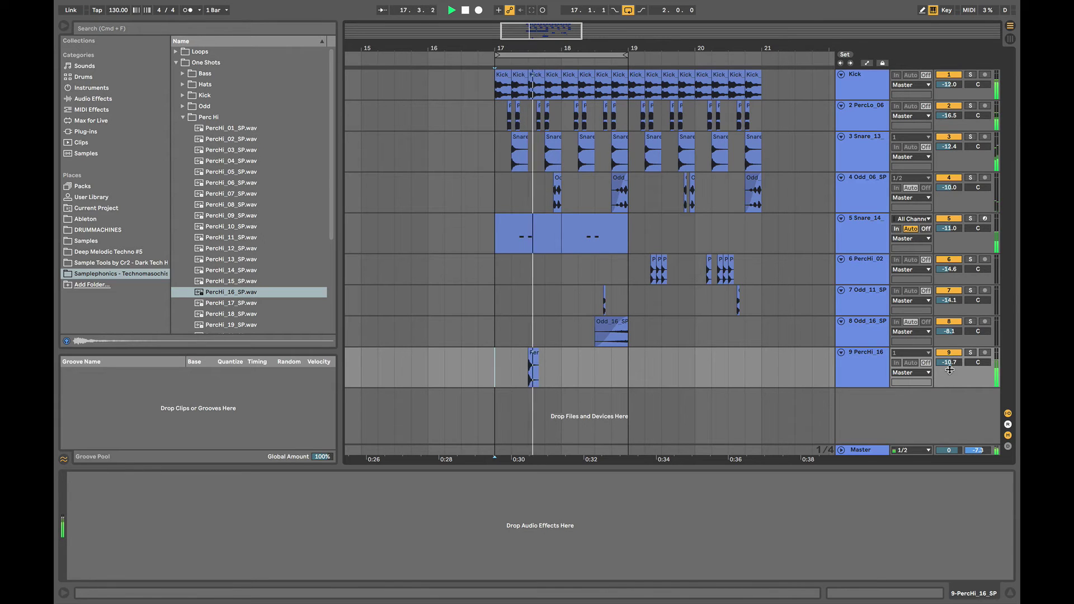
pyautogui.moveTo(949, 370); pyautogui.dragTo(949, 378)
# Stop playback and audition the Perc Hi one-shots from PercHi_18_SP.wav to PercHi_26_SP.wav.
pyautogui.click(221, 313)
pyautogui.press('space')
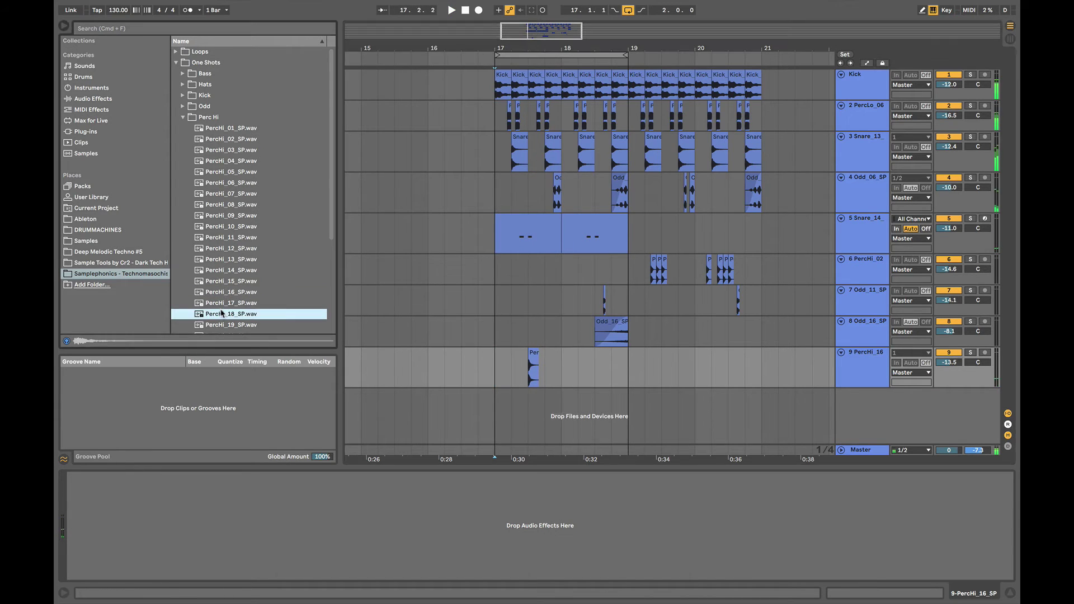
pyautogui.press('Down')
pyautogui.press('Down')
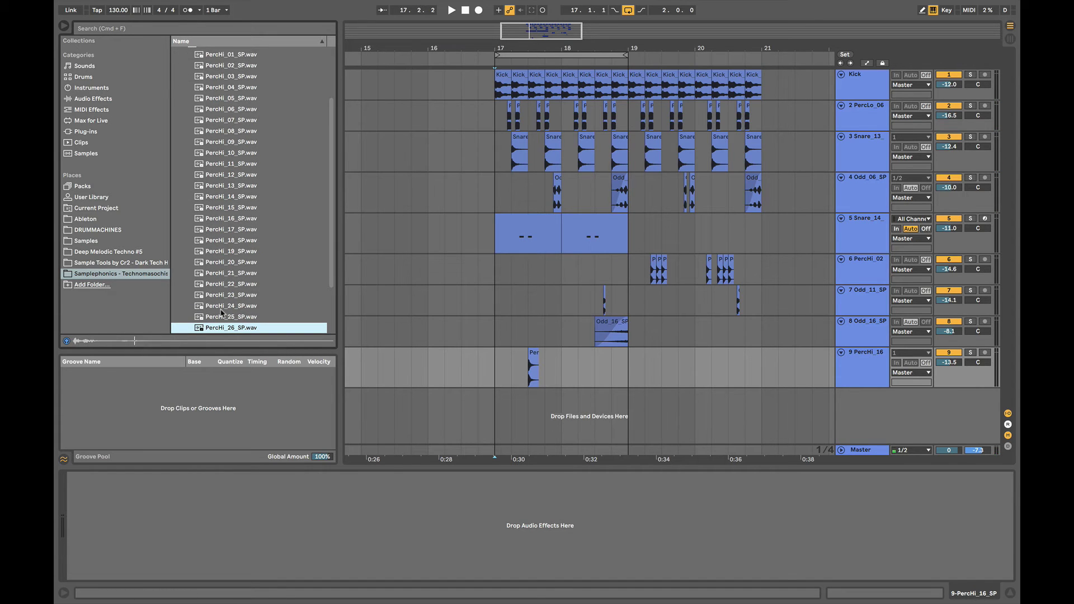
pyautogui.press('Up')
# Collapse the Perc Hi folder and audition Odd_01_SP.wav from the Odd folder.
pyautogui.press('Left')
pyautogui.press('Up')
pyautogui.press('Up')
pyautogui.press('Up')
pyautogui.press('Up')
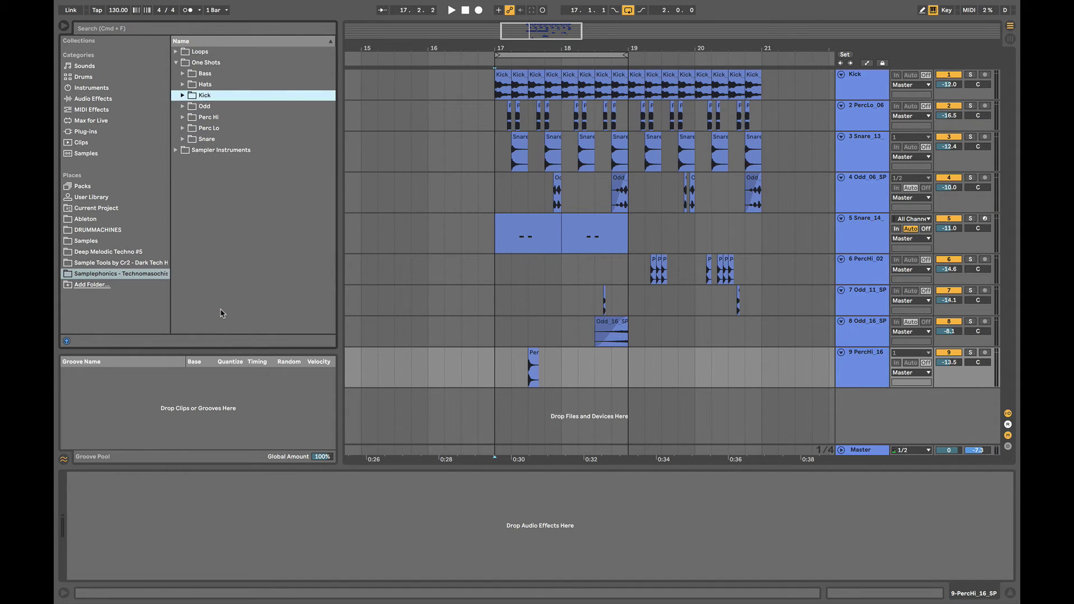
pyautogui.press('Down')
pyautogui.press('Down')
pyautogui.press('Down')
pyautogui.press('Right')
pyautogui.press('Down')
pyautogui.press('Down')
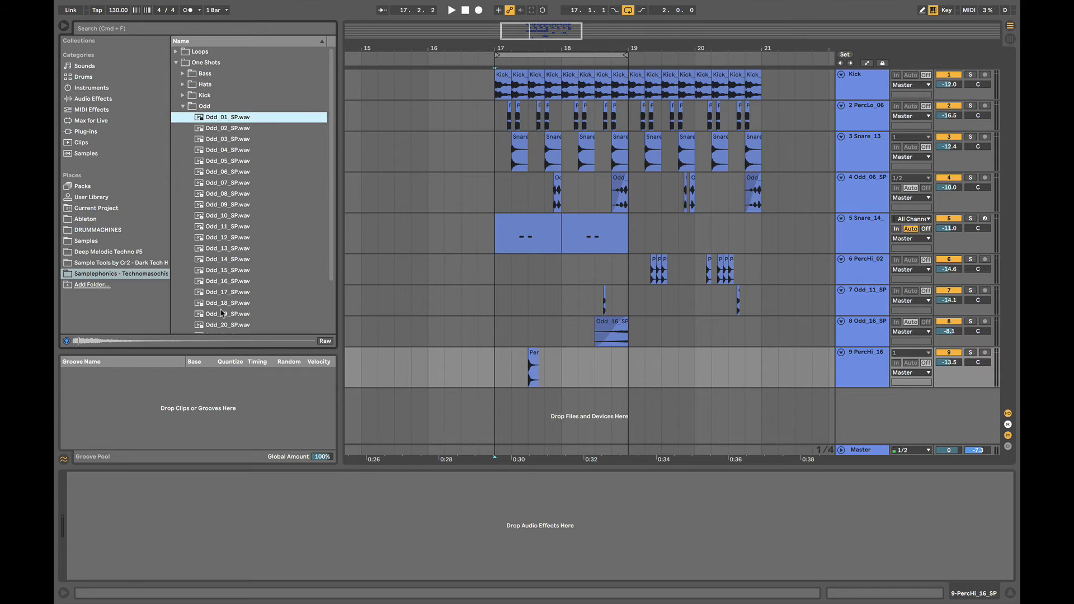
# Collapse the Odd folder, expand the Snare folder, and audition its one-shots starting with Snare_01_SP.wav.
pyautogui.press('Left')
pyautogui.press('Left')
pyautogui.press('Down')
pyautogui.press('Down')
pyautogui.press('Right')
pyautogui.press('Down')
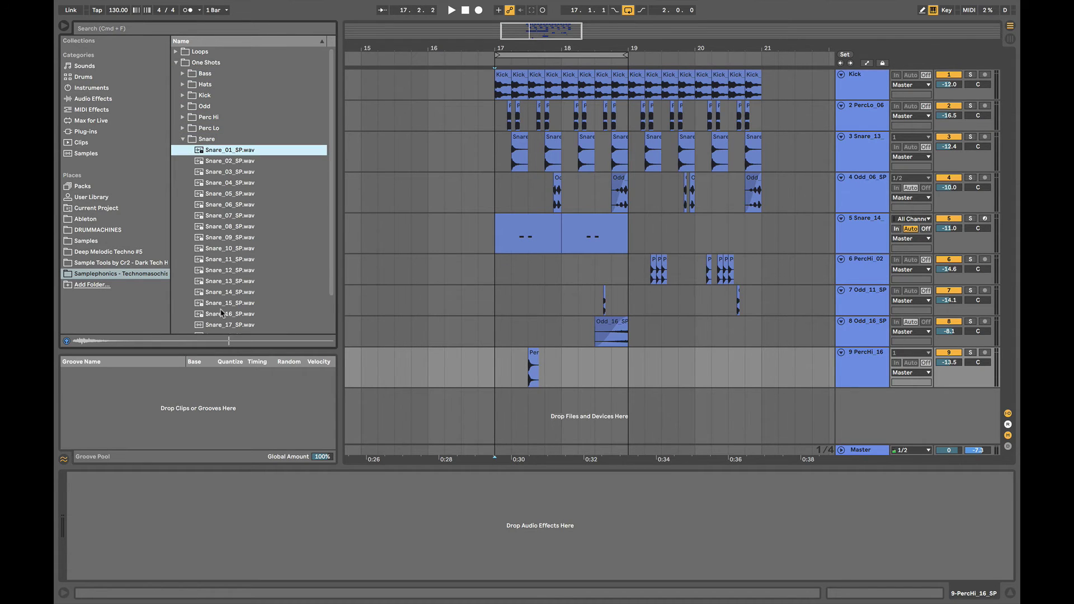
pyautogui.press('Down')
pyautogui.click(285, 259)
pyautogui.press('Down')
pyautogui.press('Down')
pyautogui.press('Down')
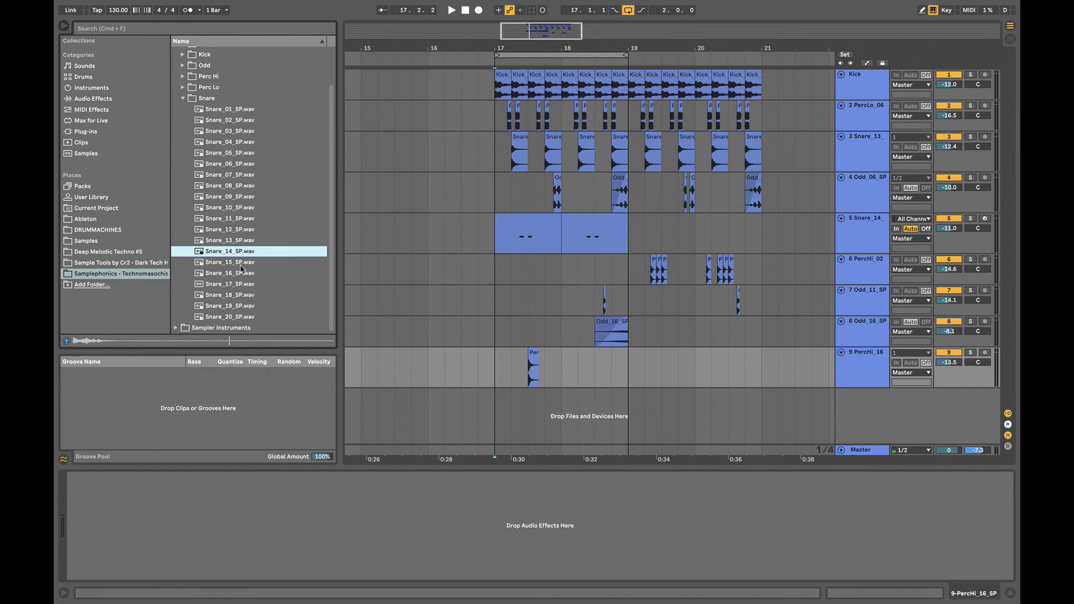
pyautogui.press('Down')
# Audition Snare_18 to Snare_20, work back up through the earlier snare samples, and collapse the Snare folder.
pyautogui.click(232, 295)
pyautogui.click(230, 306)
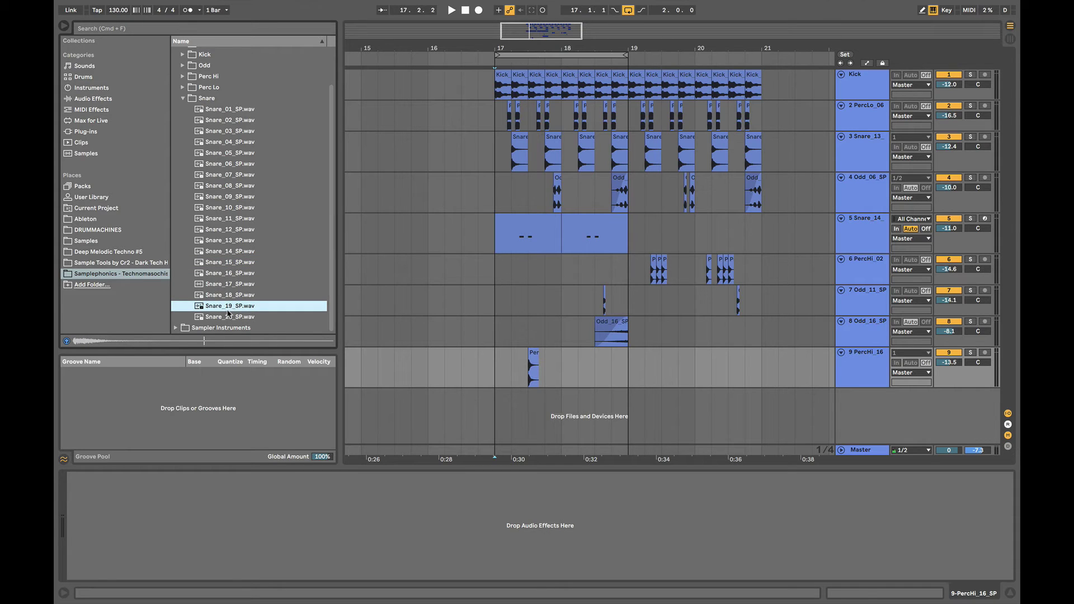
pyautogui.click(226, 317)
pyautogui.click(232, 284)
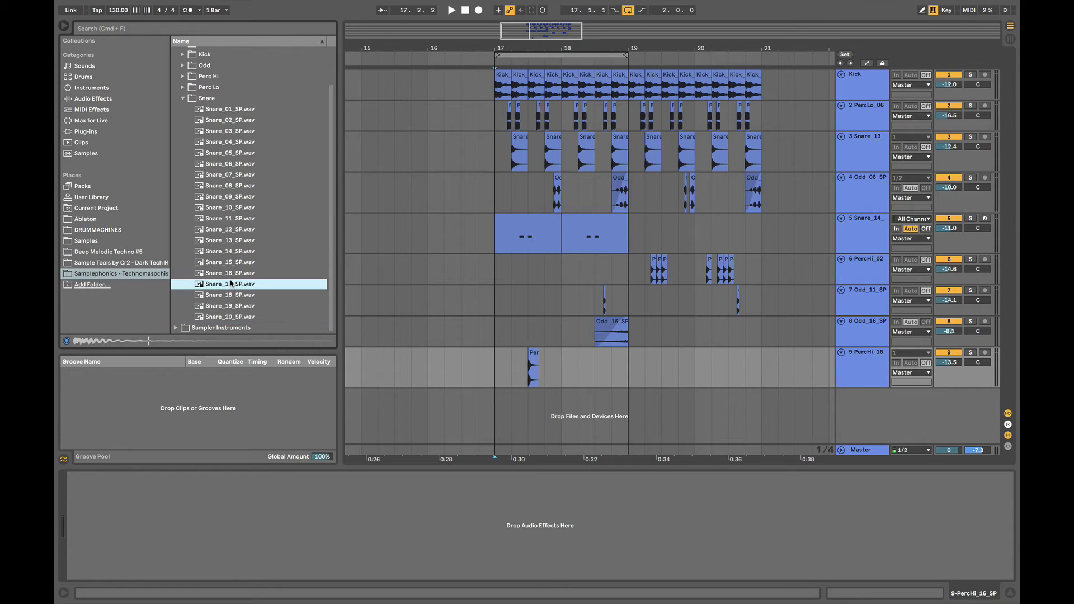
pyautogui.click(230, 273)
pyautogui.click(226, 263)
pyautogui.click(229, 252)
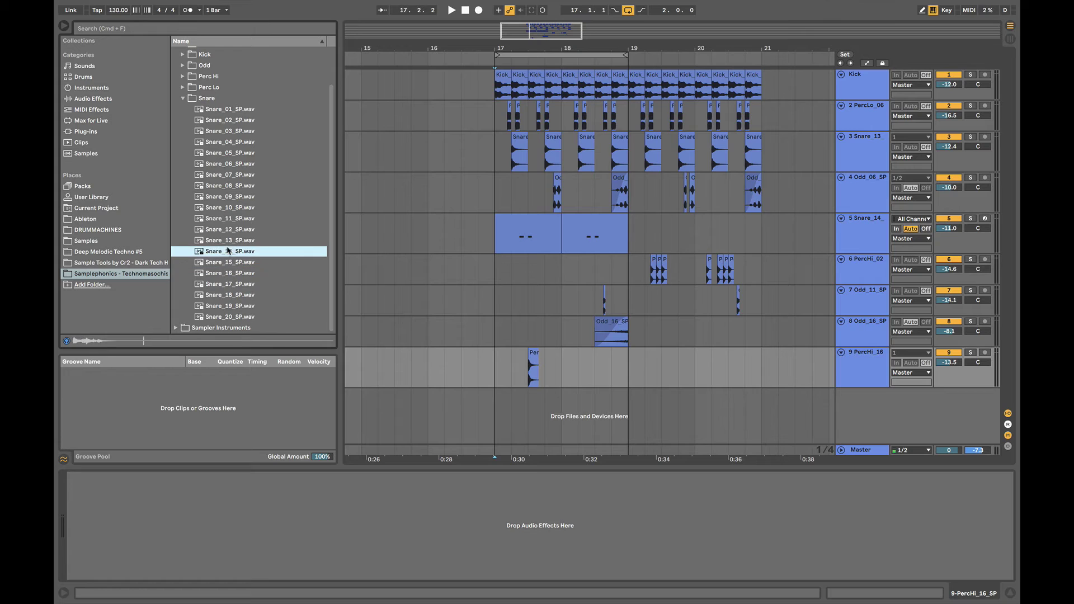
pyautogui.click(224, 230)
pyautogui.click(238, 165)
pyautogui.press('Left')
pyautogui.press('Left')
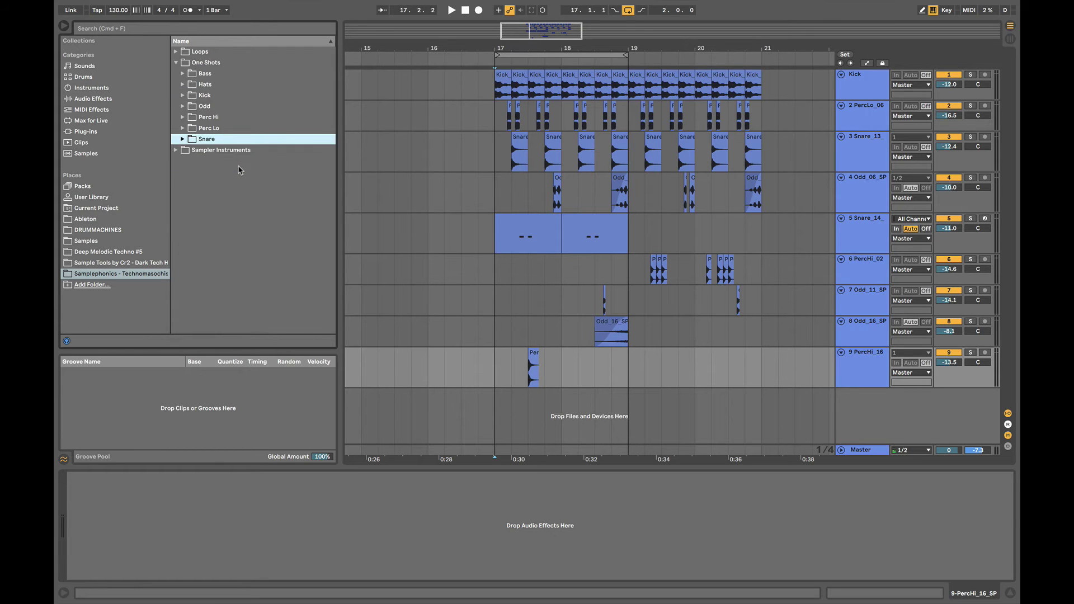
# Search the library for "clap", preview some ZTPT_Clap_Snare samples, and narrow the results to the Sample Tools by Cr2 folder.
pyautogui.press('Up')
pyautogui.press('Up')
pyautogui.press('Up')
pyautogui.press('Up')
pyautogui.press('Up')
pyautogui.press('super+f')
pyautogui.write('c')
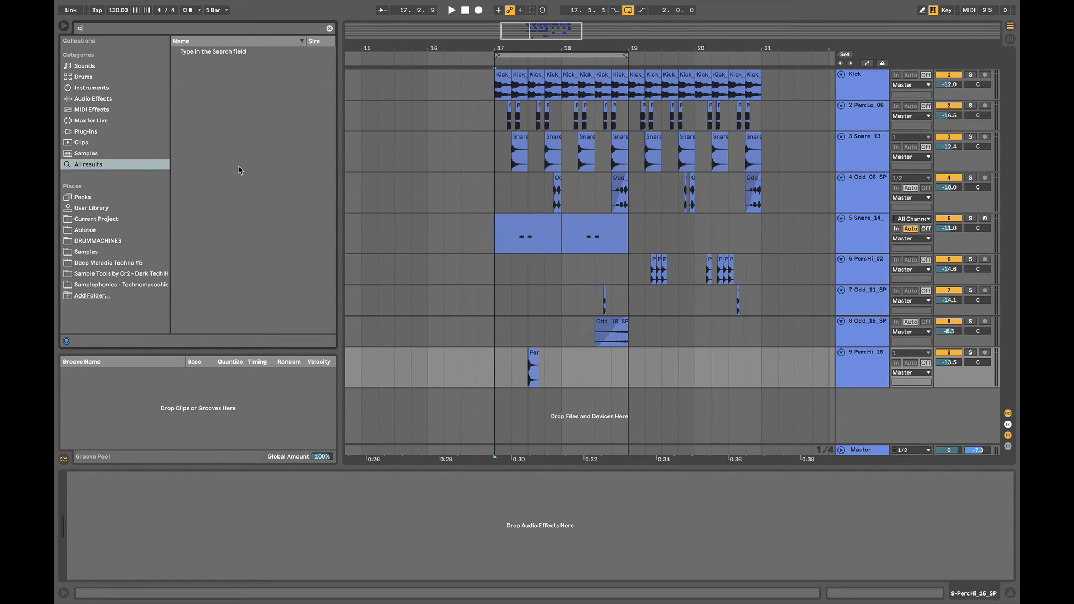
pyautogui.write('lap')
pyautogui.click(239, 164)
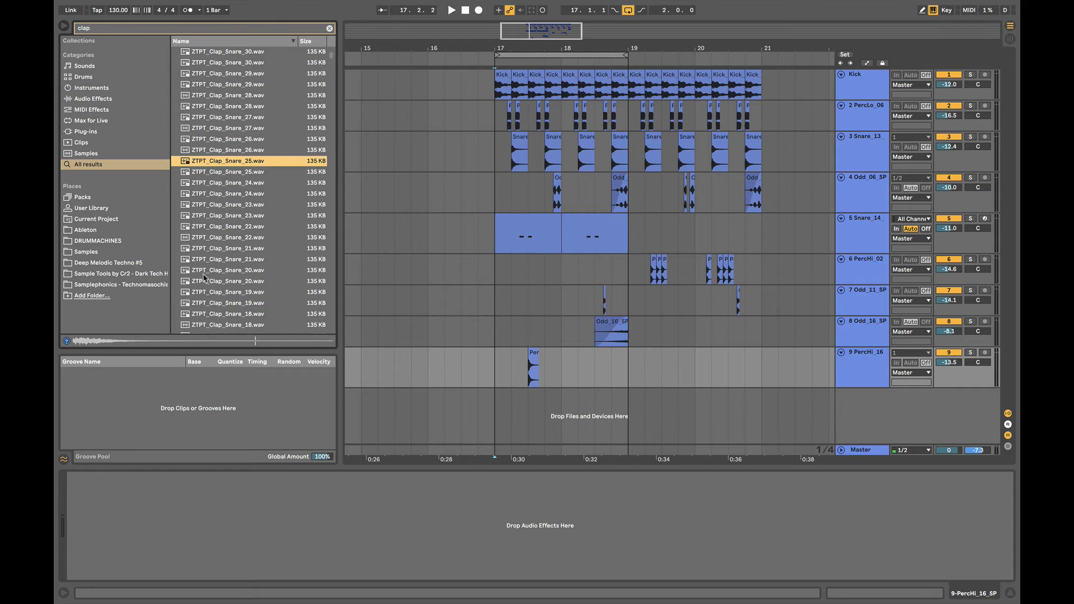
pyautogui.click(203, 271)
pyautogui.click(143, 274)
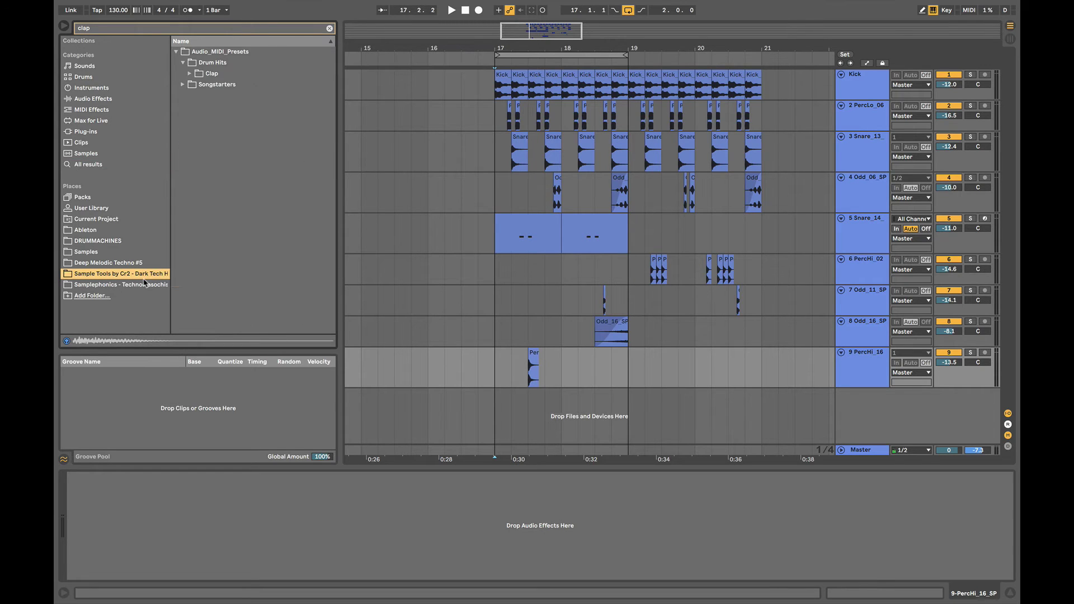
# Expand the Clap folder in Drum Hits and audition the samples from 01 DTH2 Clap.wav to 06 DTH2 Clap.wav.
pyautogui.click(225, 76)
pyautogui.press('Right')
pyautogui.press('Down')
pyautogui.press('Down')
pyautogui.press('Down')
pyautogui.press('Down')
pyautogui.press('Down')
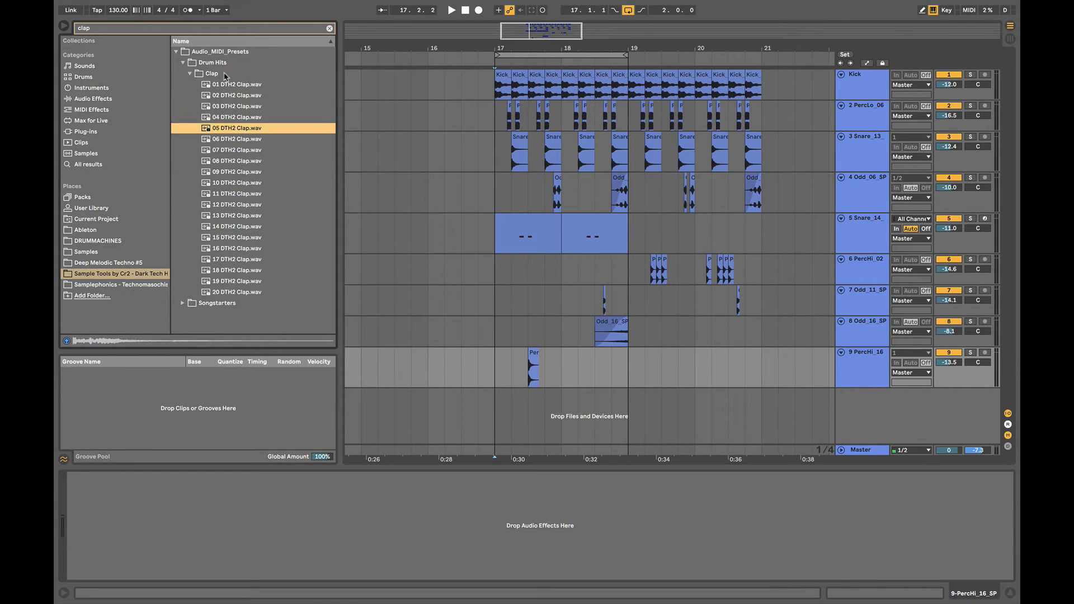
pyautogui.press('Down')
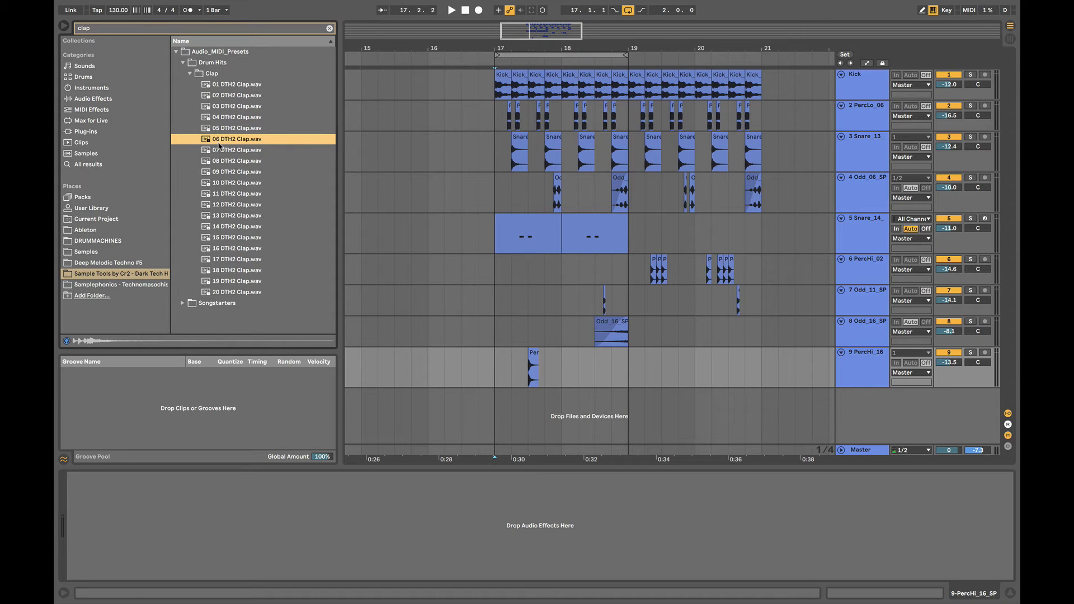
# Place 06 DTH2 Clap.wav on a new track under the PercHi_16 clip at 17.3, and lower its volume to -11.4 dB during playback.
pyautogui.moveTo(476, 307); pyautogui.dragTo(530, 399)
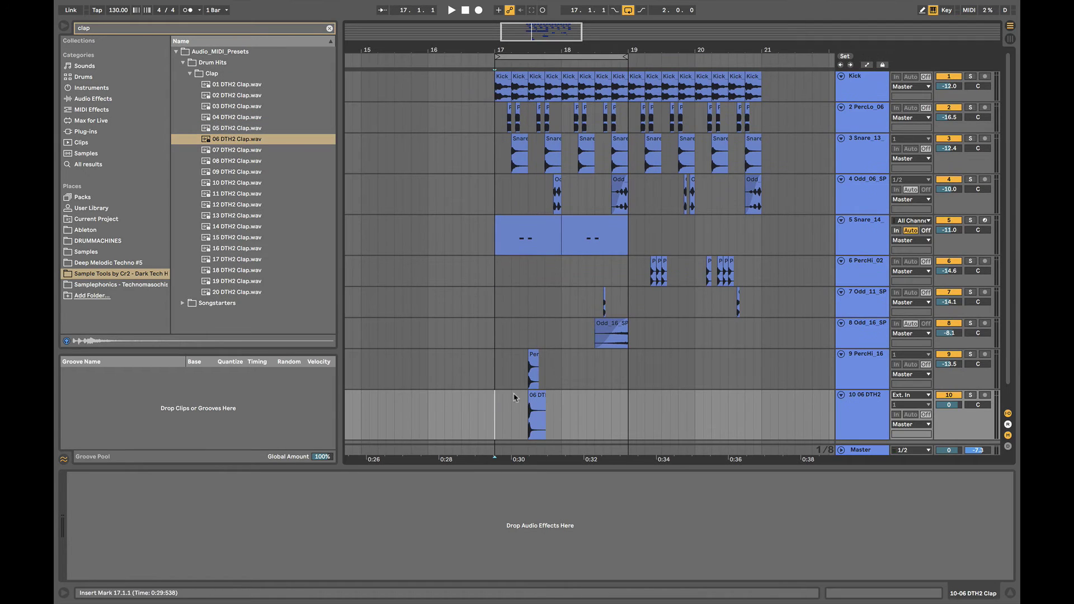
pyautogui.press('space')
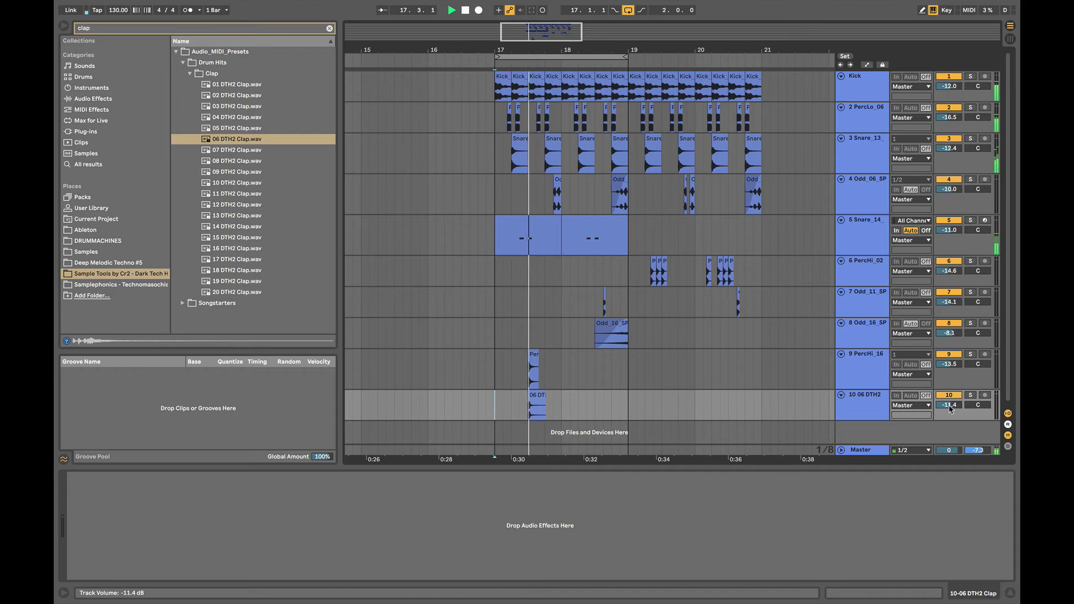
# Duplicate bar 17 of the PercHi_16 and clap tracks into bar 18, and lower their volumes to -15.6 and -13.1 dB.
pyautogui.moveTo(498, 386); pyautogui.dragTo(562, 406)
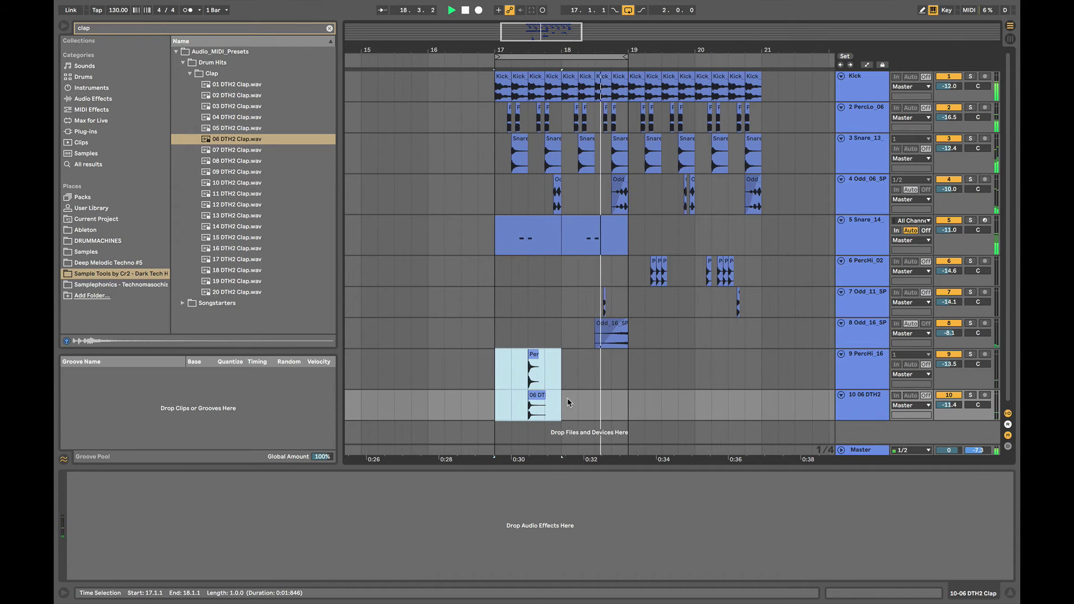
pyautogui.hotkey('ctrl', 'd')
pyautogui.click(638, 379)
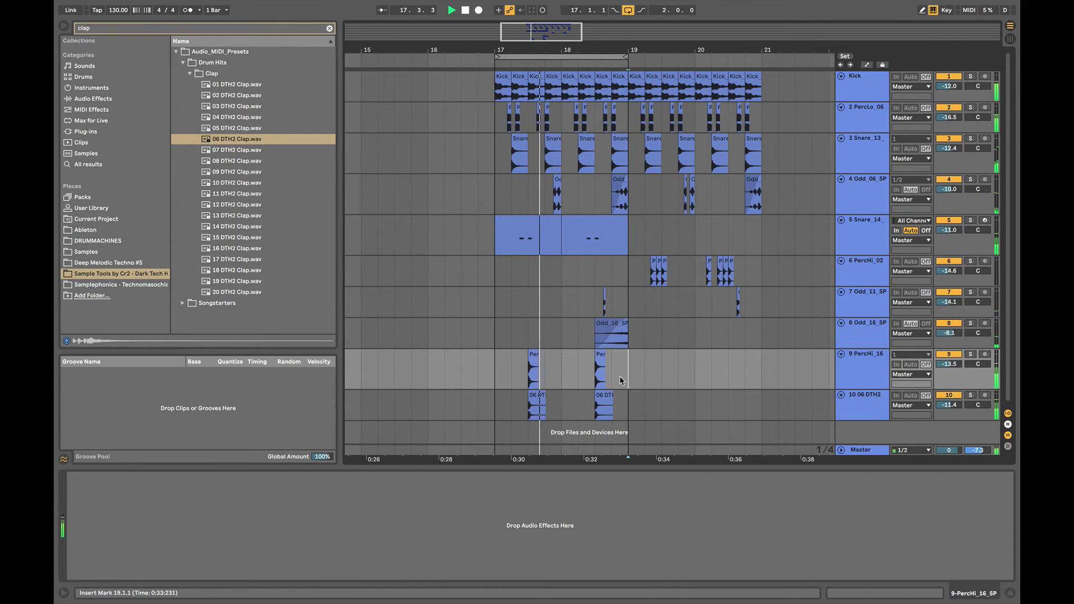
pyautogui.moveTo(620, 381); pyautogui.dragTo(490, 398)
pyautogui.click(490, 397)
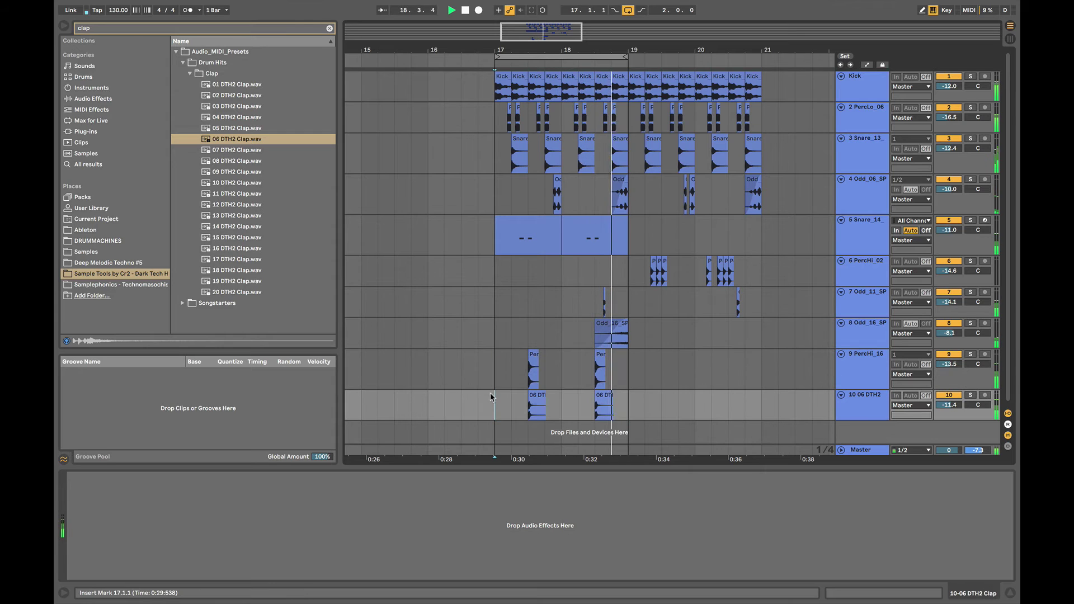
pyautogui.moveTo(949, 390); pyautogui.dragTo(949, 374)
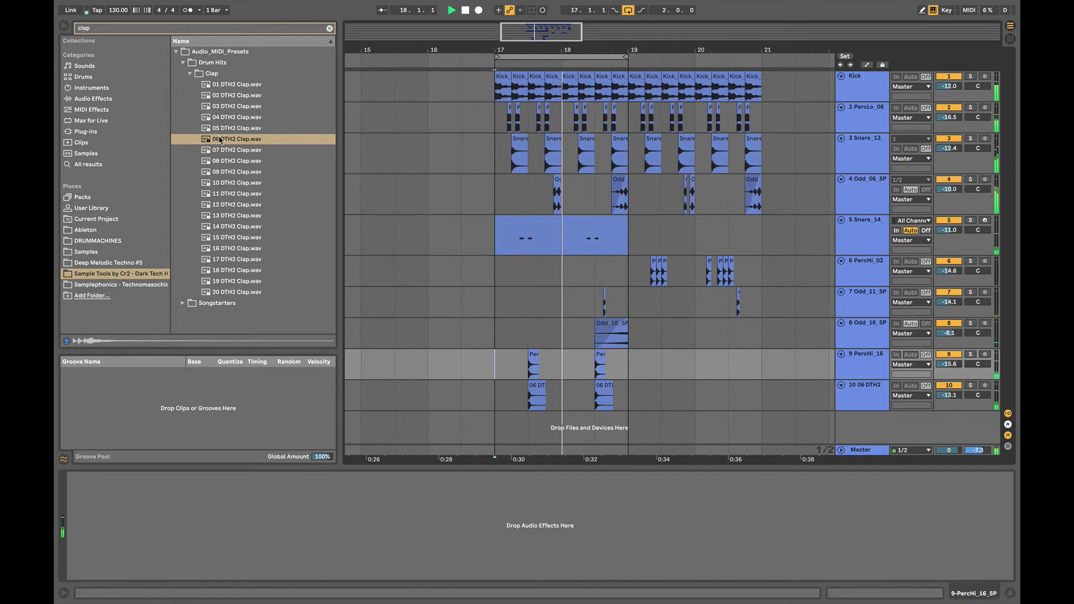
# Clear the library search and add the Reverb audio effect to the 06 DTH2 Clap track.
pyautogui.click(100, 28)
pyautogui.press('BackSpace')
pyautogui.click(95, 99)
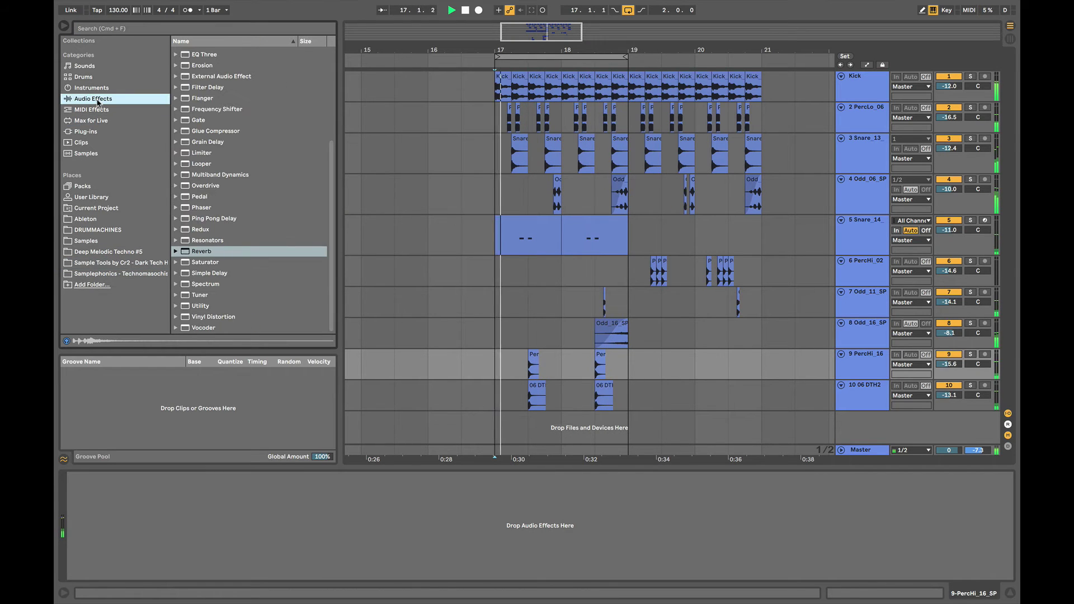
pyautogui.moveTo(224, 256); pyautogui.dragTo(469, 386)
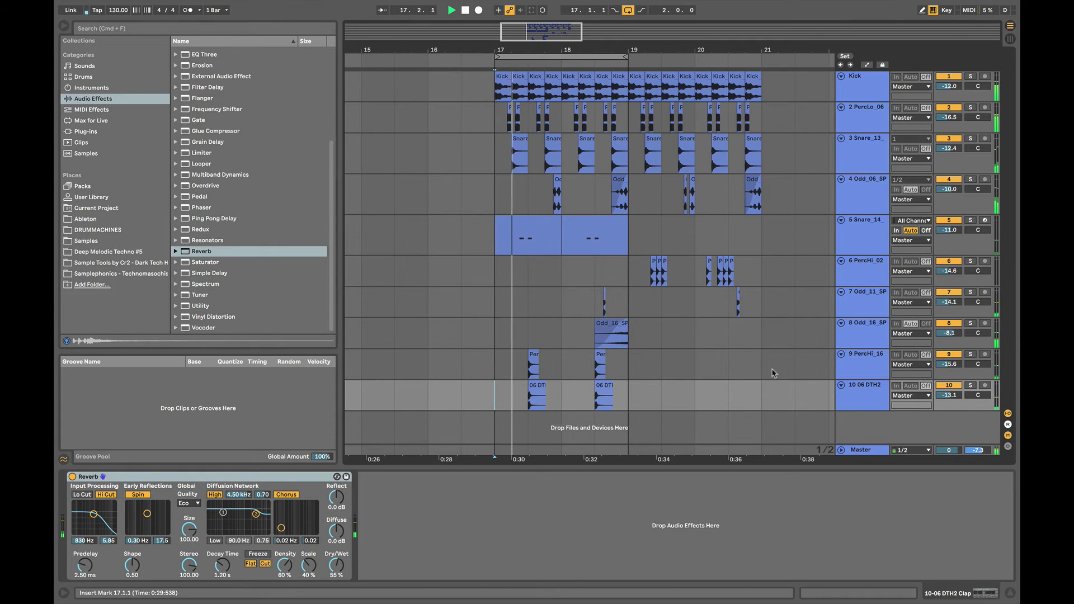
# Shorten the 06 DTH2 Clap clip in bar 17 to about the length of the PercHi_16 clip above it.
pyautogui.click(540, 390)
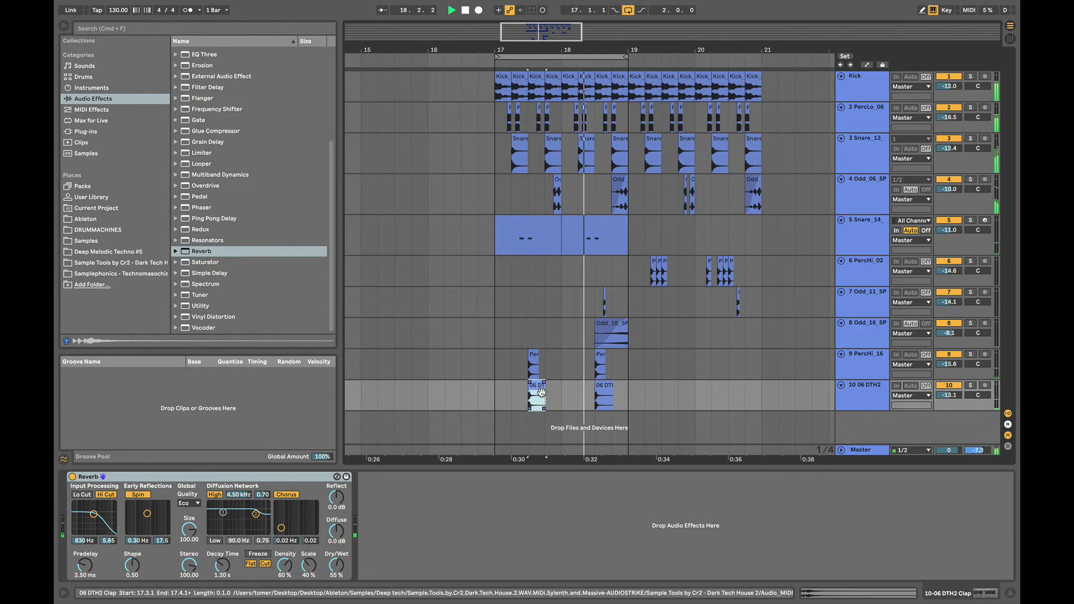
pyautogui.click(540, 394)
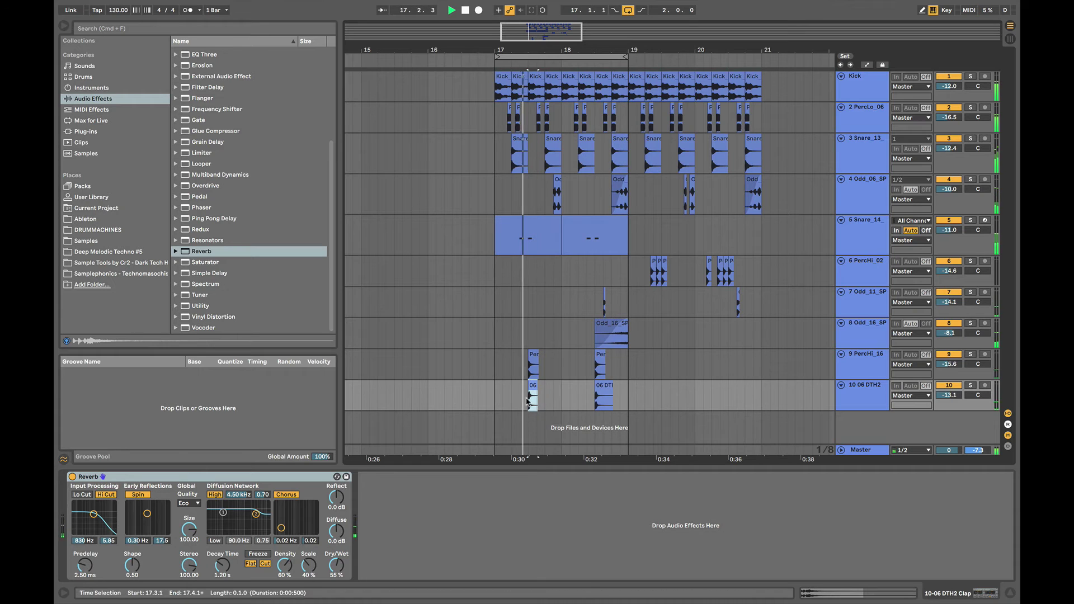
pyautogui.press('super+2')
# Try to duplicate the shortened clap clip's section into bar 18, and undo the duplication.
pyautogui.moveTo(562, 393); pyautogui.dragTo(478, 393)
pyautogui.press('super+d')
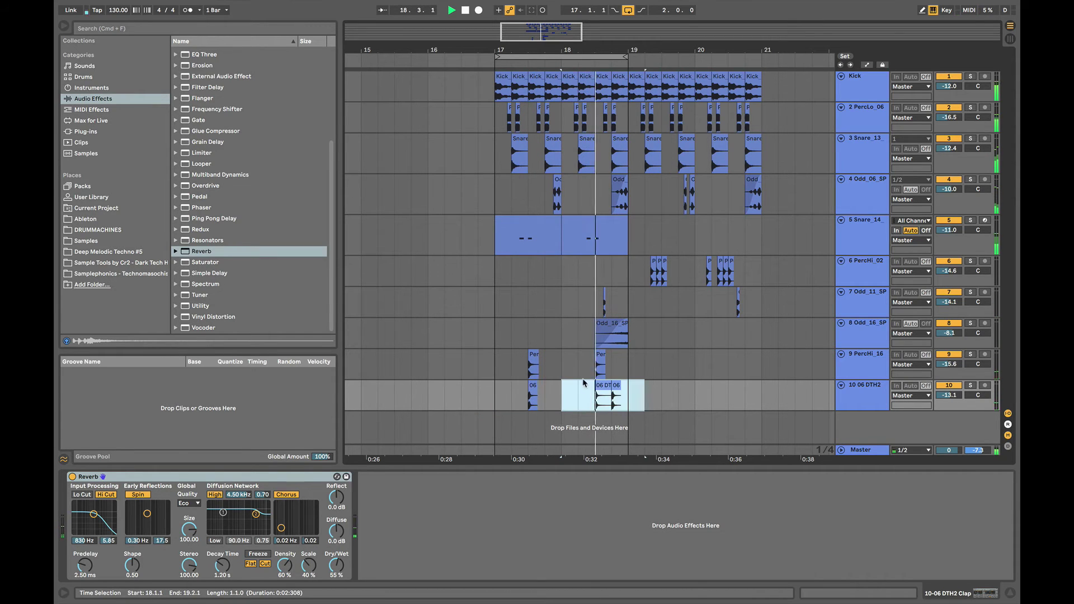
pyautogui.press('super+z')
# Shorten the 06 DTH2 Clap clip in bar 18 to match the shortened one in bar 17.
pyautogui.click(599, 394)
pyautogui.press('super+1')
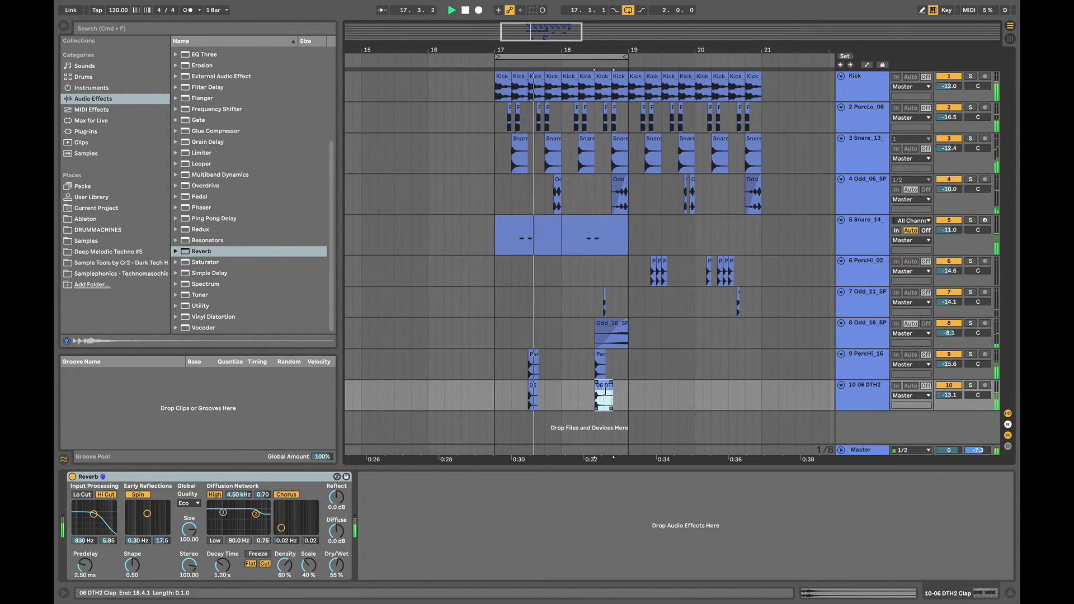
pyautogui.moveTo(627, 396); pyautogui.dragTo(620, 398)
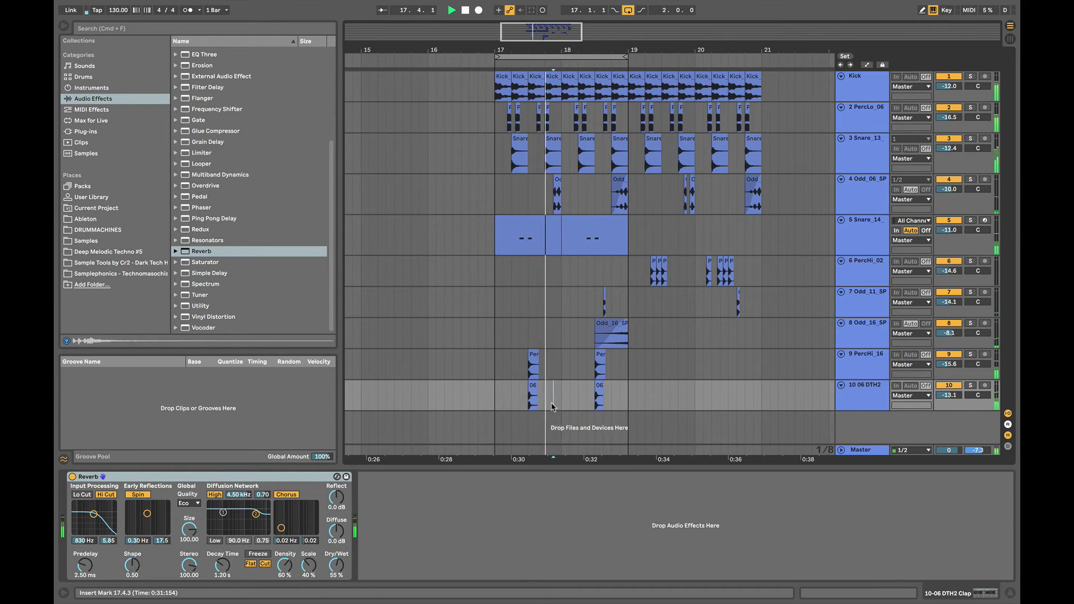
pyautogui.moveTo(537, 404); pyautogui.dragTo(552, 406)
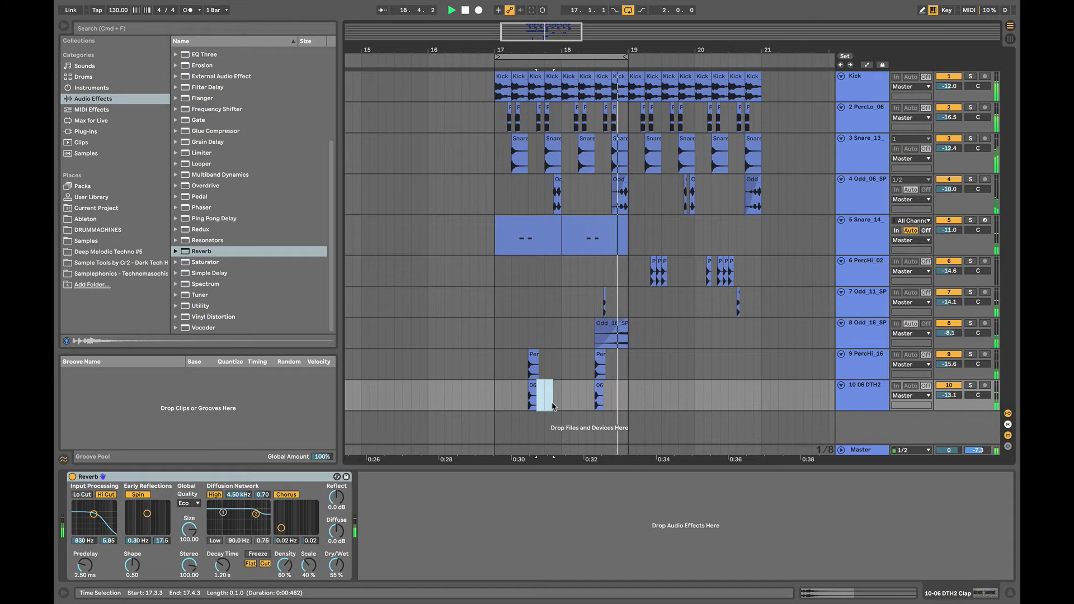
# Set the Snare_13 track's volume to -12.3 dB and reduce the track's height.
pyautogui.click(529, 374)
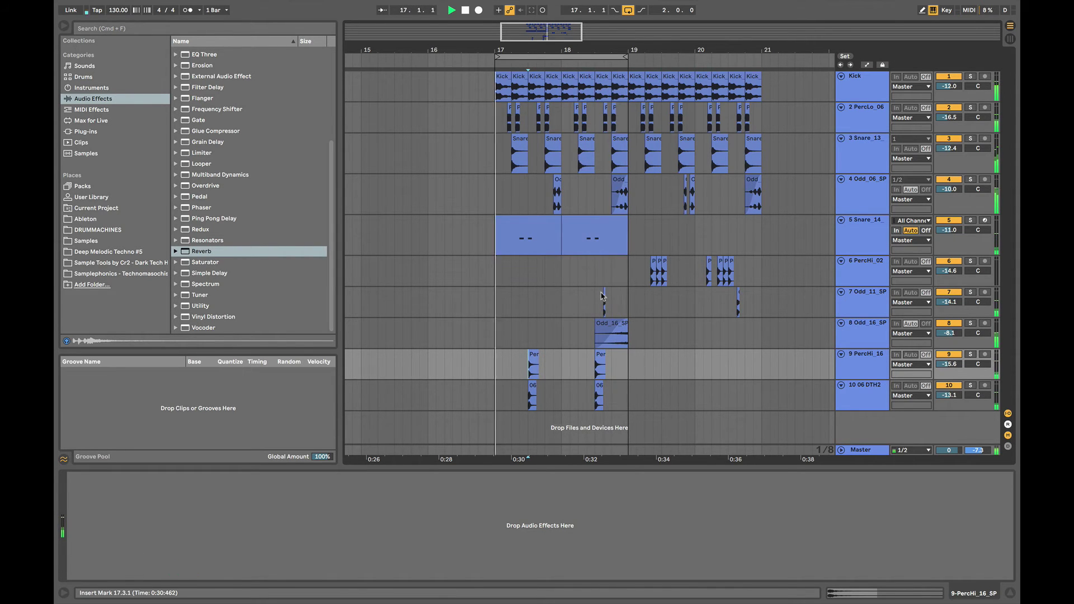
pyautogui.click(510, 353)
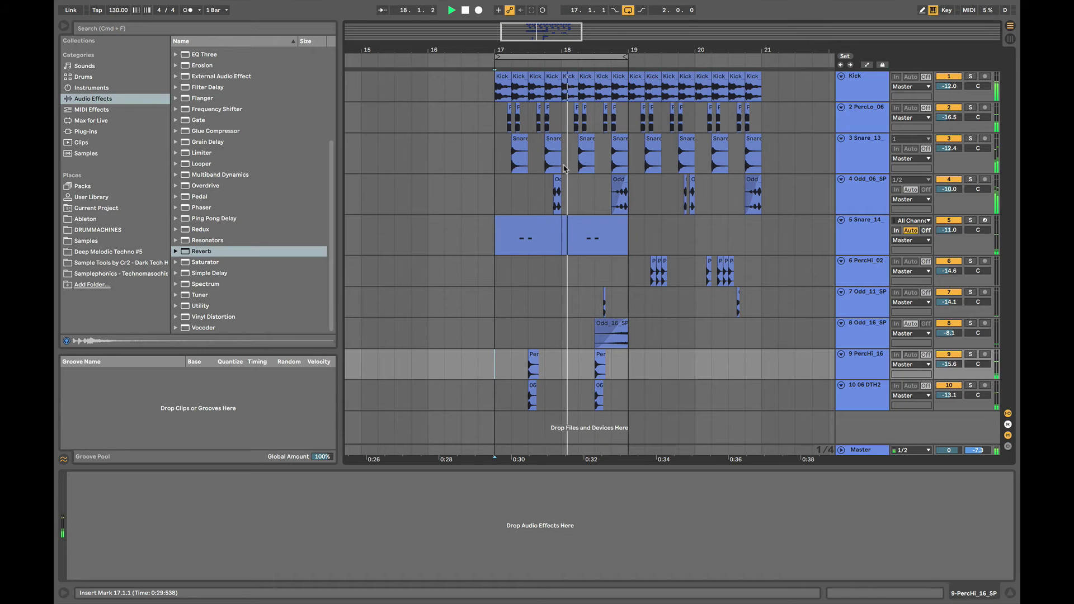
pyautogui.click(502, 158)
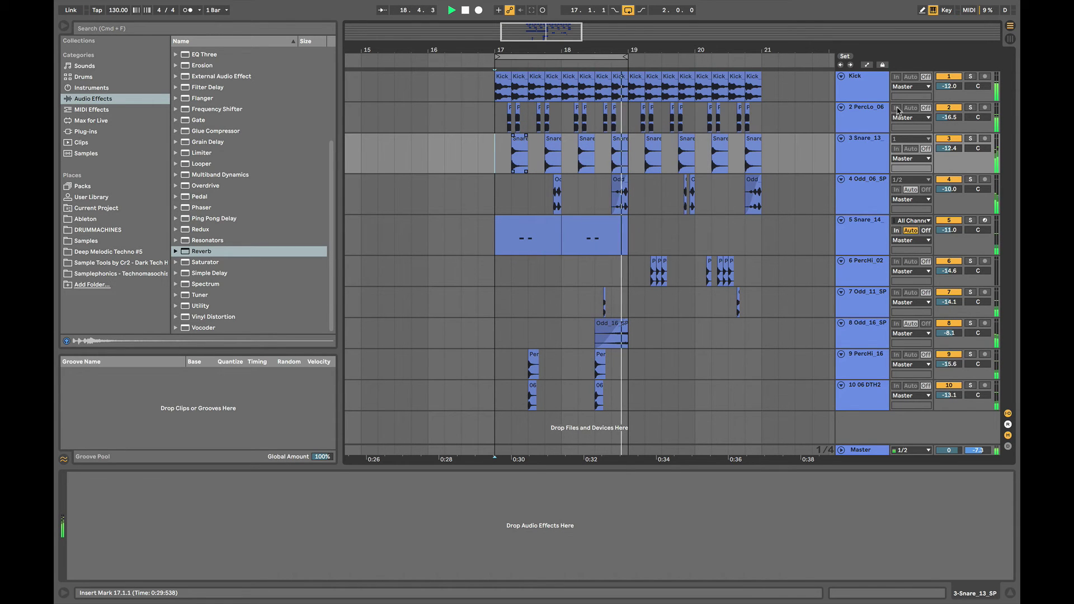
pyautogui.click(969, 139)
pyautogui.moveTo(959, 173); pyautogui.dragTo(960, 164)
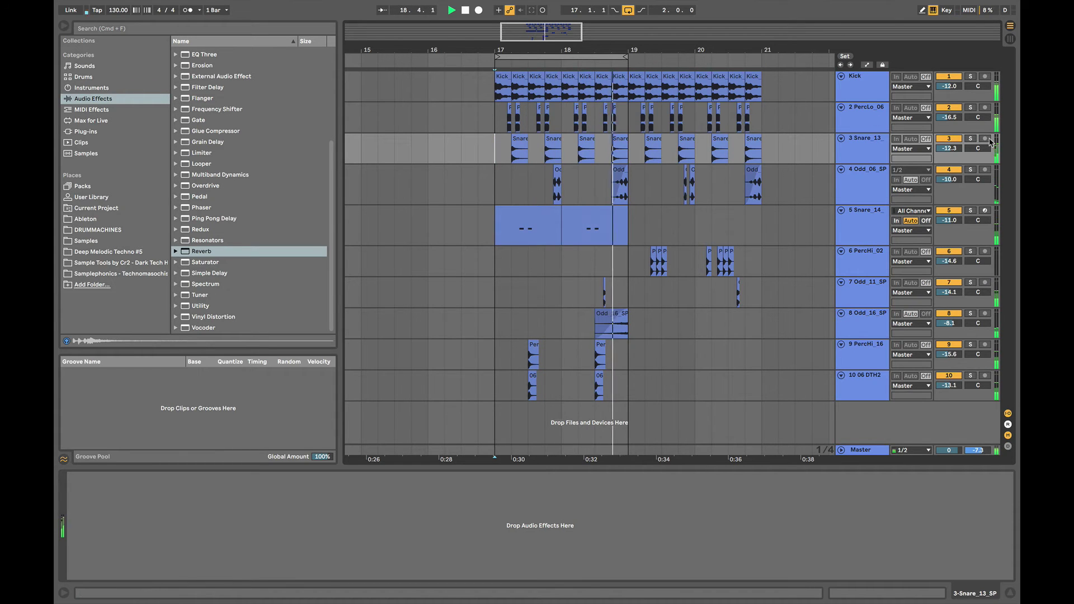
pyautogui.click(615, 122)
pyautogui.moveTo(601, 124); pyautogui.dragTo(625, 125)
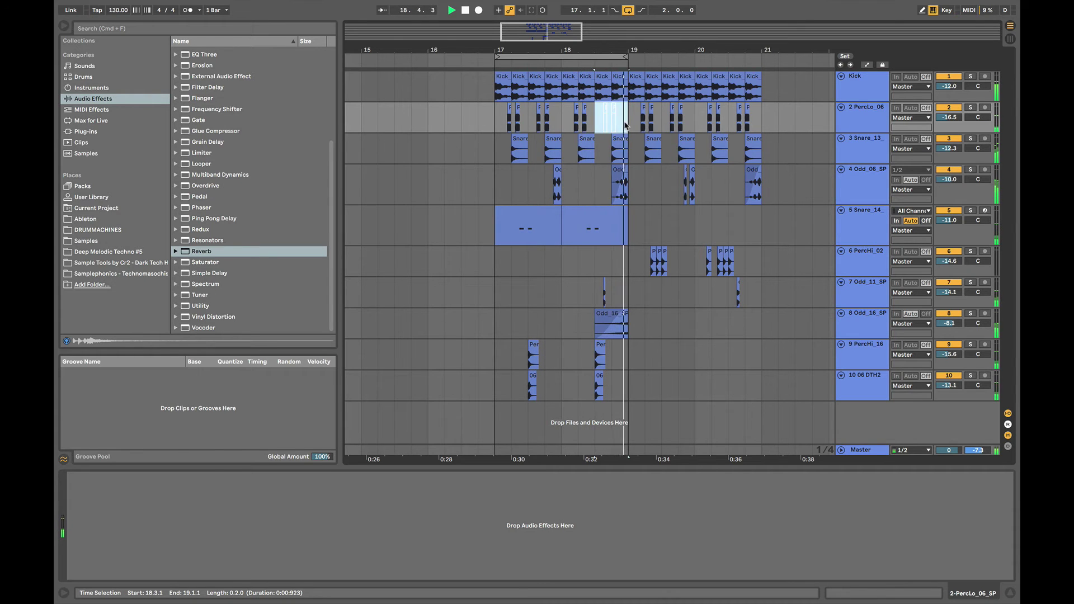
pyautogui.click(602, 127)
pyautogui.press('super+2')
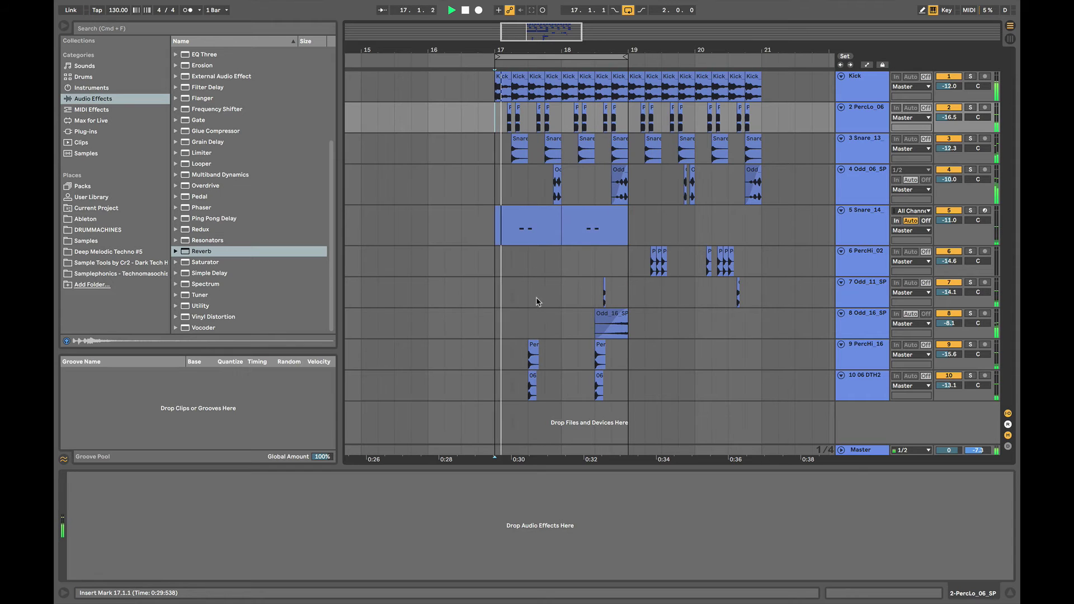
# Rearrange the PercHi_16 and 06 DTH2 Clap clips so both hit on beats 2 and 4 of bars 17 and 18.
pyautogui.moveTo(566, 382); pyautogui.dragTo(611, 386)
pyautogui.click(478, 363)
pyautogui.press('space')
pyautogui.press('super+d')
pyautogui.press('space')
pyautogui.click(500, 355)
pyautogui.press('space')
pyautogui.press('super+d')
pyautogui.press('space')
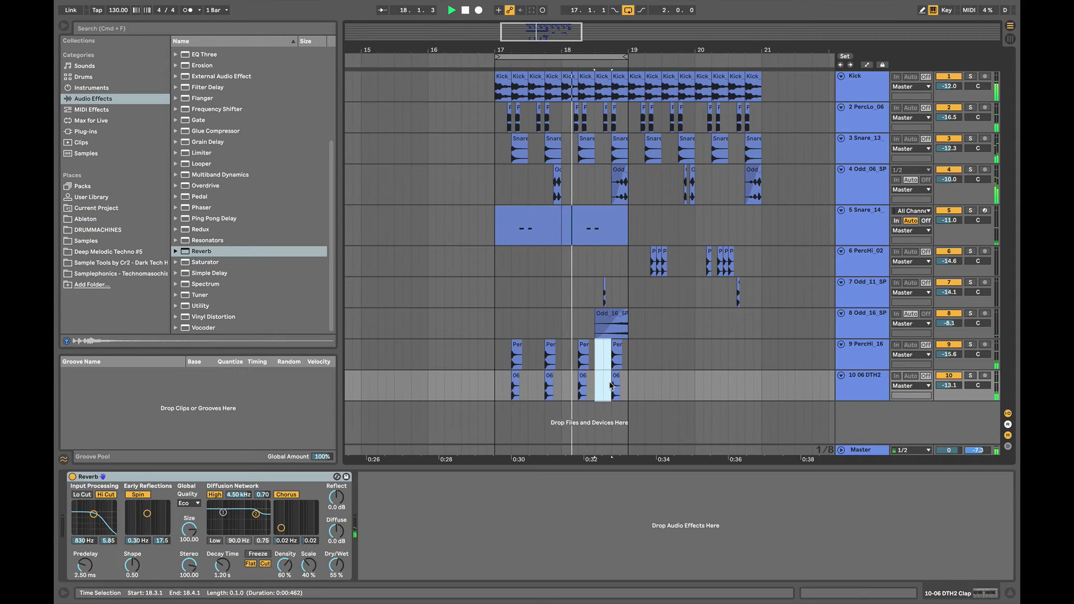
pyautogui.click(611, 386)
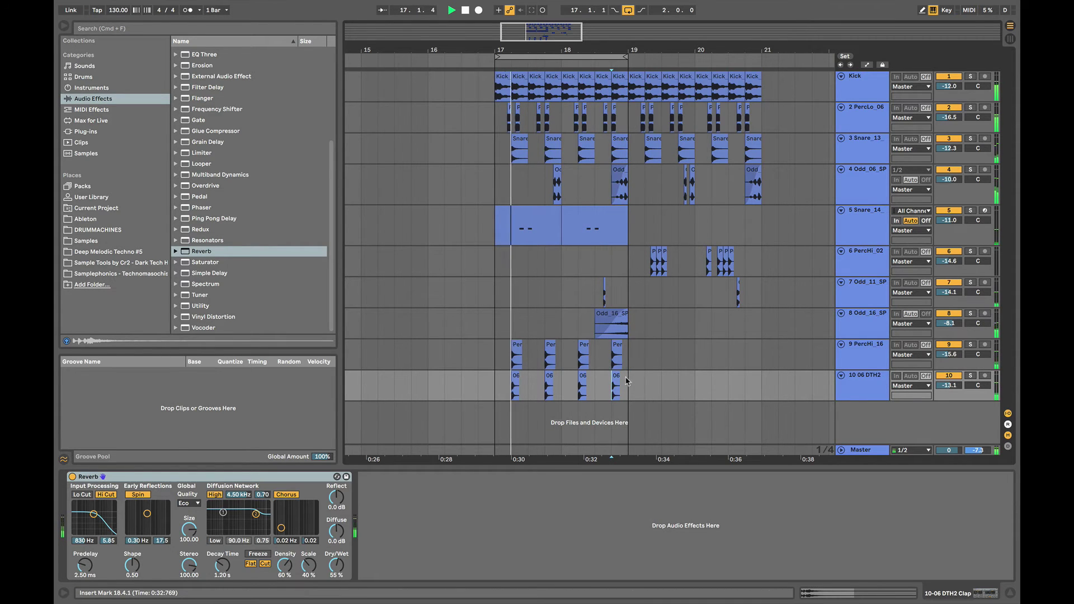
pyautogui.click(479, 387)
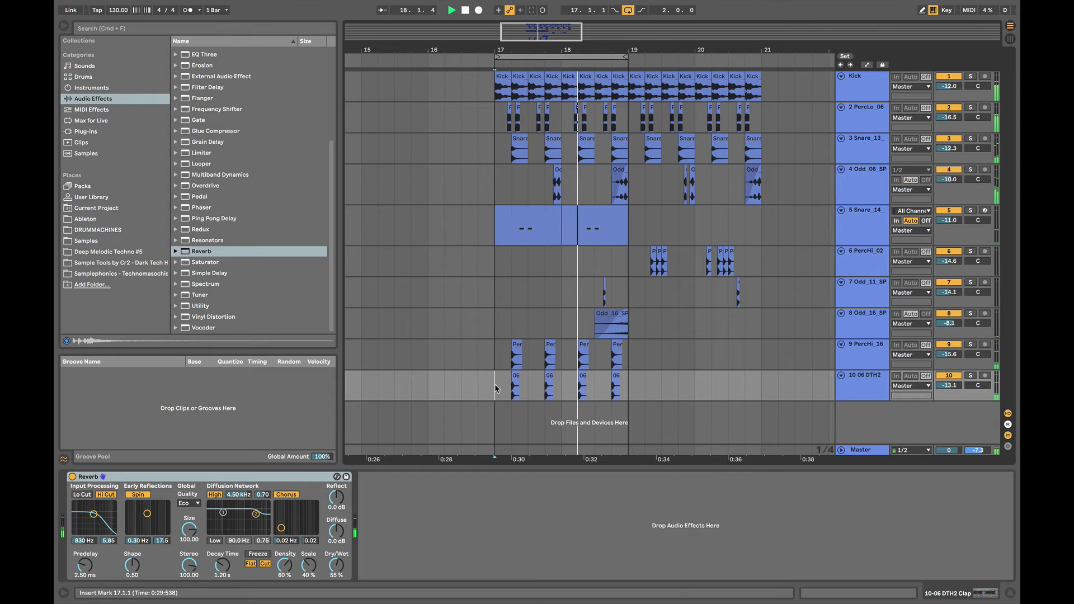
# Add a new MIDI track below the clap track and search the library for "open 909".
pyautogui.press('super+shift+t')
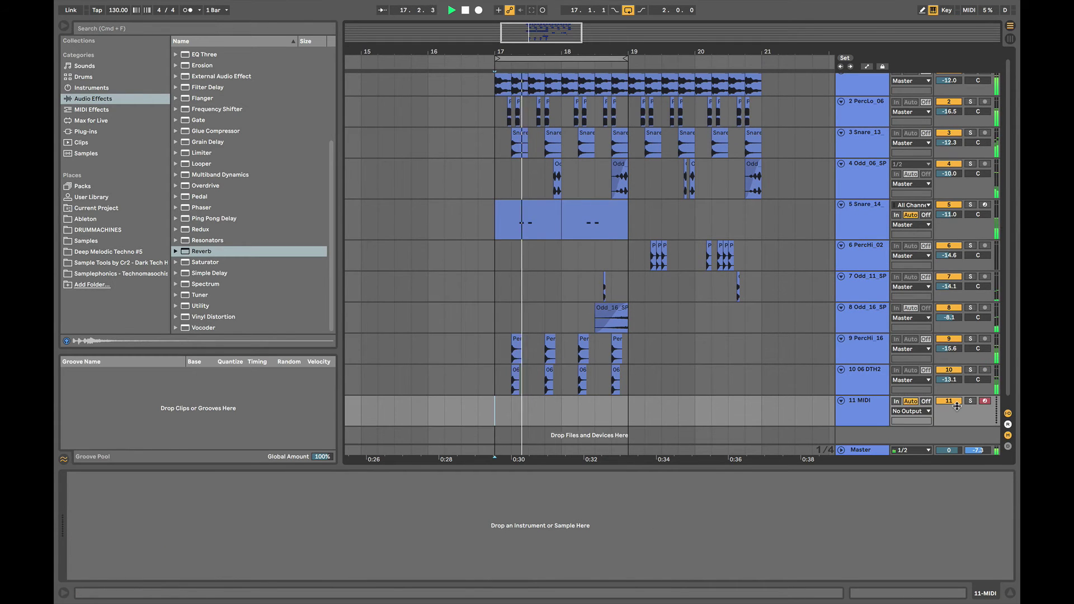
pyautogui.press('super+f')
pyautogui.write('open 909')
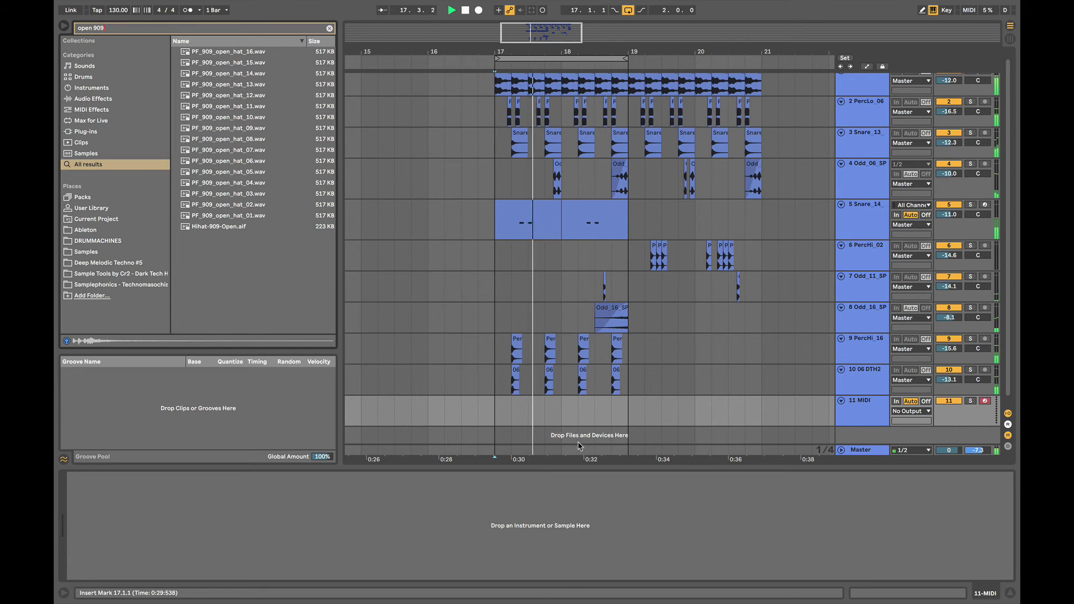
pyautogui.click(480, 412)
# Audition PF_909_open_hat_04 to PF_909_open_hat_06 and lower the preview volume on the Master track to -12.6 dB.
pyautogui.click(278, 170)
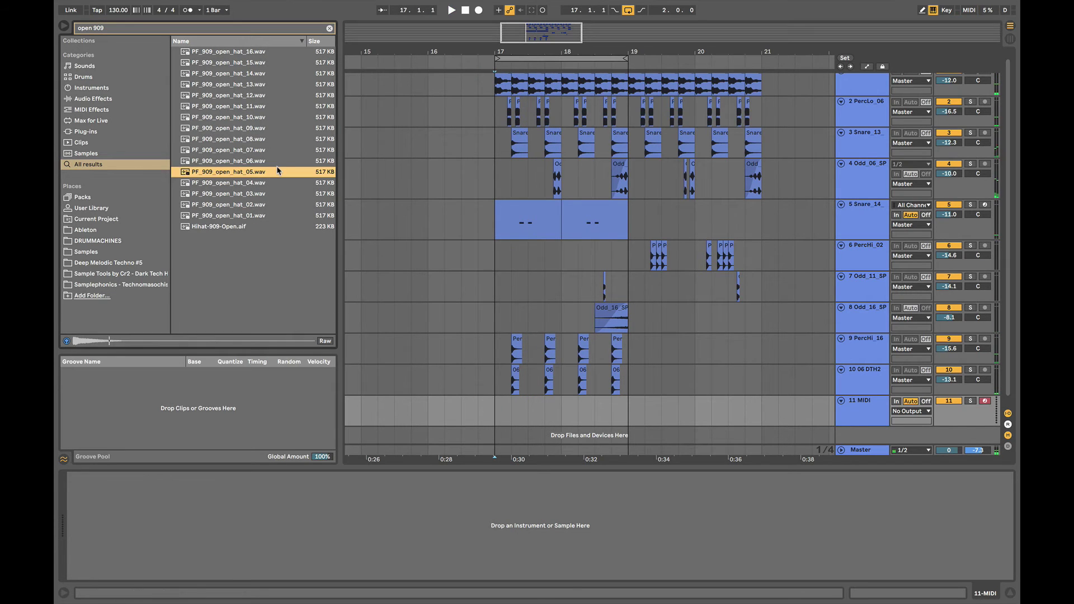
pyautogui.press('Down')
pyautogui.press('Up')
pyautogui.press('Up')
pyautogui.moveTo(978, 445); pyautogui.dragTo(978, 456)
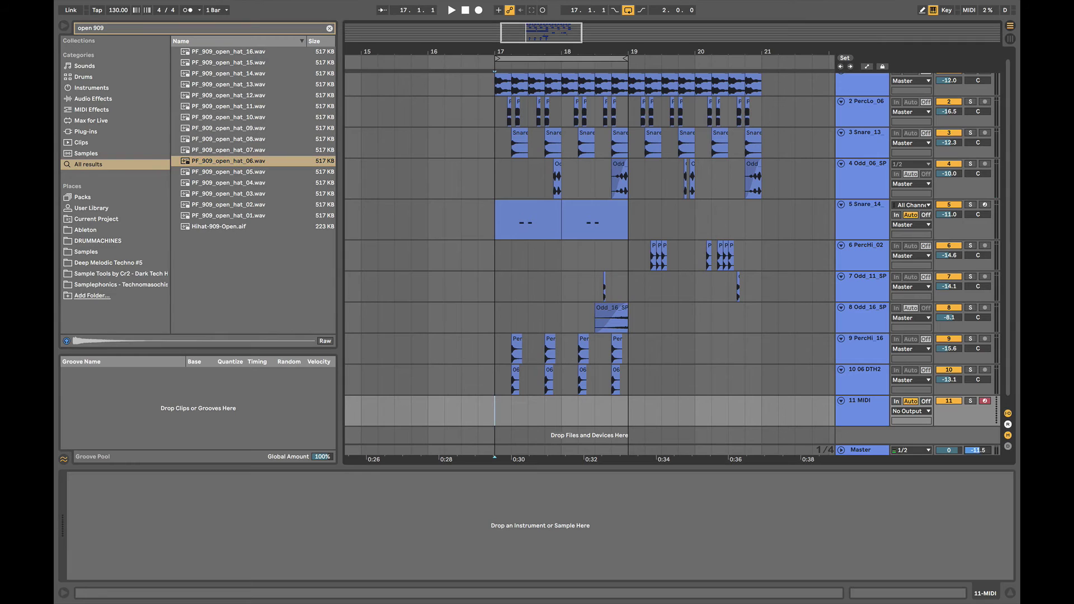
# Audition the open hats from PF_909_open_hat_09 up to PF_909_open_hat_16, and recheck PF_909_open_hat_05 and PF_909_open_hat_03.
pyautogui.click(301, 128)
pyautogui.press('Up')
pyautogui.press('Up')
pyautogui.press('Up')
pyautogui.press('Up')
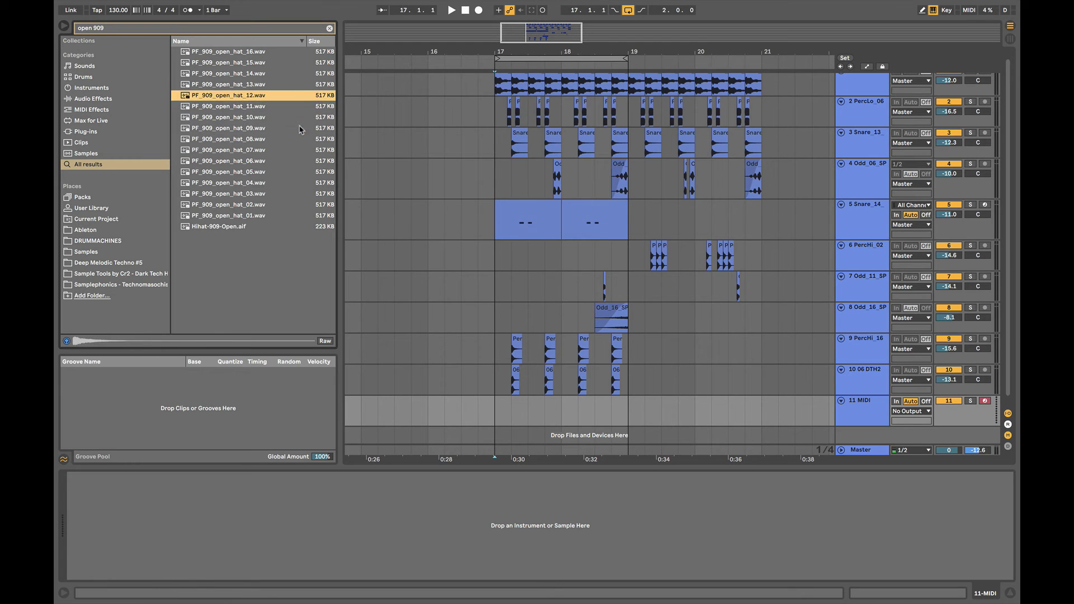
pyautogui.press('Up')
pyautogui.press('Up')
pyautogui.press('Up')
pyautogui.press('Up')
pyautogui.press('Down')
pyautogui.press('Down')
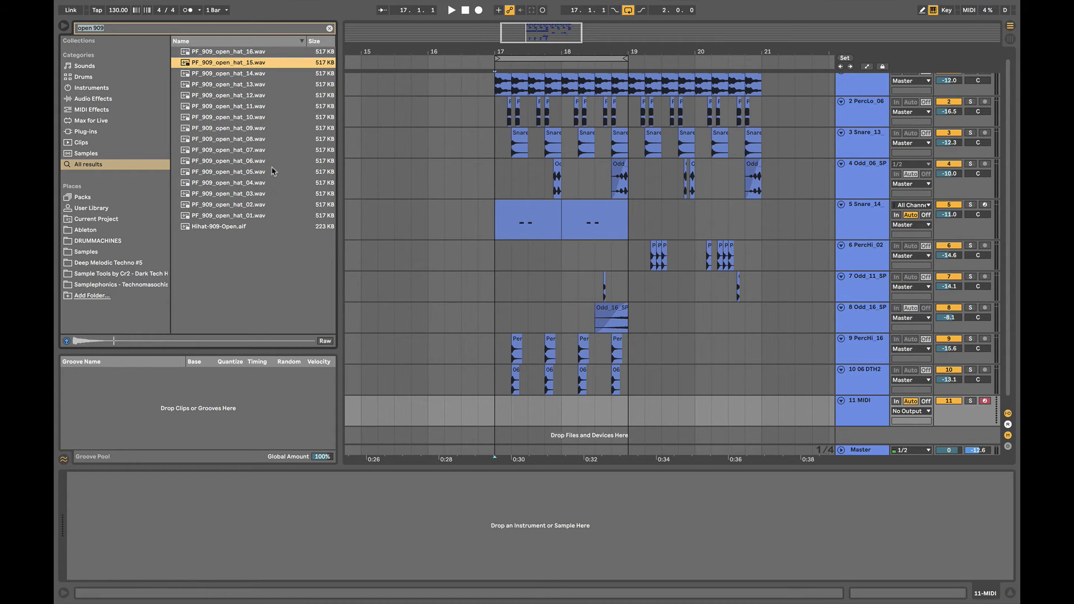
pyautogui.click(274, 172)
pyautogui.click(248, 194)
# Search the library for "909 hat" and audition hat samples, including TR-909Hat C 01.wav and BKW_126_DSTATION909_HAT.wav.
pyautogui.doubleClick(138, 30)
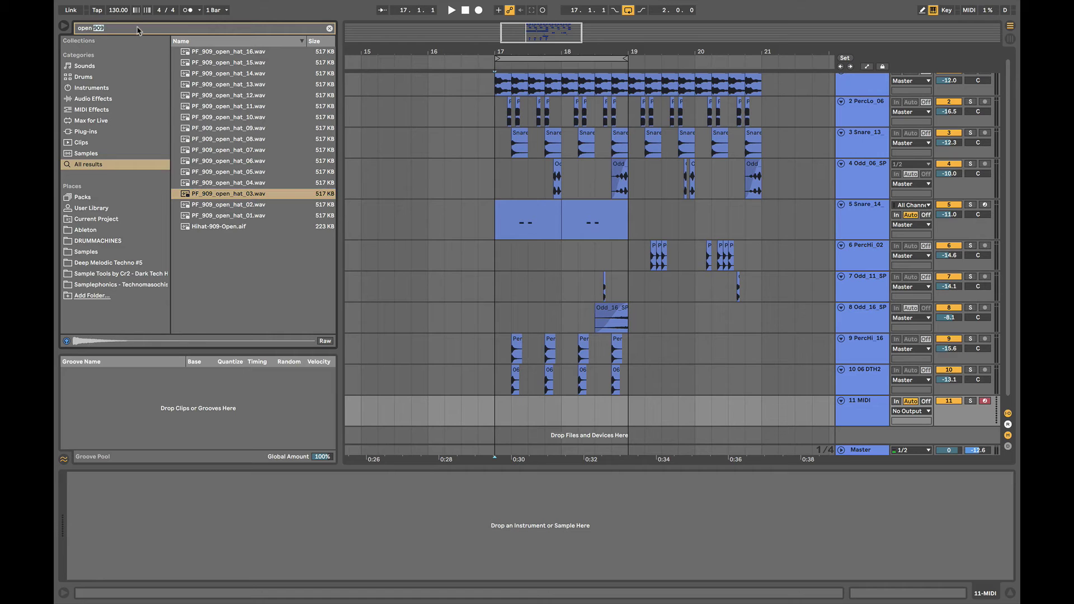
pyautogui.write('909 hat')
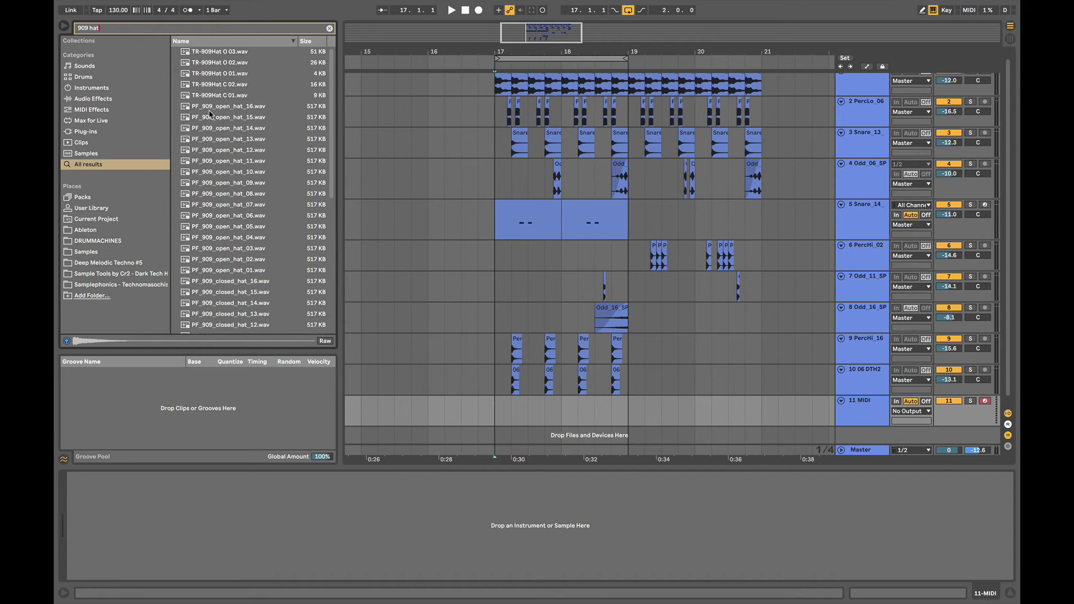
pyautogui.click(222, 106)
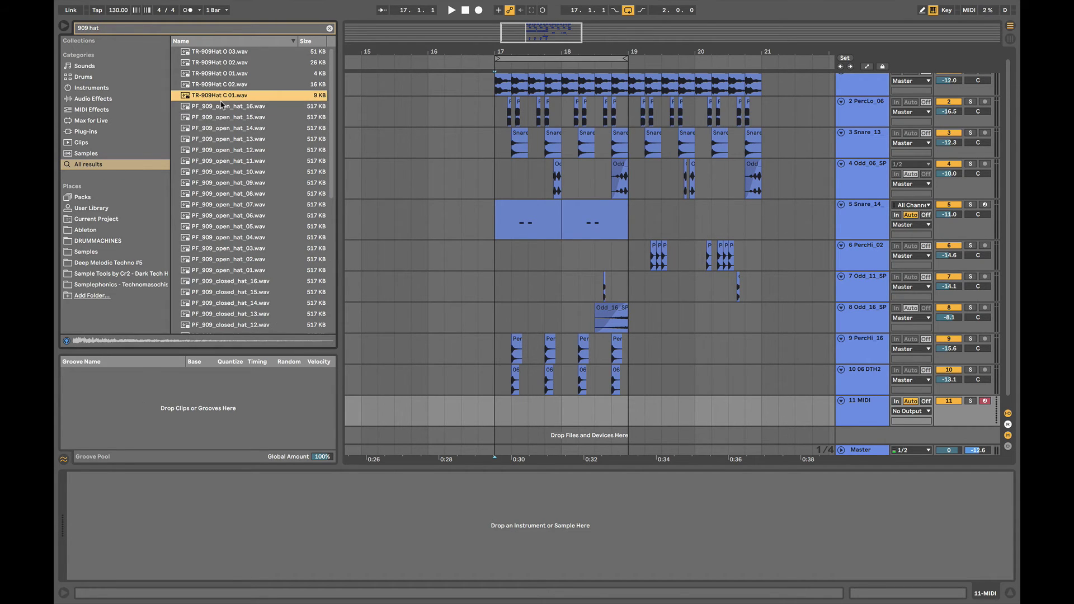
pyautogui.scroll(-6, 221, 106)
pyautogui.click(229, 163)
pyautogui.click(228, 271)
pyautogui.click(228, 292)
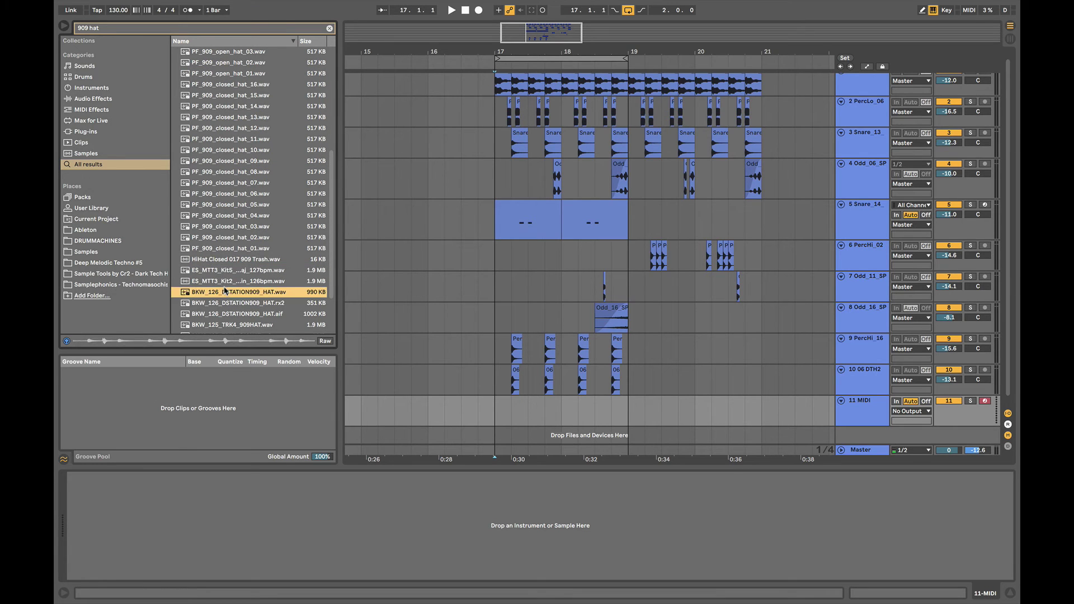
# Audition the BKW hat samples and load BKW_126_DSTATION909_HAT.rx2 into a Simpler on the new MIDI track.
pyautogui.click(228, 315)
pyautogui.press('Up')
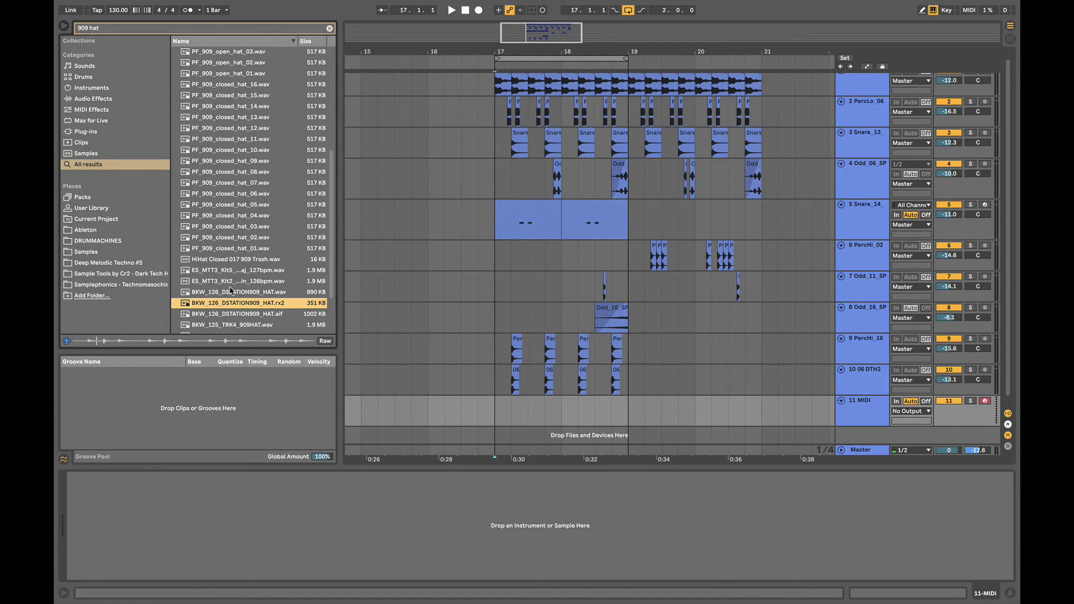
pyautogui.click(212, 325)
pyautogui.click(218, 305)
pyautogui.moveTo(221, 300); pyautogui.dragTo(155, 504)
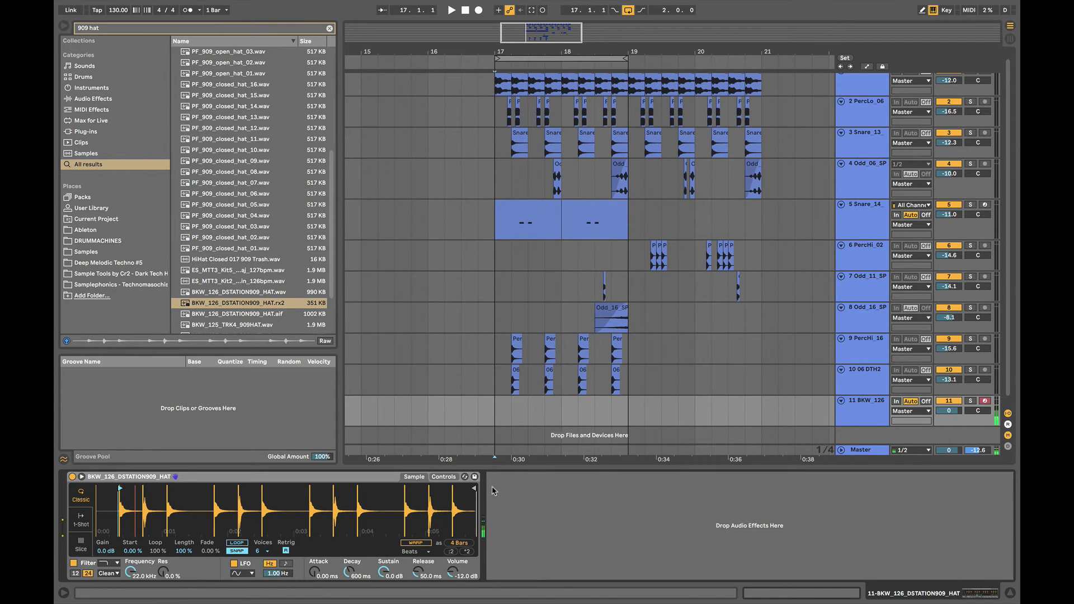
# Trim the sample's start and end in Simpler so only the first hat hit of the loop plays.
pyautogui.moveTo(474, 488); pyautogui.dragTo(132, 490)
pyautogui.moveTo(129, 530); pyautogui.dragTo(211, 525)
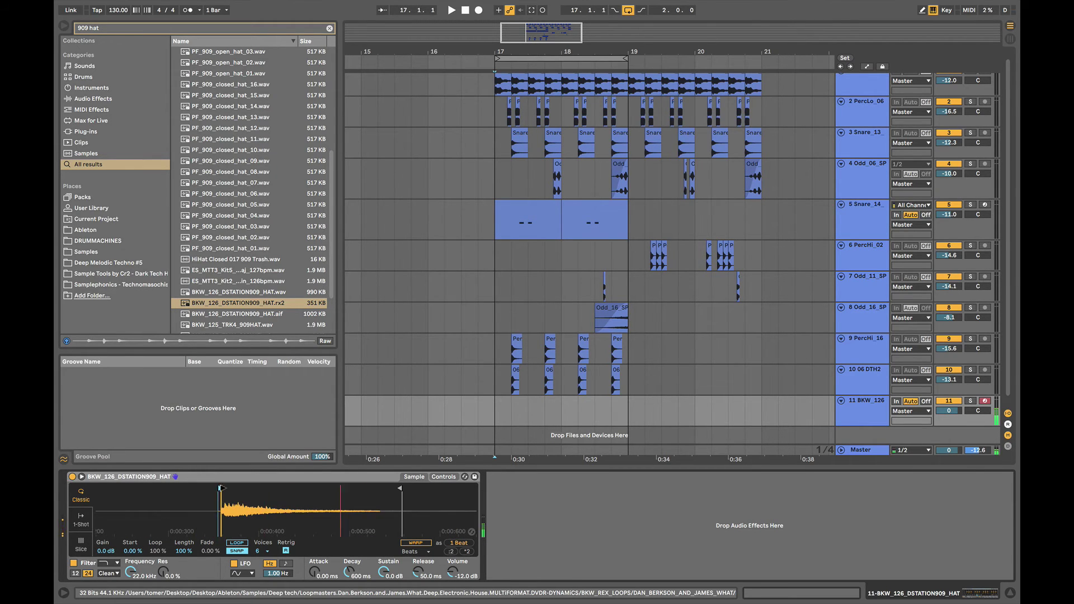
pyautogui.moveTo(223, 494); pyautogui.dragTo(223, 504)
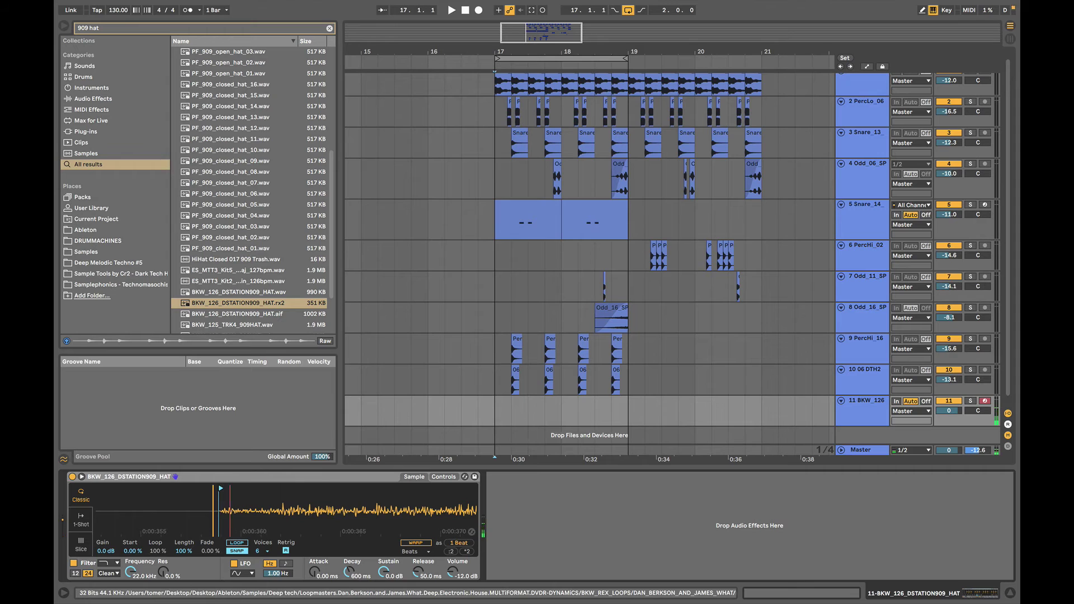
pyautogui.moveTo(224, 502); pyautogui.dragTo(224, 459)
# Clear the library search and create an empty two-bar MIDI clip on the hat track from bar 17 to bar 19.
pyautogui.moveTo(495, 412); pyautogui.dragTo(589, 414)
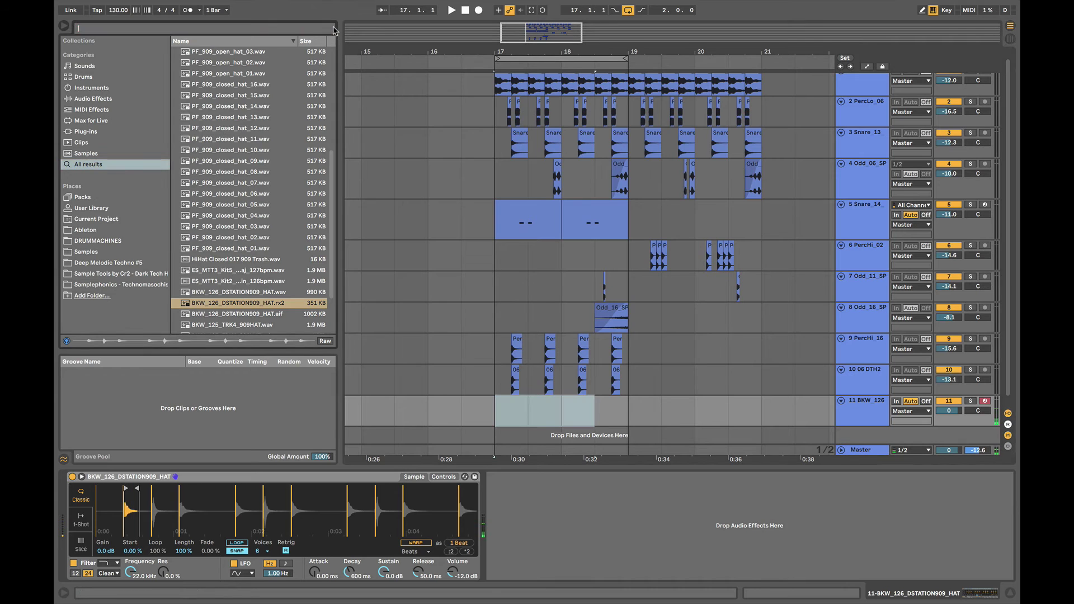
pyautogui.click(329, 28)
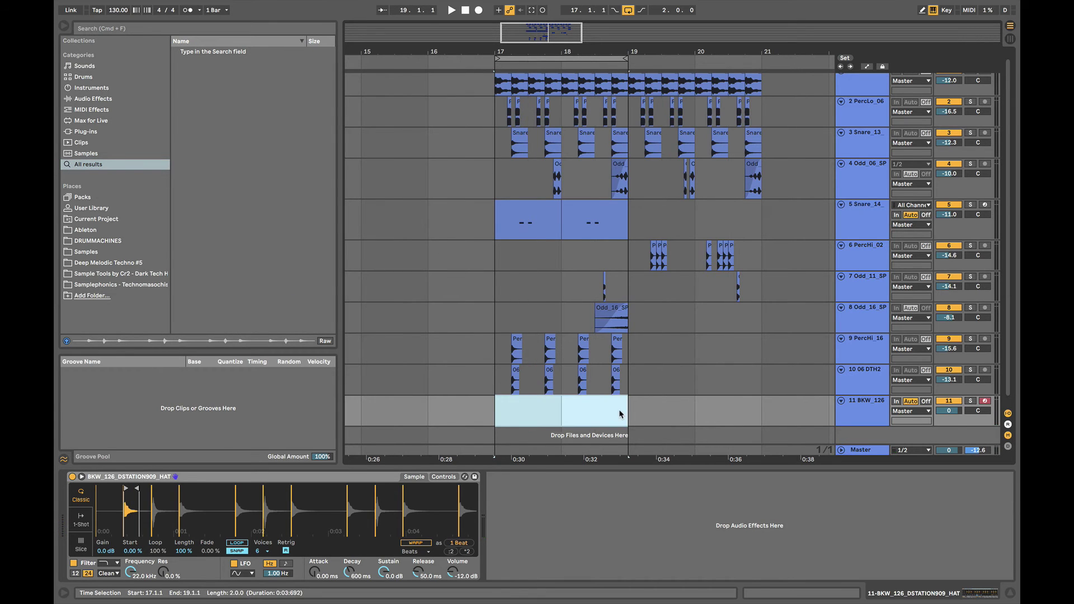
pyautogui.press('super+shift+m')
# Draw sixteenth-length C3 notes on the four offbeats of the clip's first bar and duplicate them into the second bar.
pyautogui.moveTo(208, 338); pyautogui.dragTo(240, 343)
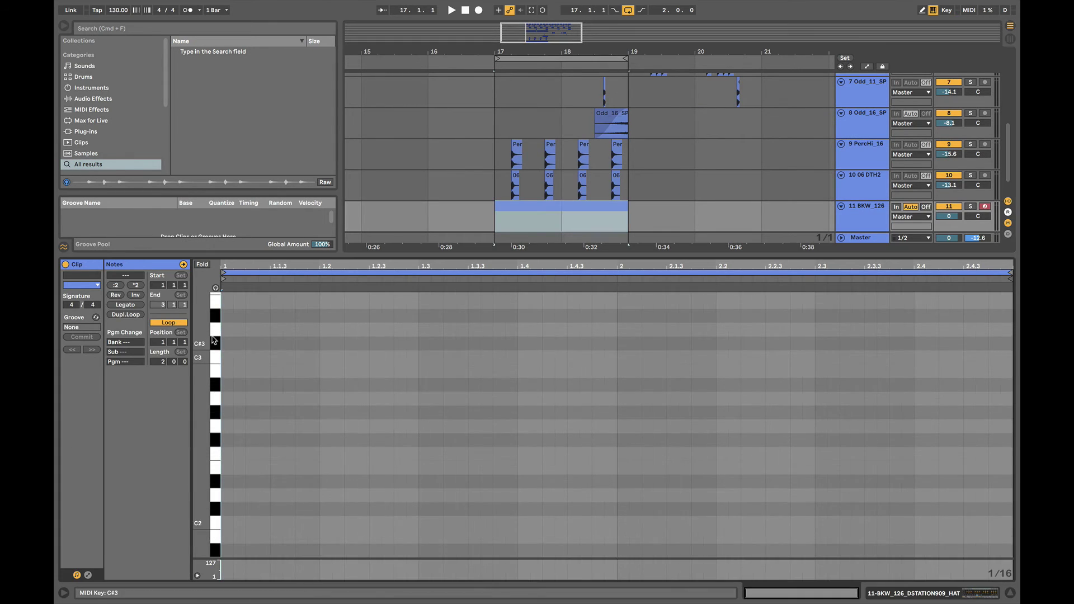
pyautogui.press('b')
pyautogui.click(282, 357)
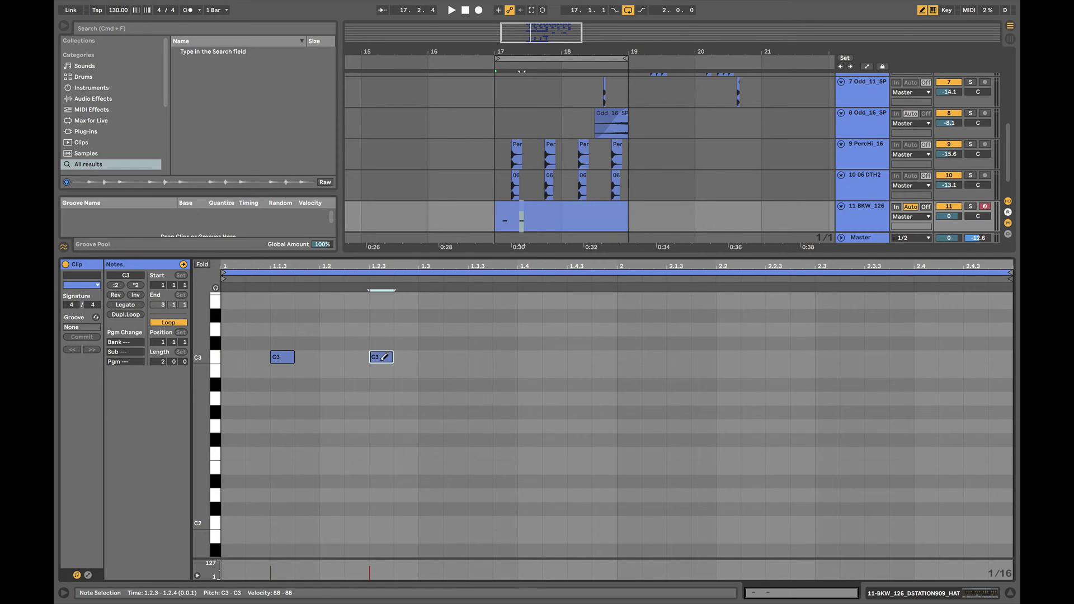
pyautogui.press('b')
pyautogui.click(602, 381)
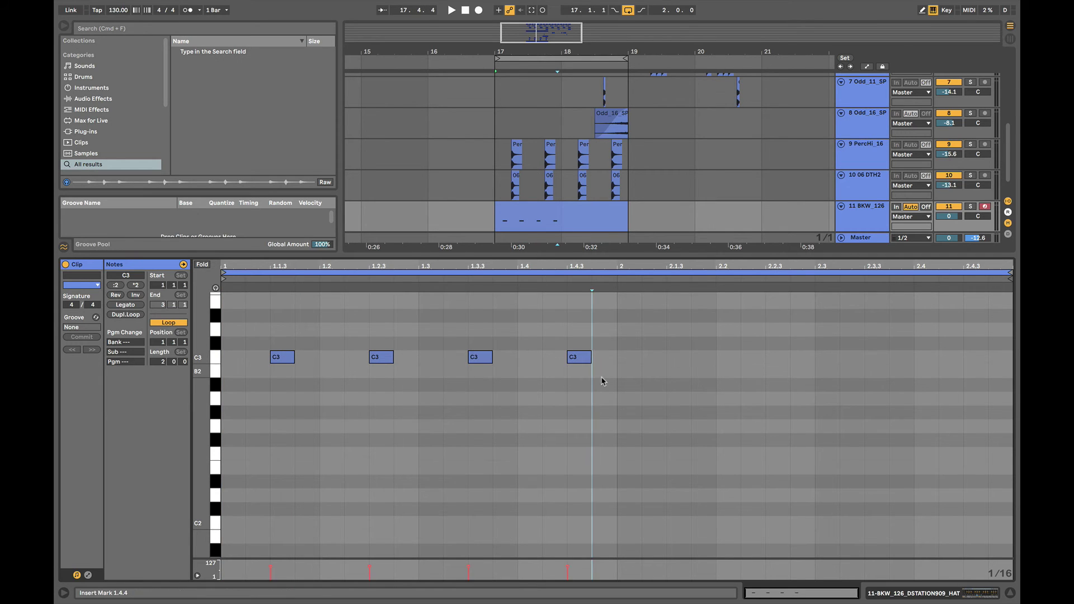
pyautogui.moveTo(615, 387); pyautogui.dragTo(225, 374)
pyautogui.hotkey('ctrl', 'd')
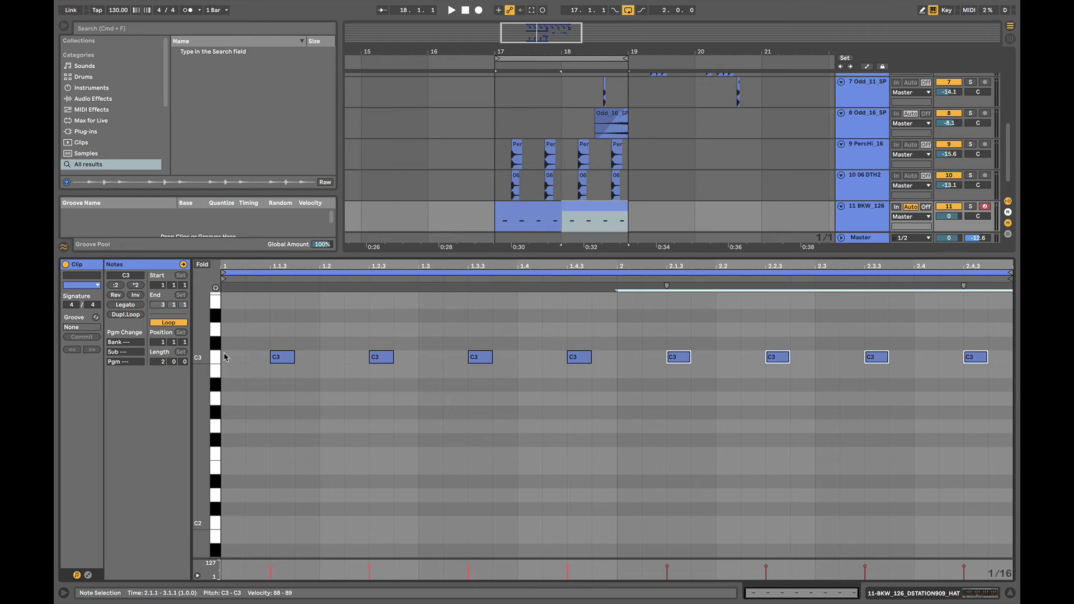
pyautogui.click(546, 342)
# Return to the hat track's Simpler and set the track's volume to -4.9 dB while the loop plays.
pyautogui.hotkey('shift', 'Tab')
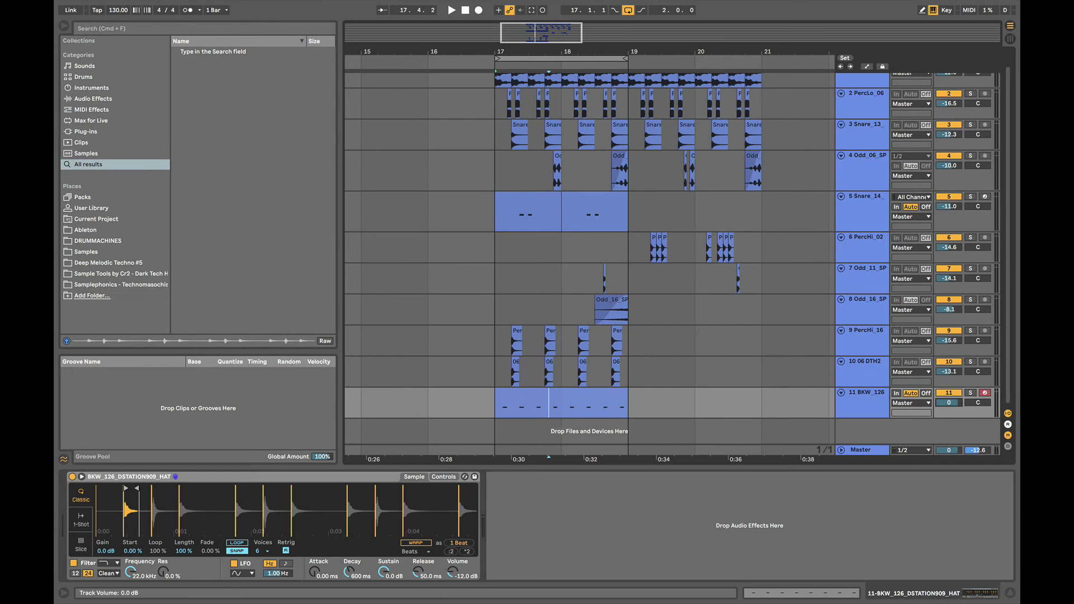
pyautogui.moveTo(949, 402); pyautogui.dragTo(945, 404)
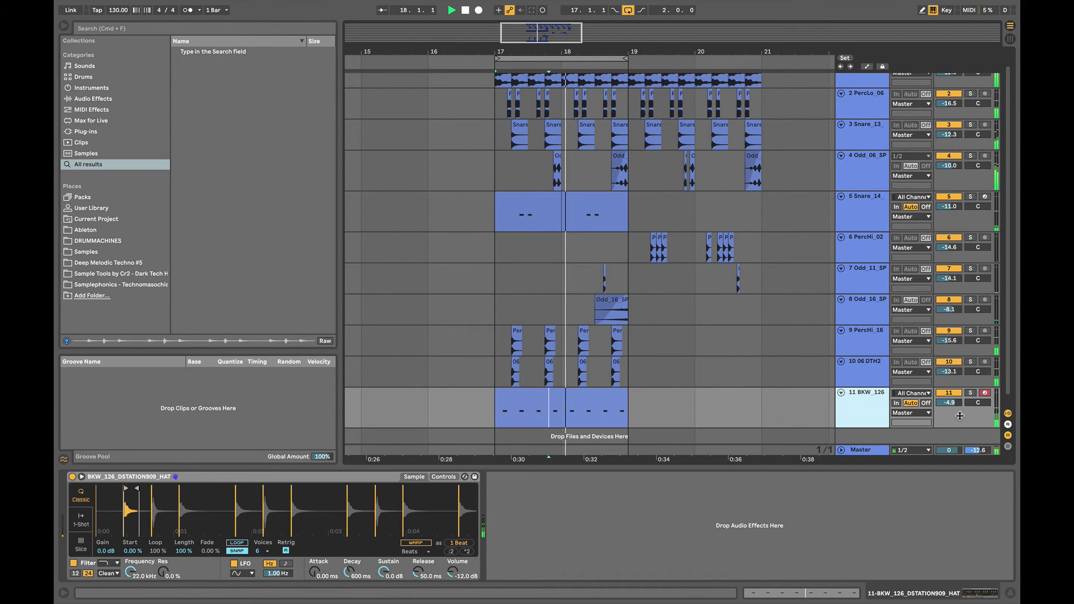
pyautogui.click(506, 417)
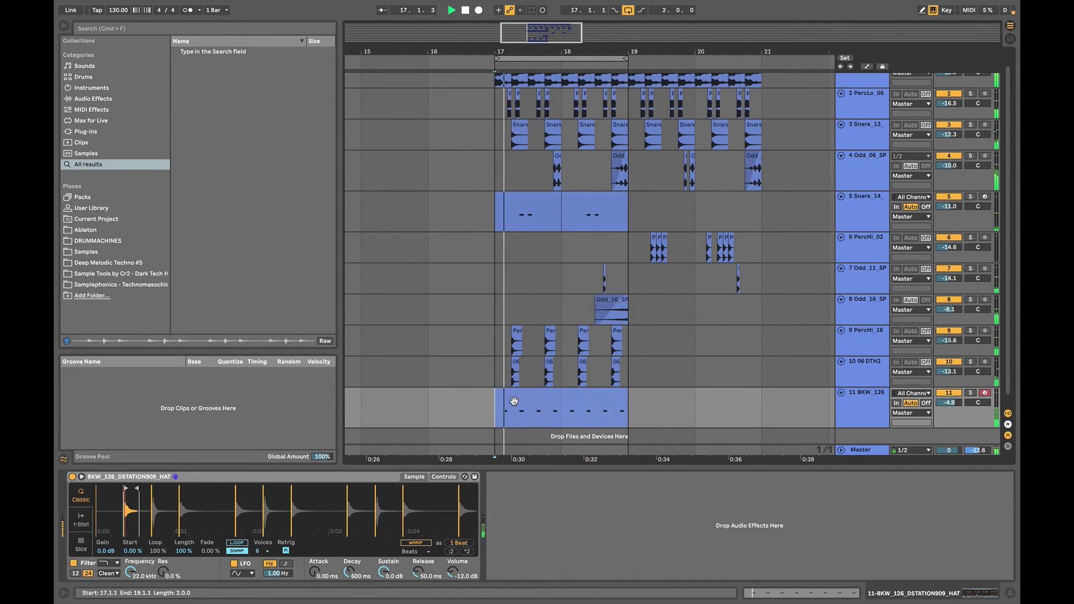
pyautogui.scroll(-3, 552, 280)
# Show the hat Simpler's control parameters and set its transpose to -1 st.
pyautogui.press('Up')
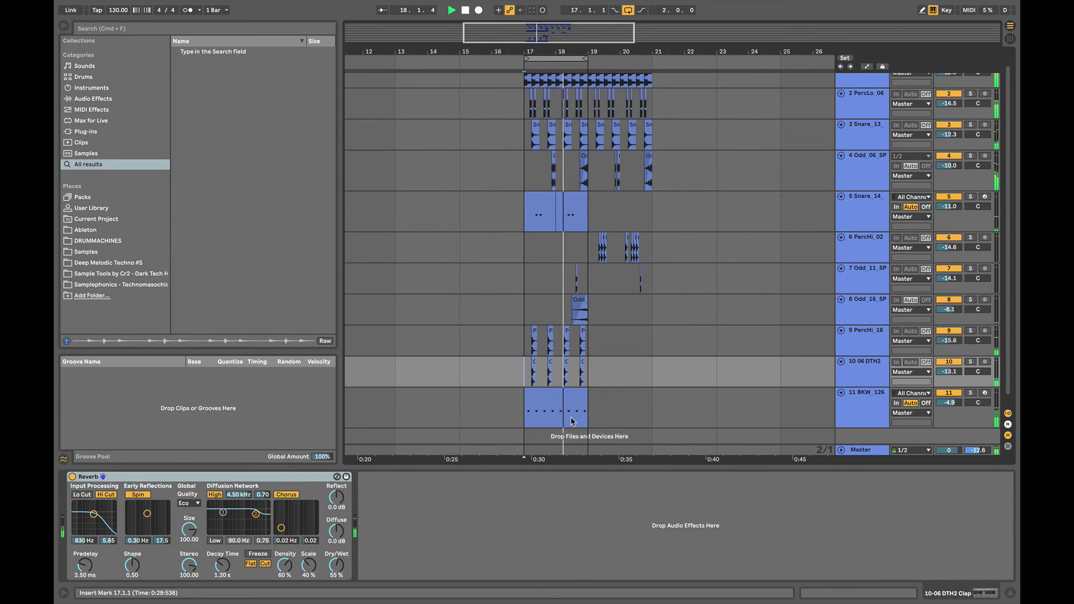
pyautogui.press('Down')
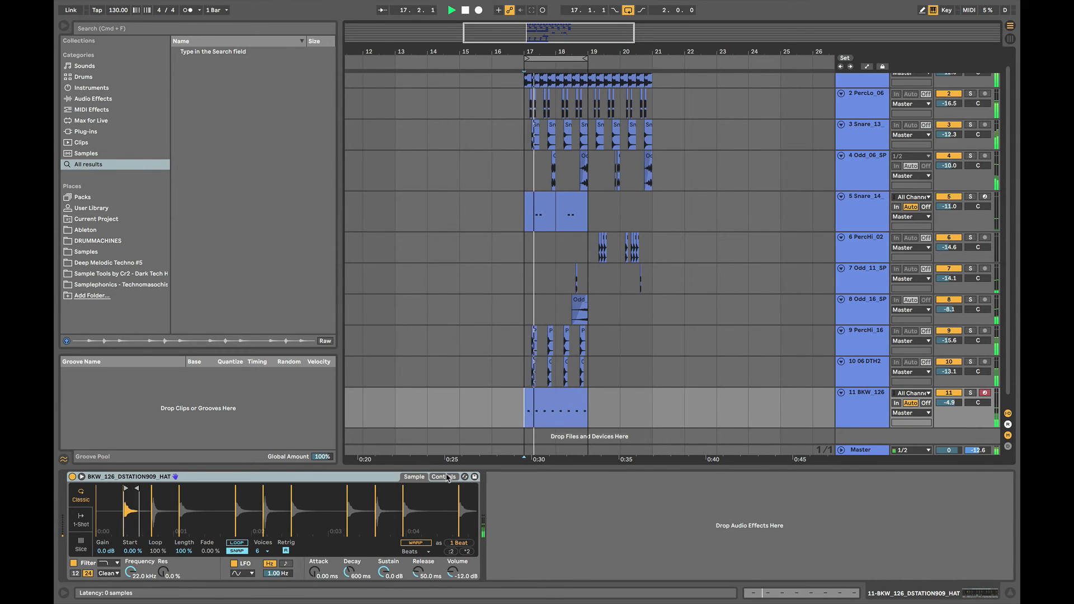
pyautogui.click(445, 476)
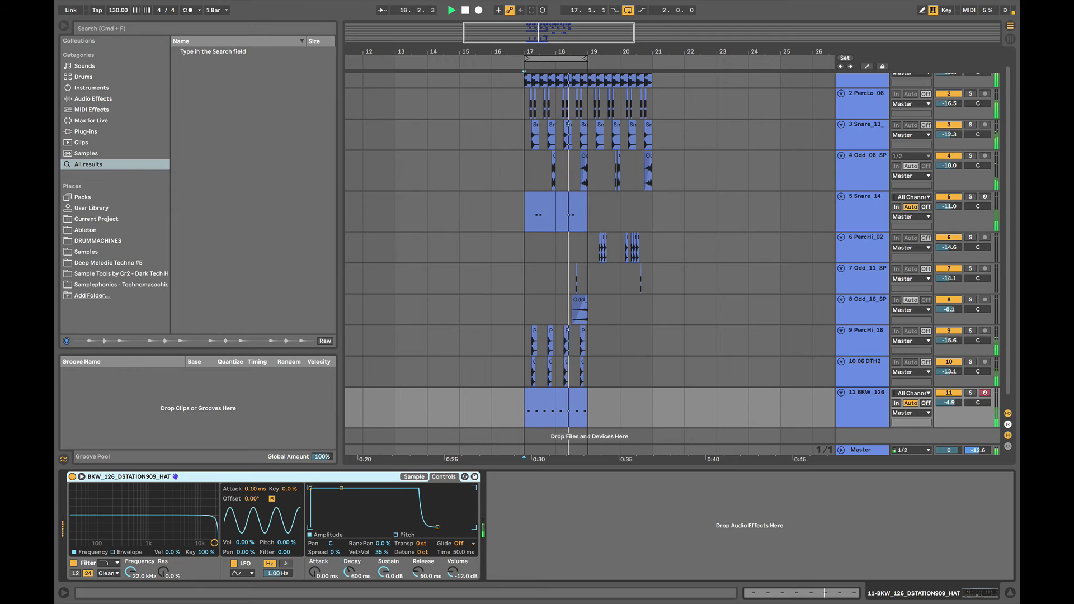
pyautogui.moveTo(421, 543); pyautogui.dragTo(418, 550)
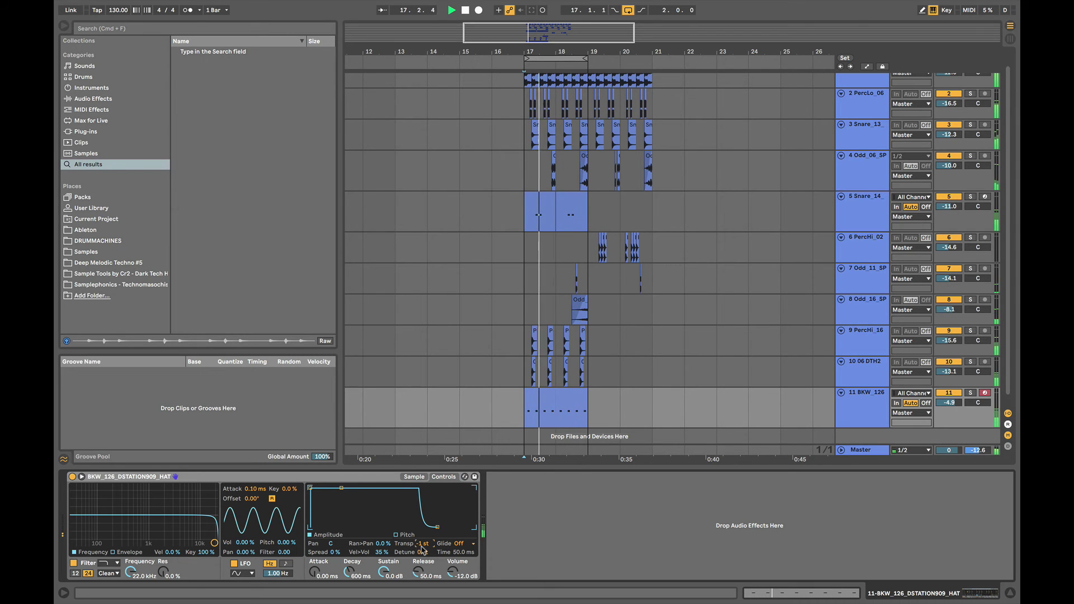
# Narrow the browser to widen the arrangement and set the clap track's volume to -12.1 dB.
pyautogui.moveTo(340, 84); pyautogui.dragTo(320, 84)
pyautogui.click(505, 144)
pyautogui.scroll(5, 506, 144)
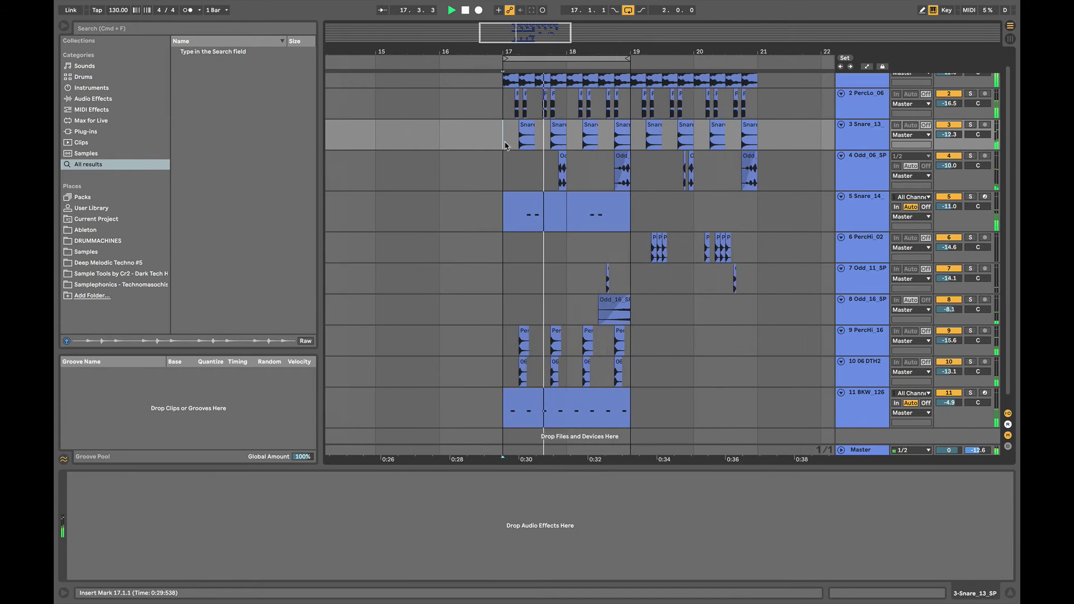
pyautogui.click(551, 414)
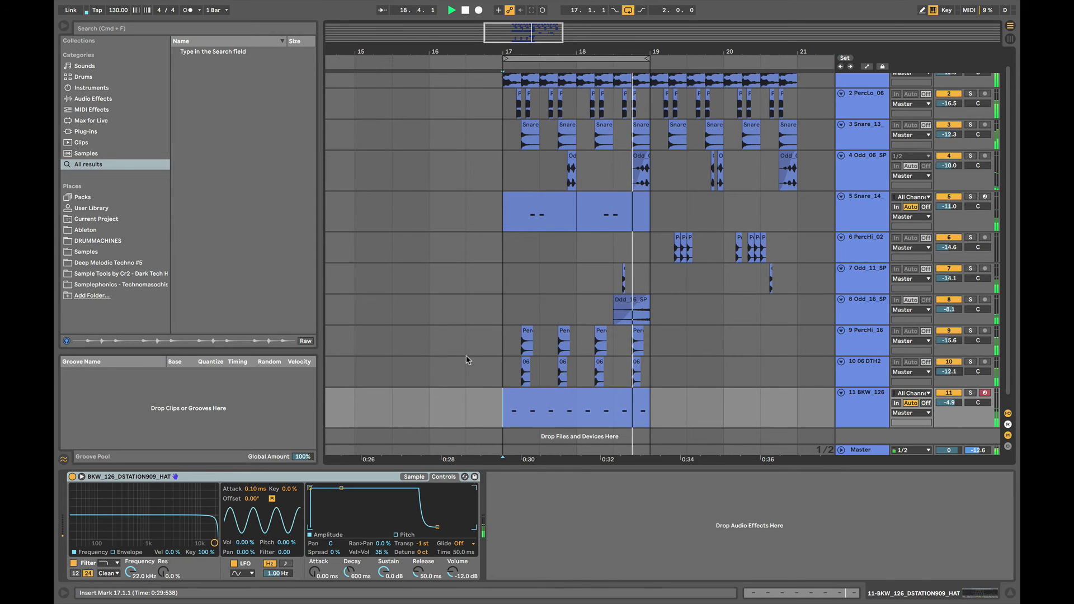
# Add a new MIDI track below the hat track and load 909 Core Kit.adg from the Drums category onto it.
pyautogui.press('super+shift+t')
pyautogui.click(93, 98)
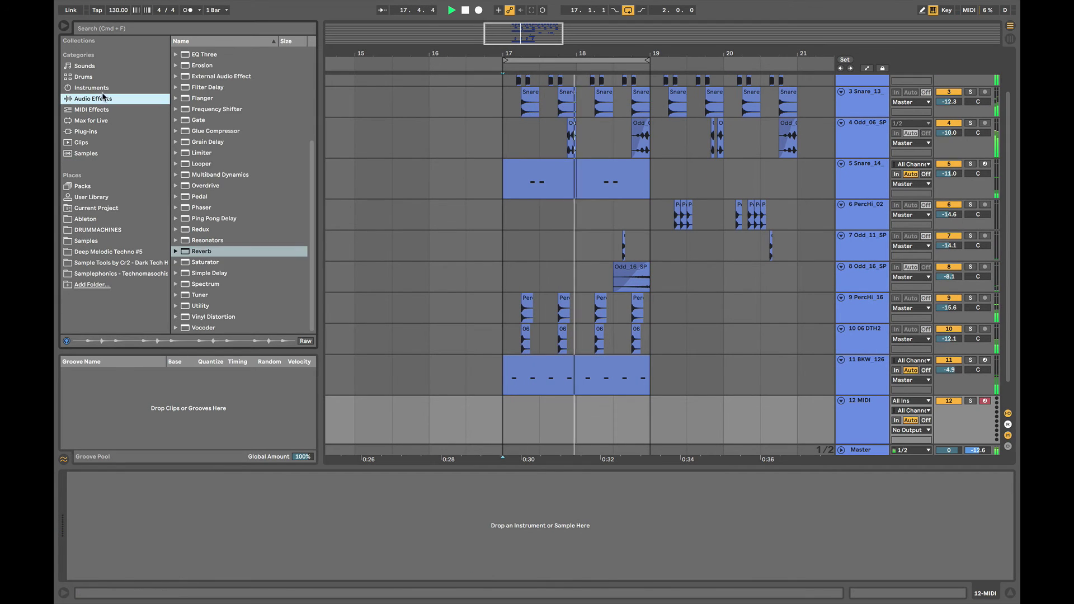
pyautogui.click(95, 88)
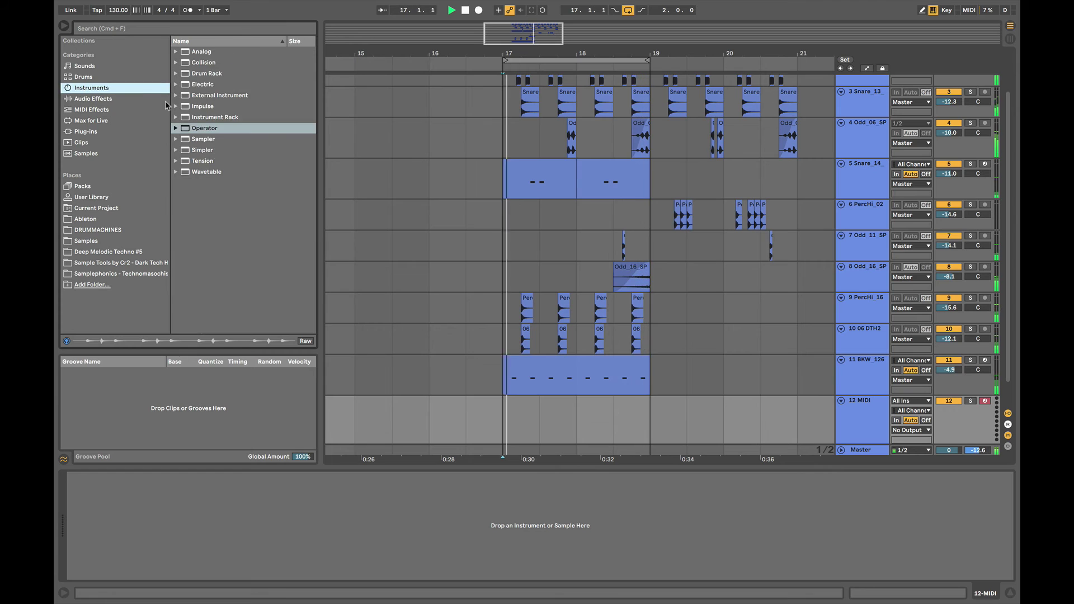
pyautogui.click(105, 119)
pyautogui.click(108, 112)
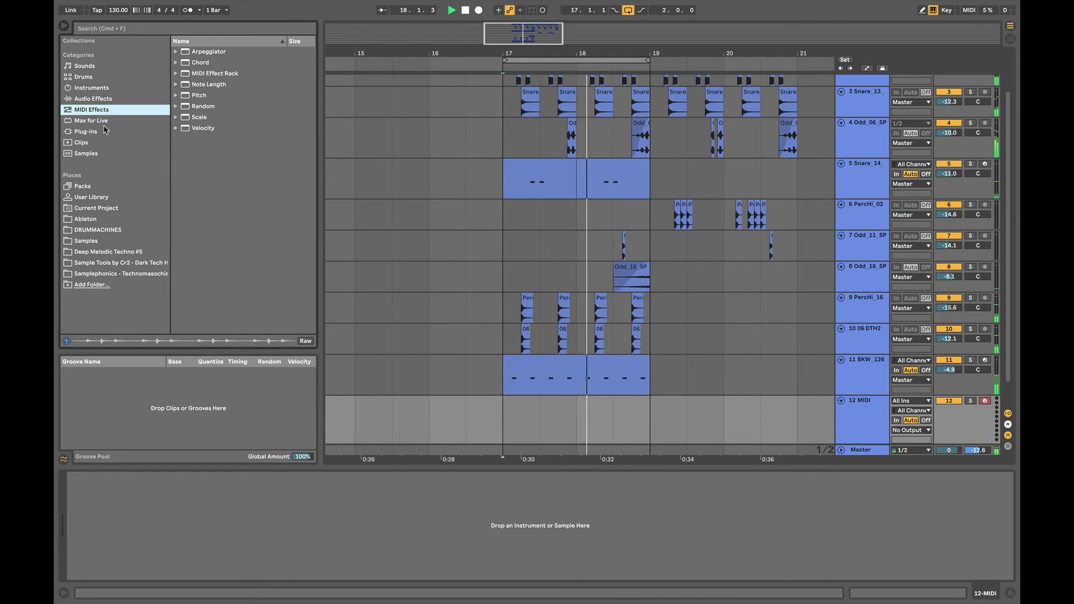
pyautogui.click(105, 123)
pyautogui.click(110, 79)
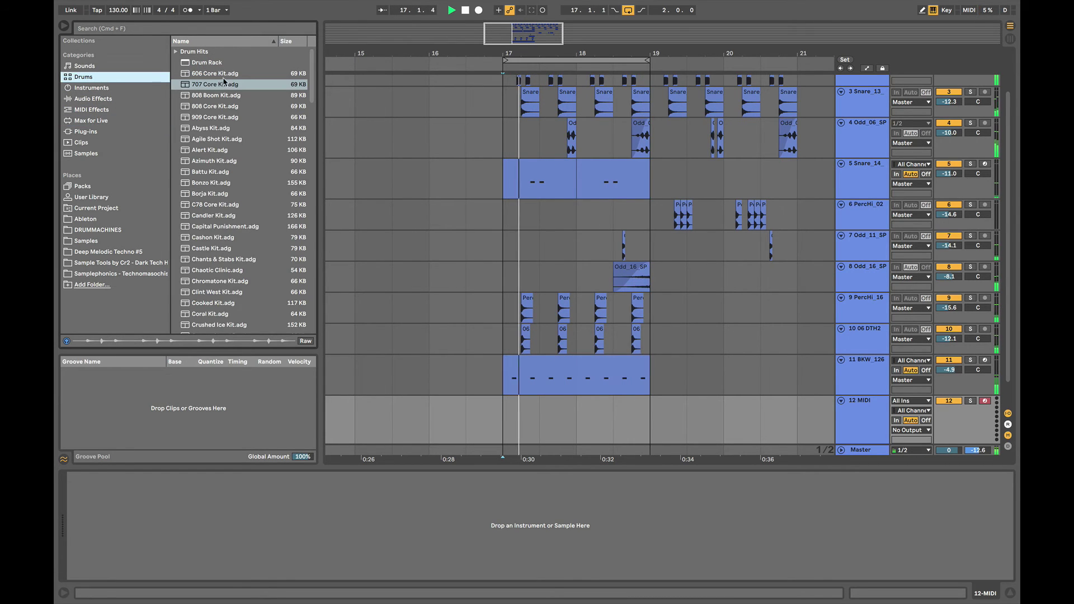
pyautogui.click(201, 118)
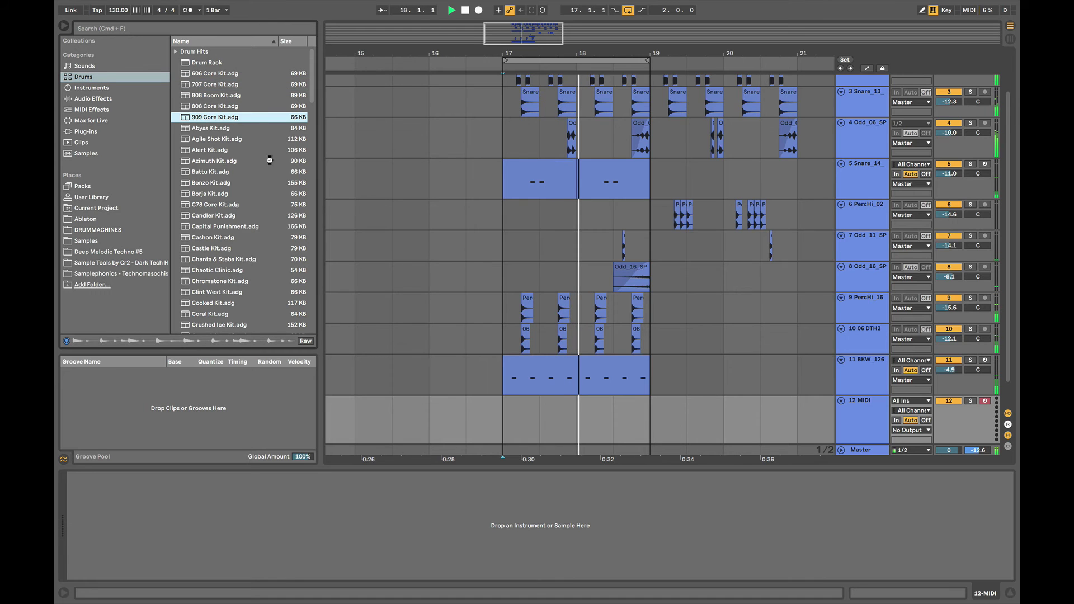
pyautogui.press('Return')
# Create a two-bar clip from bar 17 to bar 19 on the 909 Core Kit track and fill it with quarter-note Ride 909 notes.
pyautogui.moveTo(503, 419); pyautogui.dragTo(637, 421)
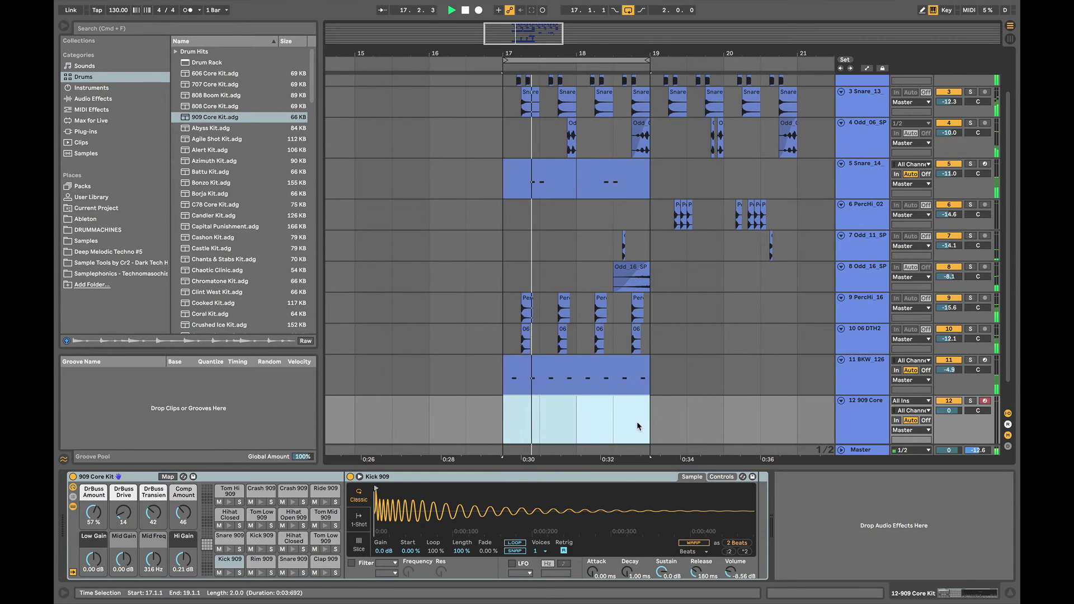
pyautogui.doubleClick(637, 421)
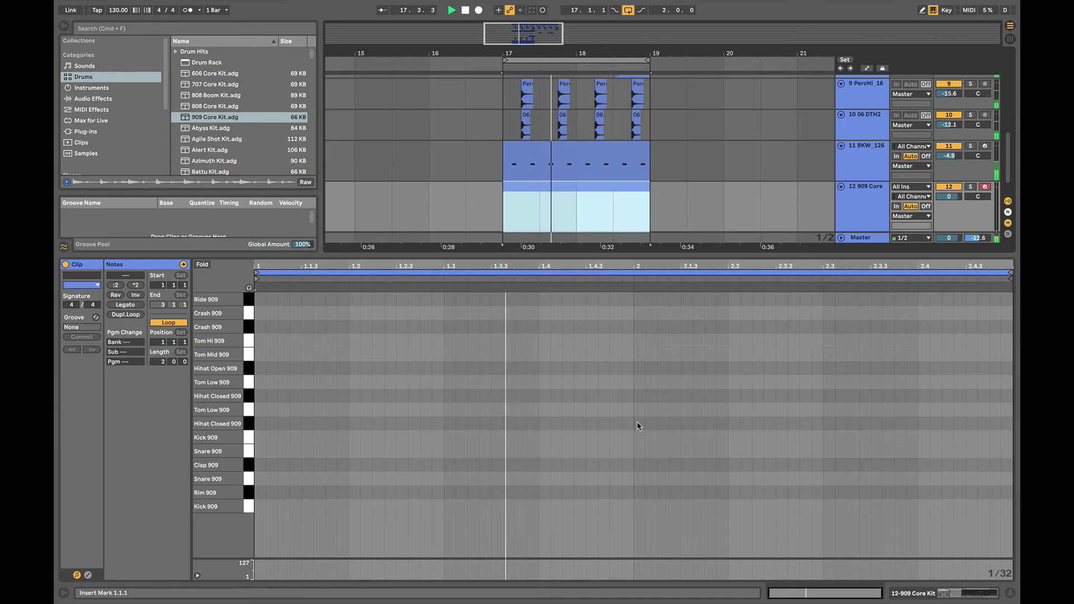
pyautogui.doubleClick(279, 299)
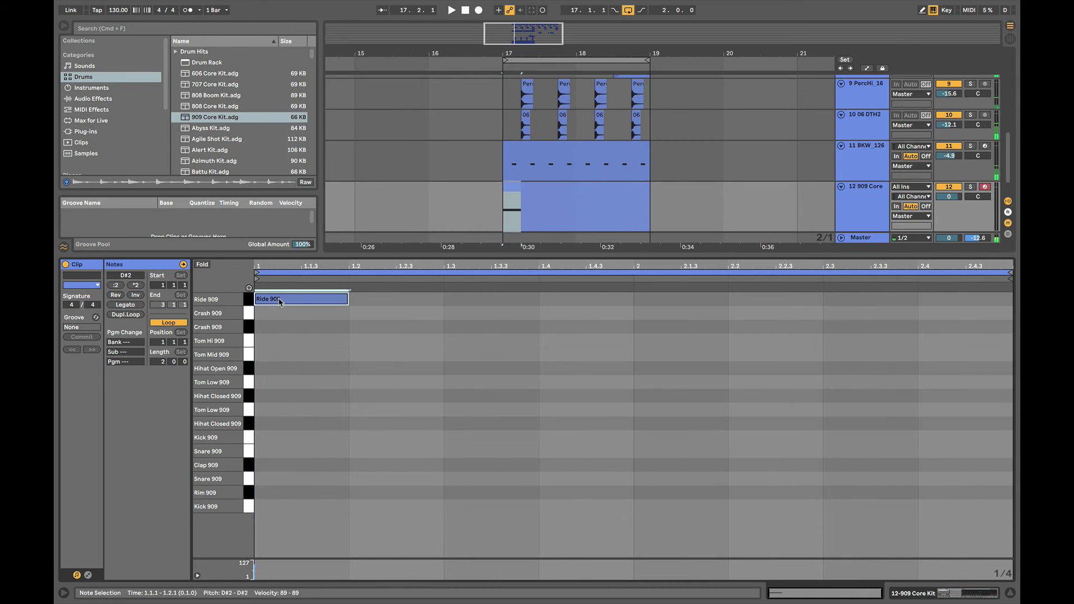
pyautogui.press('super+d')
pyautogui.press('super+d')
pyautogui.press('super+d')
pyautogui.press('super+d')
pyautogui.press('super+d')
pyautogui.press('super+d')
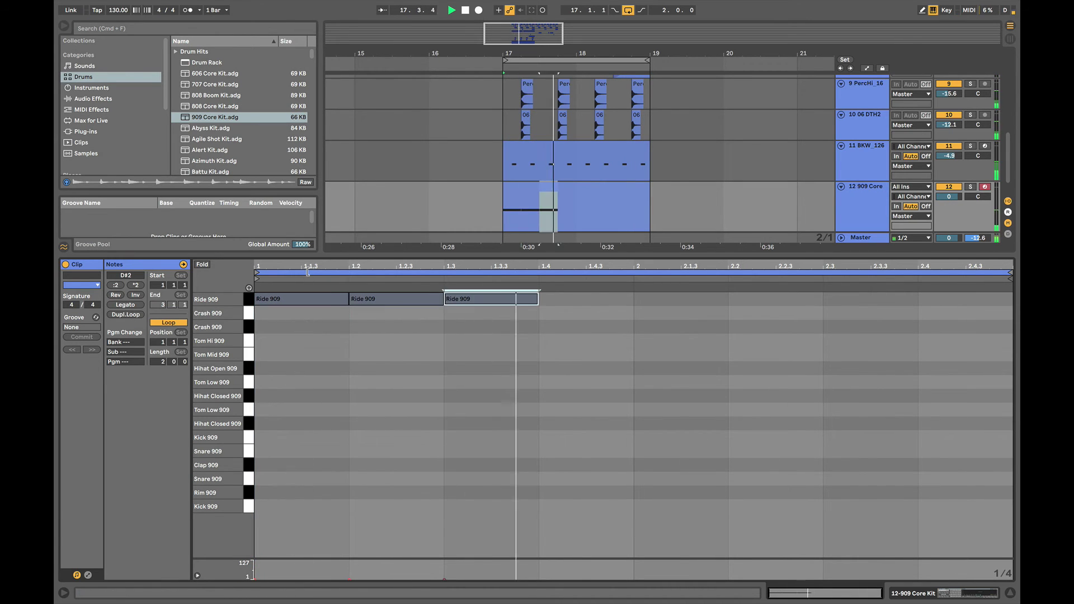
pyautogui.press('super+d')
# Set the 909 Core Kit track's volume to -13.4 dB, lower the ride notes' velocity to 1 and stop playback.
pyautogui.moveTo(949, 197); pyautogui.dragTo(949, 223)
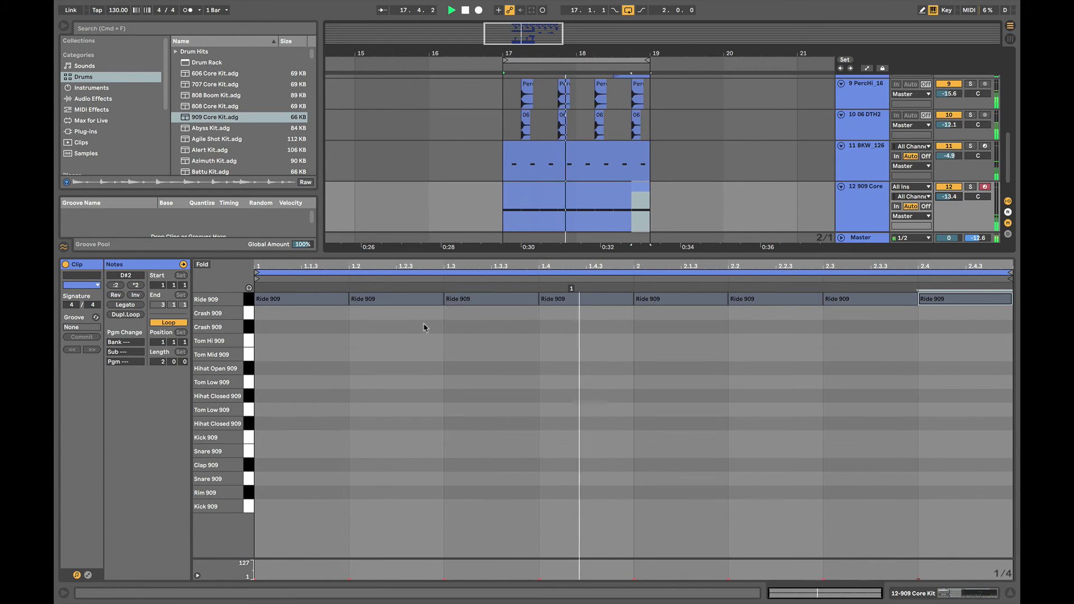
pyautogui.press('space')
# Shorten all ride notes to eighth notes with copies on the offbeats, and set the offbeat notes' velocity to 22.
pyautogui.click(274, 300)
pyautogui.press('super+a')
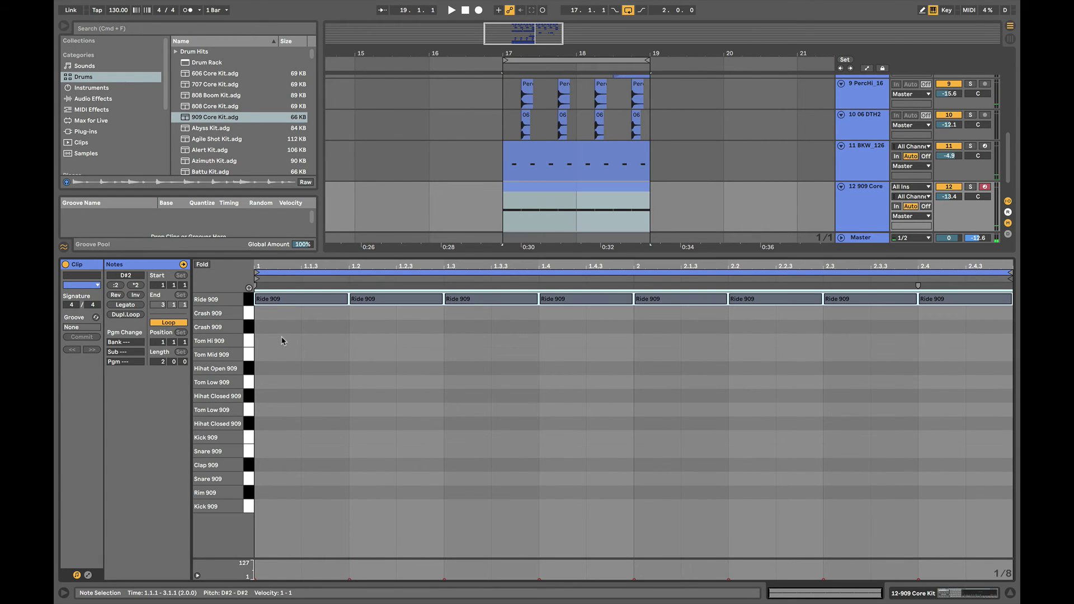
pyautogui.hotkey('shift', 'Left')
pyautogui.hotkey('alt', 'Right')
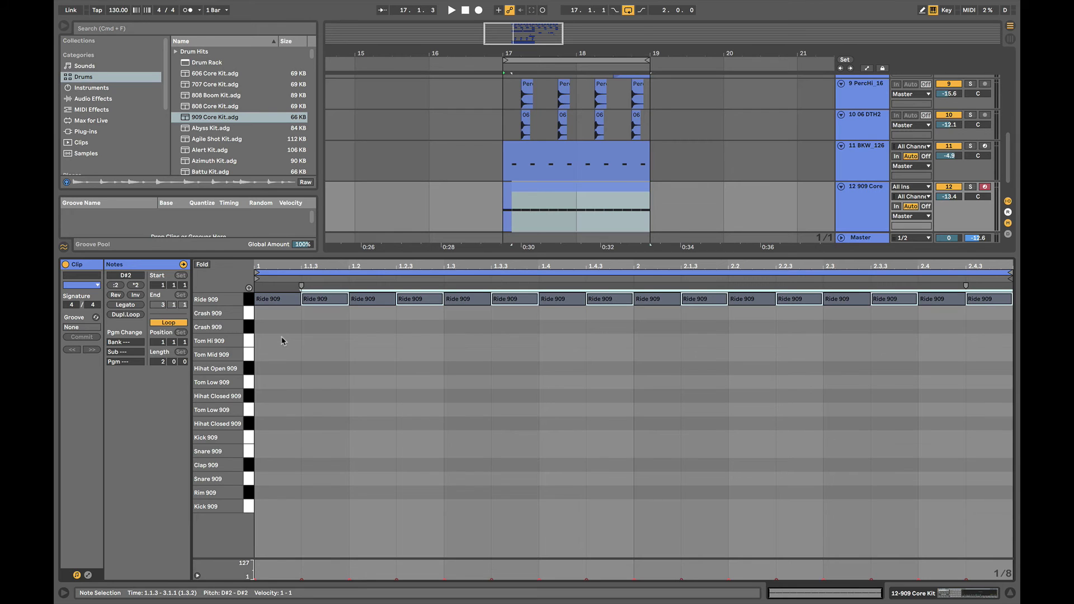
pyautogui.moveTo(325, 300)
pyautogui.mouseDown()
pyautogui.moveTo(324, 274)
pyautogui.moveTo(321, 310)
pyautogui.mouseUp()
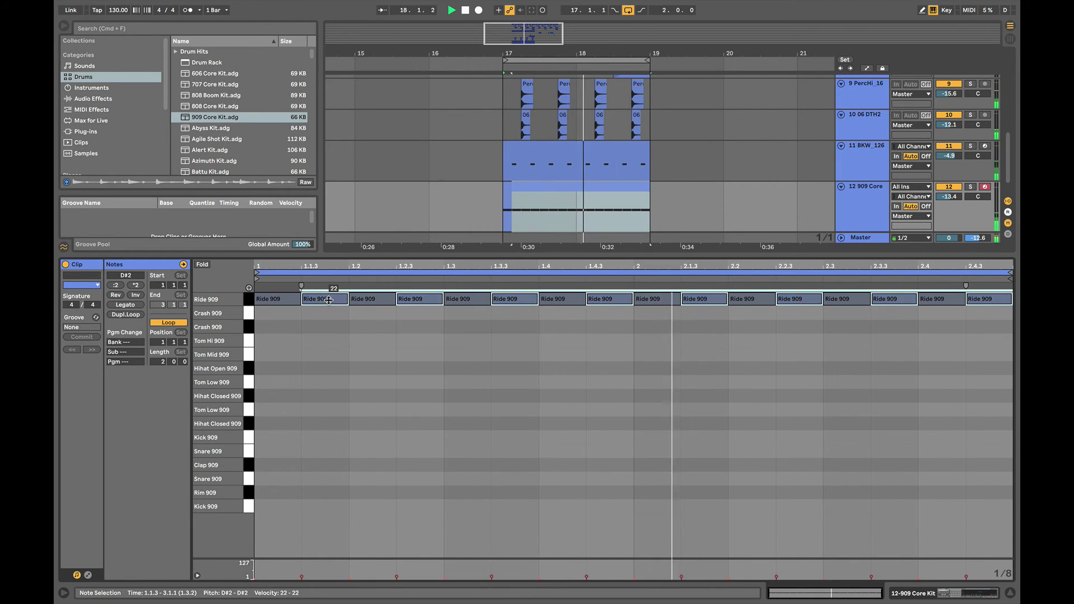
# Return to the device view, mute the BKW_126 hat track and reduce the height of the 909 Core Kit track.
pyautogui.hotkey('shift', 'Tab')
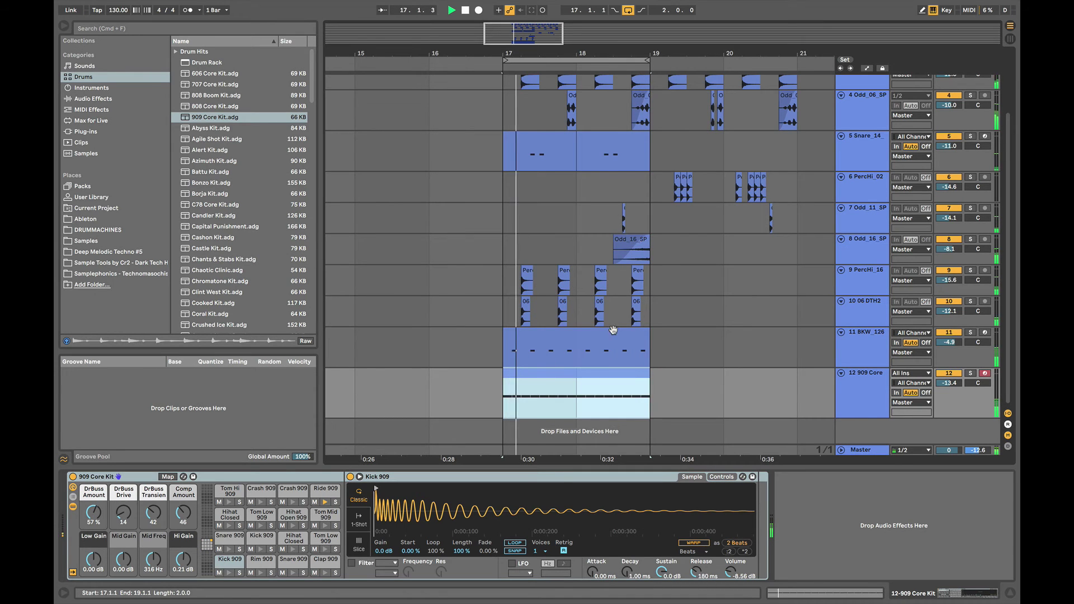
pyautogui.click(954, 334)
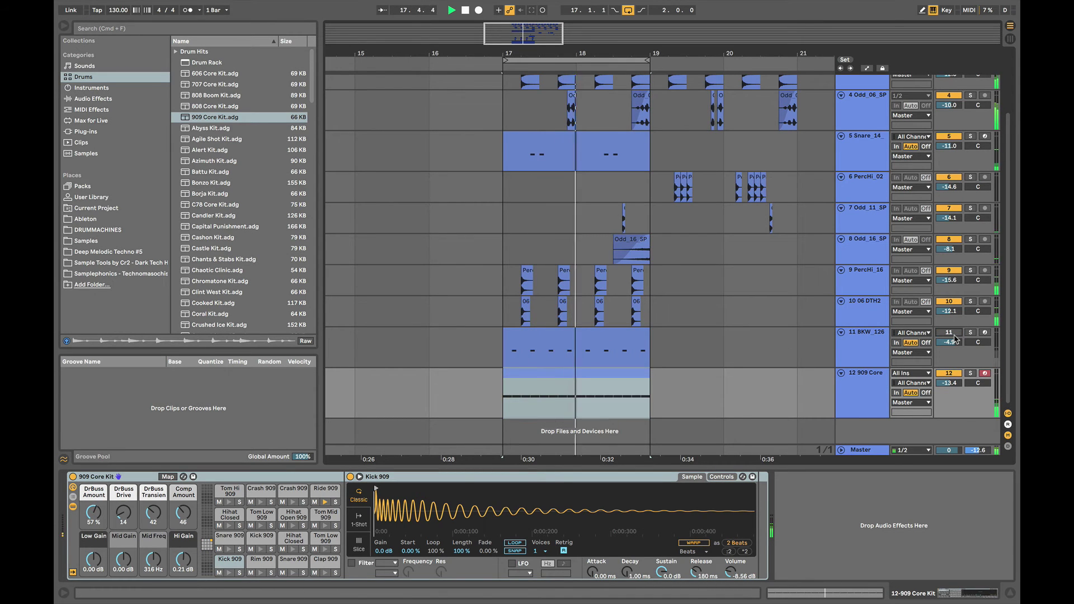
pyautogui.click(951, 366)
pyautogui.moveTo(951, 415); pyautogui.dragTo(951, 394)
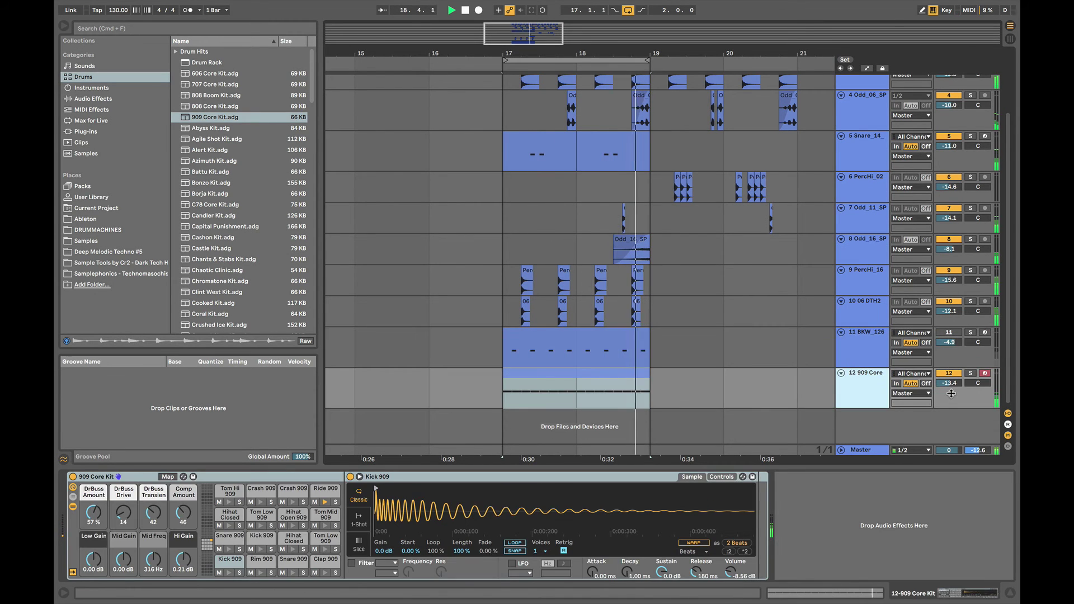
# Unmute the BKW_126 hat track, mute the 909 Core Kit track and hide the device view.
pyautogui.click(945, 335)
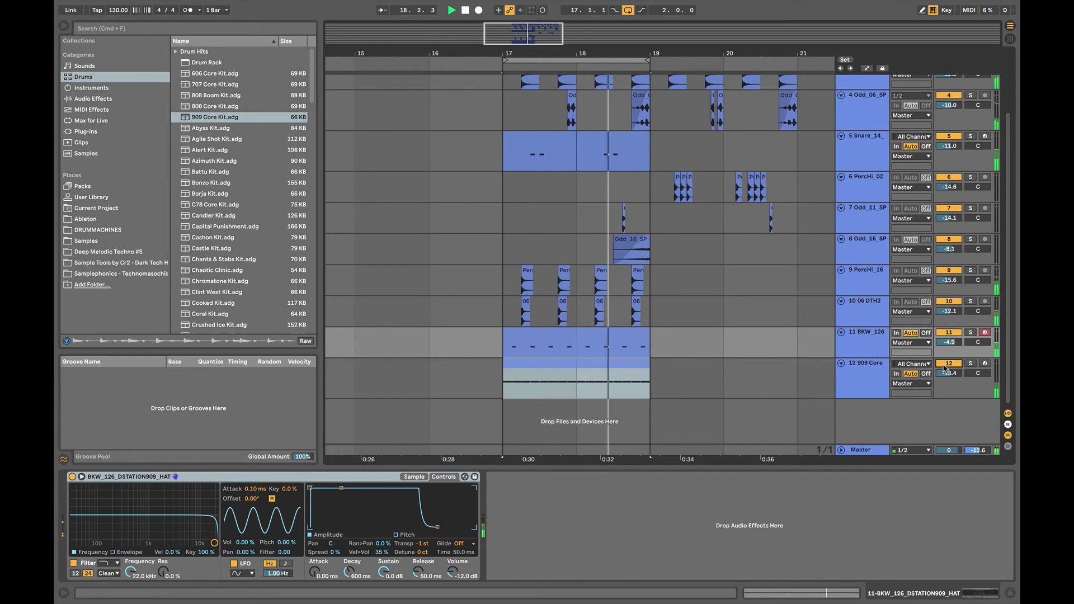
pyautogui.scroll(-5, 596, 323)
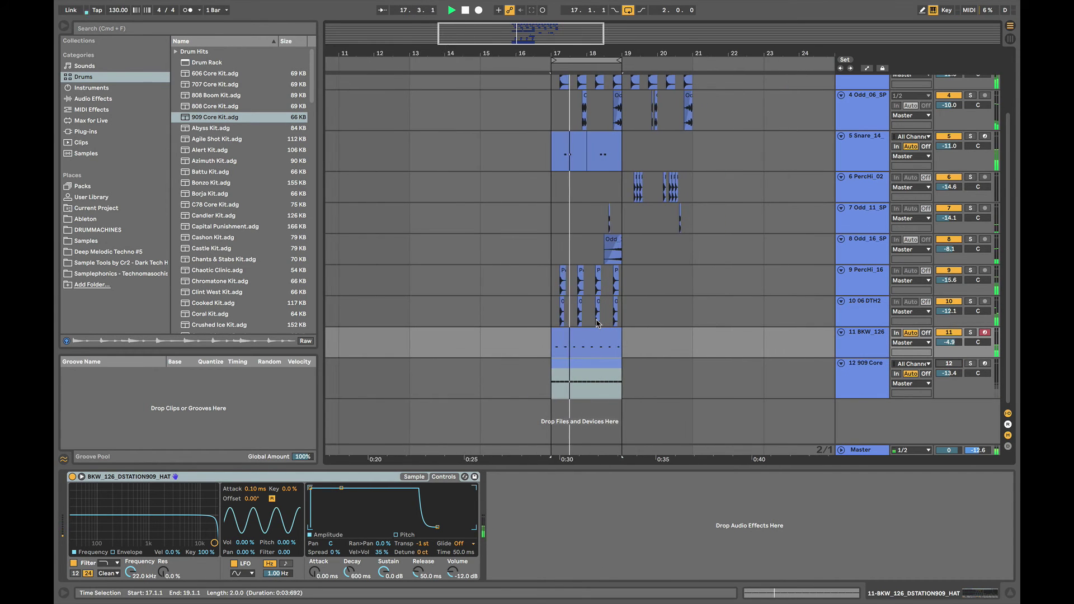
pyautogui.click(683, 333)
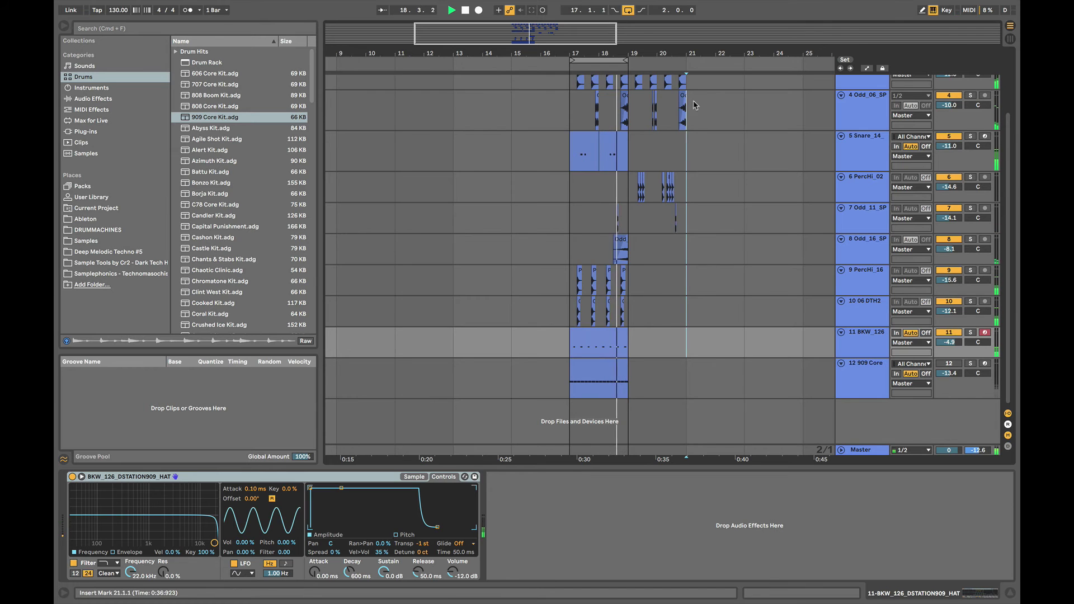
pyautogui.moveTo(693, 102); pyautogui.dragTo(678, 83)
pyautogui.scroll(5, 705, 139)
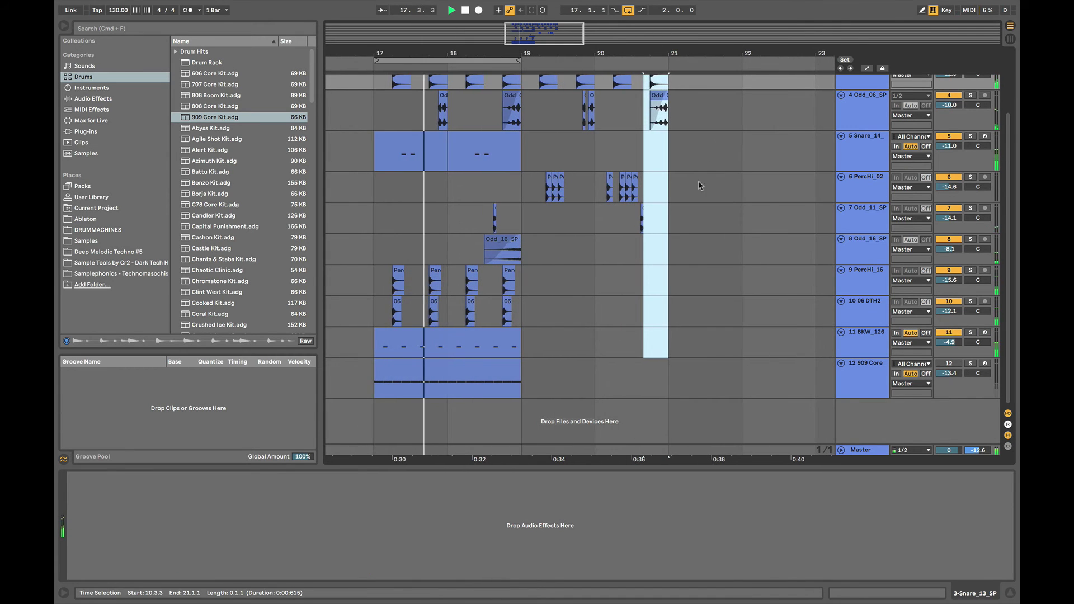
pyautogui.scroll(3, 699, 185)
pyautogui.click(1010, 593)
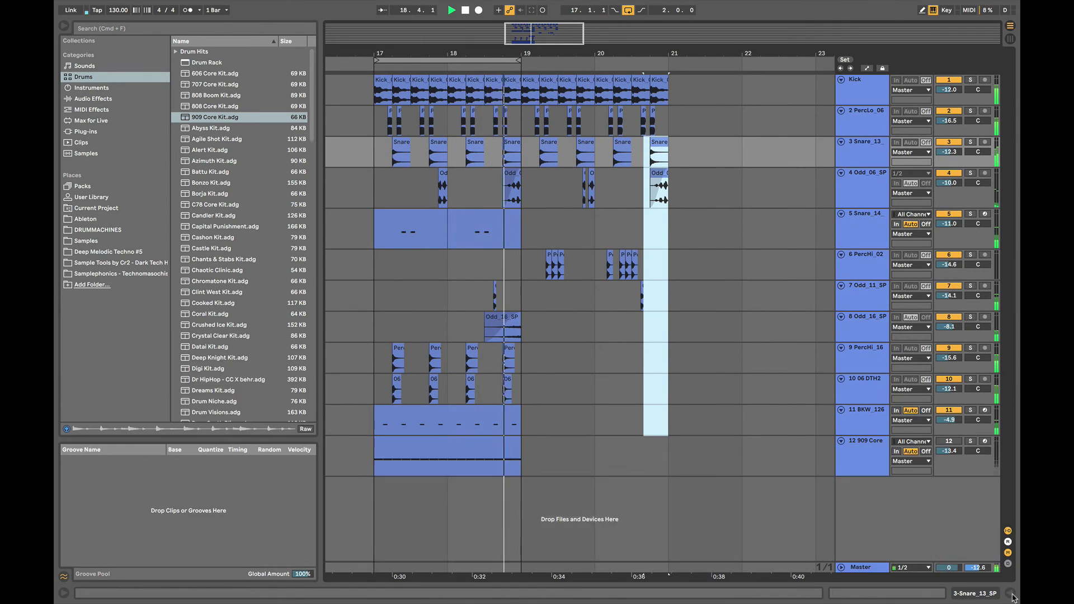
# Insert an empty MIDI track between the BKW_126 hat track and the 909 Core Kit track.
pyautogui.click(406, 463)
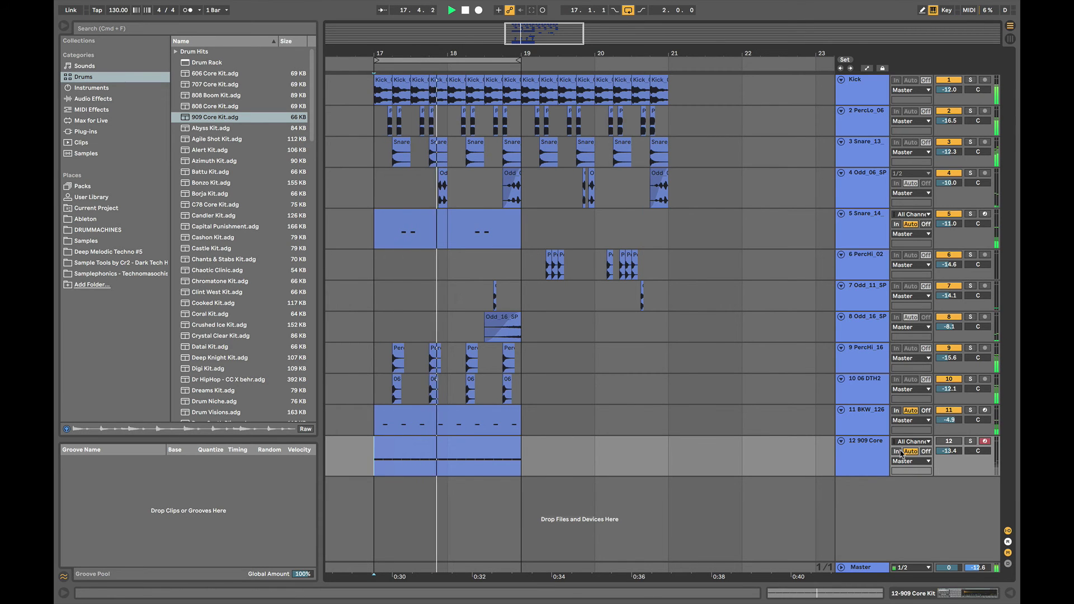
pyautogui.press('super+shift+t')
pyautogui.scroll(-1, 468, 438)
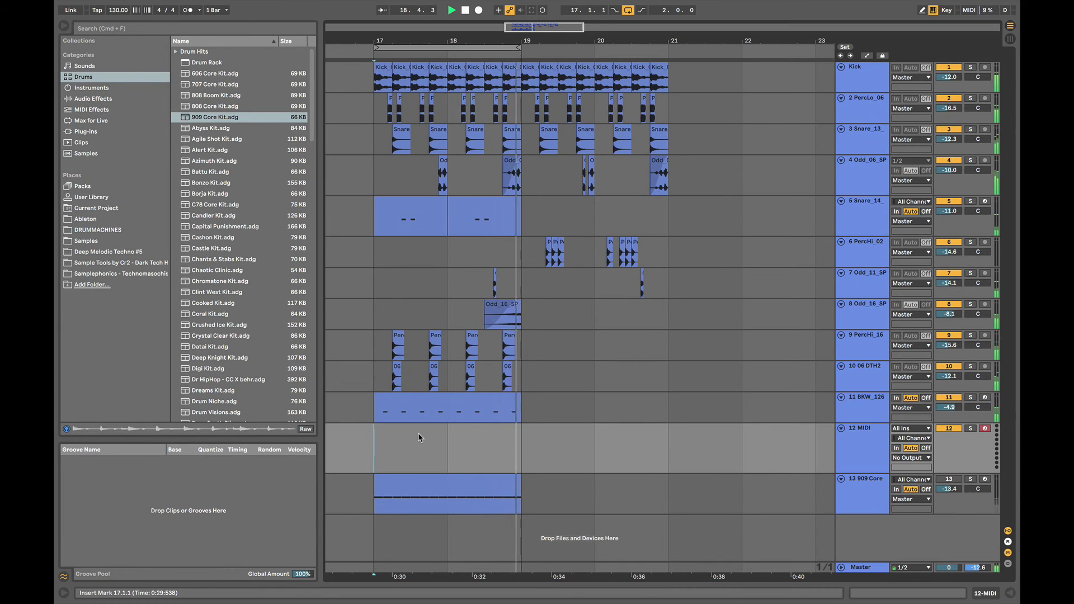
pyautogui.scroll(5, 419, 437)
pyautogui.scroll(-3, 419, 437)
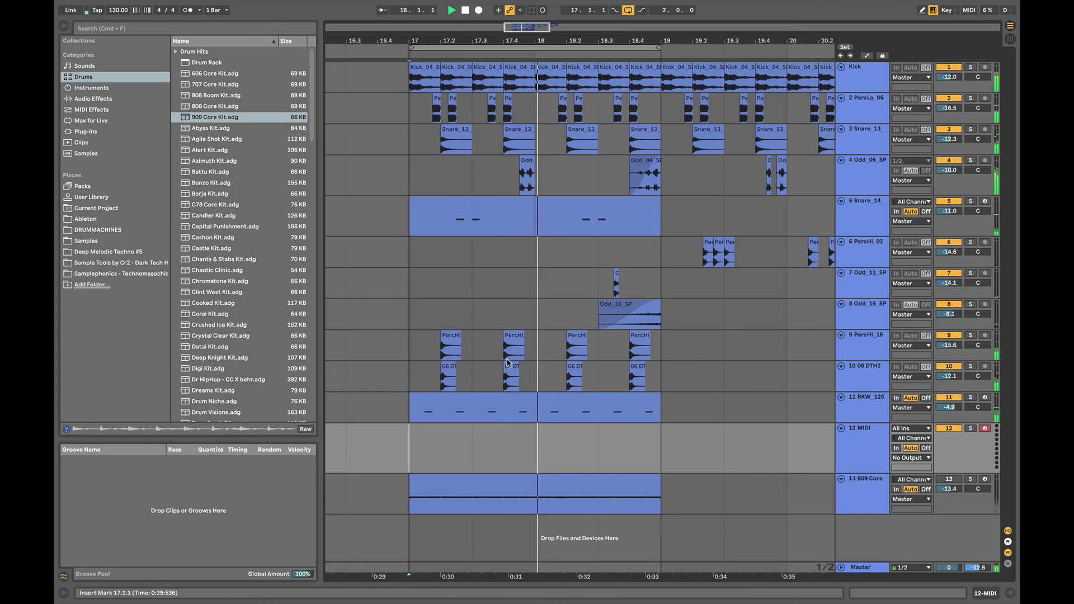
# Examine the placement of the PercHi_16 clips between bars 17 and 19 and of the PercHi_02 clips after bar 19.
pyautogui.click(518, 338)
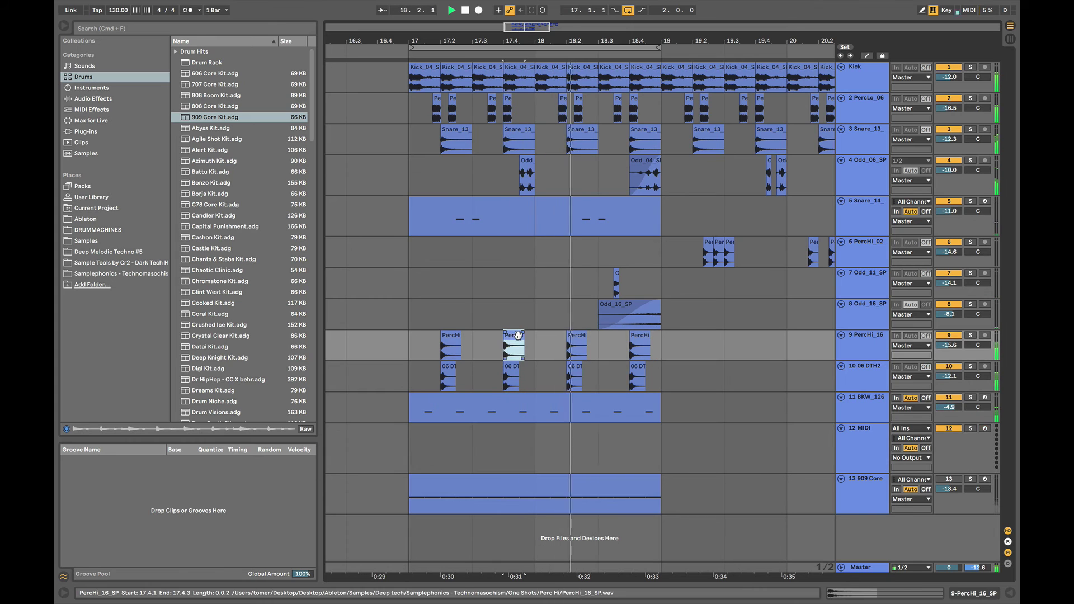
pyautogui.click(578, 343)
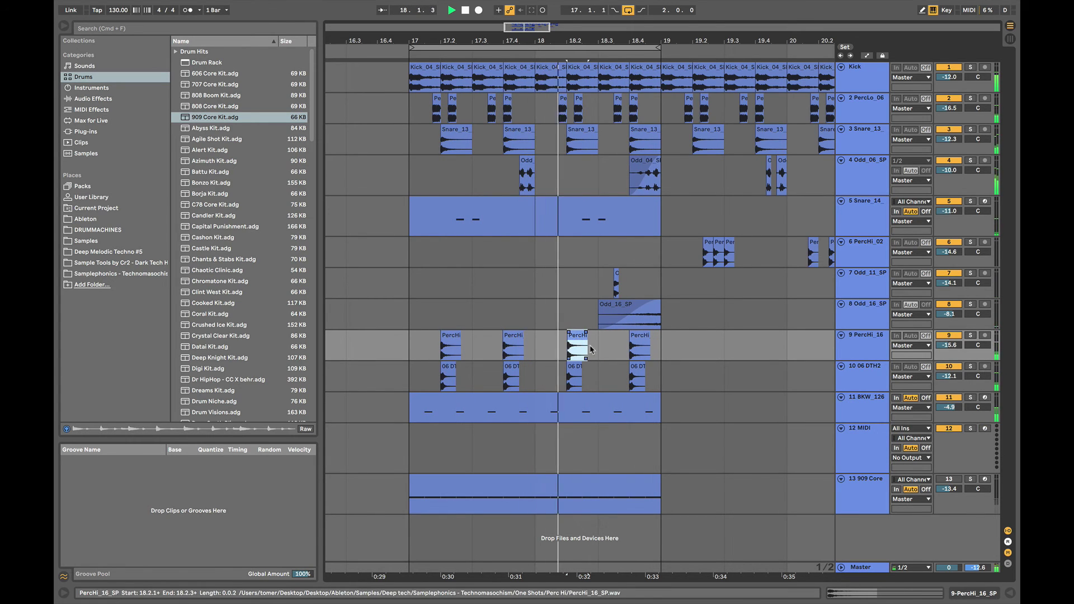
pyautogui.click(640, 348)
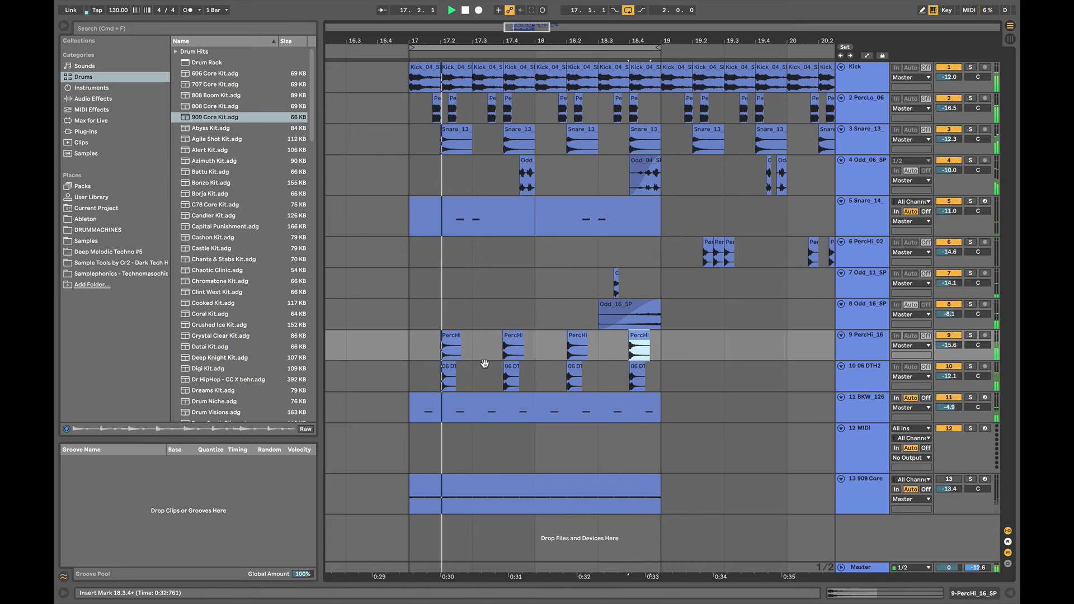
pyautogui.click(455, 345)
pyautogui.click(425, 345)
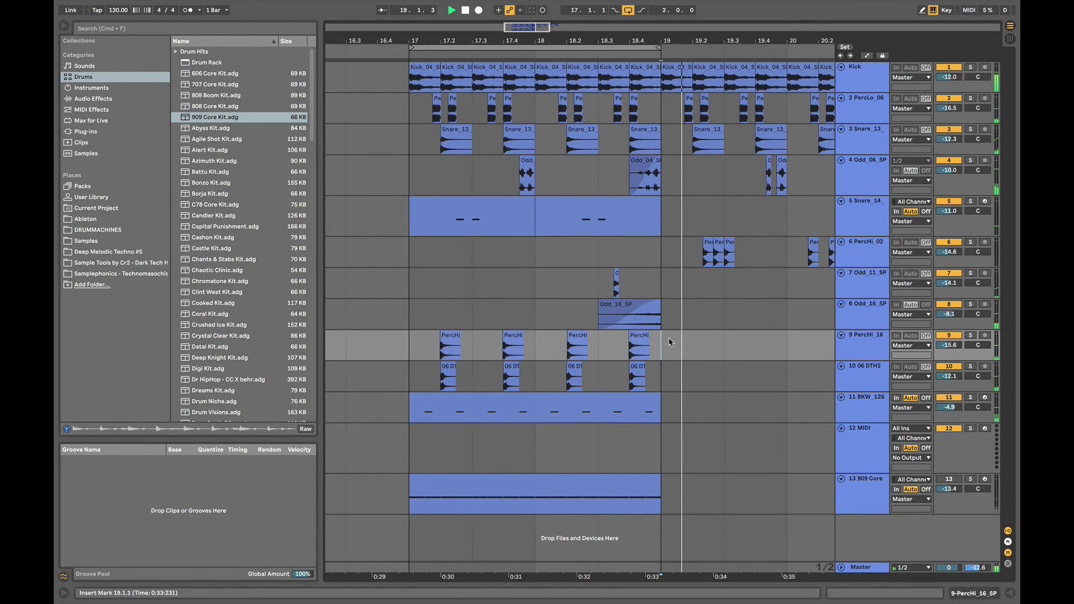
pyautogui.press('-')
pyautogui.click(677, 252)
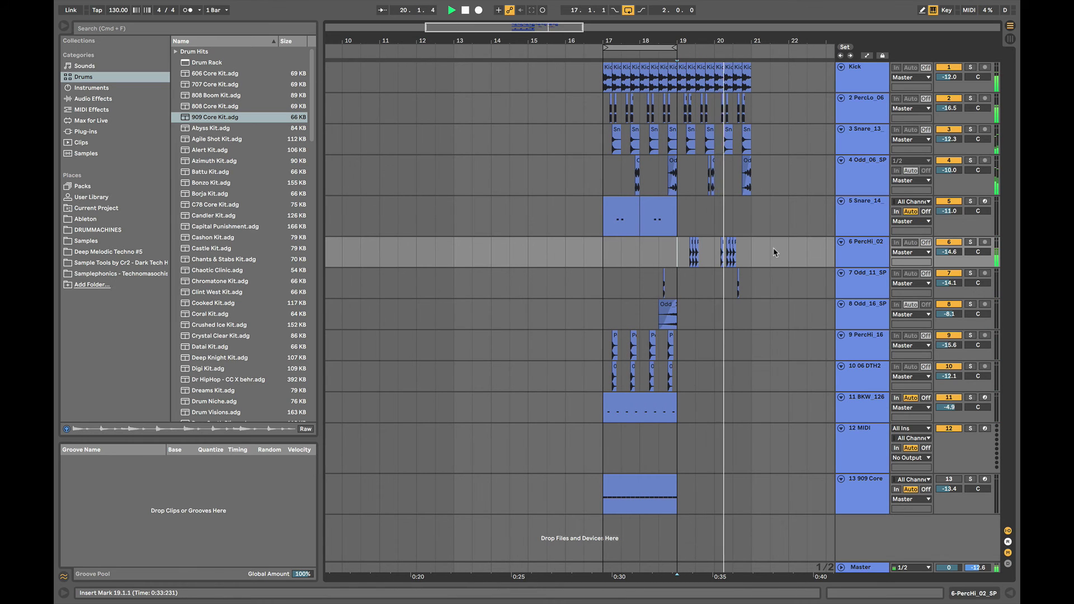
pyautogui.press('+')
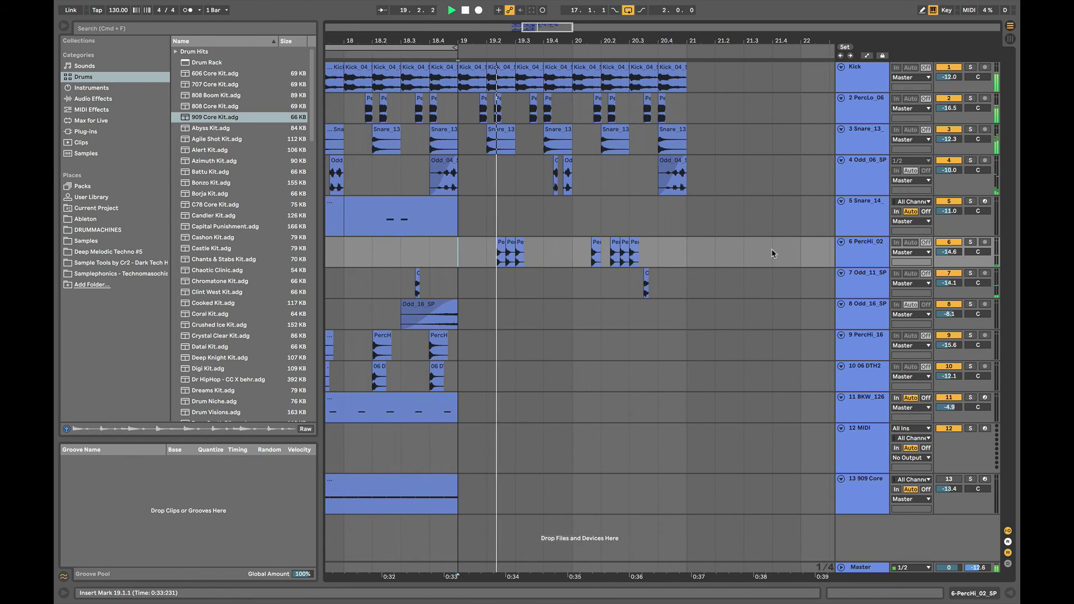
# Shorten the kick clip at bar 19 to an eighth note and replace the kicks up to bar 21 with copies of it.
pyautogui.press('space')
pyautogui.moveTo(458, 73); pyautogui.dragTo(470, 74)
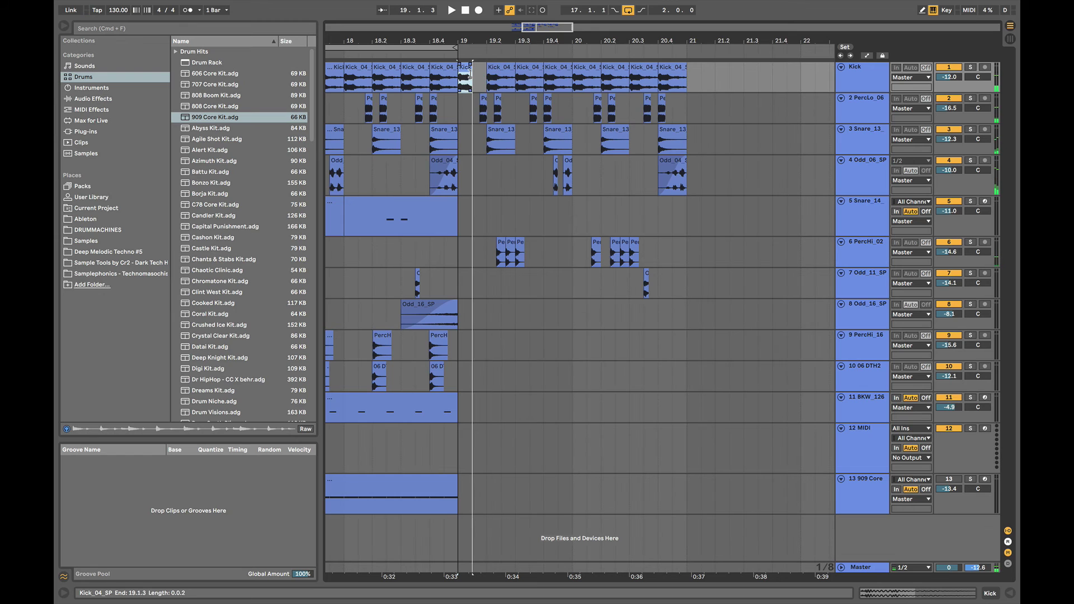
pyautogui.keyDown('shift'); pyautogui.click(686, 80); pyautogui.keyUp('shift')
pyautogui.press('Delete')
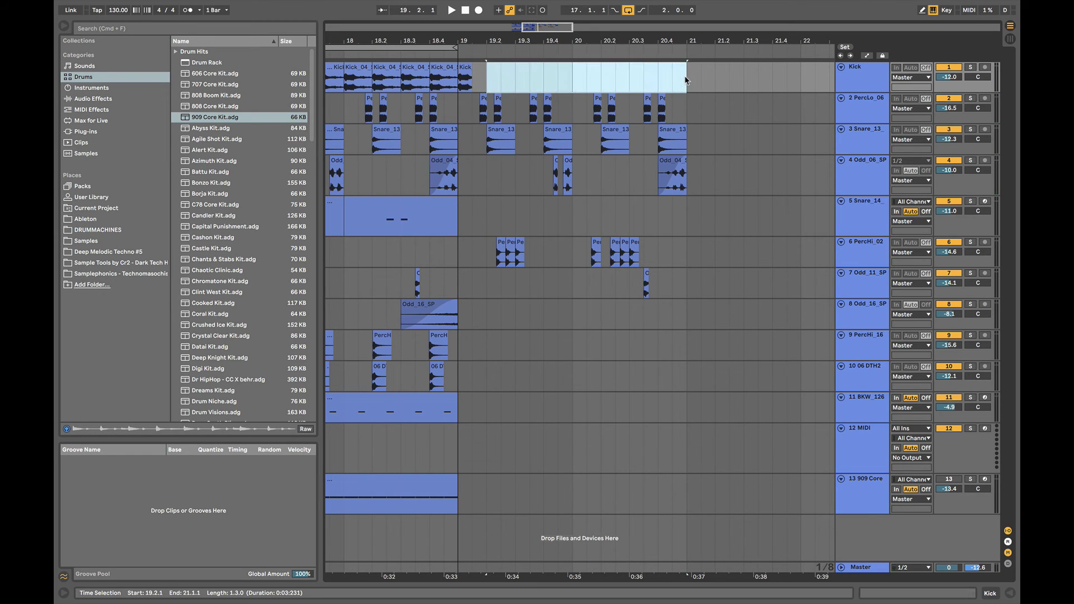
pyautogui.moveTo(518, 70); pyautogui.dragTo(703, 85)
pyautogui.press('space')
pyautogui.press('super+d')
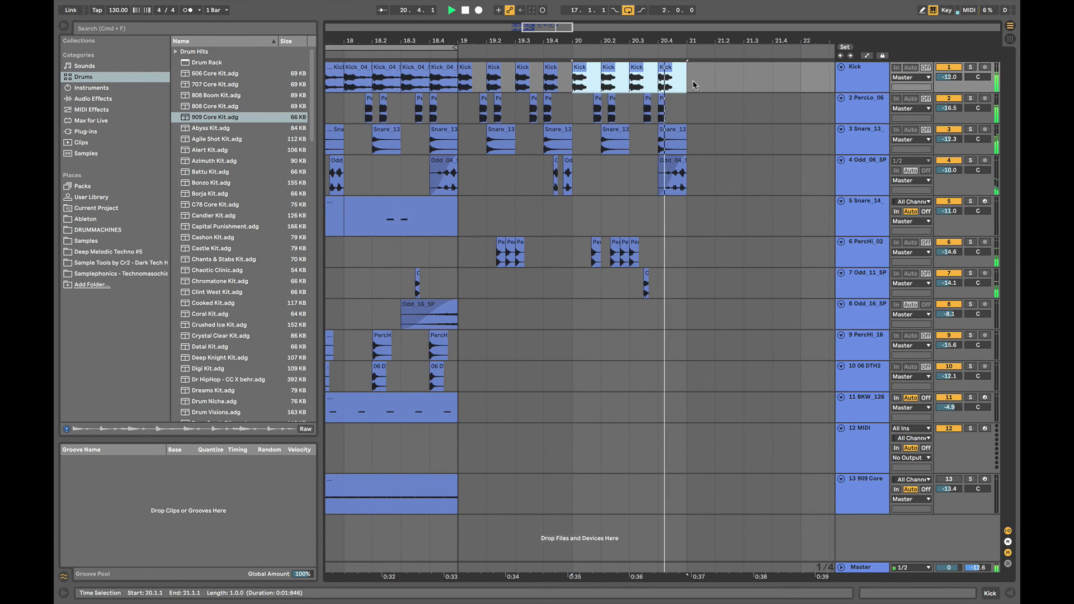
# Undo the short kick copies and the deletion of the original kicks between bar 19 and bar 21.
pyautogui.click(653, 89)
pyautogui.press('super+z')
pyautogui.press('super+z')
pyautogui.press('super+z')
pyautogui.press('super+z')
pyautogui.press('super+z')
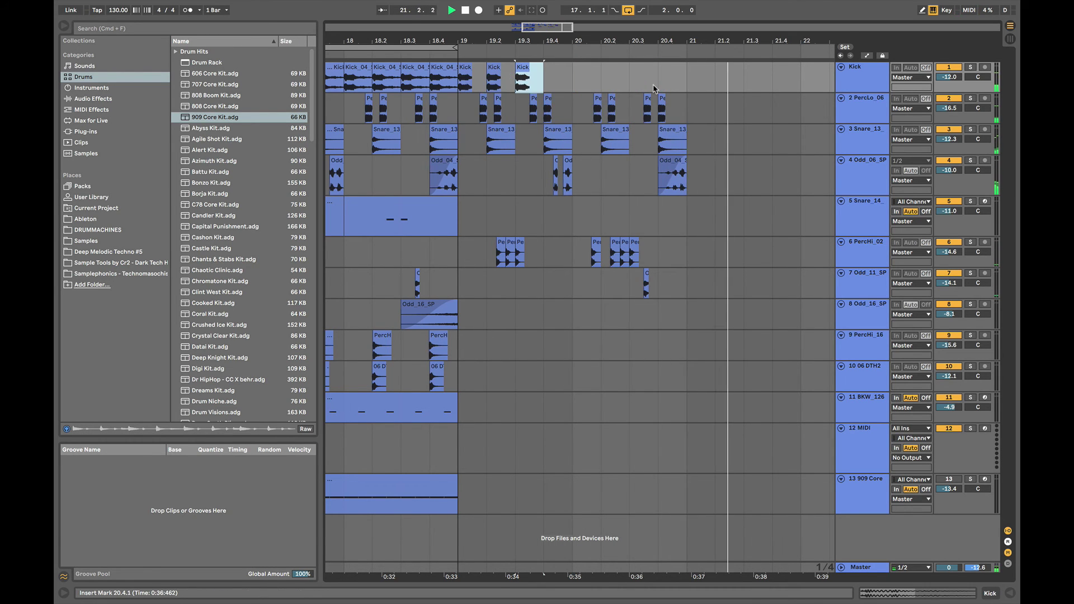
pyautogui.press('super+z')
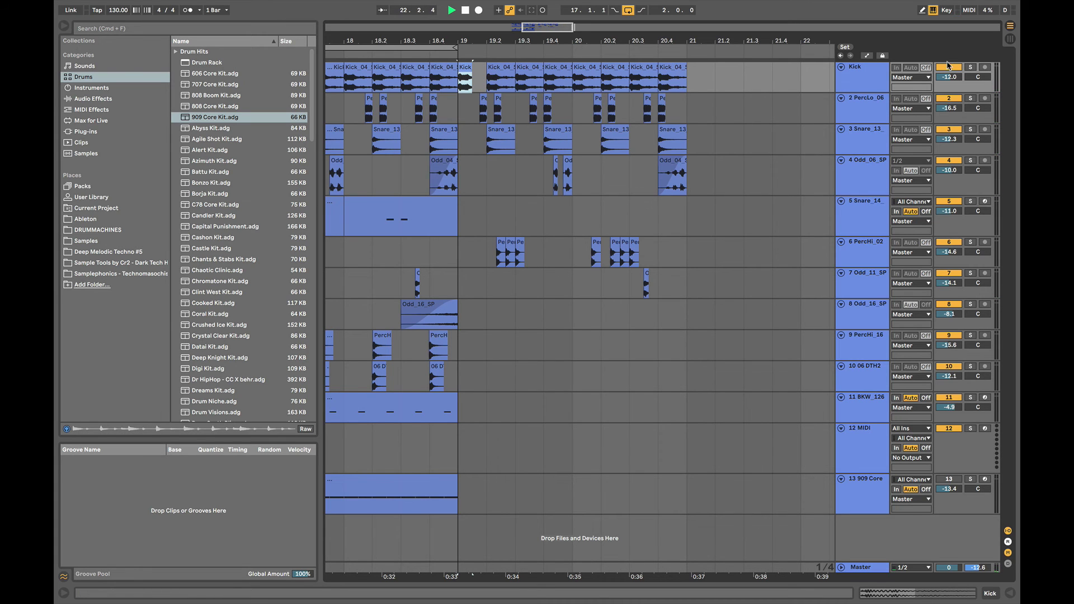
# With the Kick track soloed, shorten the kick clip at bar 19 to a sixteenth note and add a fade-out to its end.
pyautogui.scroll(1, 970, 72)
pyautogui.scroll(3, 529, 80)
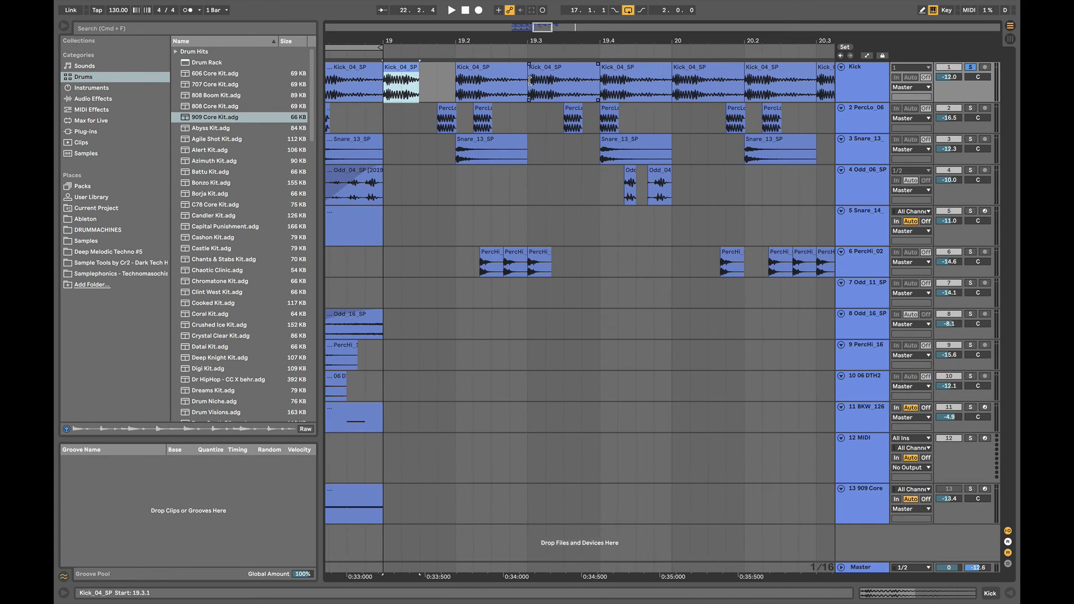
pyautogui.moveTo(420, 76); pyautogui.dragTo(401, 73)
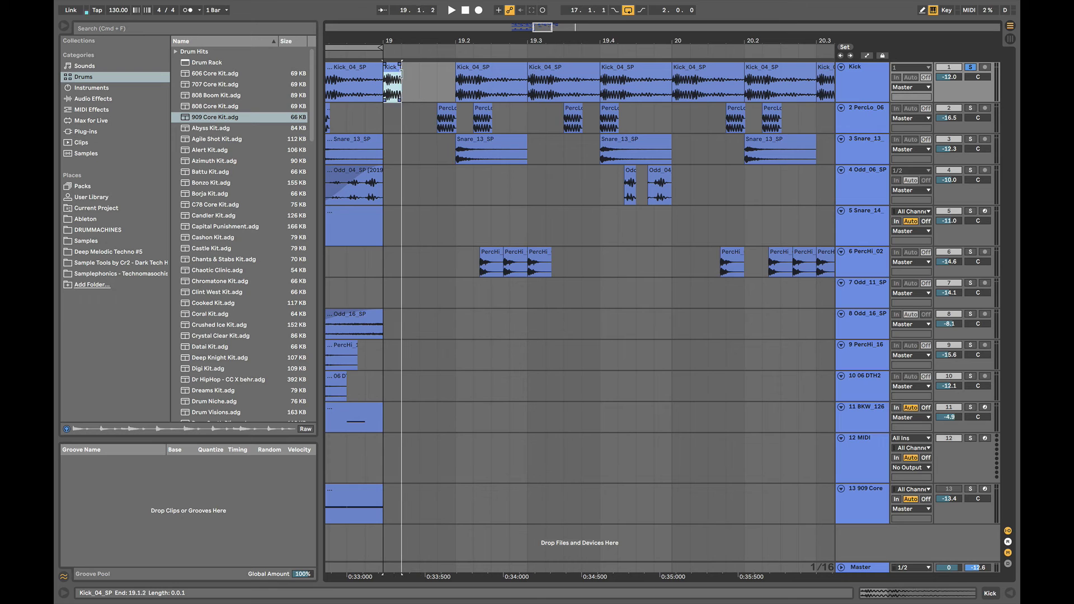
pyautogui.press('space')
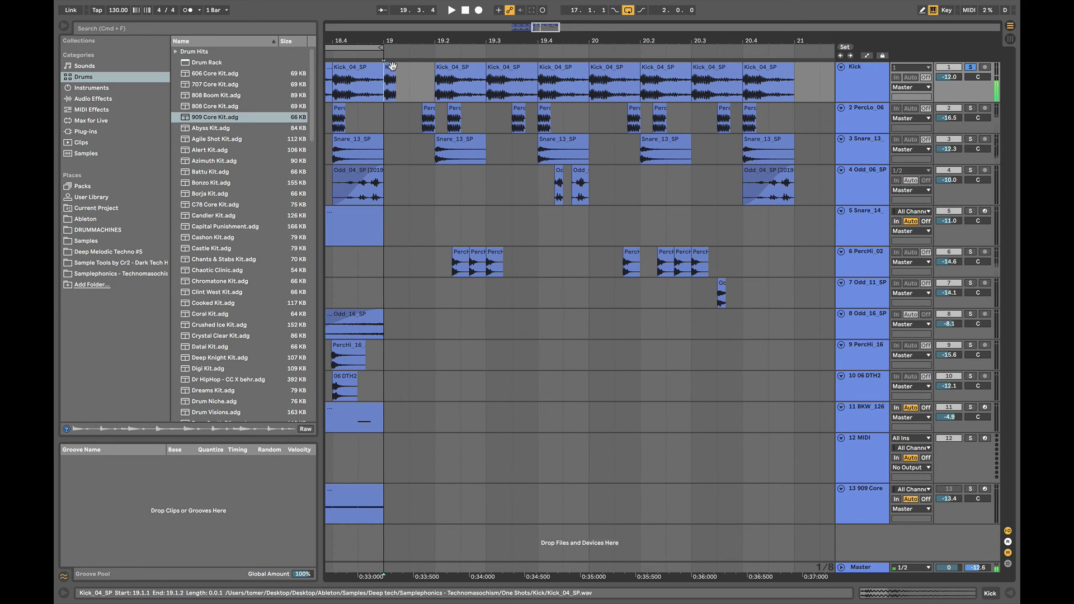
pyautogui.click(394, 70)
pyautogui.scroll(1, 395, 69)
pyautogui.scroll(2, 396, 69)
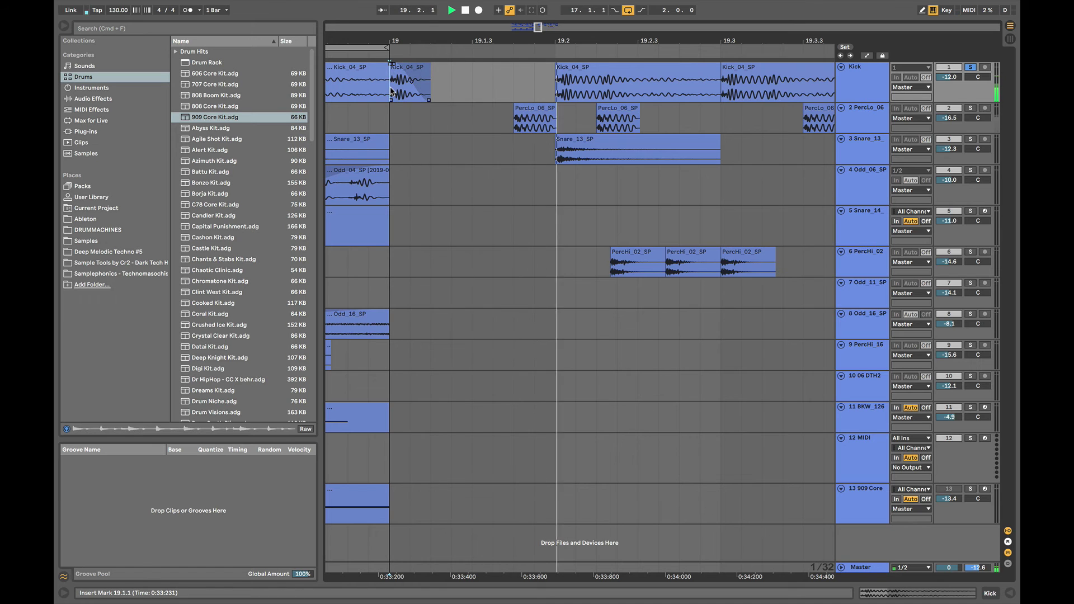
pyautogui.scroll(-6, 391, 91)
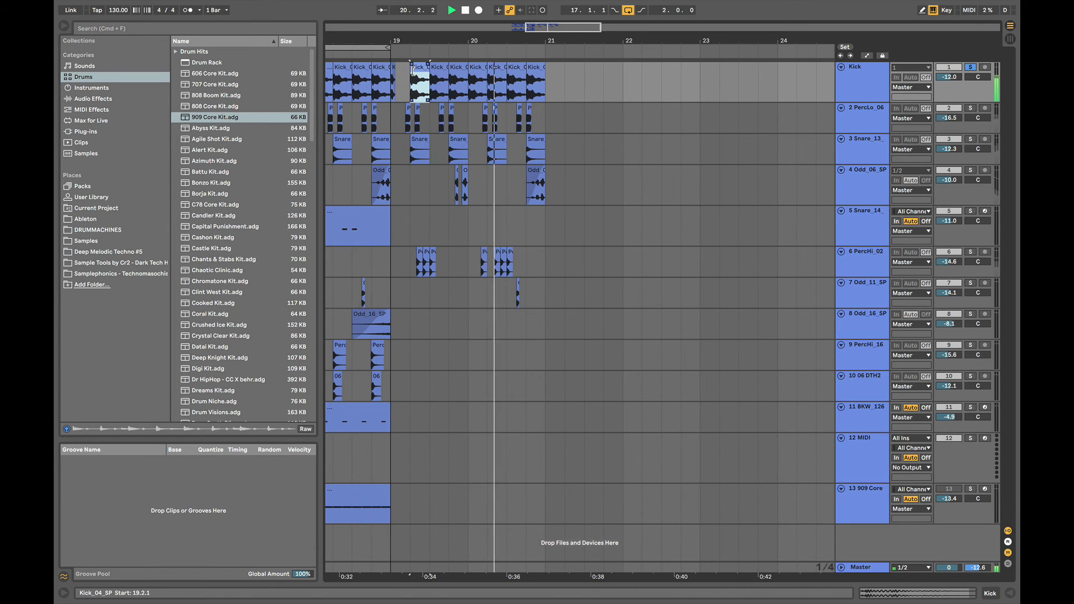
# Replace the shortened kick at bar 19 with a full-length kick copy, then turn off the arrangement loop and the Kick track's solo.
pyautogui.moveTo(412, 71); pyautogui.dragTo(395, 69)
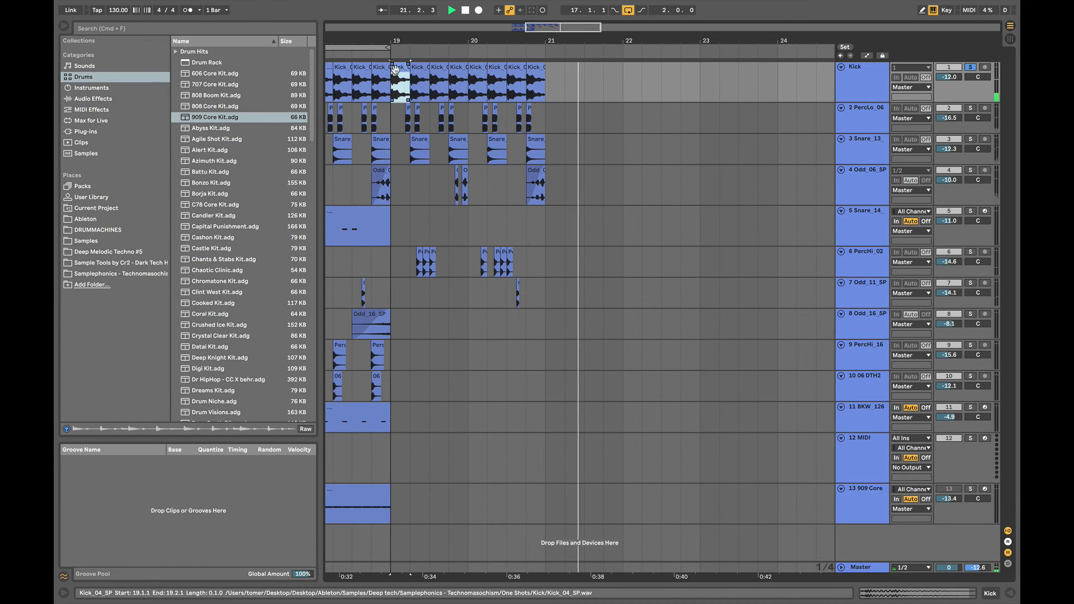
pyautogui.click(378, 89)
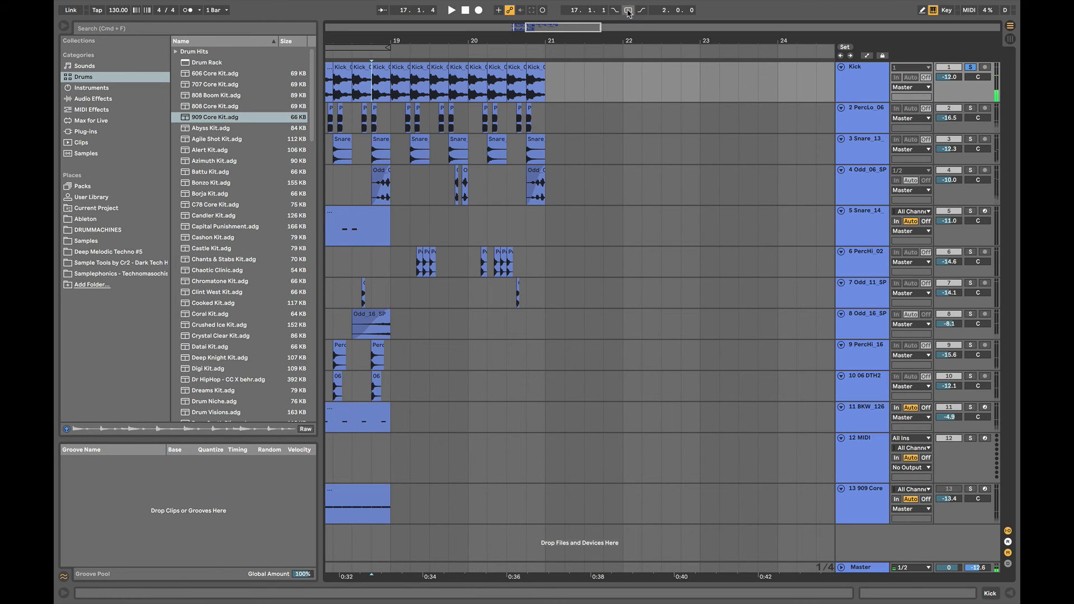
pyautogui.click(970, 67)
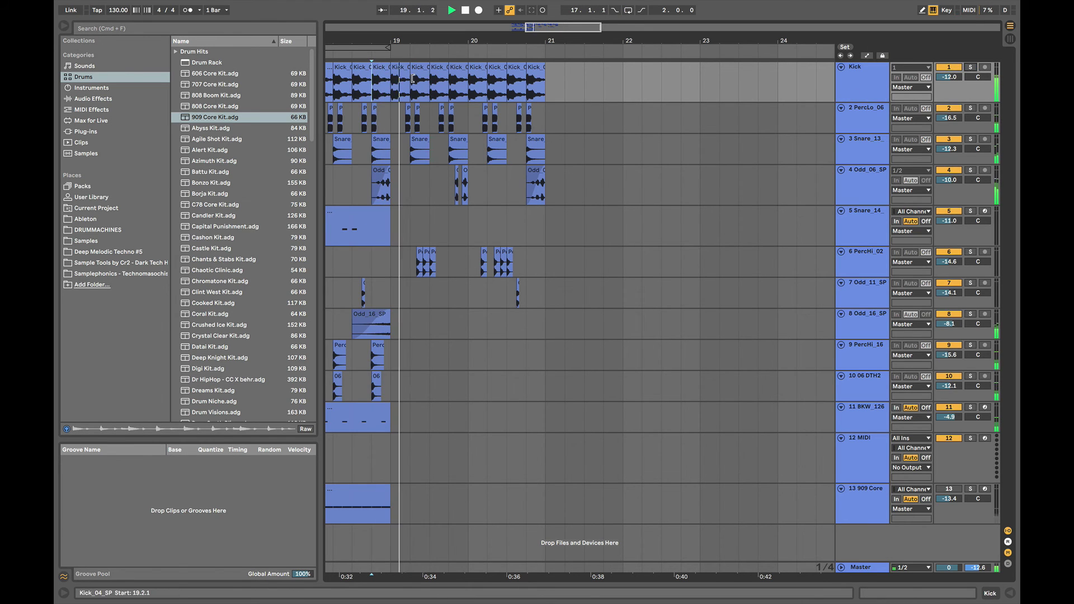
# Play the groove from bar 19, set the PercHi_02 track's volume to -15.5 dB and restart playback from bar 17.
pyautogui.click(393, 115)
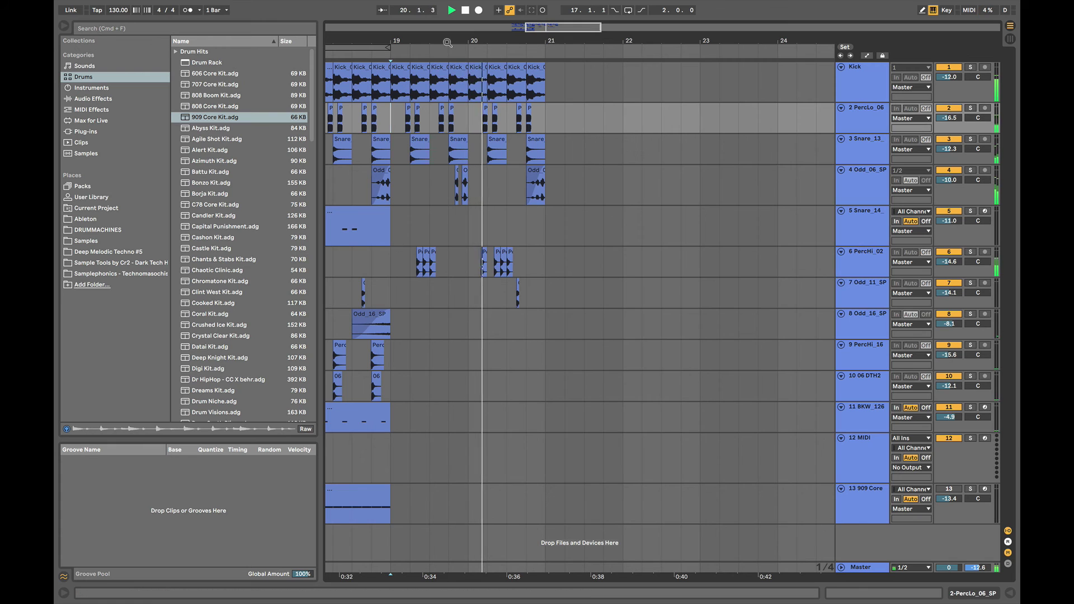
pyautogui.moveTo(447, 41); pyautogui.dragTo(563, 32)
pyautogui.click(962, 257)
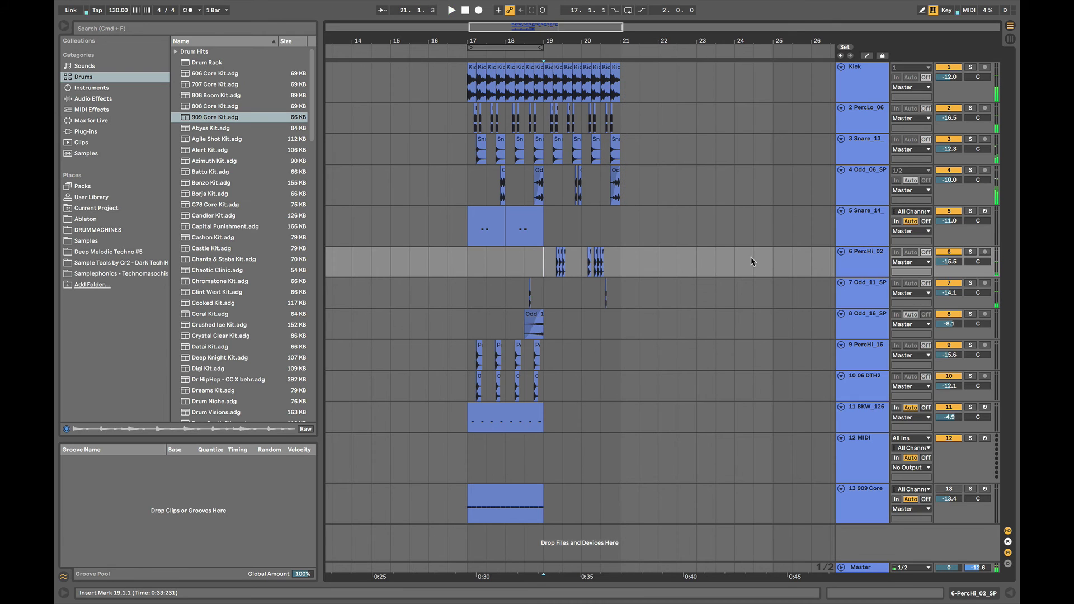
pyautogui.press('space')
pyautogui.click(469, 260)
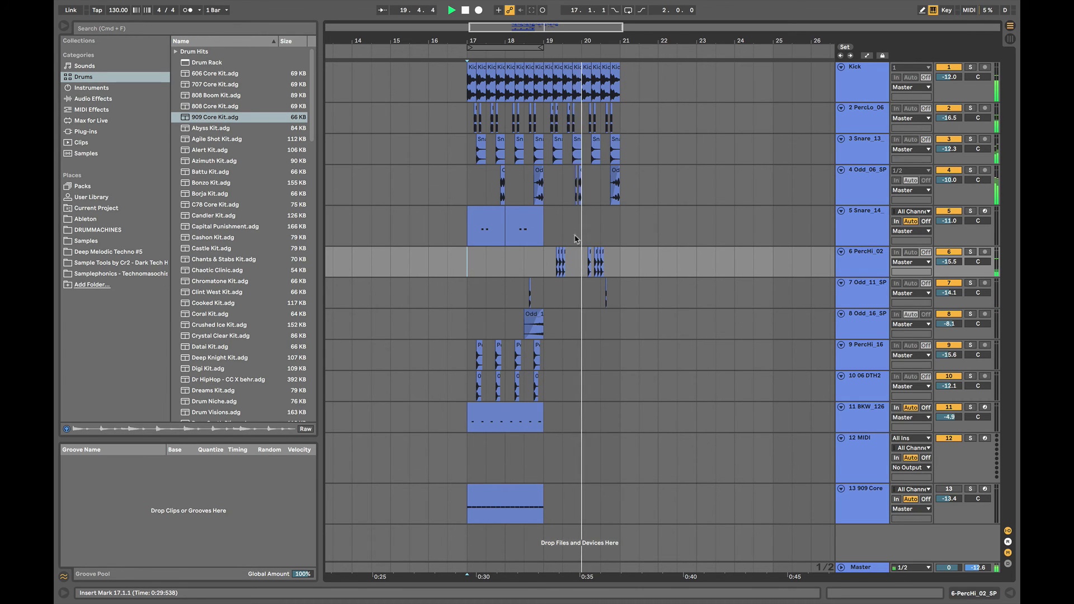
# Select the Snare_14 clips from bar 17 to bar 19 and loop playback over that range.
pyautogui.click(471, 201)
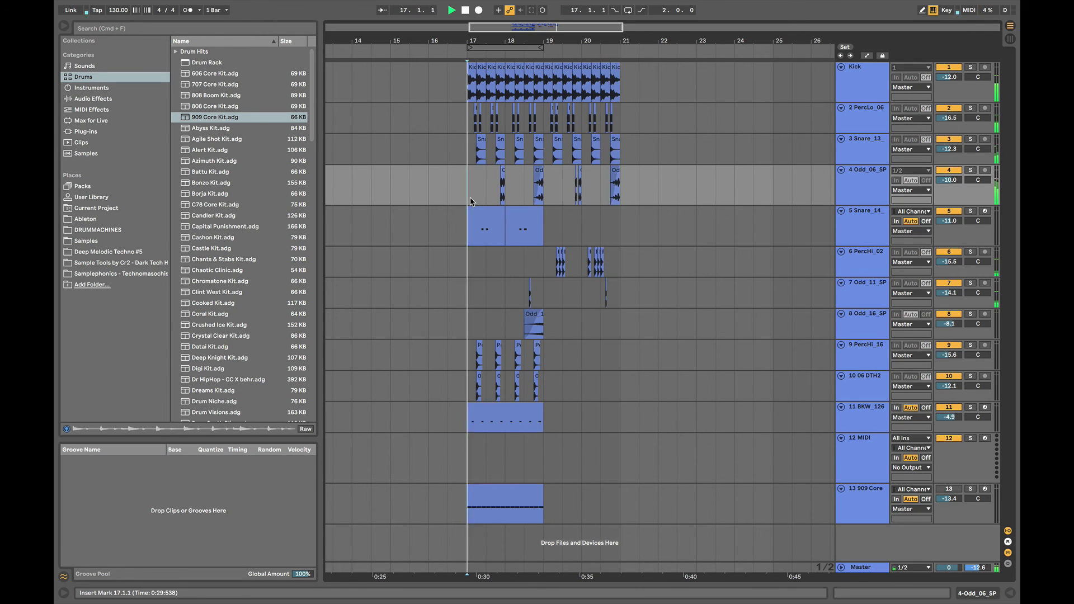
pyautogui.click(510, 235)
pyautogui.press('super+l')
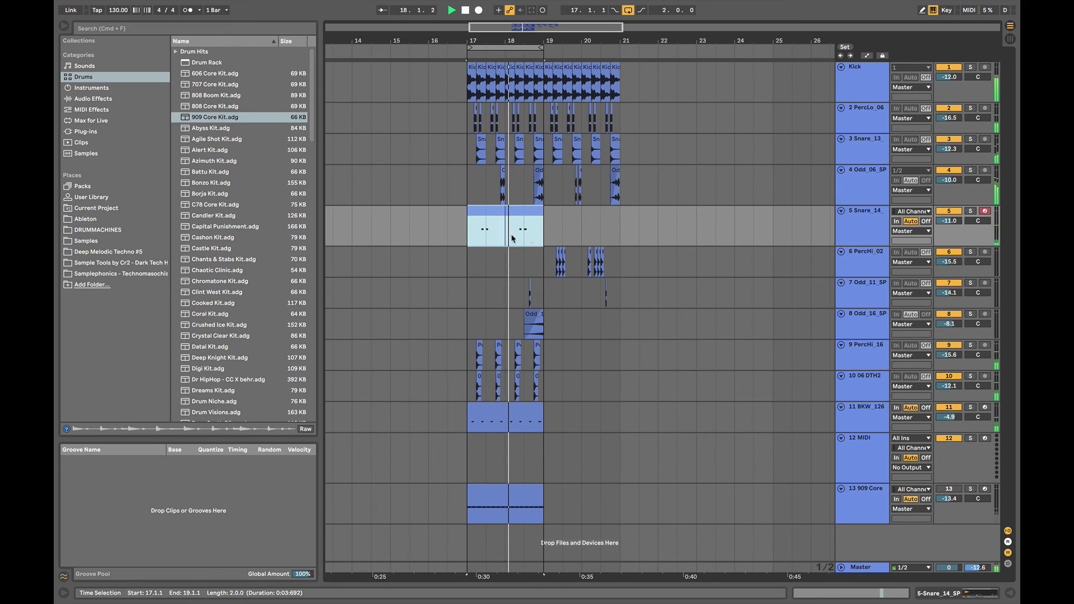
pyautogui.click(511, 238)
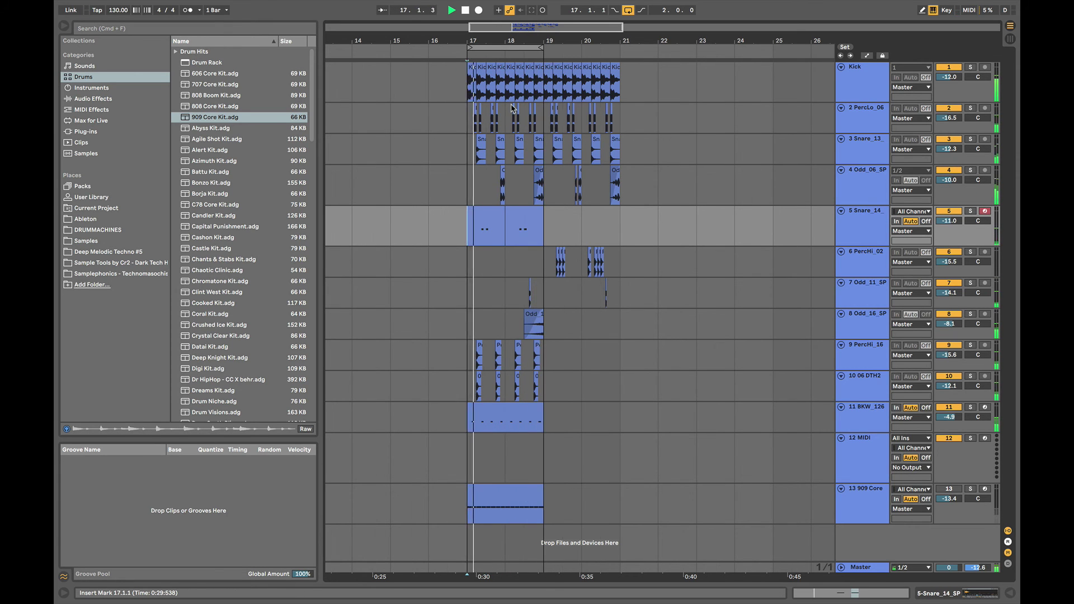
# Set the Kick track's volume to -12.6 dB, then search the browser for "abl" and load ABL3 onto the empty MIDI track.
pyautogui.moveTo(512, 41); pyautogui.dragTo(563, 78)
pyautogui.click(451, 85)
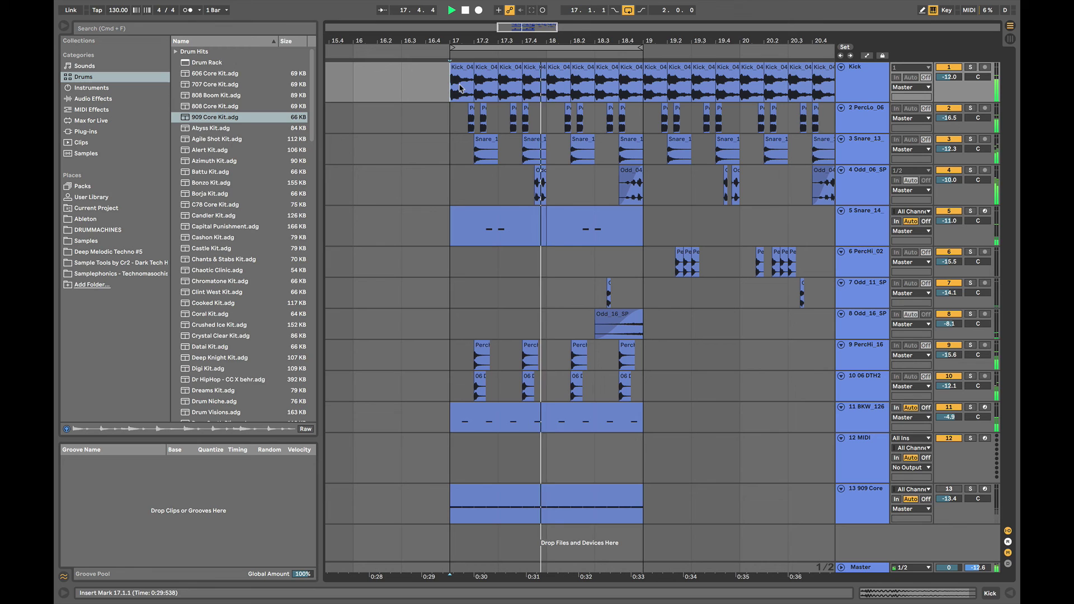
pyautogui.click(91, 262)
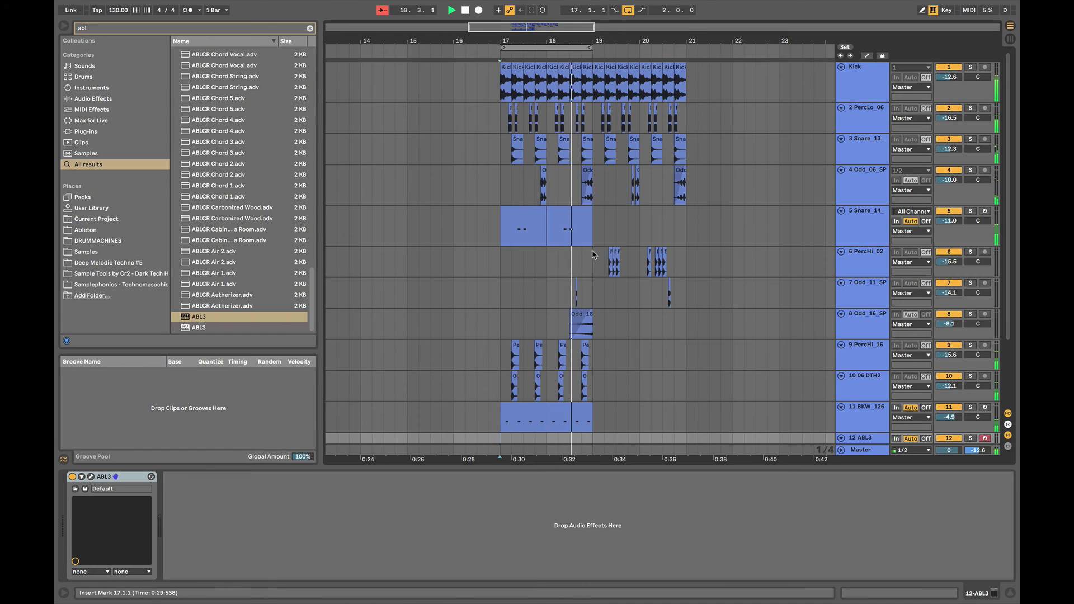
# Try looping playback from bar 17 to bar 21, then return the loop to bars 17 to 19.
pyautogui.scroll(-1, 561, 296)
pyautogui.scroll(4, 561, 296)
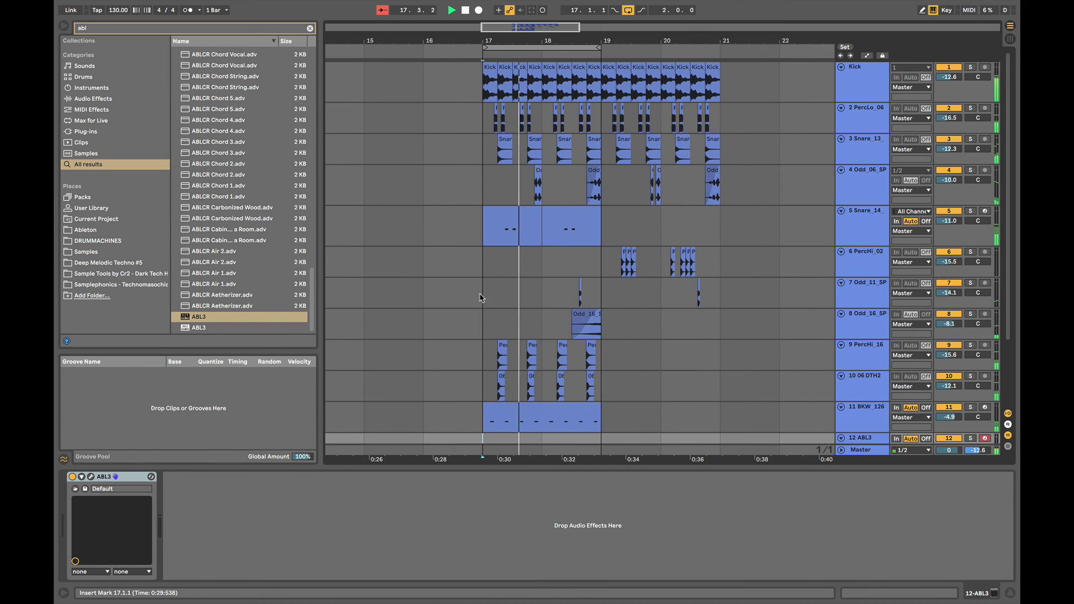
pyautogui.moveTo(484, 296); pyautogui.dragTo(734, 293)
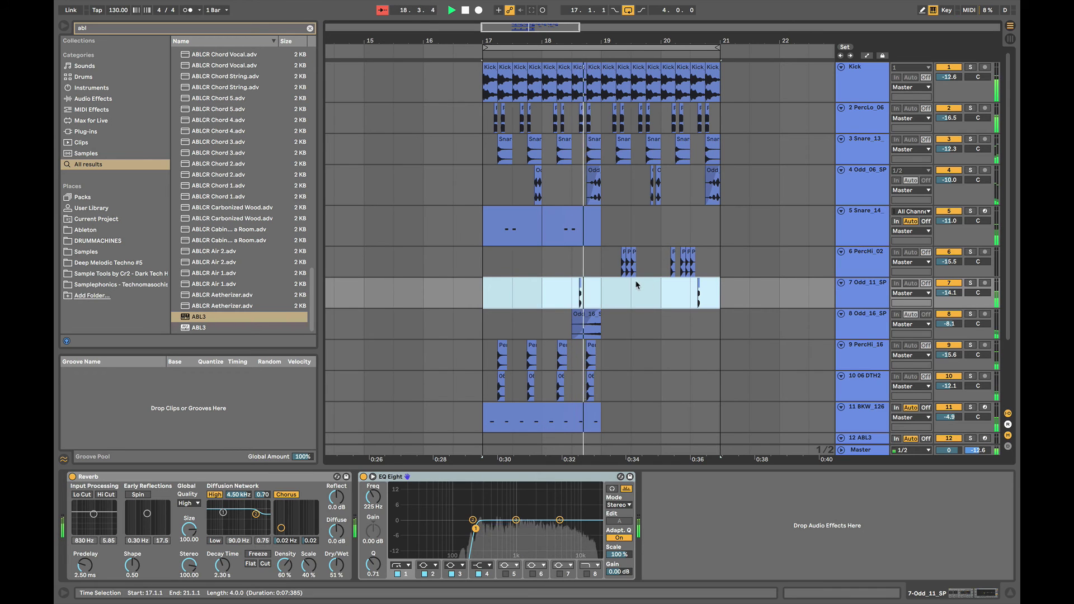
pyautogui.click(631, 286)
pyautogui.click(591, 291)
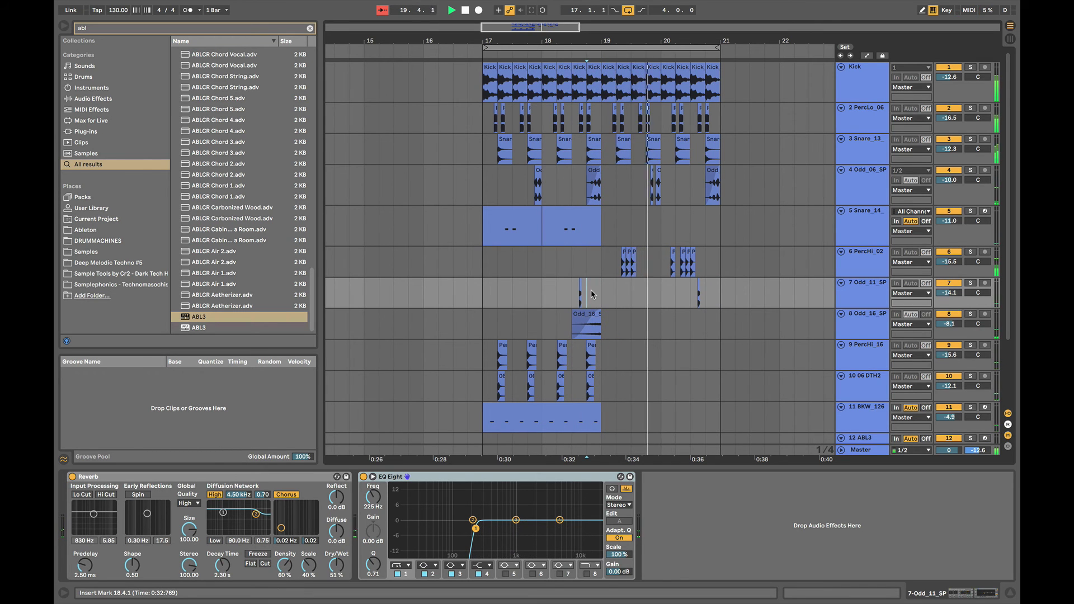
pyautogui.click(587, 271)
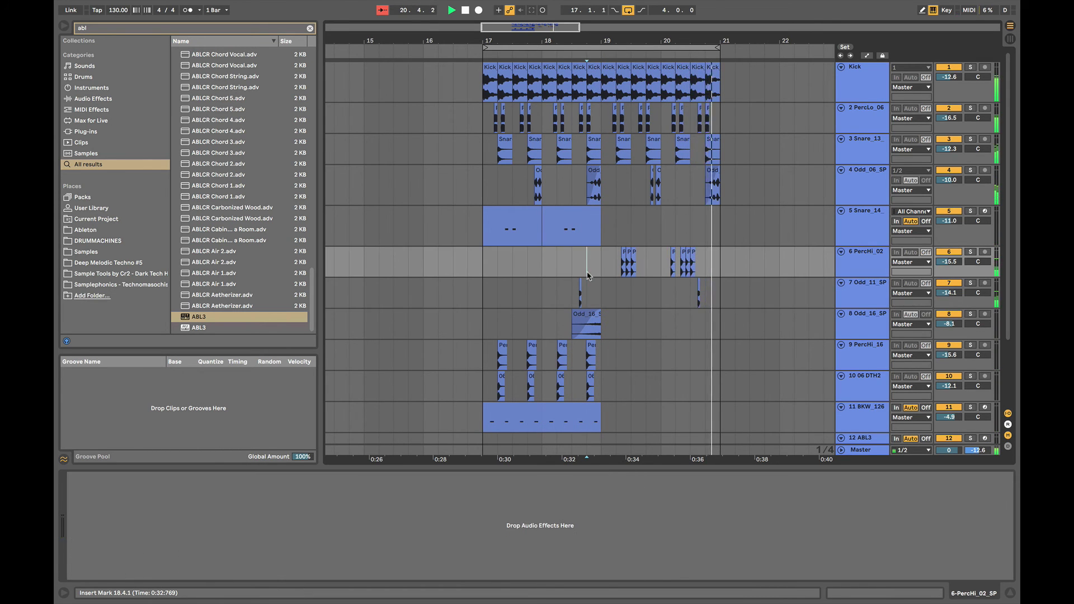
pyautogui.click(588, 286)
pyautogui.click(589, 261)
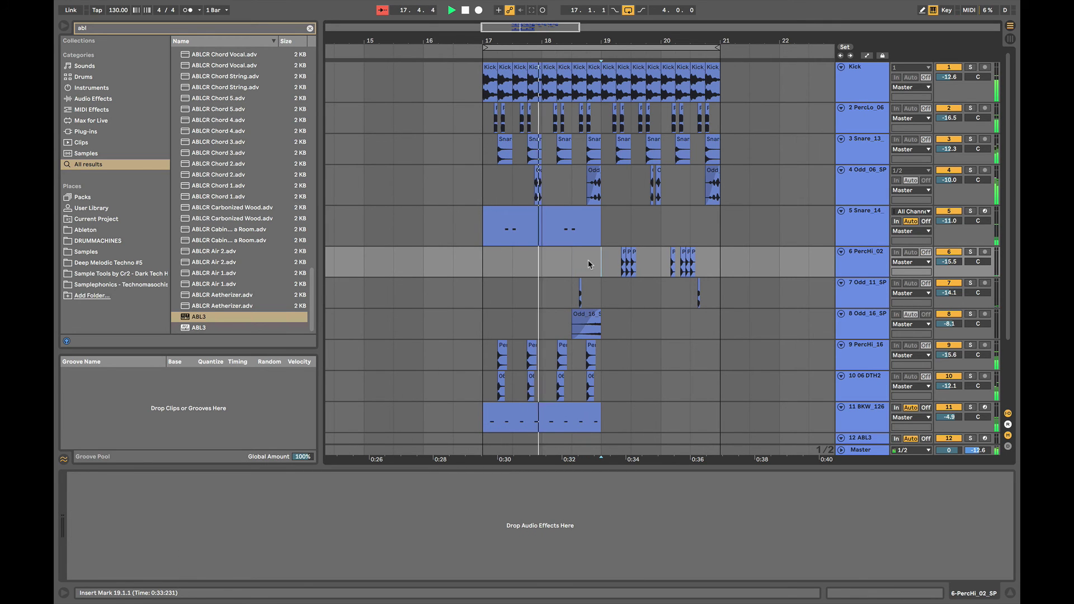
pyautogui.moveTo(577, 258); pyautogui.dragTo(462, 249)
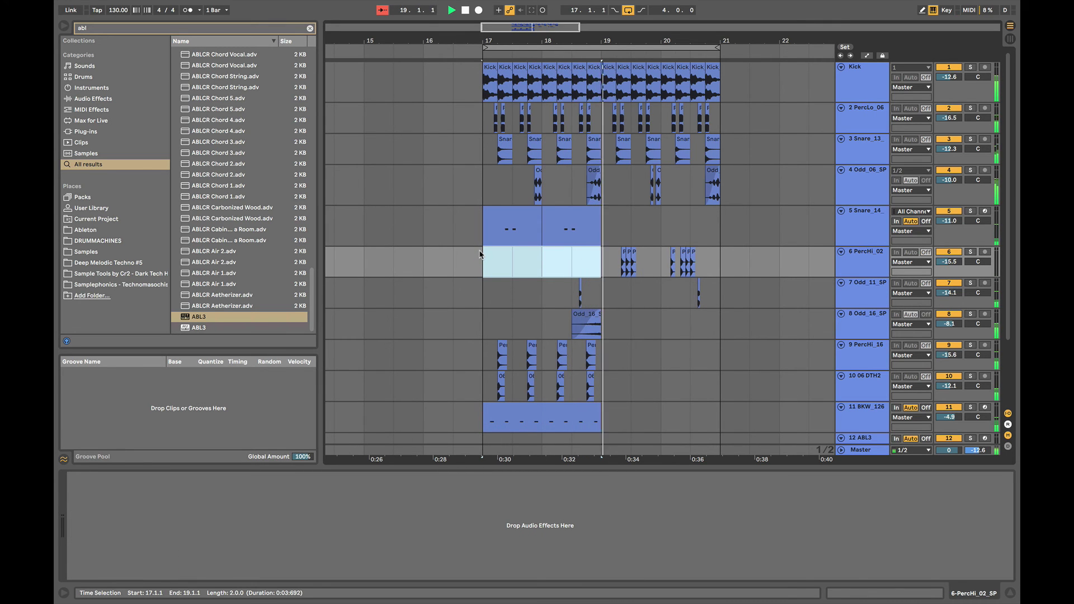
pyautogui.click(554, 266)
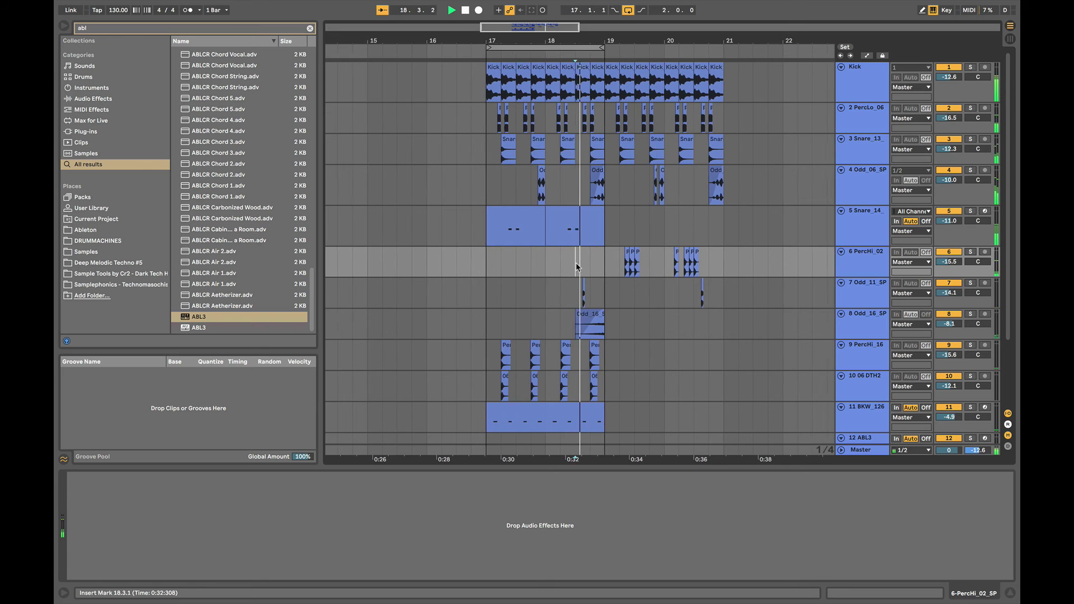
# Insert a compact audio track below Odd_16_SP, search the browser for "impact" and put the insert mark at bar 19.
pyautogui.scroll(-3, 555, 265)
pyautogui.hscroll(-3, 563, 335)
pyautogui.click(622, 324)
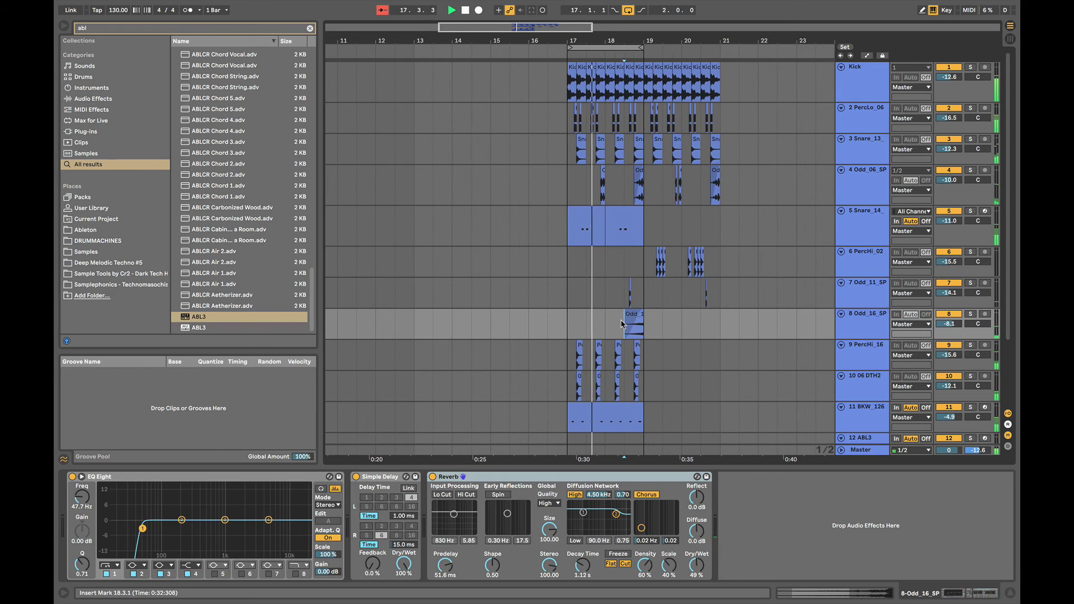
pyautogui.hotkey('ctrl', 't')
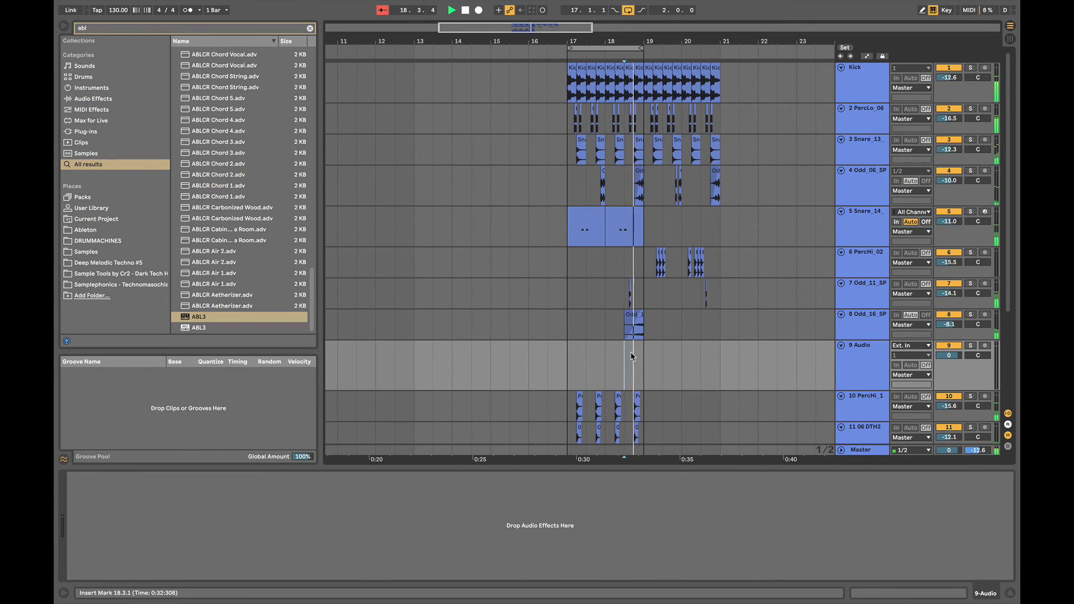
pyautogui.moveTo(971, 390); pyautogui.dragTo(970, 376)
pyautogui.hotkey('ctrl', 'f')
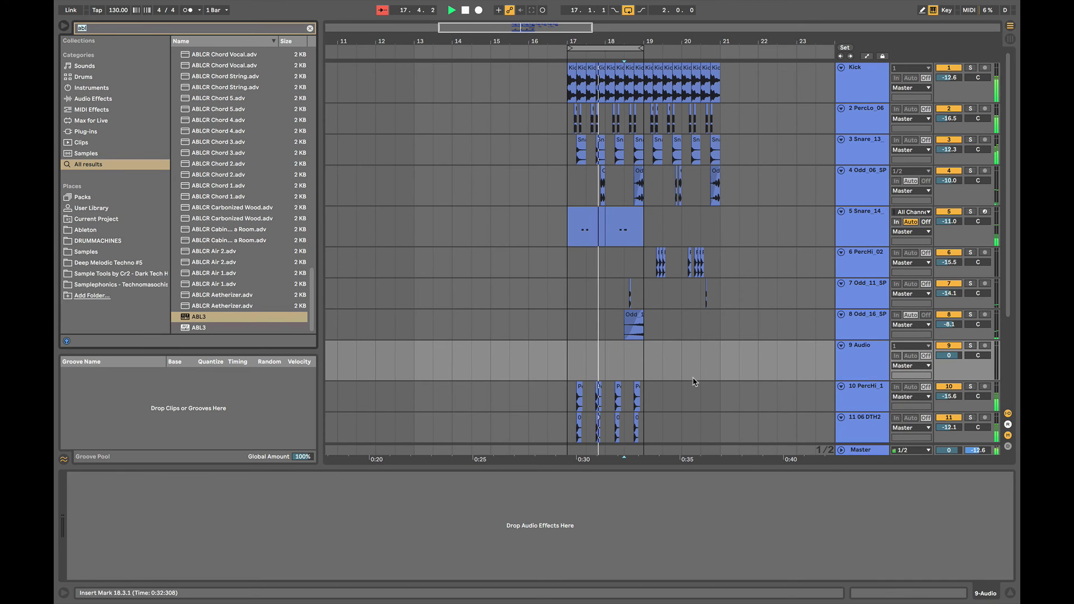
pyautogui.write('impact')
pyautogui.click(638, 361)
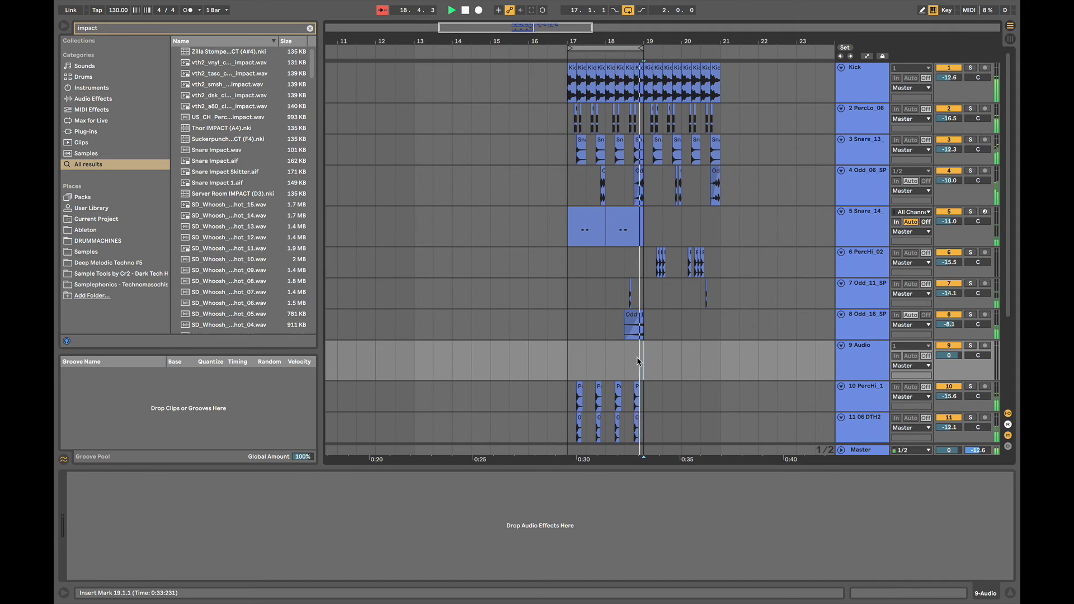
# Audition Snare Impact, vth2 and Lev2 impact samples from the search results.
pyautogui.click(257, 281)
pyautogui.click(248, 183)
pyautogui.click(245, 161)
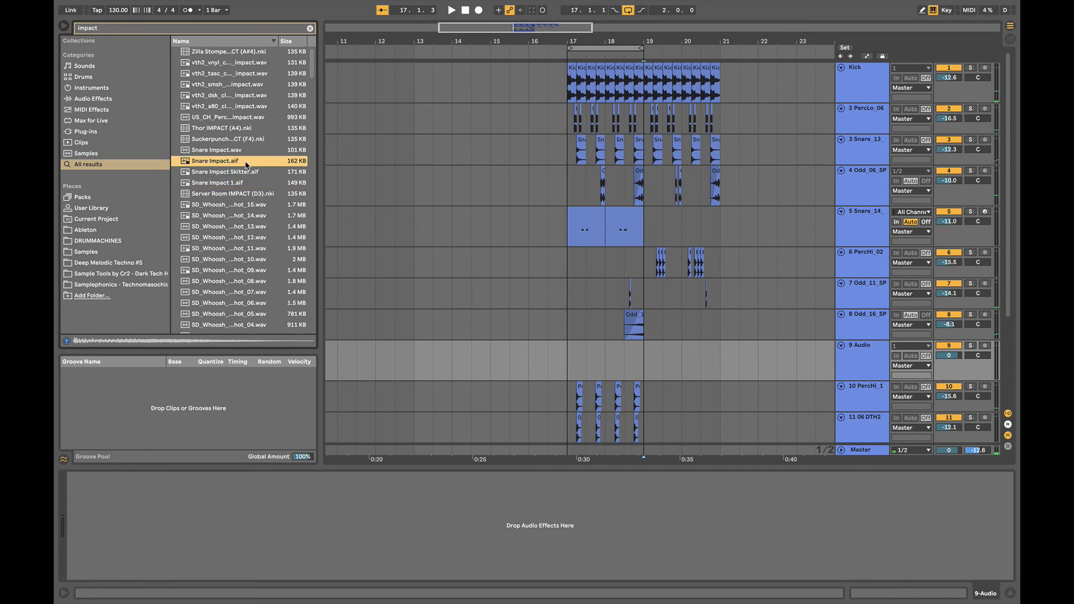
pyautogui.click(242, 128)
pyautogui.click(244, 106)
pyautogui.click(243, 86)
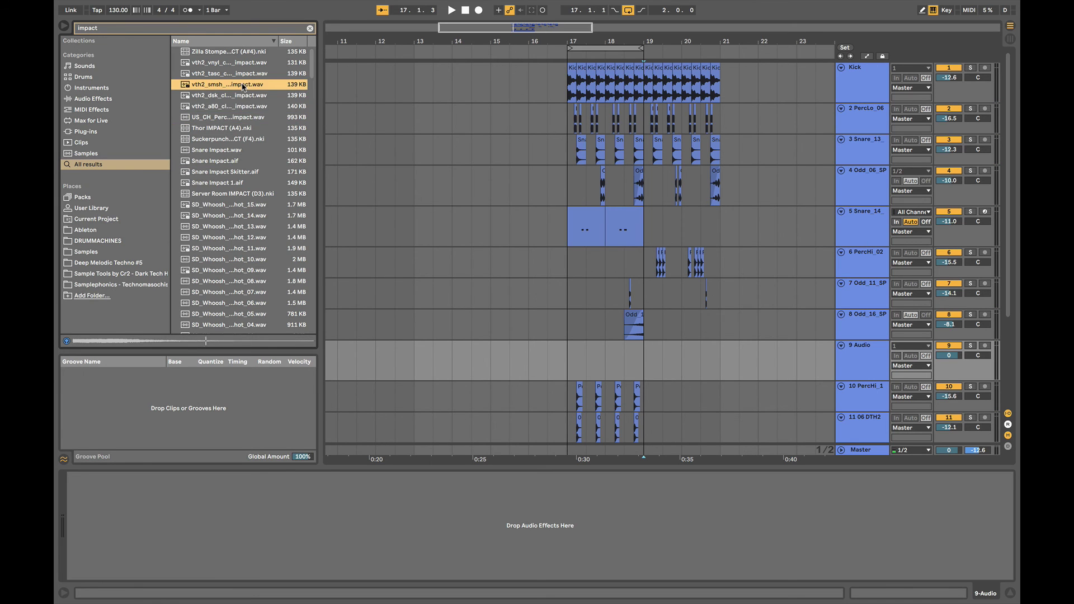
pyautogui.scroll(-10, 244, 86)
pyautogui.click(243, 85)
pyautogui.click(255, 161)
pyautogui.click(244, 197)
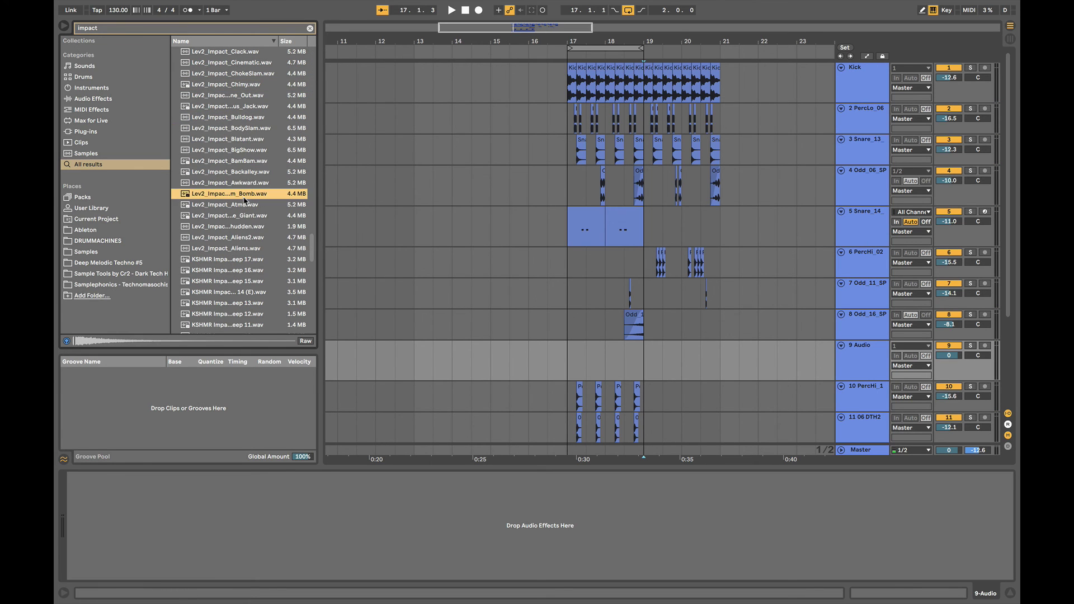
pyautogui.click(229, 227)
pyautogui.click(226, 238)
pyautogui.click(224, 247)
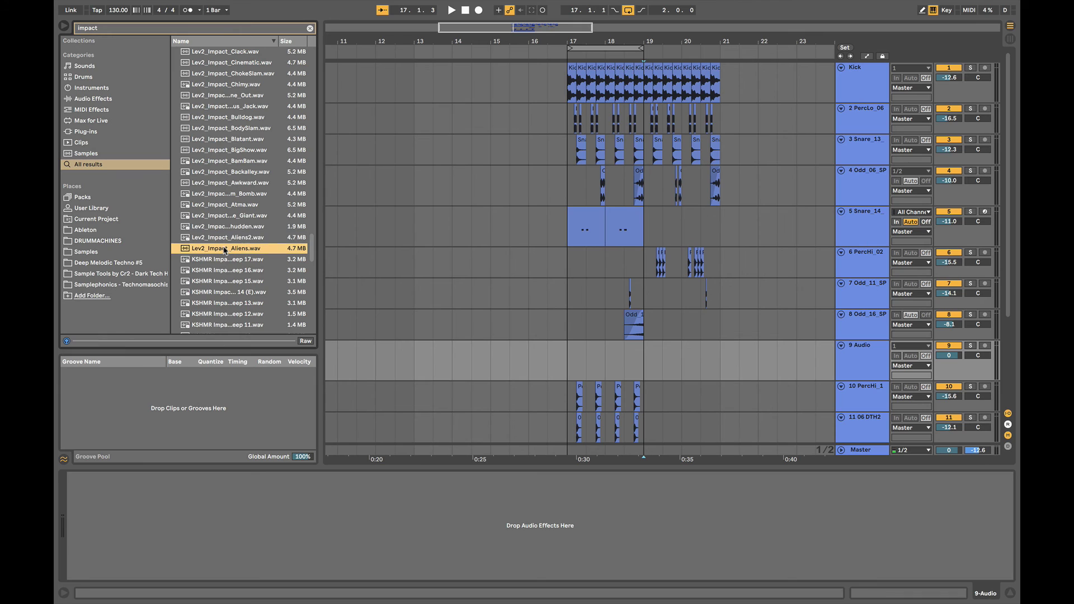
# Audition the KSHMR impact samples and continue through the list to impact_clap R-1 R.wav.
pyautogui.press('Down')
pyautogui.press('Down')
pyautogui.press('Down')
pyautogui.press('Down')
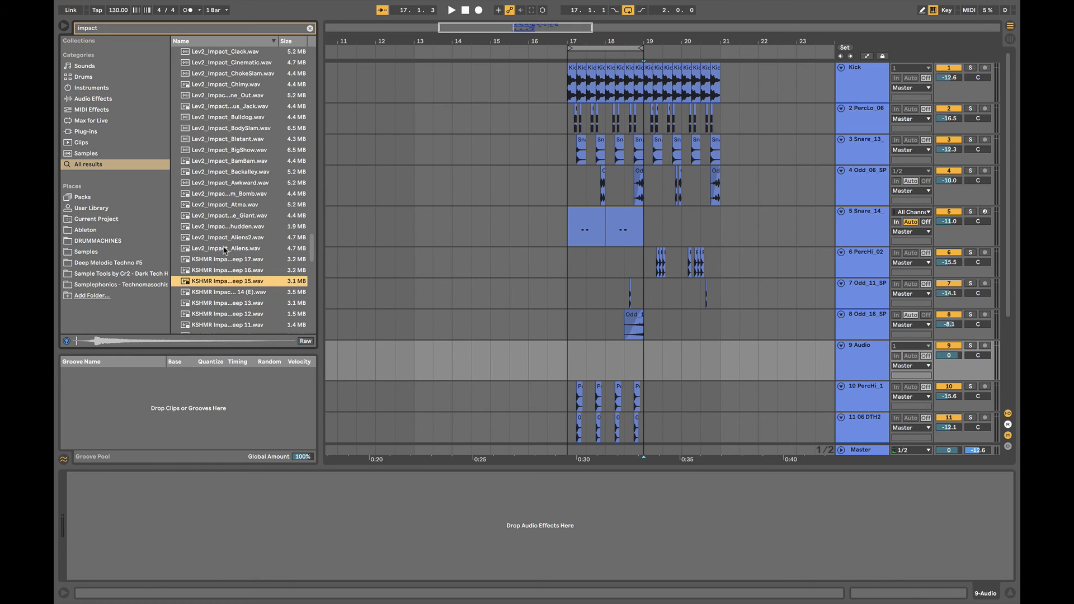
pyautogui.press('Down')
pyautogui.press('Down')
pyautogui.press('Down')
pyautogui.press('Down')
pyautogui.press('Down')
pyautogui.press('Down')
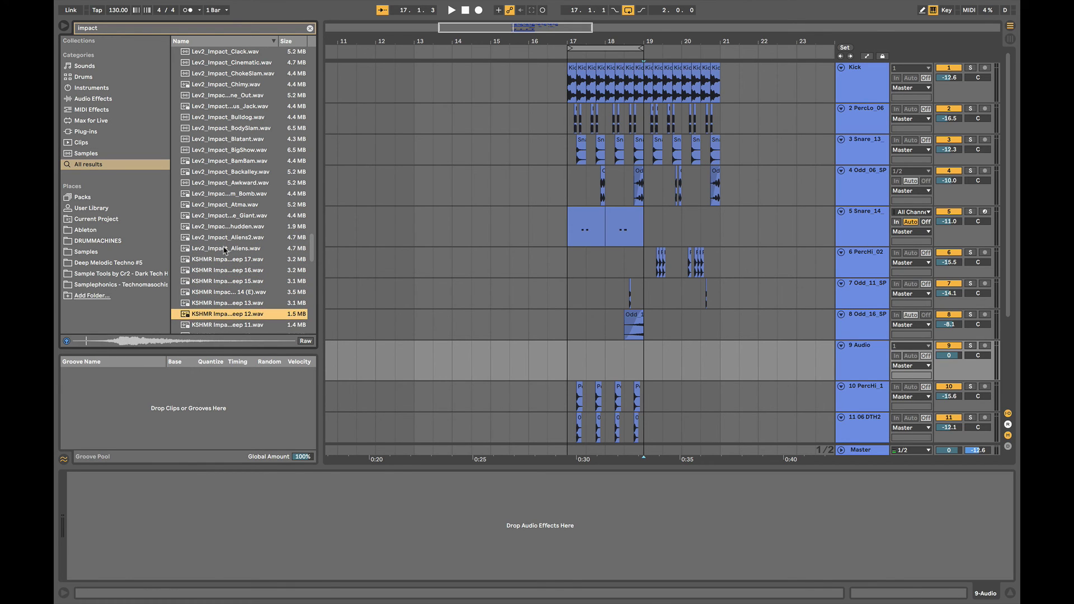
pyautogui.press('Down')
pyautogui.press('Down')
pyautogui.press('Down')
pyautogui.press('Down')
pyautogui.press('Down')
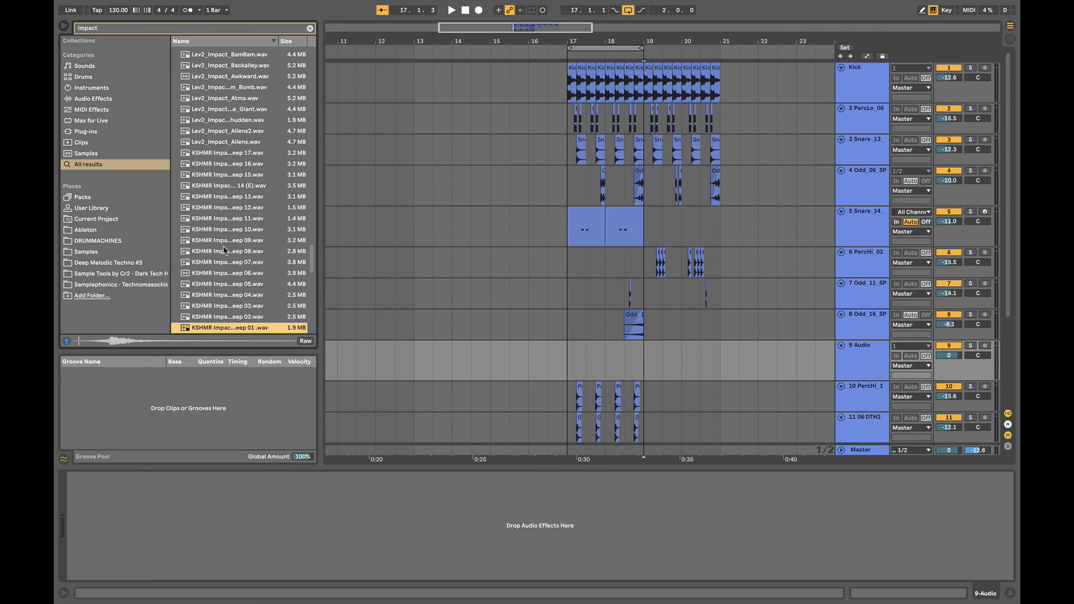
pyautogui.press('Down')
pyautogui.press('Down')
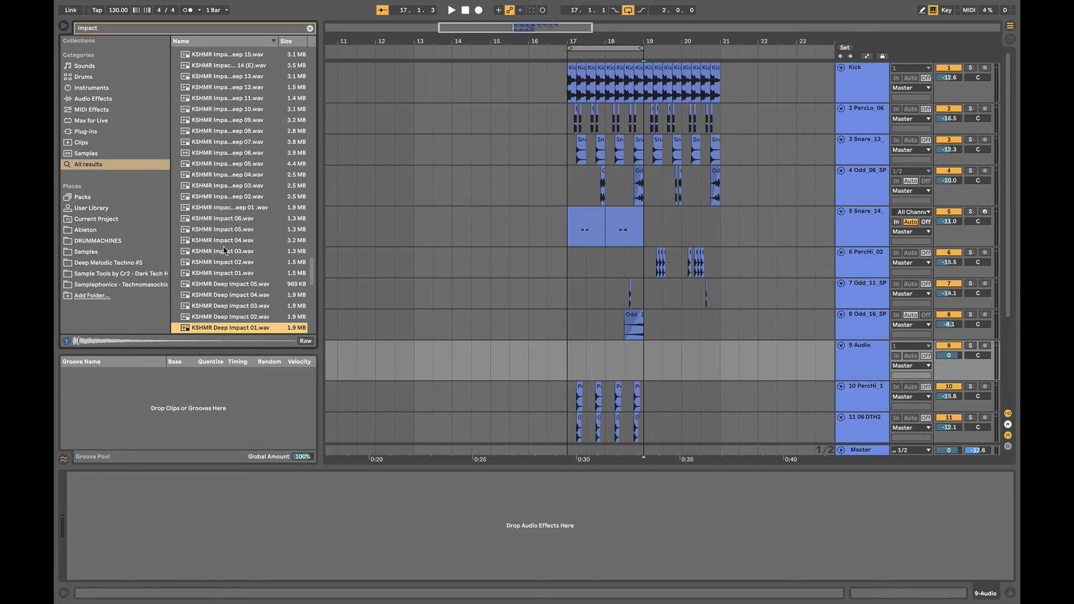
pyautogui.press('Down')
pyautogui.press('Down')
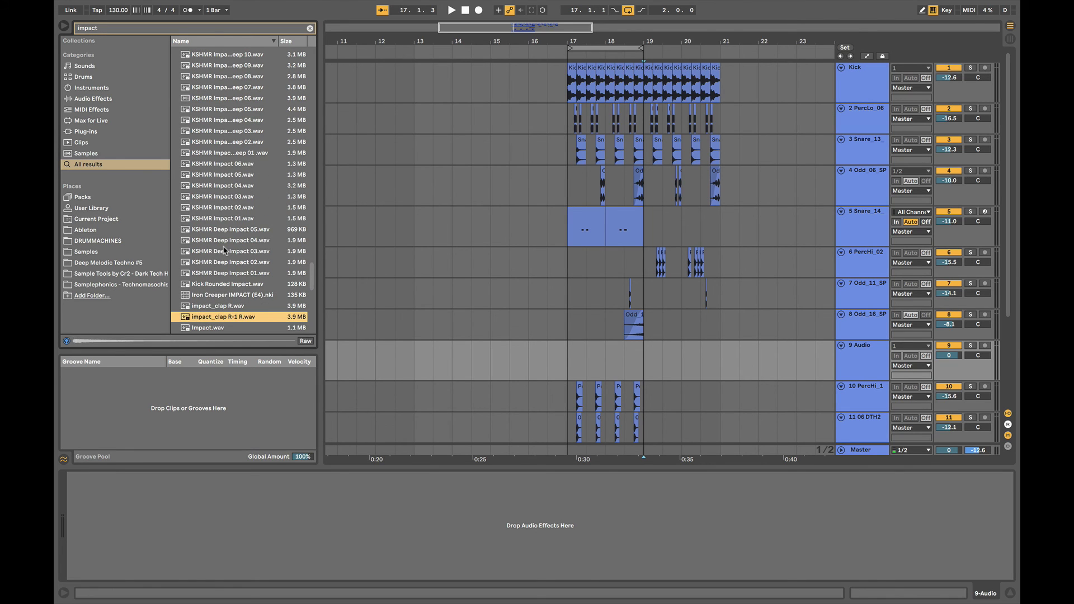
# Place impact_clap R-1 R.wav at bar 19 on the new audio track and set the track's volume to -16.5 dB.
pyautogui.moveTo(223, 322); pyautogui.dragTo(645, 363)
pyautogui.press('space')
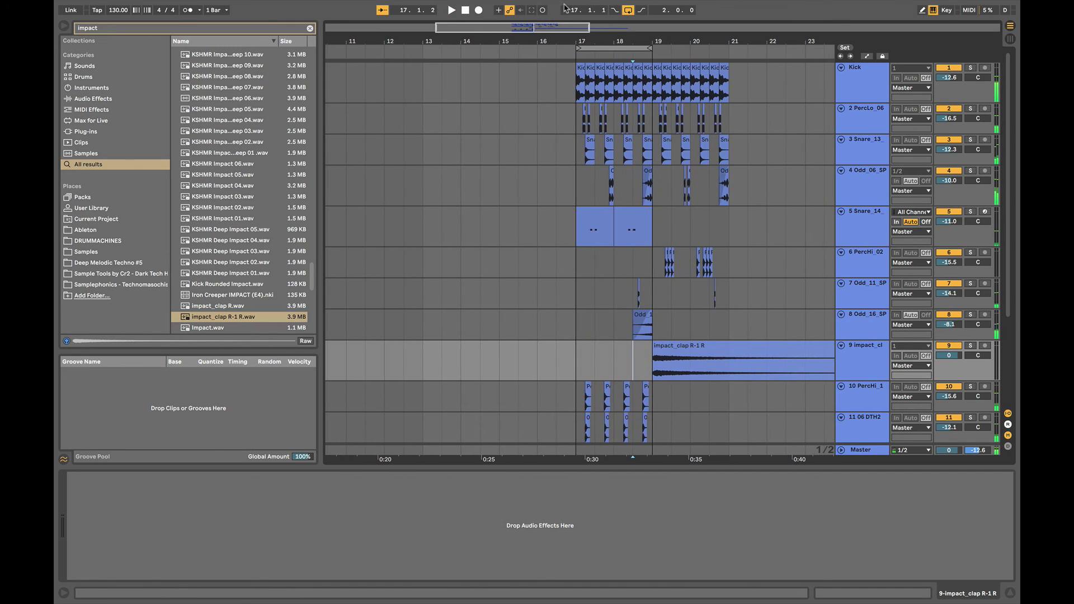
pyautogui.press('space')
pyautogui.moveTo(958, 359); pyautogui.dragTo(958, 392)
pyautogui.press('space')
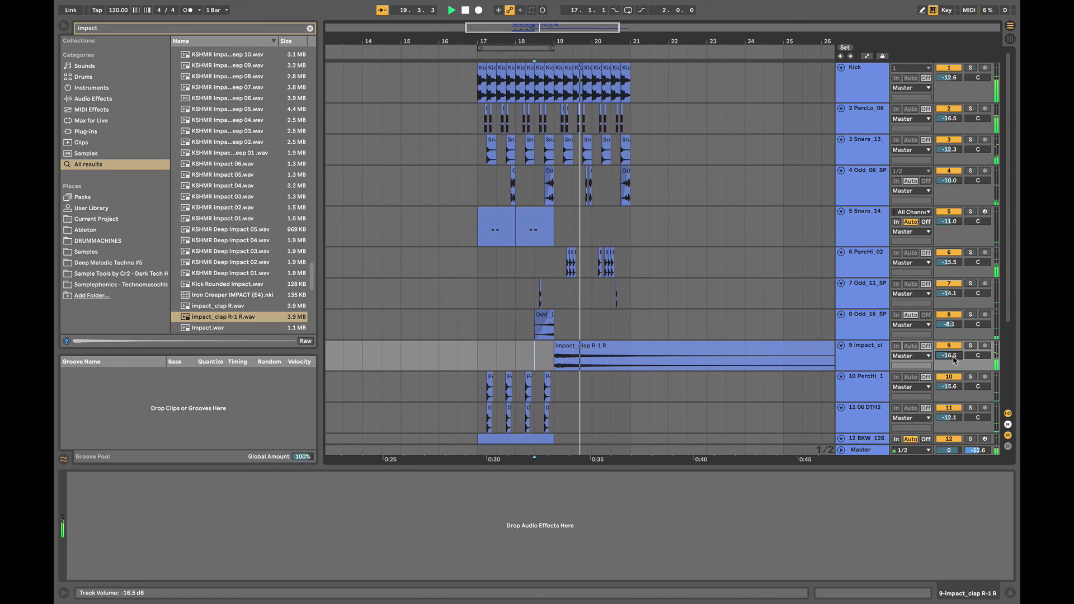
# Fold all arrangement tracks and shorten the impact_clap R-1 R clip to four bars, spanning bars 21 to 25.
pyautogui.moveTo(535, 362); pyautogui.dragTo(620, 362)
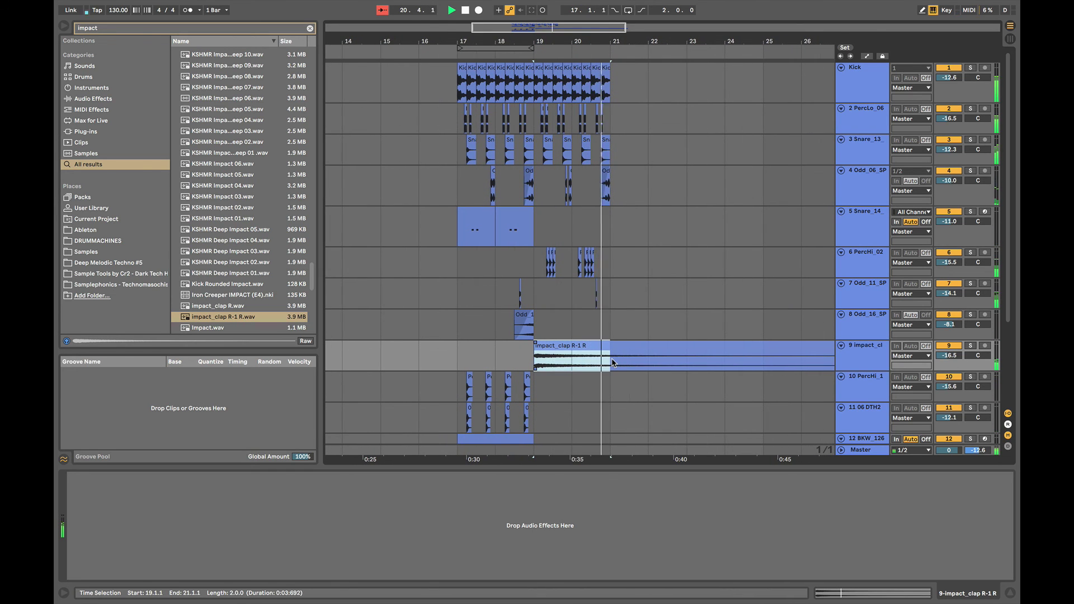
pyautogui.scroll(-3, 620, 362)
pyautogui.click(764, 345)
pyautogui.scroll(-1, 705, 332)
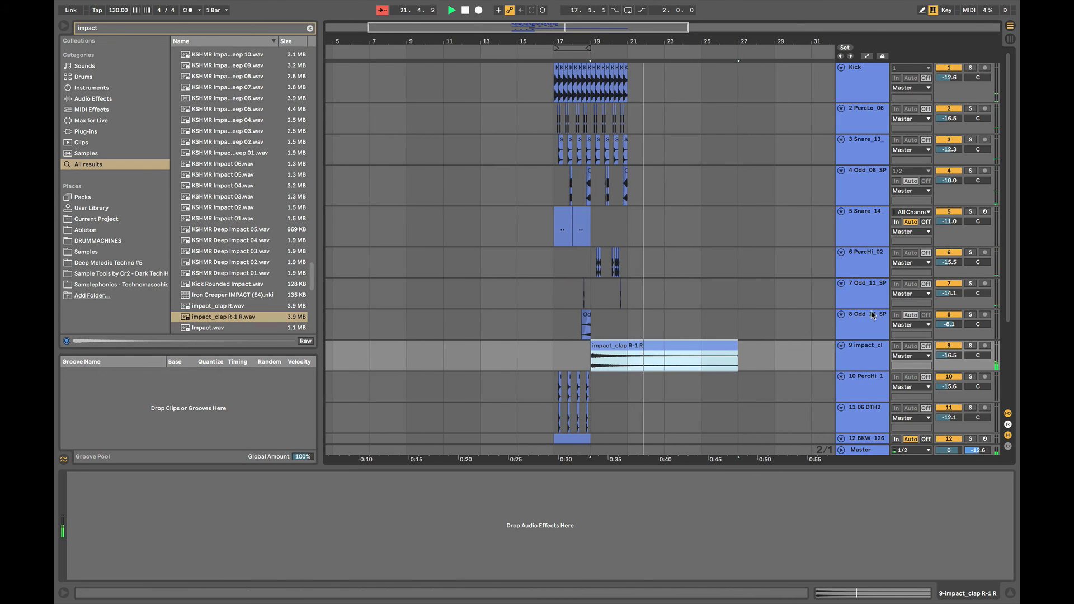
pyautogui.click(859, 315)
pyautogui.press('super+a')
pyautogui.click(840, 315)
pyautogui.click(568, 226)
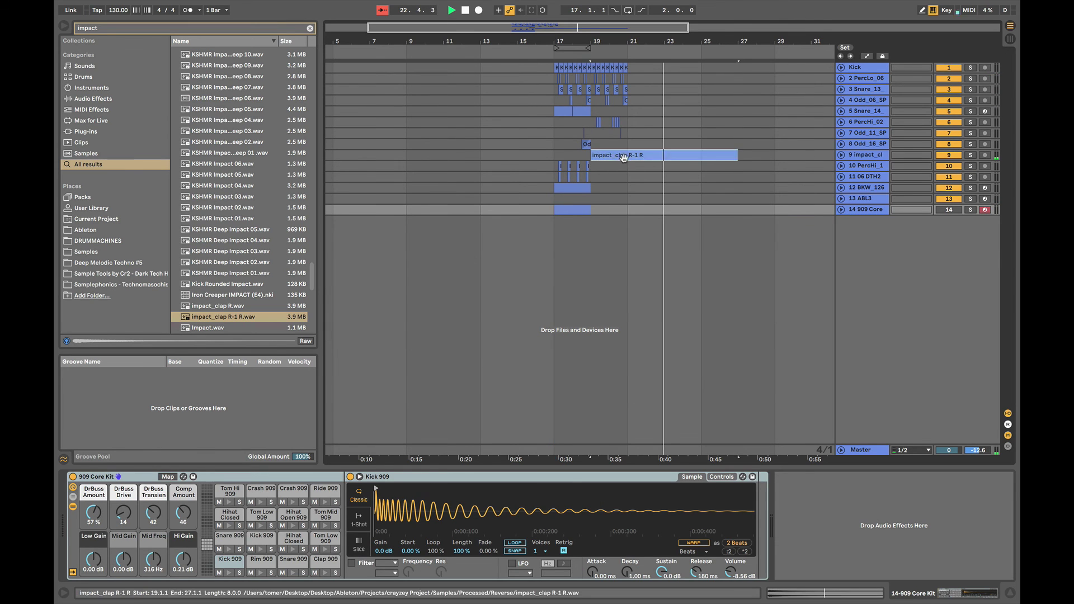
pyautogui.moveTo(733, 155); pyautogui.dragTo(702, 159)
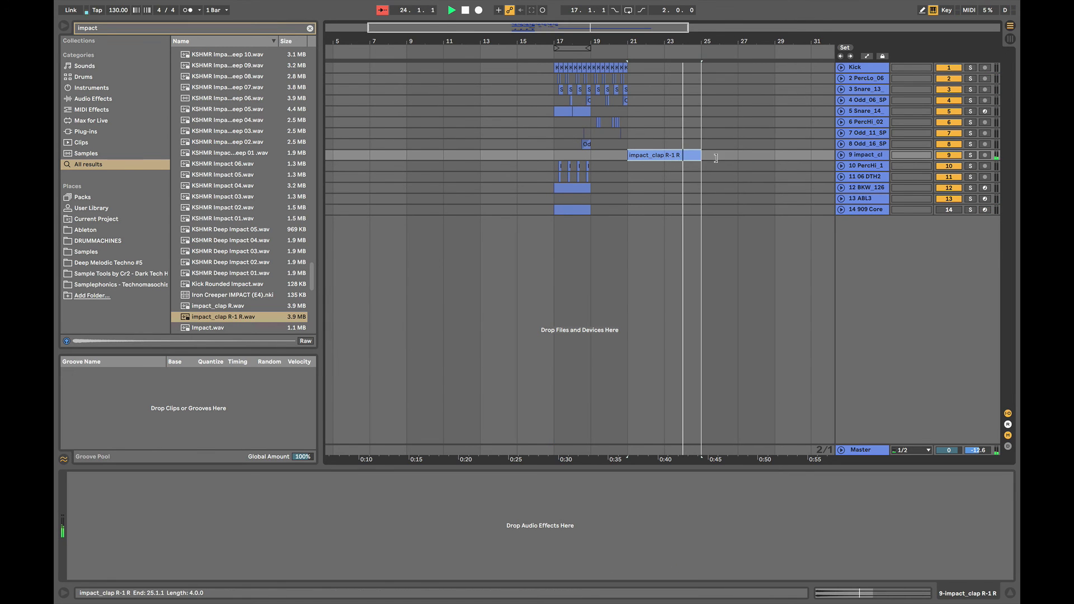
# Duplicate the bar 19 to 21 section of the groove to bar 21 and move the impact_clap clip to bar 19.
pyautogui.moveTo(632, 217); pyautogui.dragTo(597, 50)
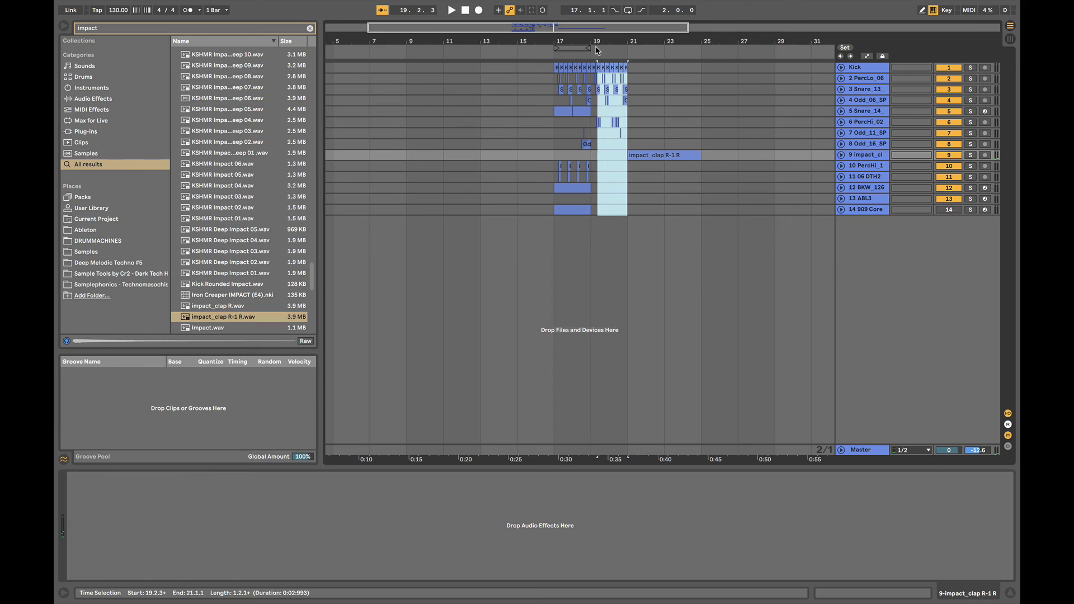
pyautogui.hotkey('ctrl', 'd')
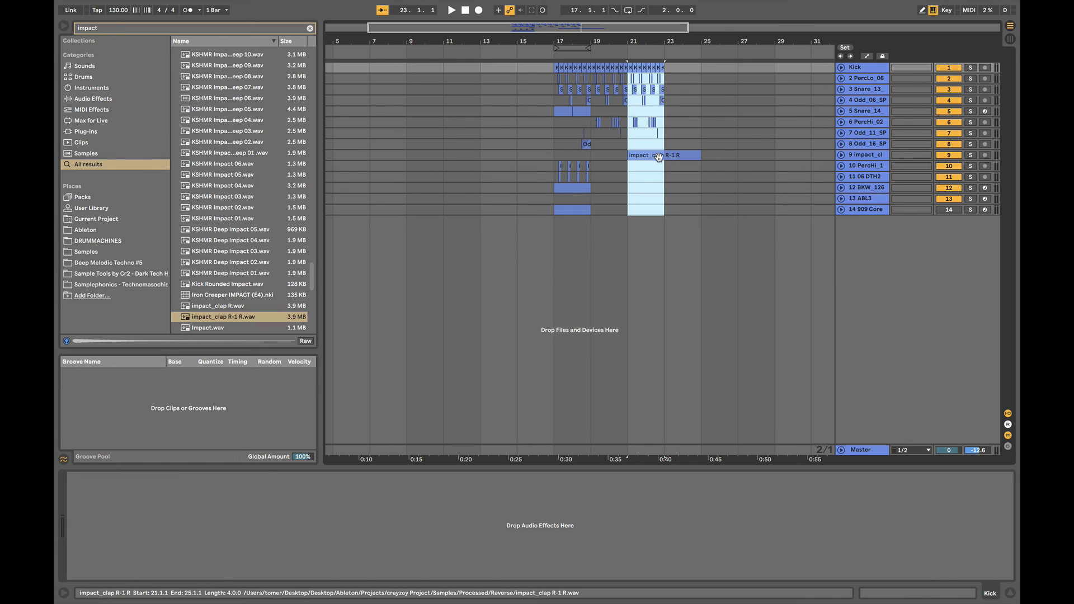
pyautogui.click(617, 163)
pyautogui.moveTo(616, 160); pyautogui.dragTo(580, 160)
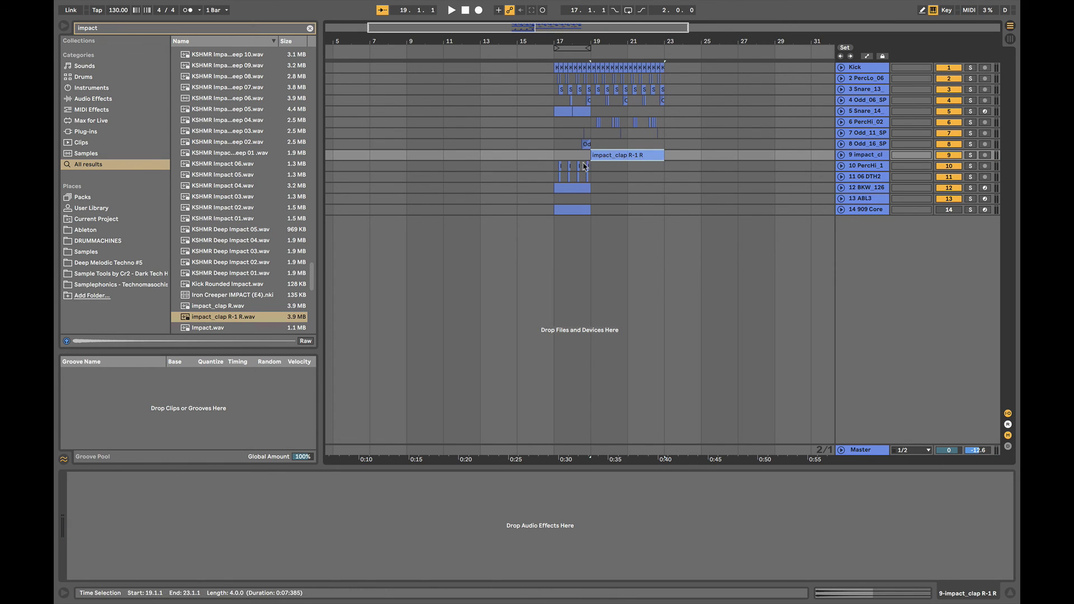
# Copy the bar 17 to 19 section of all tracks to bar 15 and play the arrangement from there.
pyautogui.click(557, 158)
pyautogui.moveTo(592, 211); pyautogui.dragTo(566, 71)
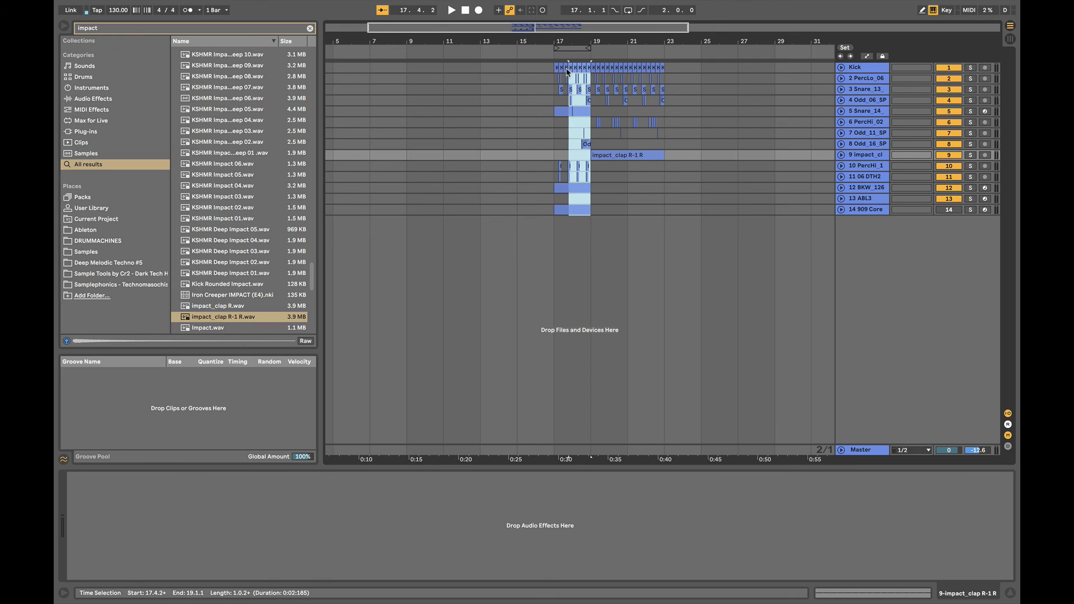
pyautogui.click(553, 121)
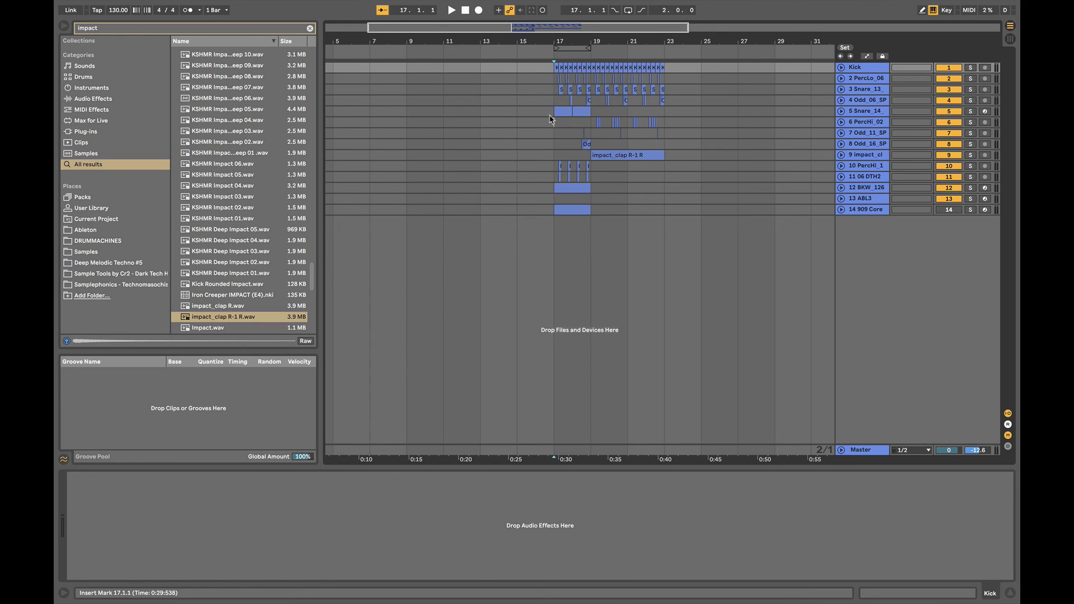
pyautogui.moveTo(555, 69); pyautogui.dragTo(551, 218)
pyautogui.click(515, 187)
pyautogui.press('space')
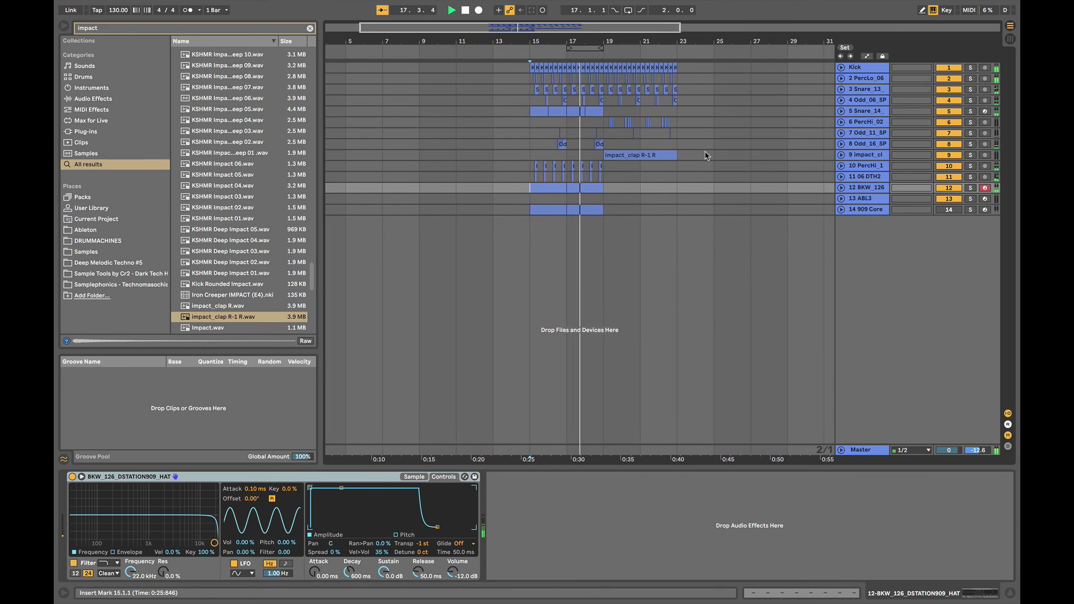
# Play the arrangement from around bar 18 to check the transition into the impact at bar 19.
pyautogui.click(563, 148)
pyautogui.click(576, 153)
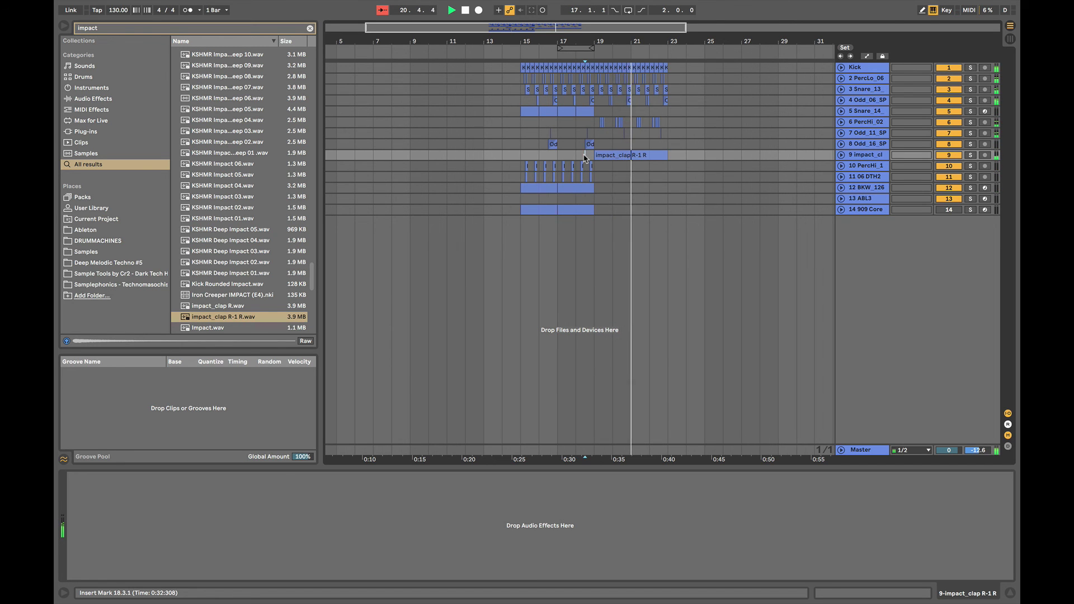
pyautogui.press('+')
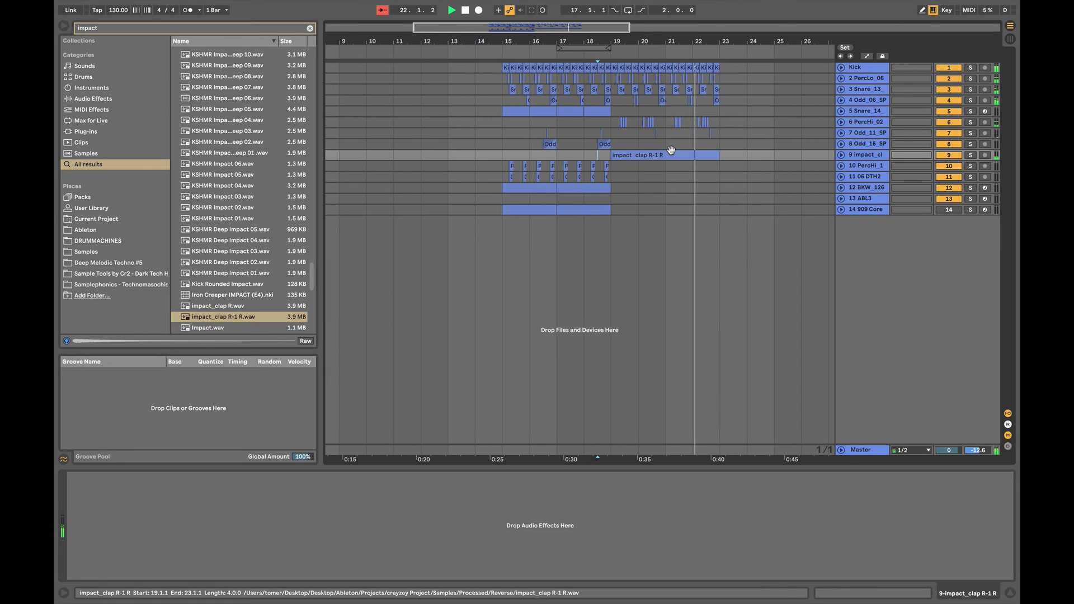
pyautogui.moveTo(604, 176); pyautogui.dragTo(506, 165)
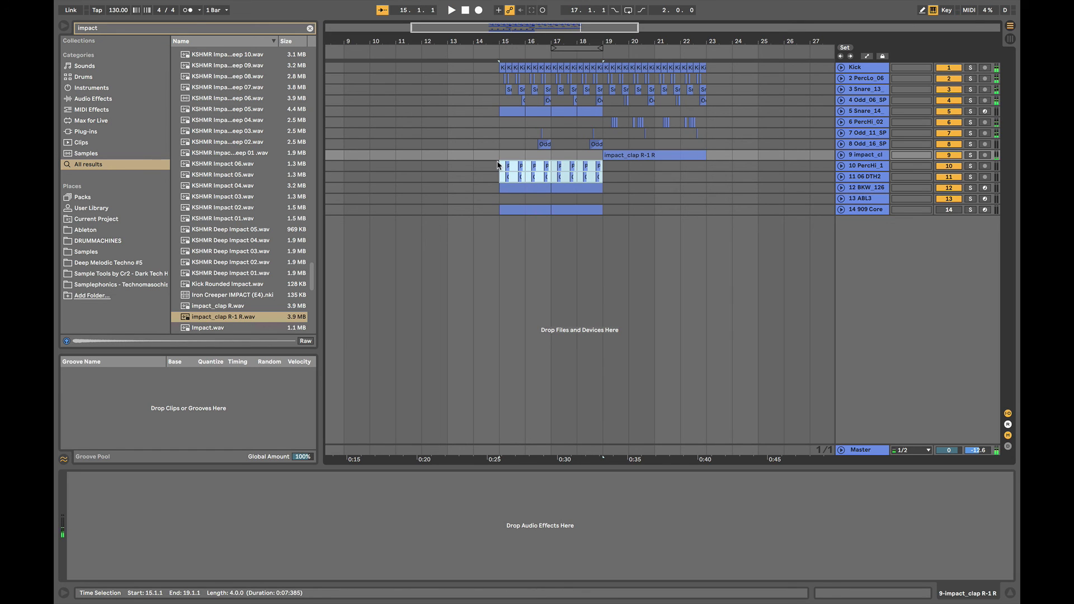
# Copy the bar 17 to 19 BKW_126 clip to bar 23 and duplicate the bar 19 to 23 groove section to bar 23.
pyautogui.click(580, 188)
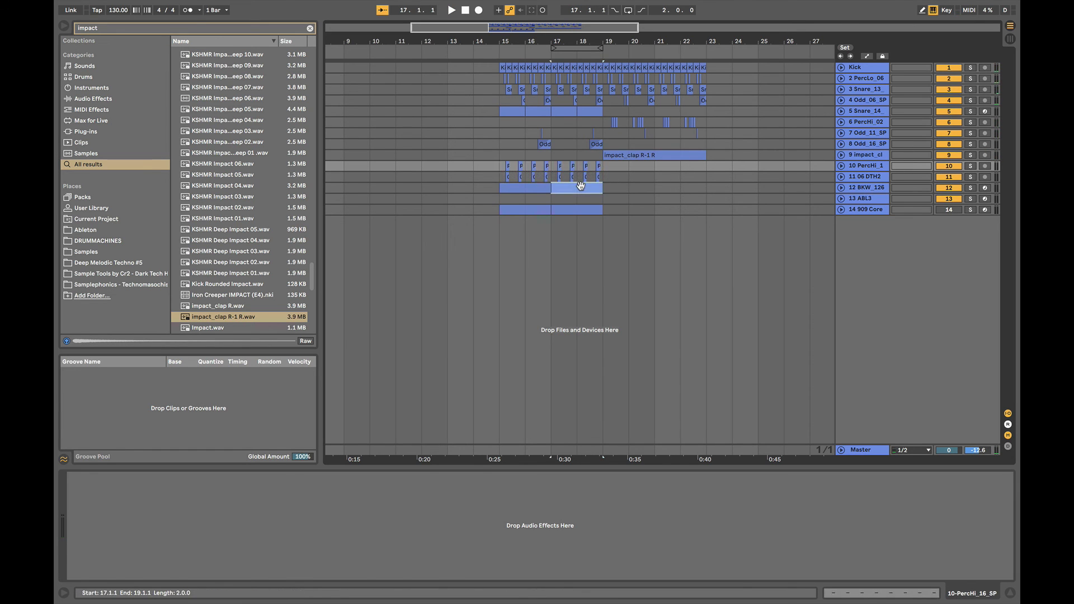
pyautogui.moveTo(565, 190); pyautogui.dragTo(718, 189)
pyautogui.moveTo(707, 149); pyautogui.dragTo(619, 48)
pyautogui.hotkey('ctrl', 'd')
# Play from bar 22 and duplicate the two-bar BKW_126 clip at bar 23 to bar 25.
pyautogui.click(688, 135)
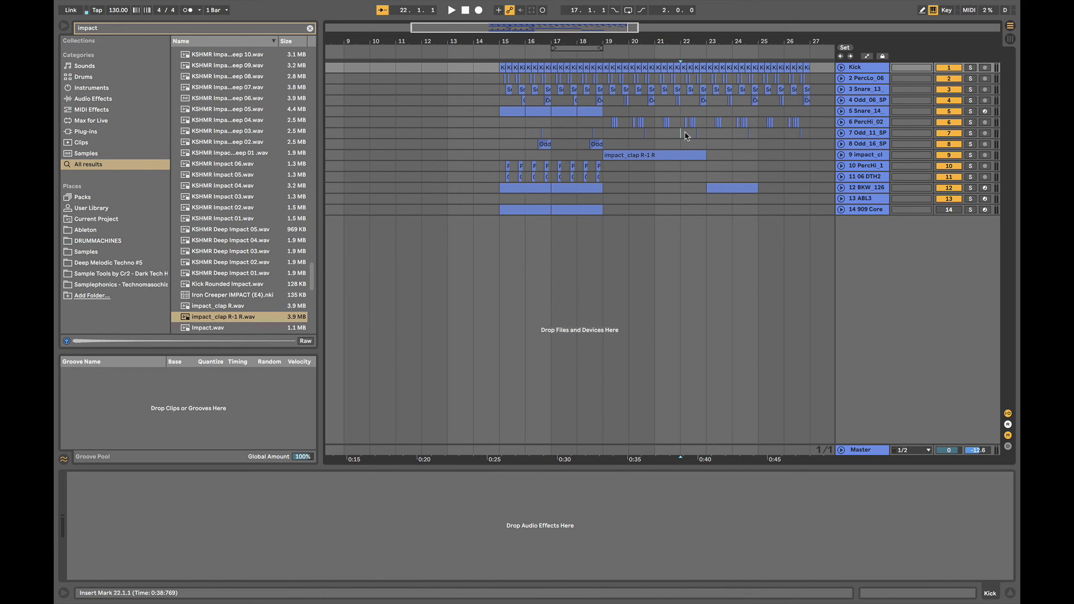
pyautogui.press('space')
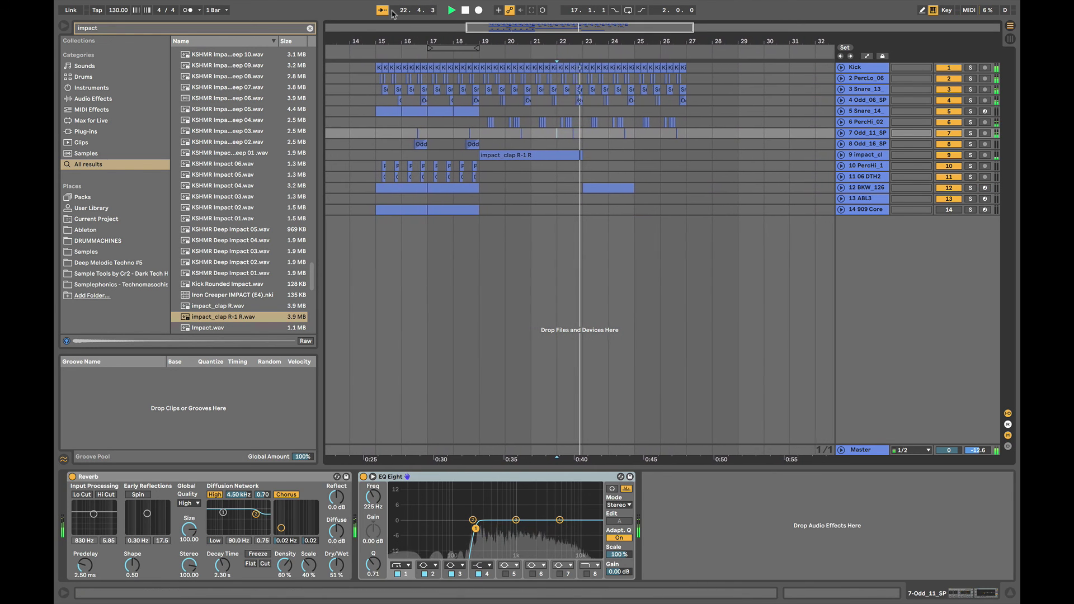
pyautogui.click(565, 168)
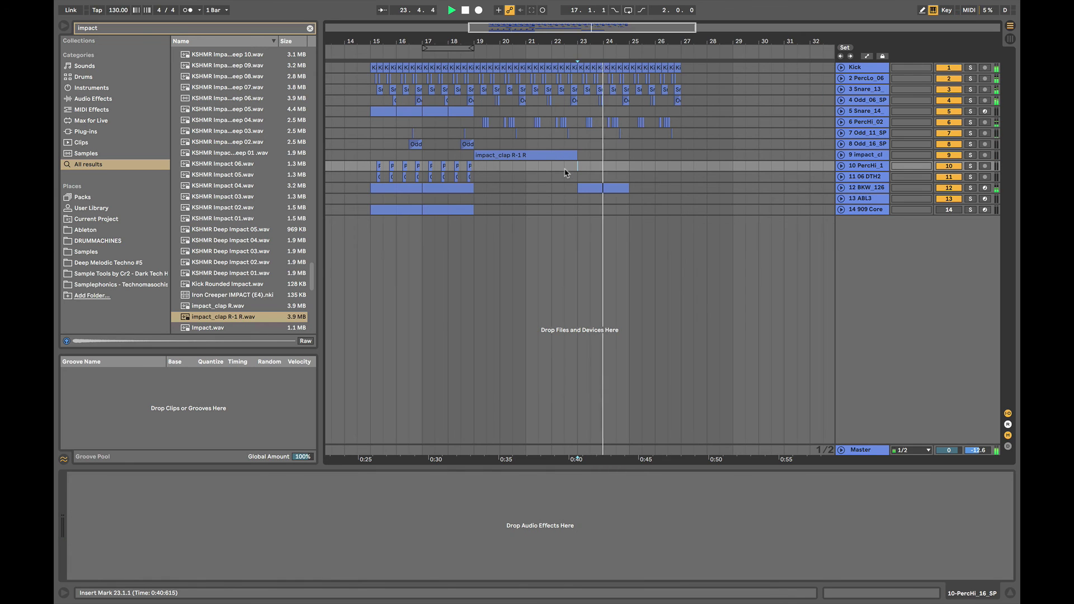
pyautogui.click(586, 184)
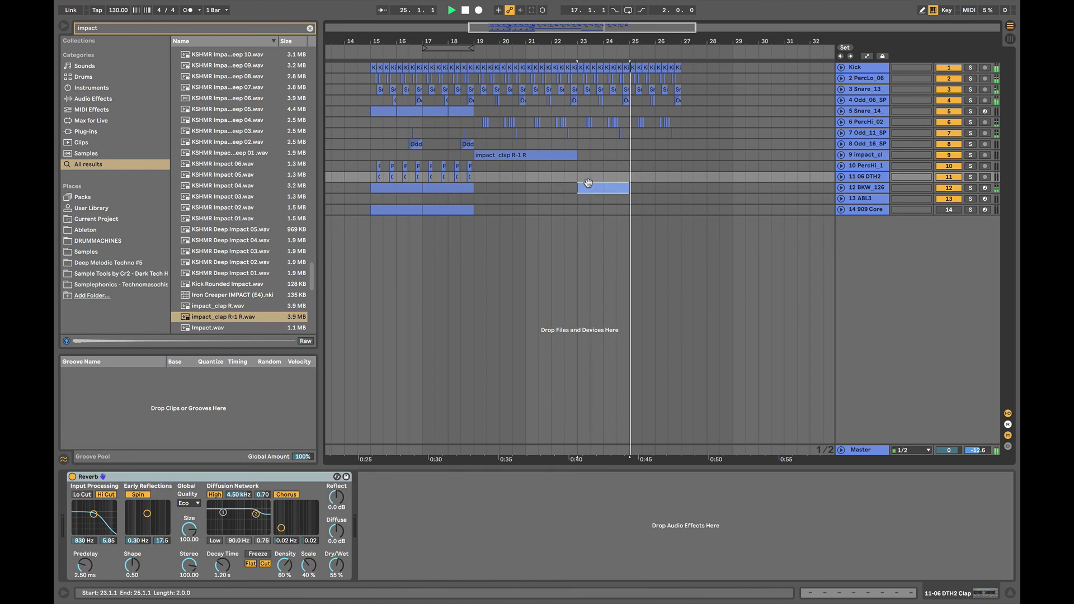
pyautogui.hotkey('ctrl', 'd')
# Play back the BKW_126 hat section from bar 23 and the transition around bars 18 and 19.
pyautogui.click(539, 187)
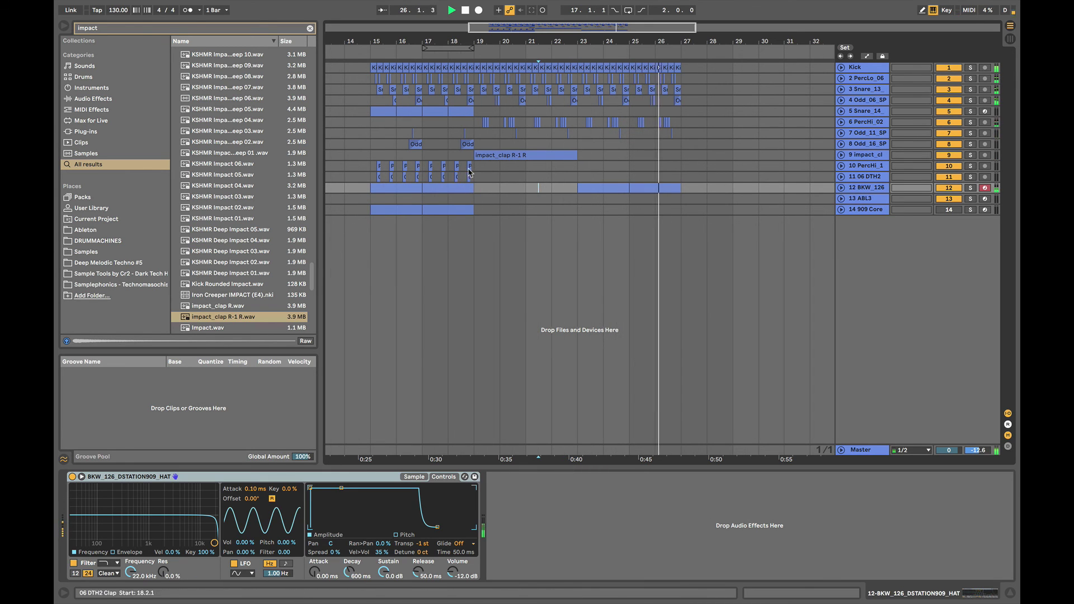
pyautogui.moveTo(469, 178); pyautogui.dragTo(364, 166)
pyautogui.click(365, 167)
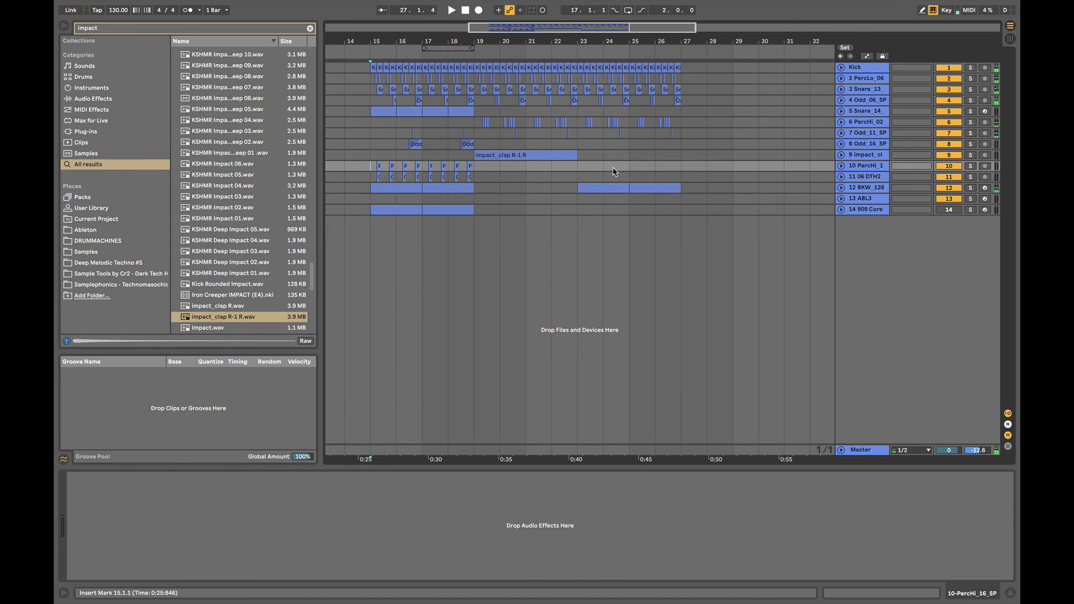
pyautogui.click(589, 185)
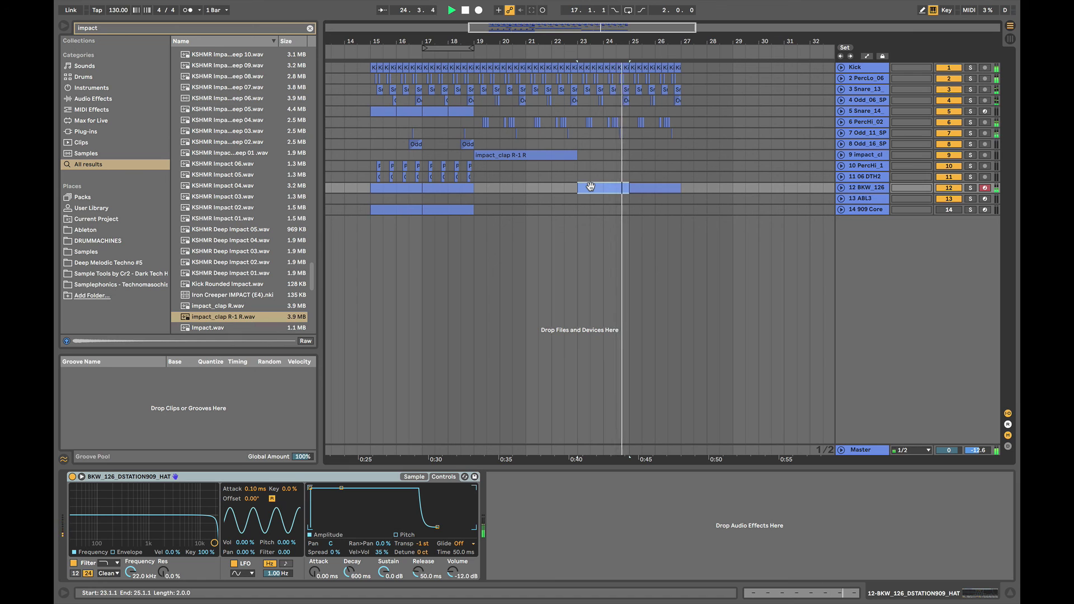
pyautogui.click(577, 135)
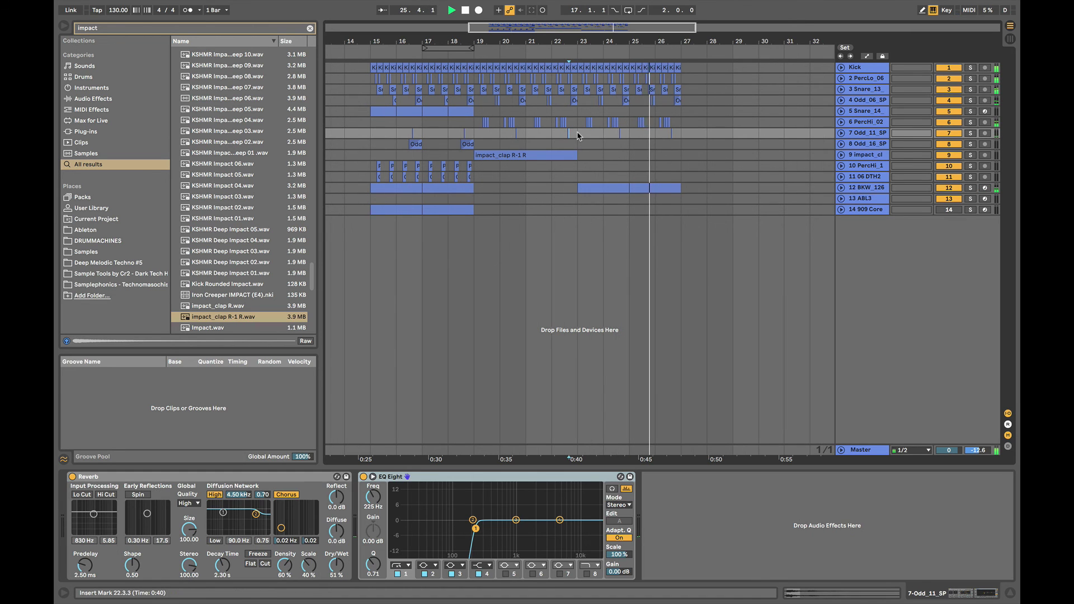
pyautogui.click(486, 144)
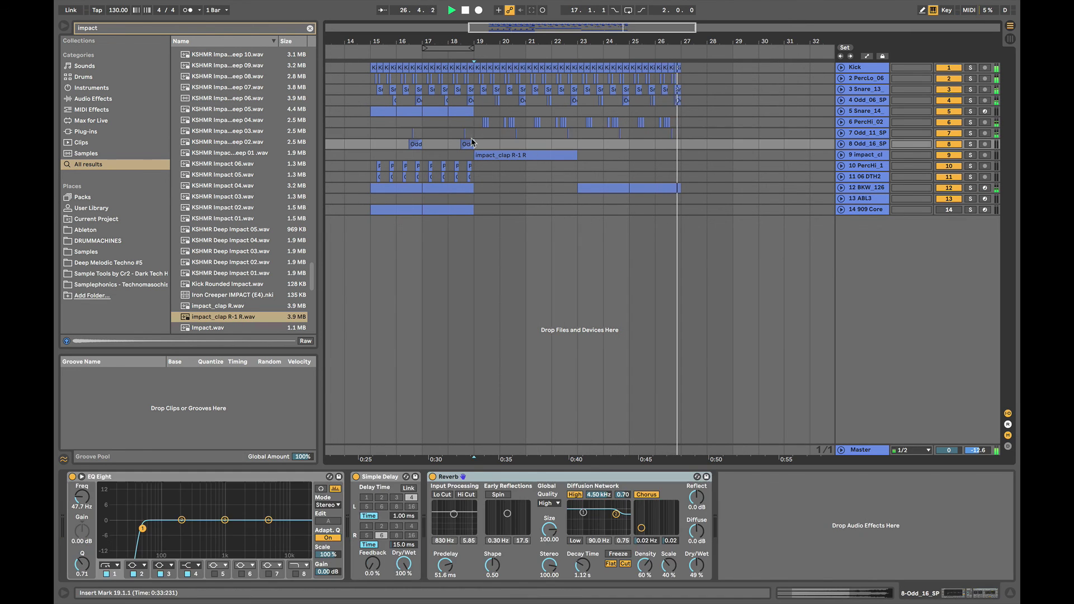
pyautogui.click(477, 136)
pyautogui.press('-')
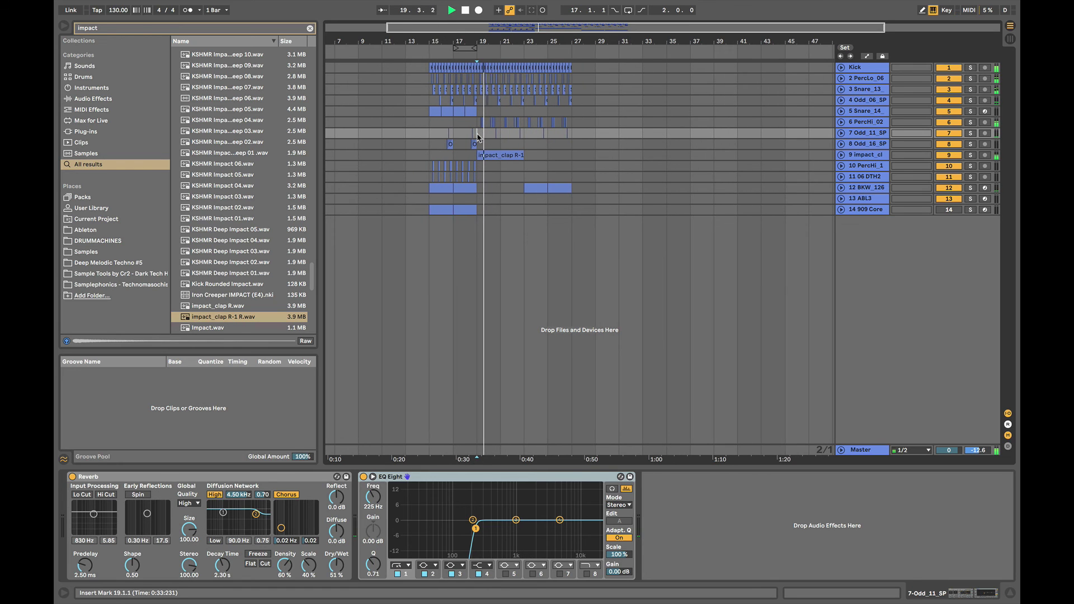
pyautogui.press('+')
pyautogui.click(473, 137)
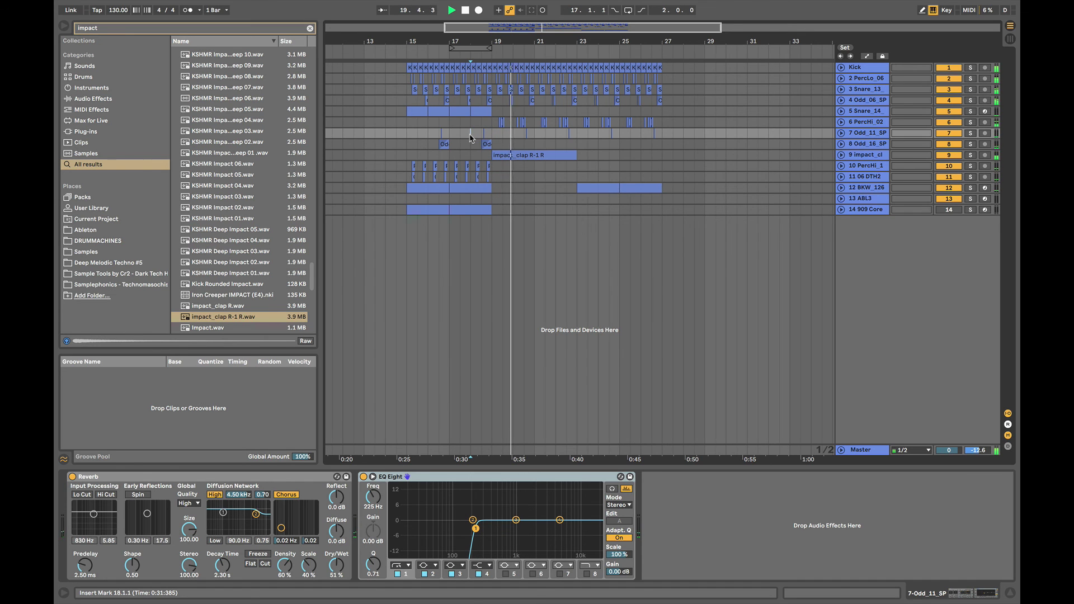
# Unfold the impact_clap track, trim the start of its clip to 19.1.3 and move the clip back to bar 19.
pyautogui.click(498, 157)
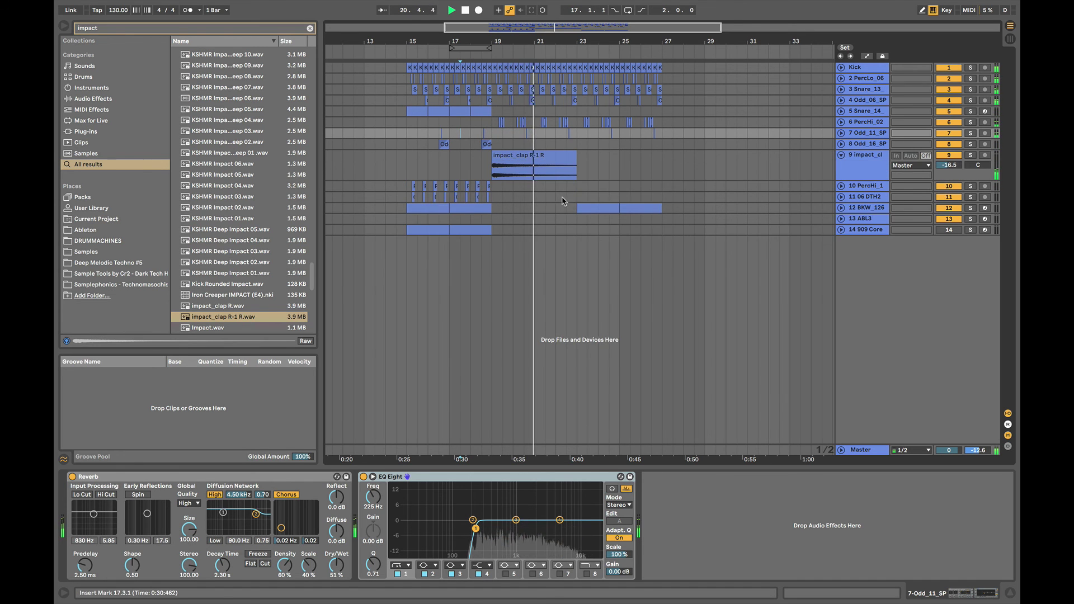
pyautogui.press('z')
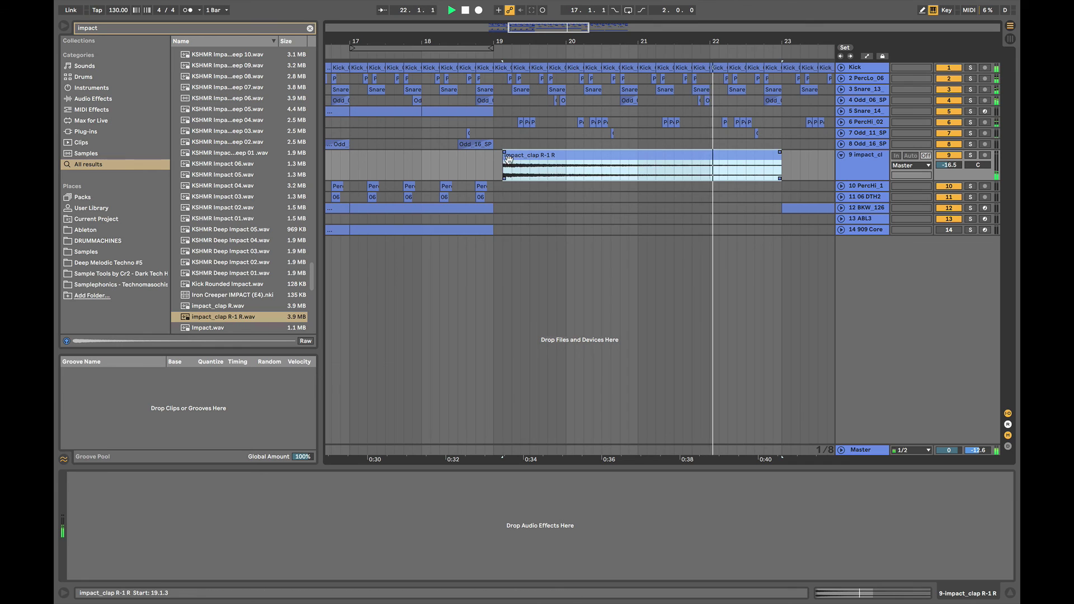
pyautogui.moveTo(506, 163); pyautogui.dragTo(504, 163)
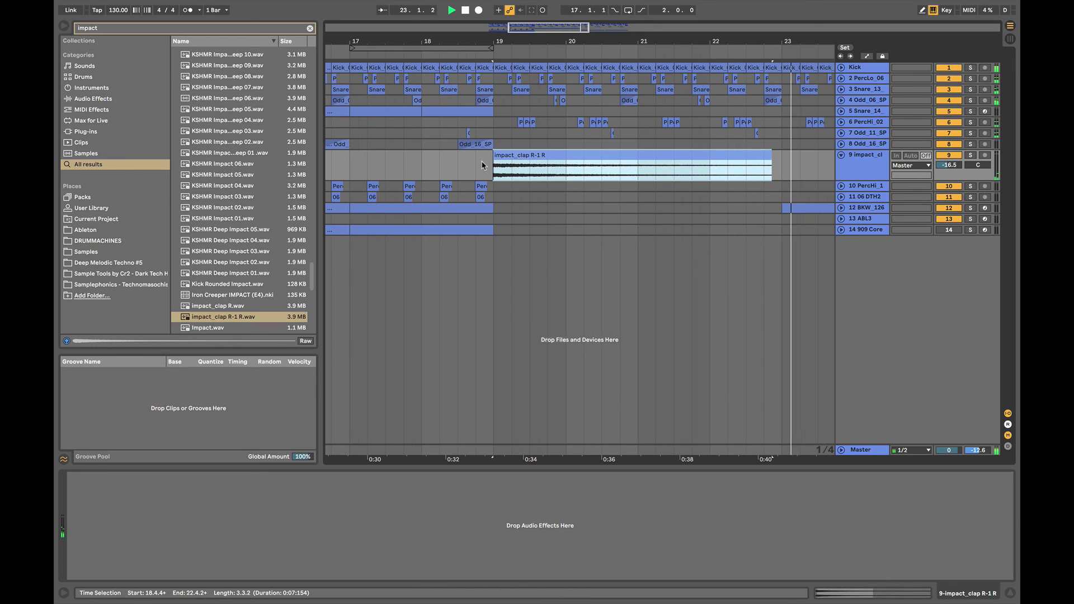
# Play the arrangement from bars 17 and 18 to check the timing of the trimmed impact_clap clip.
pyautogui.click(446, 156)
pyautogui.scroll(-2, 431, 155)
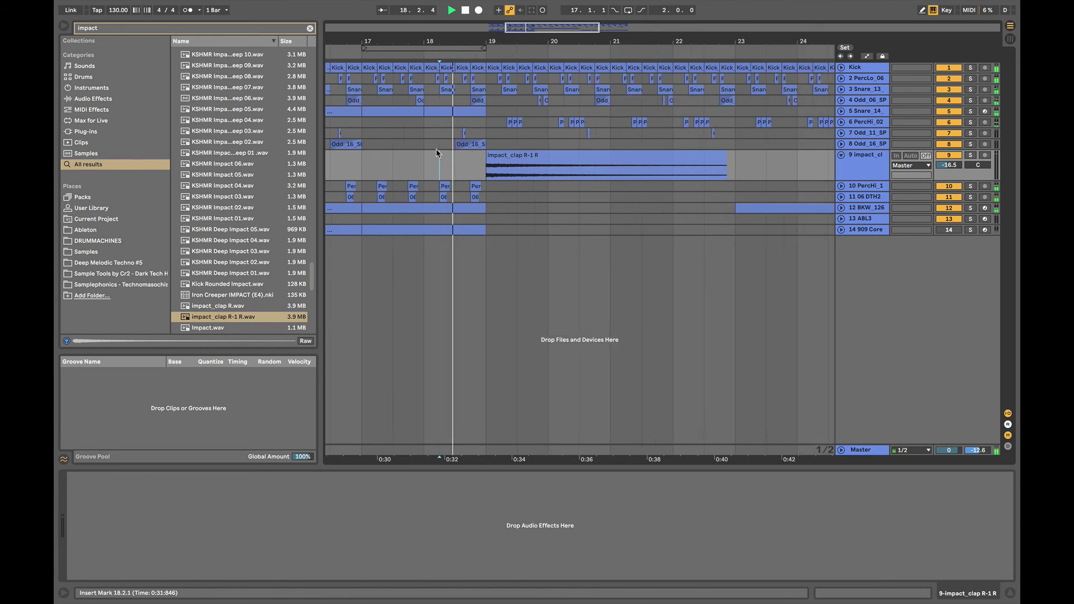
pyautogui.click(423, 157)
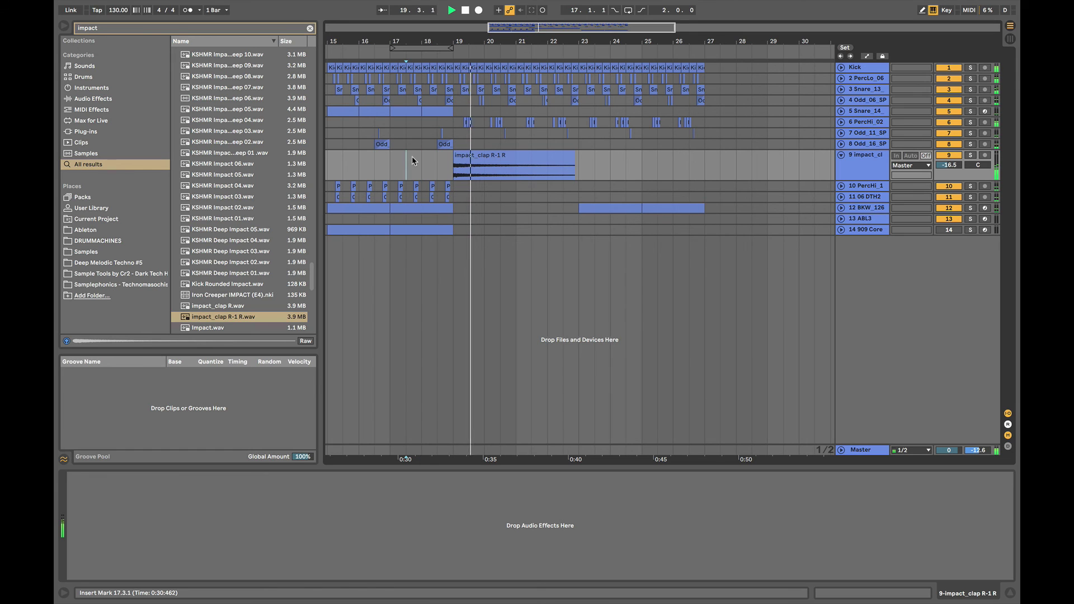
pyautogui.click(385, 161)
pyautogui.press('-')
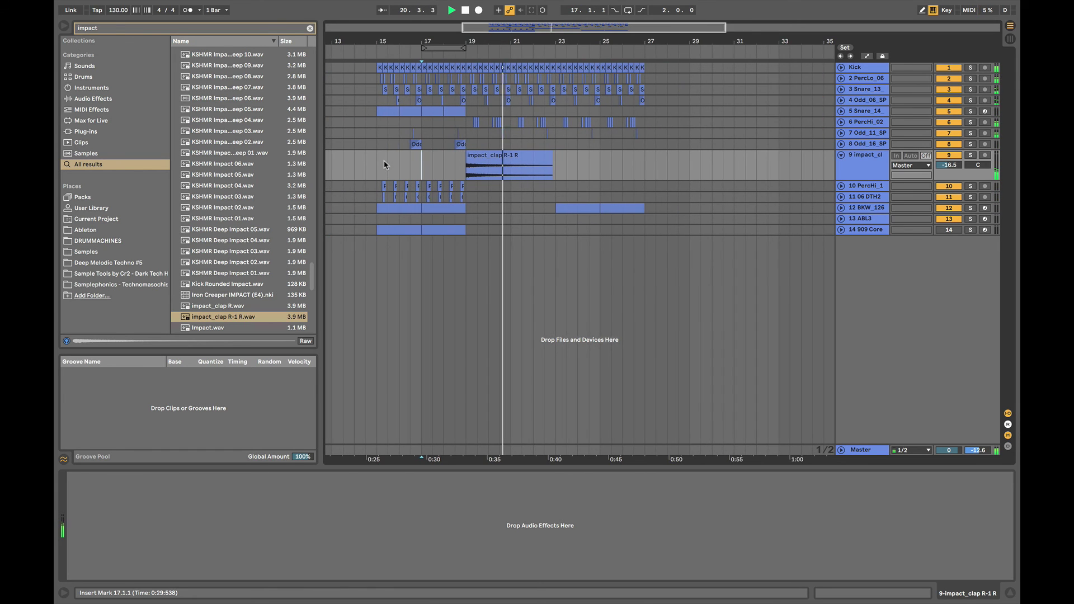
pyautogui.press('+')
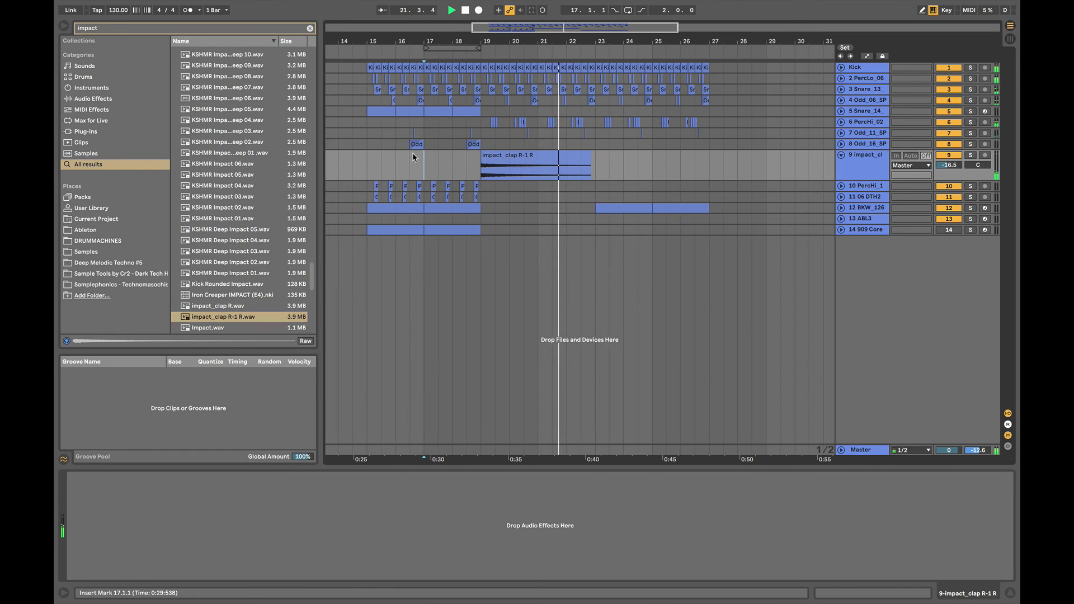
# Unfold all arrangement tracks and play the groove from bar 17.
pyautogui.click(861, 146)
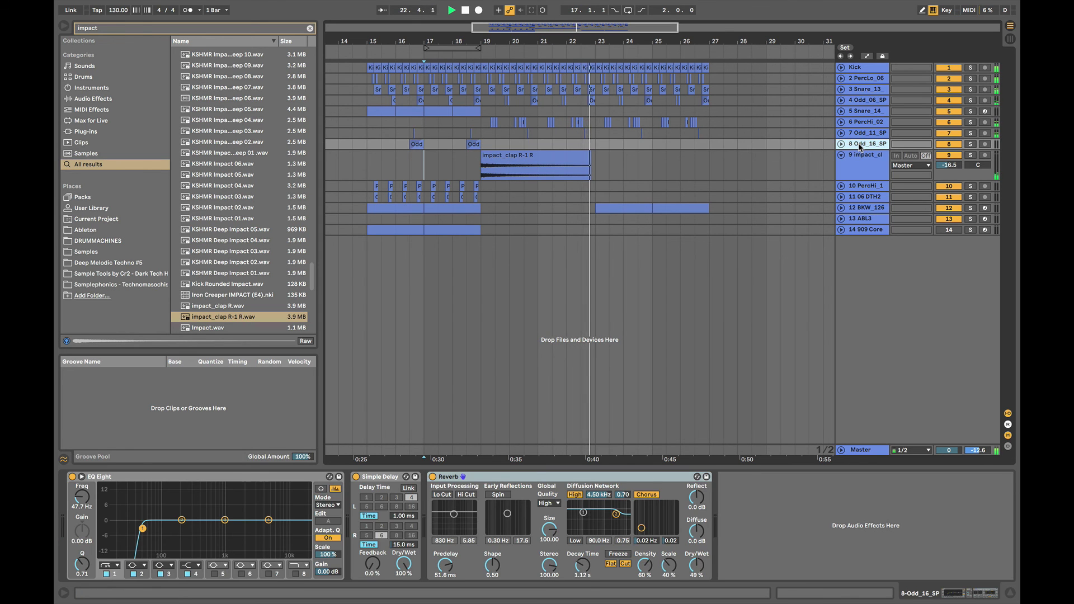
pyautogui.press('super+a')
pyautogui.click(841, 145)
pyautogui.scroll(1, 487, 166)
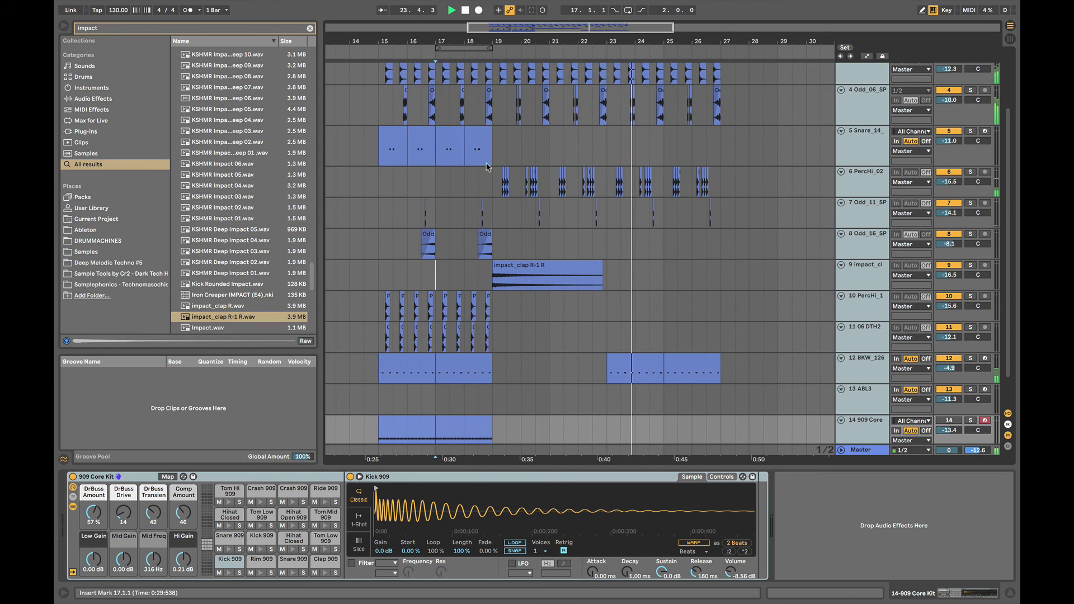
pyautogui.click(468, 180)
pyautogui.press('-')
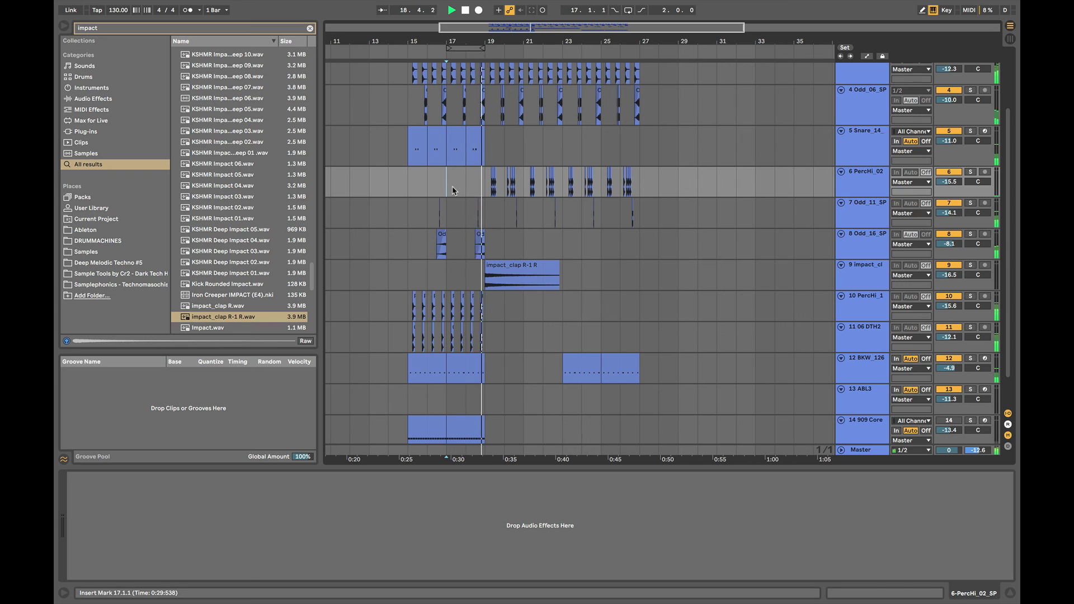
# Set the gain of the Odd_16_SP clip before bar 19 to 23.1 dB and play from bar 17.
pyautogui.click(477, 256)
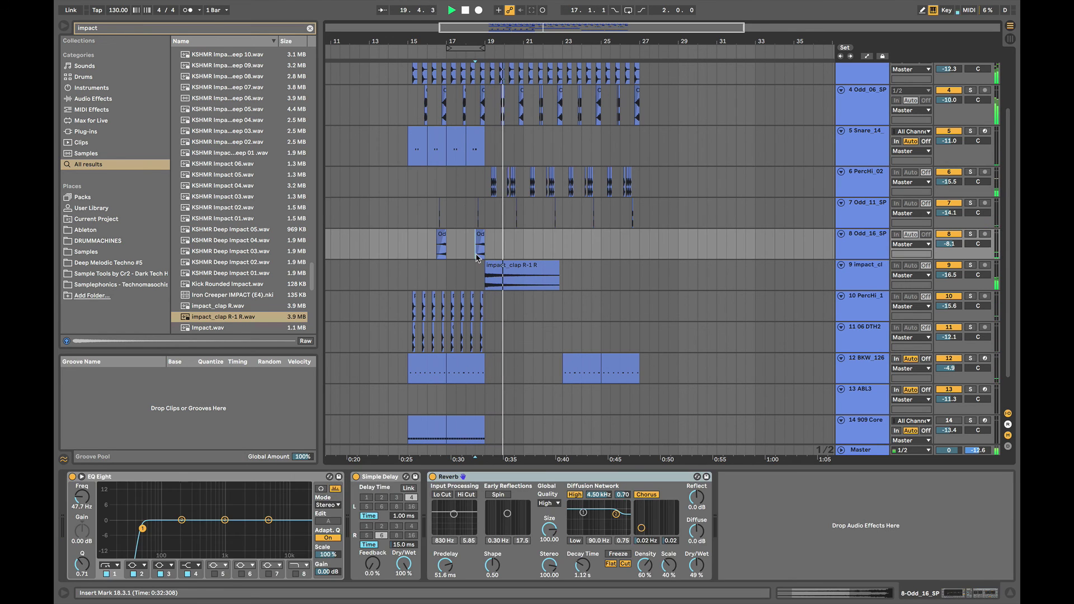
pyautogui.hotkey('shift', 'Tab')
pyautogui.moveTo(152, 325); pyautogui.dragTo(153, 320)
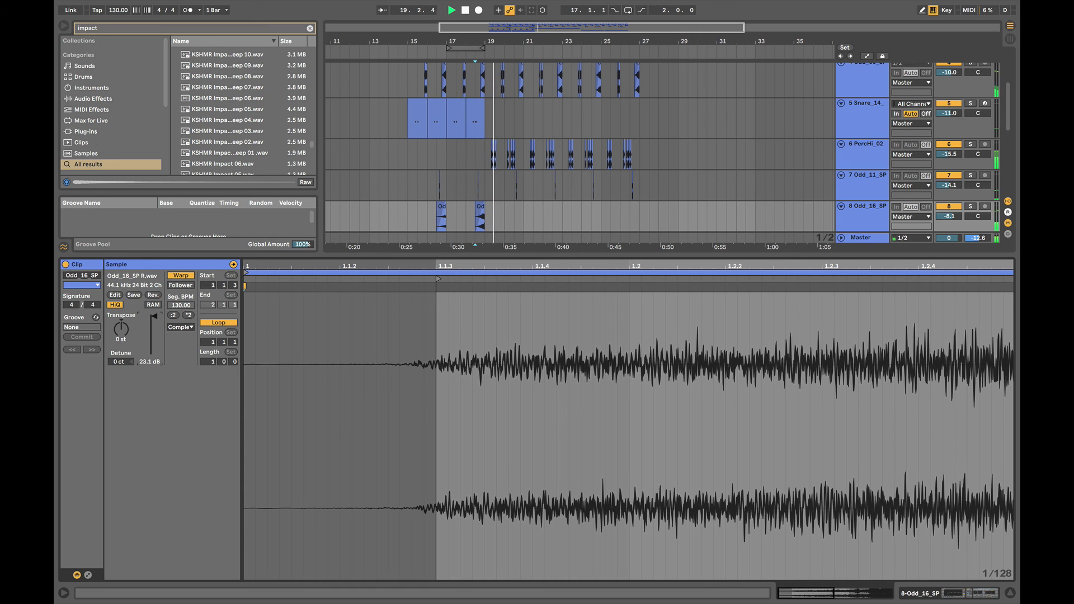
pyautogui.hotkey('shift', 'Tab')
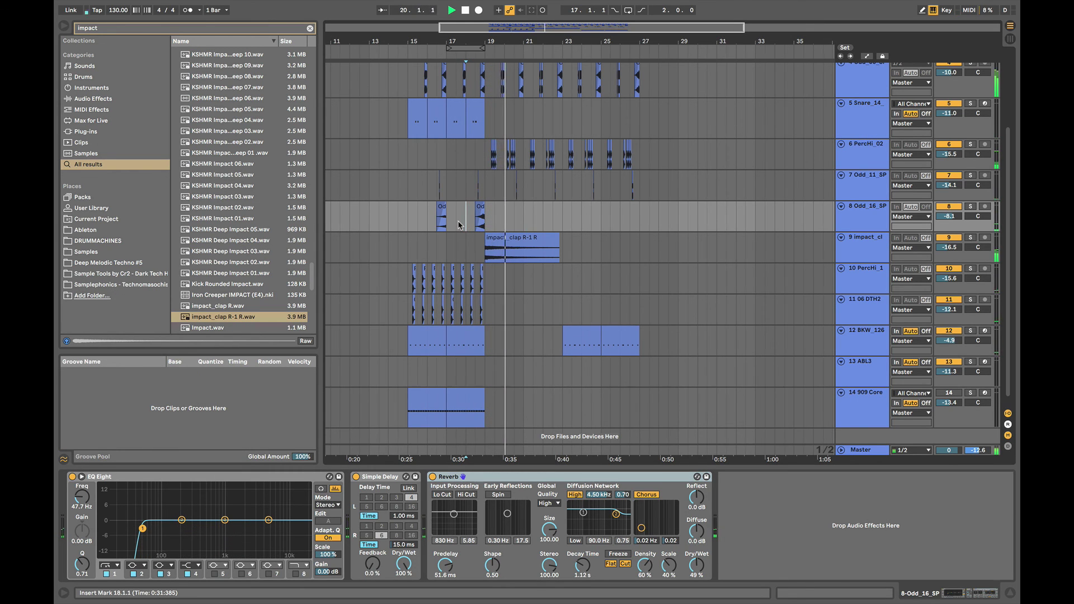
pyautogui.click(465, 225)
pyautogui.click(451, 222)
pyautogui.scroll(4, 451, 223)
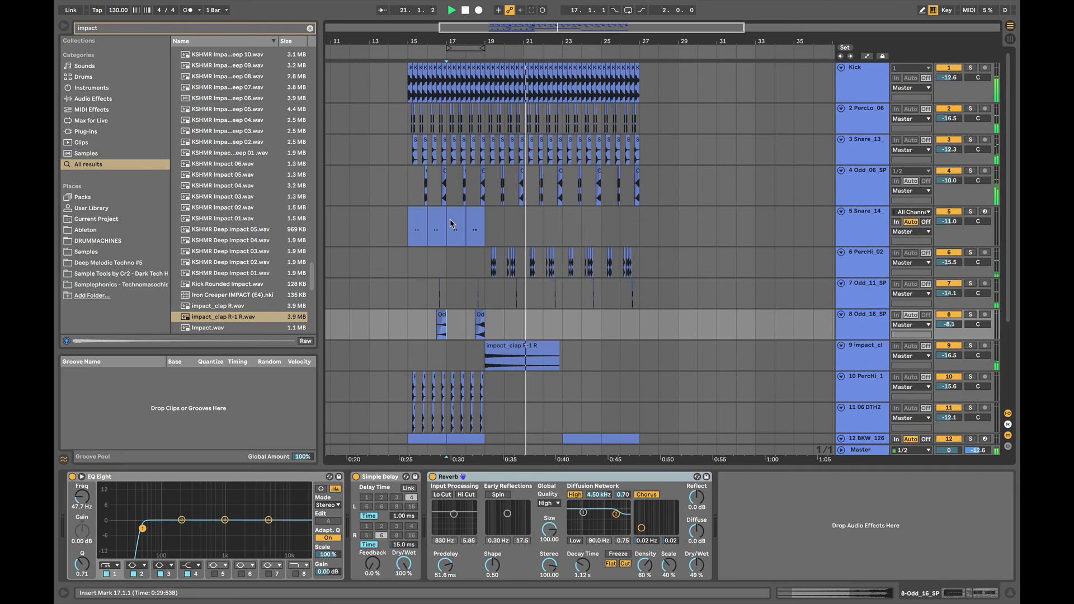